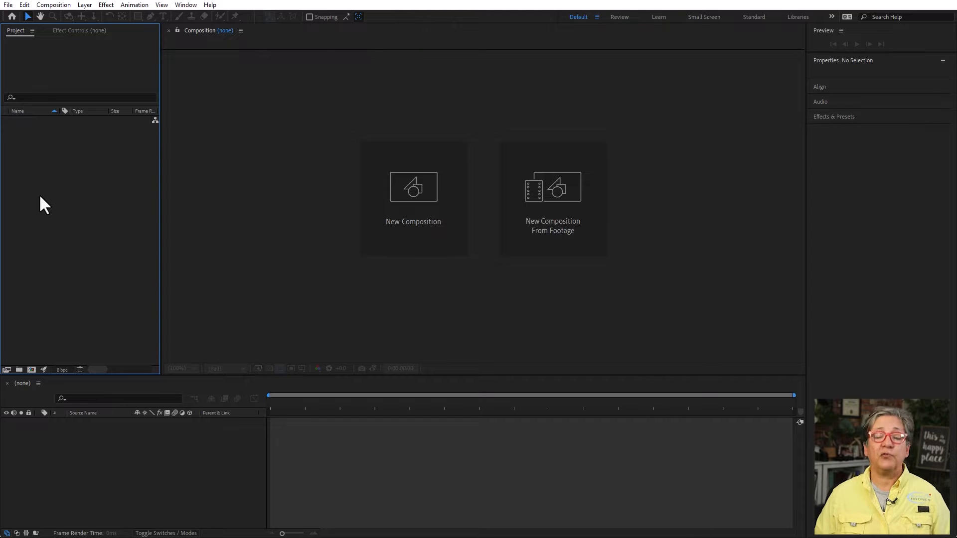
Step: Create a composition named Compound from the HD 1920x1080, 29.97 fps preset with a 30-second duration
key("ctrl+n")
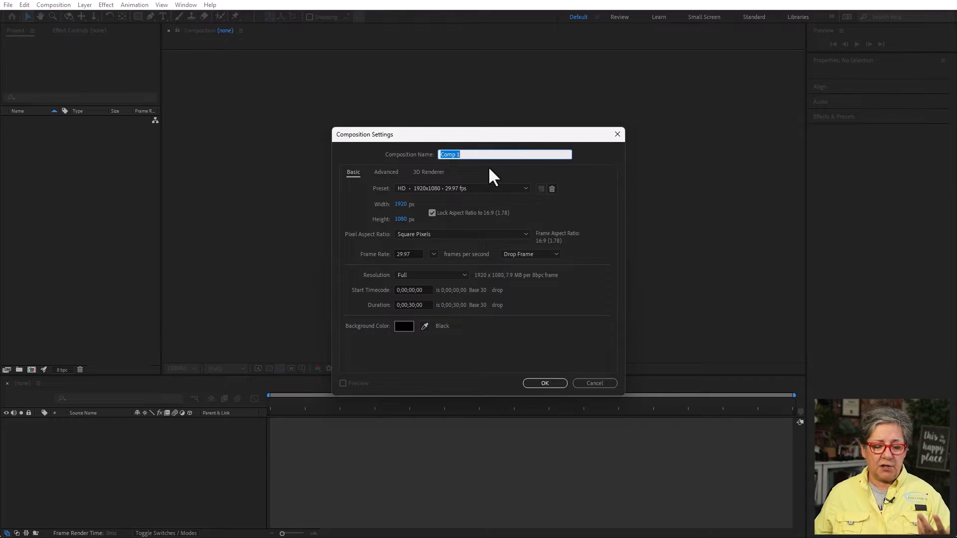
type("Comp")
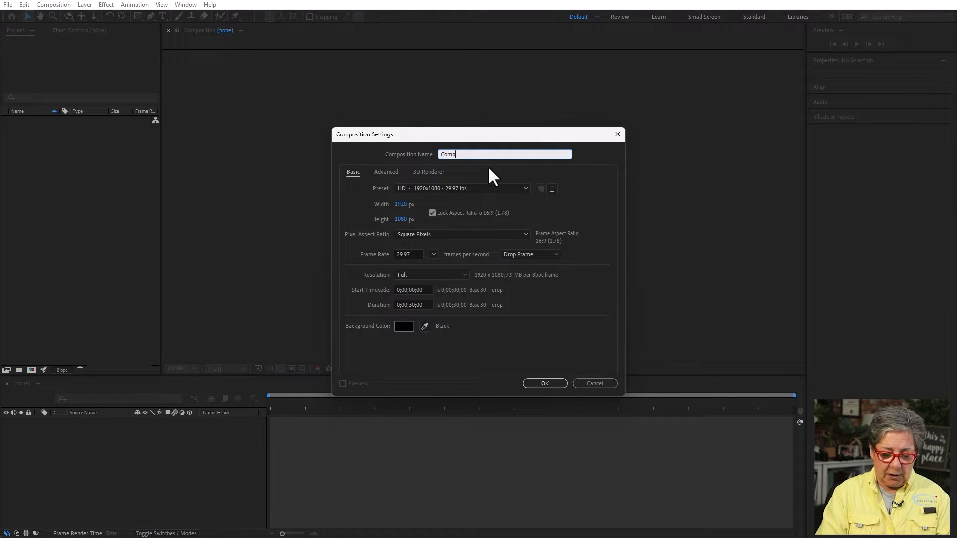
type("ound")
key("Return")
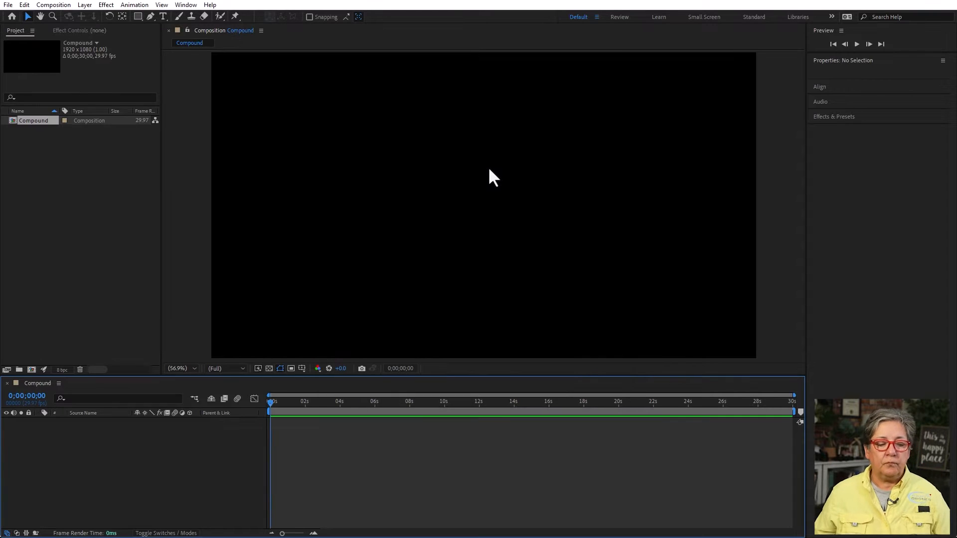
Step: Add a text layer reading "I am a text layer" in the Compound composition
scroll(444, 183, "down", 1)
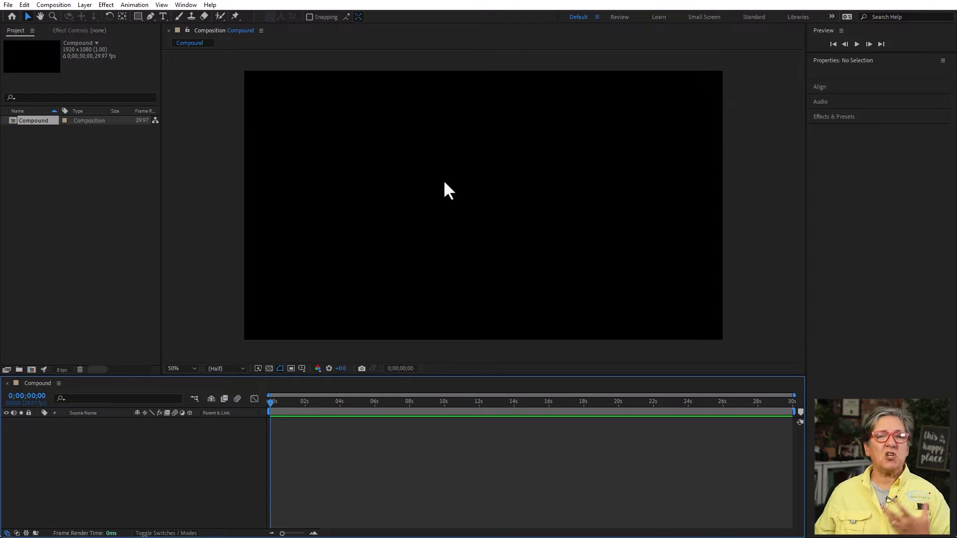
left_click(163, 17)
left_click(361, 195)
type("I am a tex")
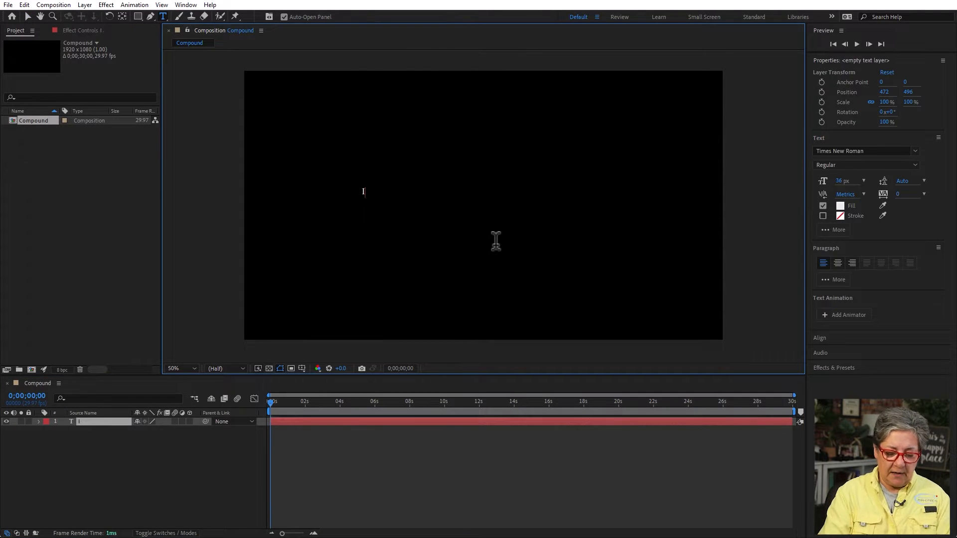
type("t layer")
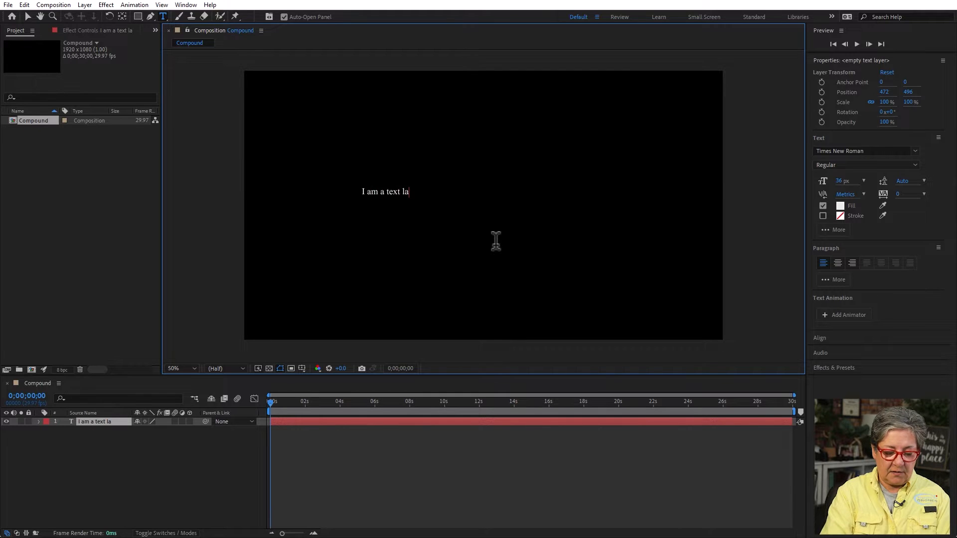
Step: Format all of the layer's text at 203 px in Bebas Neue Bold
double_click(394, 194)
left_click(390, 194)
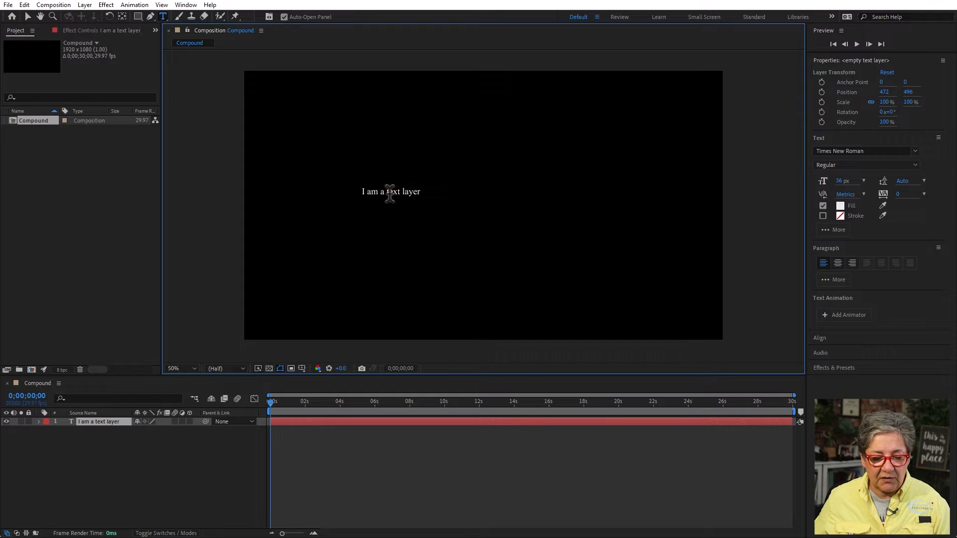
triple_click(390, 194)
left_click_drag(841, 181, 889, 167)
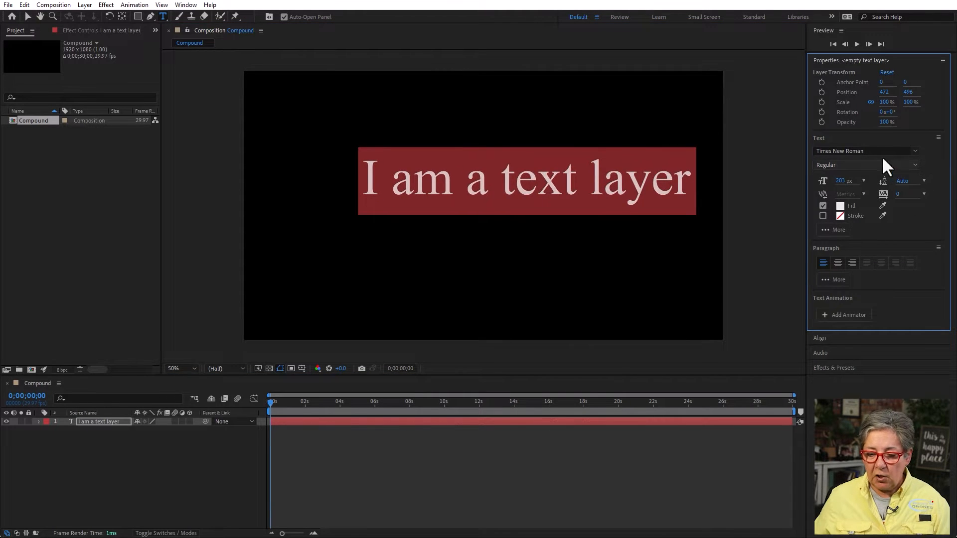
left_click(881, 150)
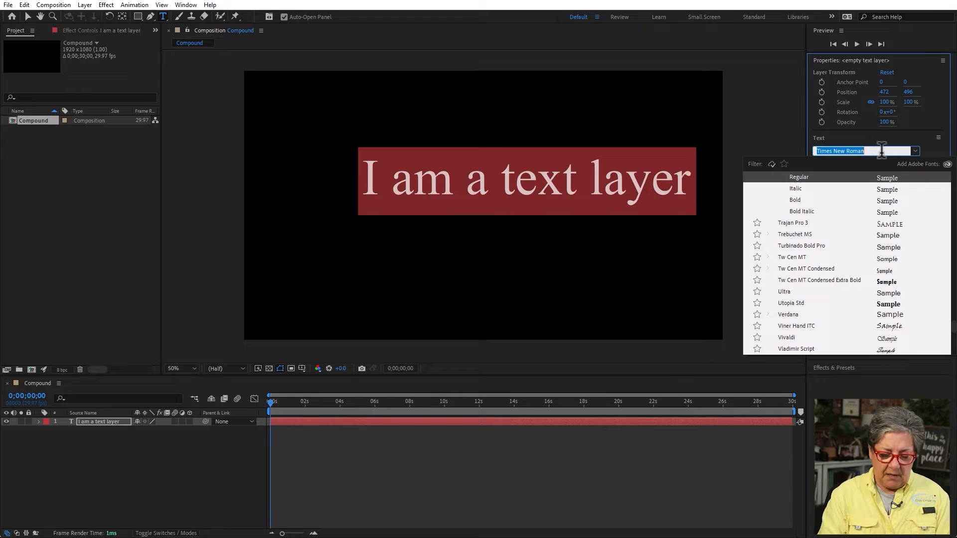
type("Beba")
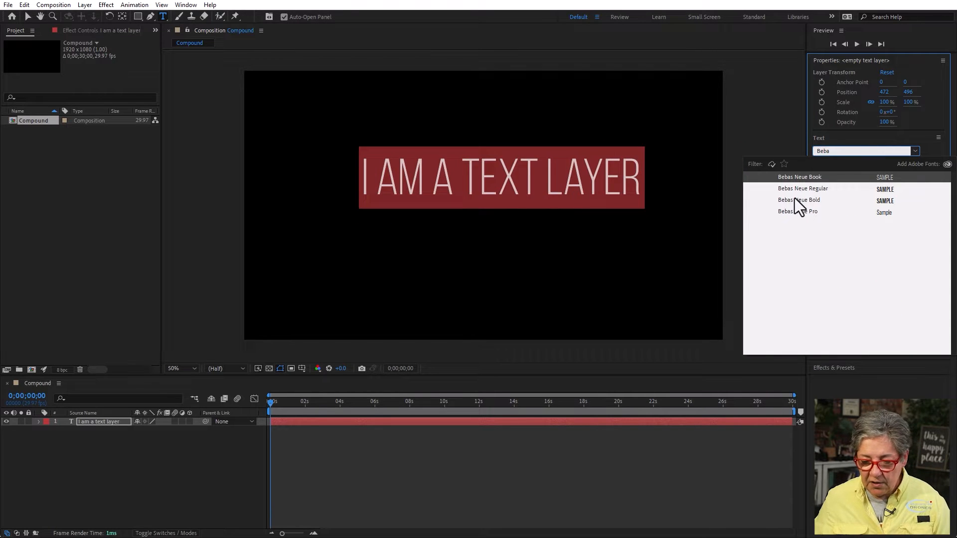
left_click(802, 201)
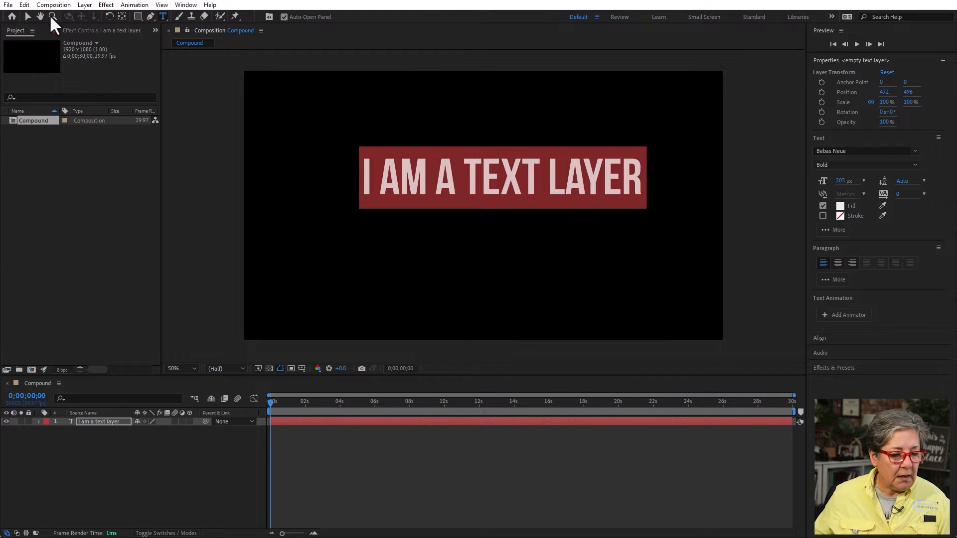
Step: Stretch the text layer to about 119.8% width and 154.5% height and center it in the frame at about 282, 620
left_click(28, 16)
left_click_drag(473, 181, 446, 218)
left_click_drag(612, 188, 662, 171)
left_click_drag(529, 210, 517, 208)
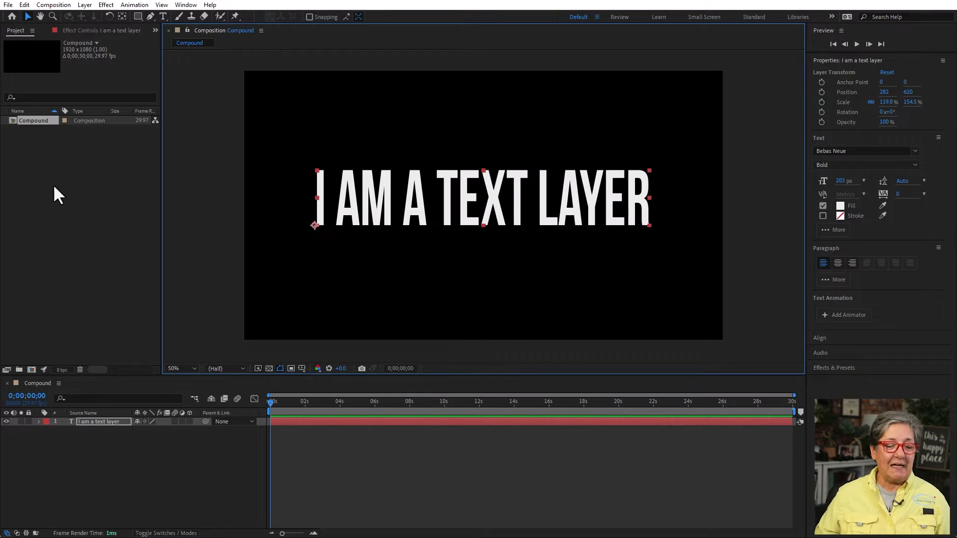
Step: Import the whole Gradients folder from the exercise files into the project
double_click(55, 215)
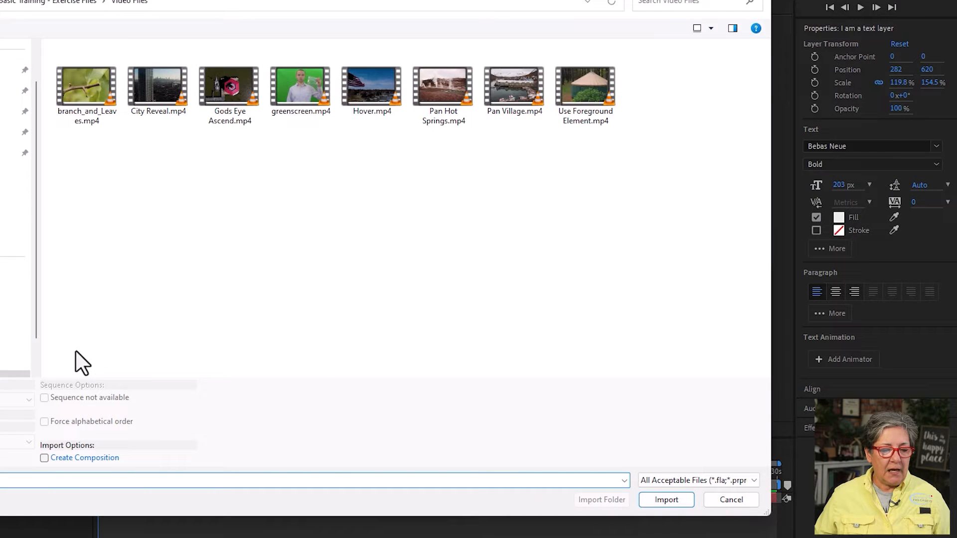
left_click(46, 1)
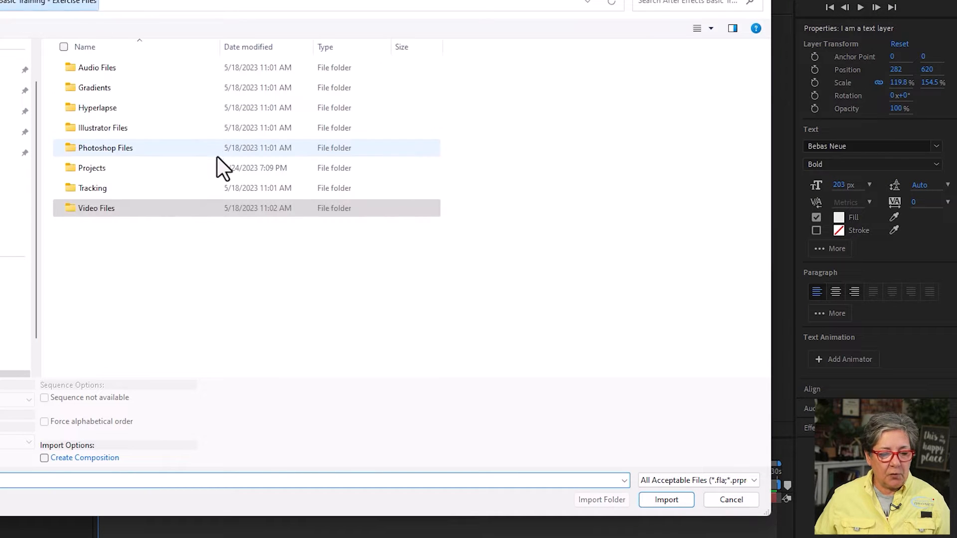
left_click(92, 91)
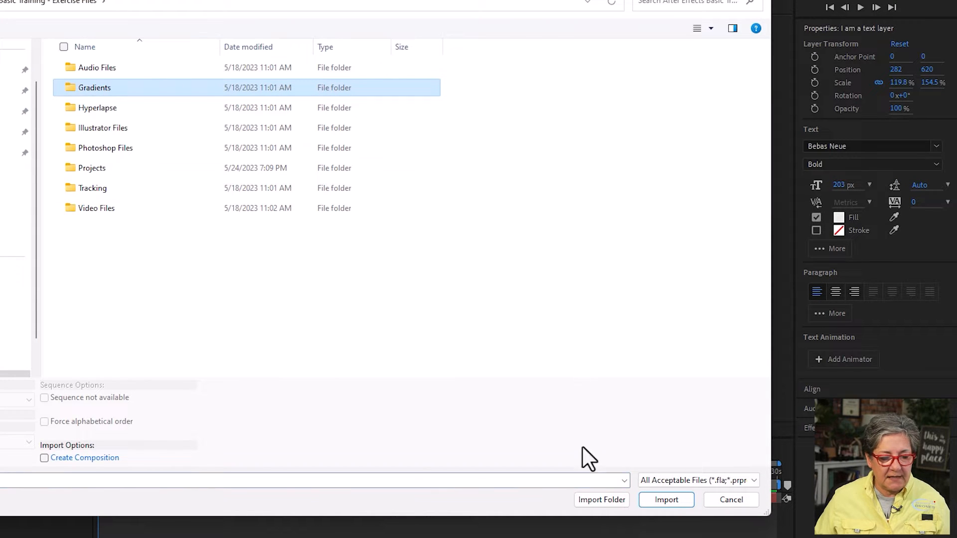
left_click(601, 499)
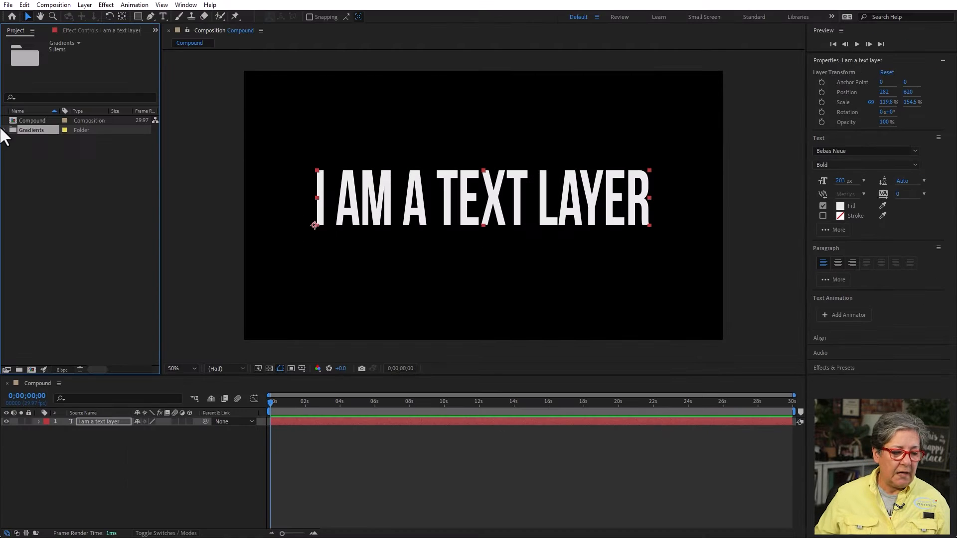
Step: Place Gradient 1.jpg beneath the text layer and scale it to 157% so it fills the frame
left_click(5, 129)
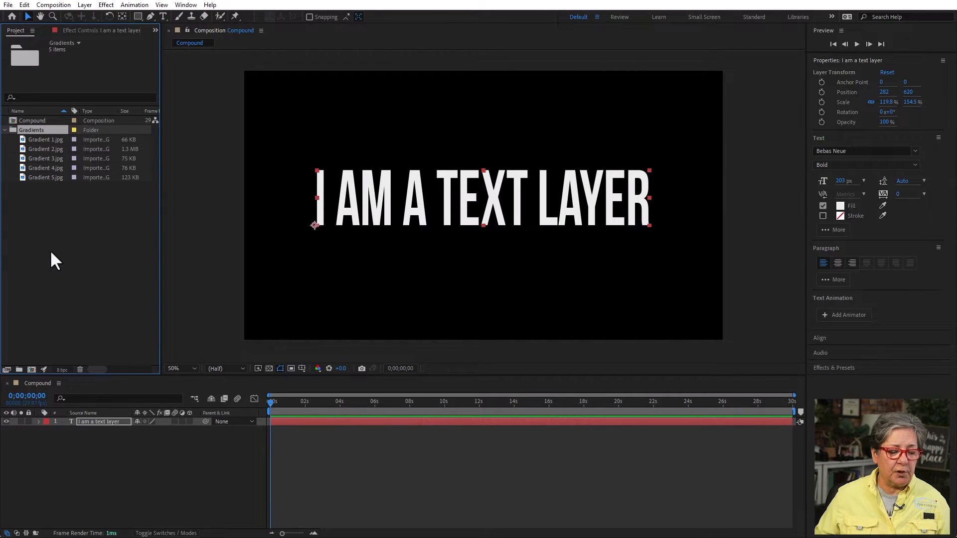
left_click_drag(25, 141, 100, 439)
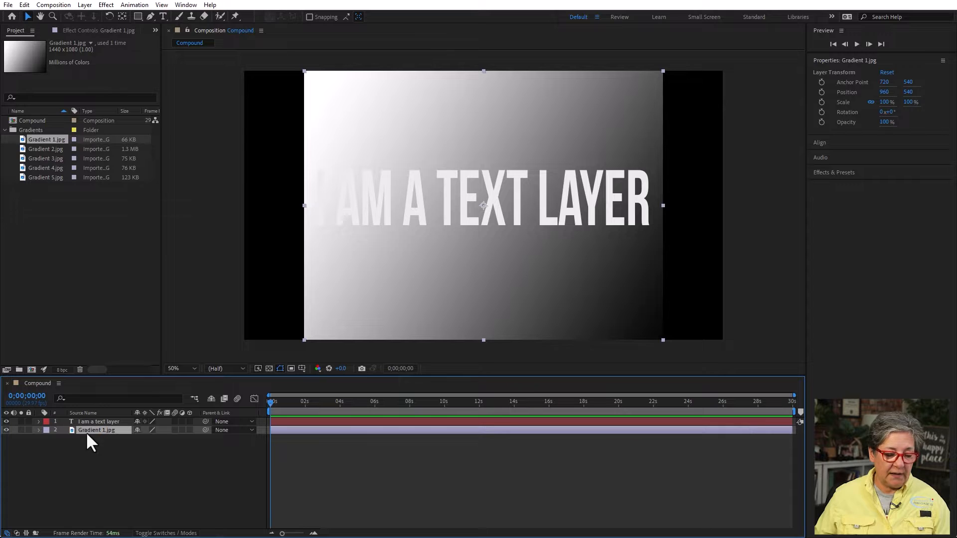
key("w")
key("s")
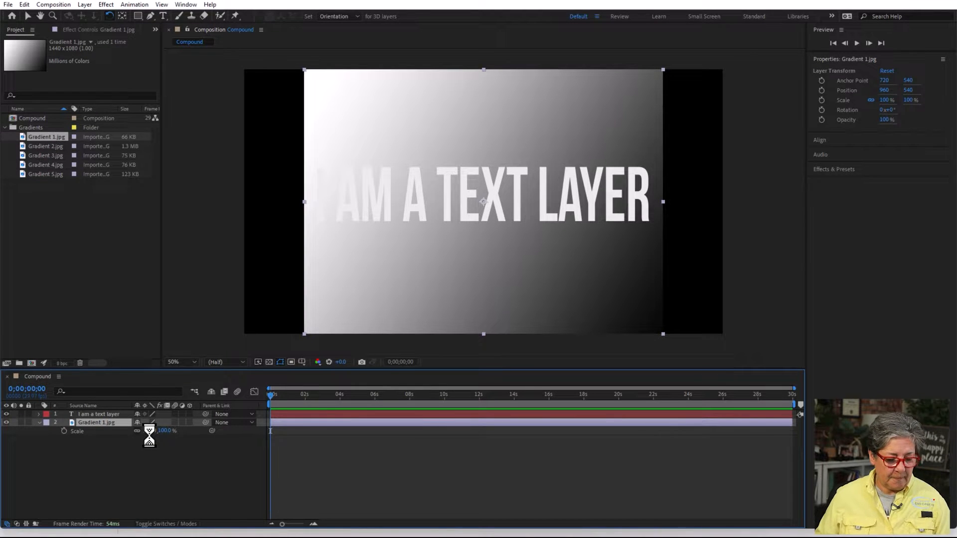
left_click_drag(149, 431, 179, 432)
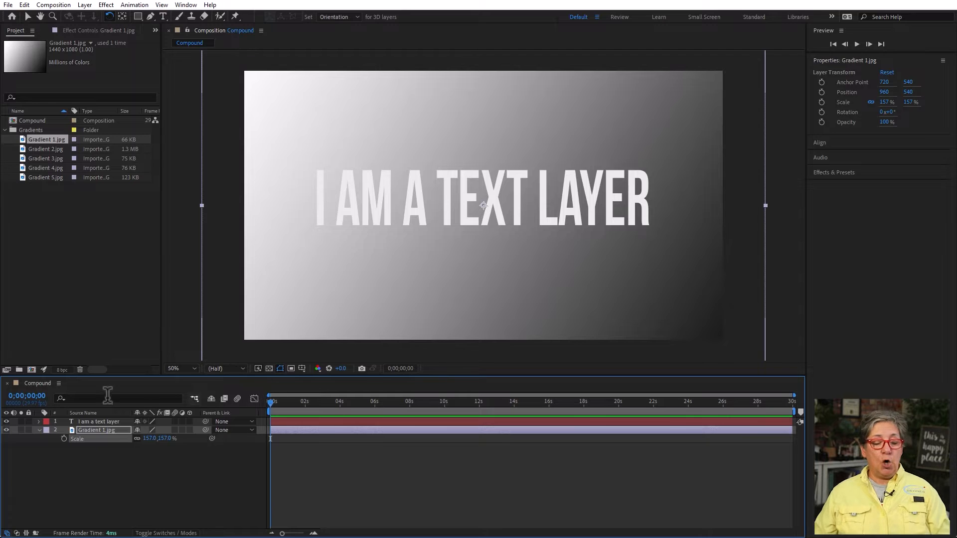
Step: Find the Displacement Map effect by searching for "displa" and apply it to the text layer
left_click(105, 421)
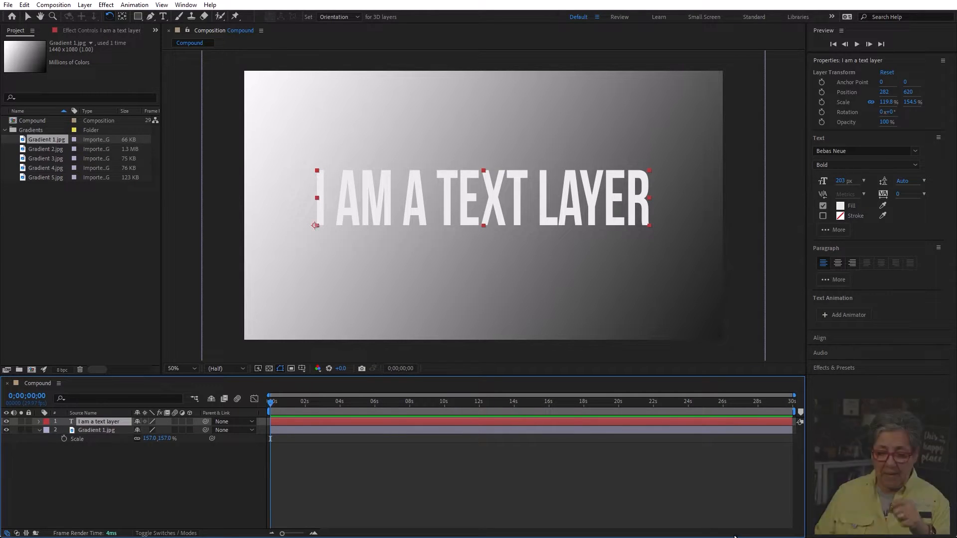
left_click(838, 368)
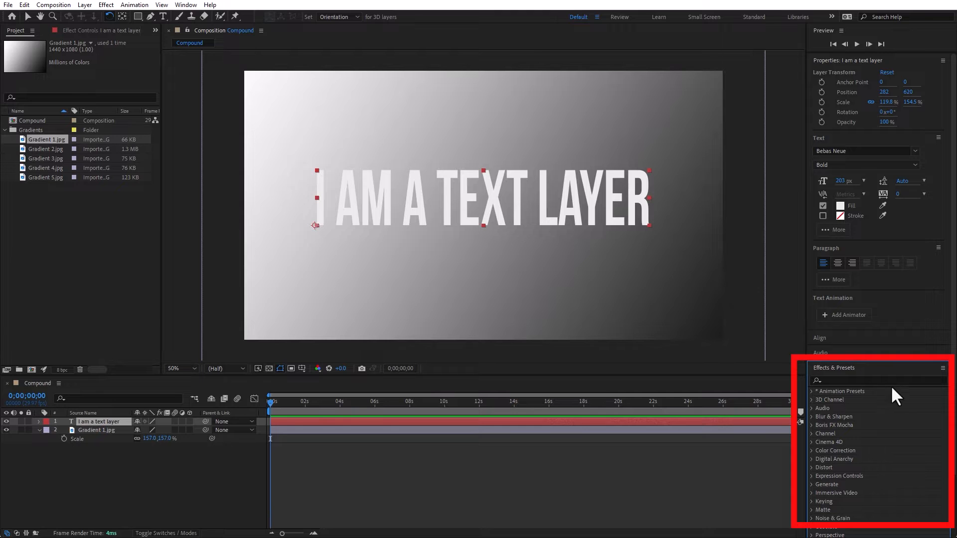
left_click(832, 380)
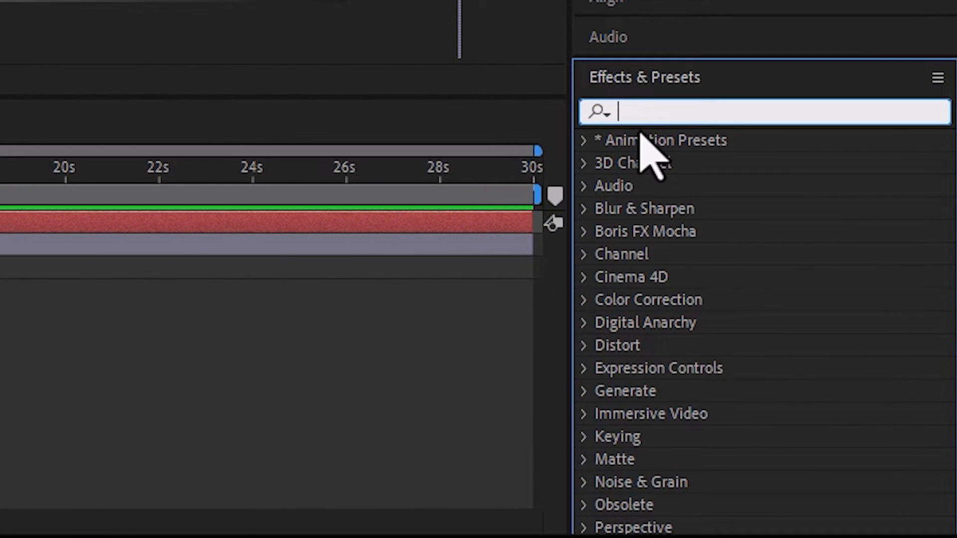
type("displa")
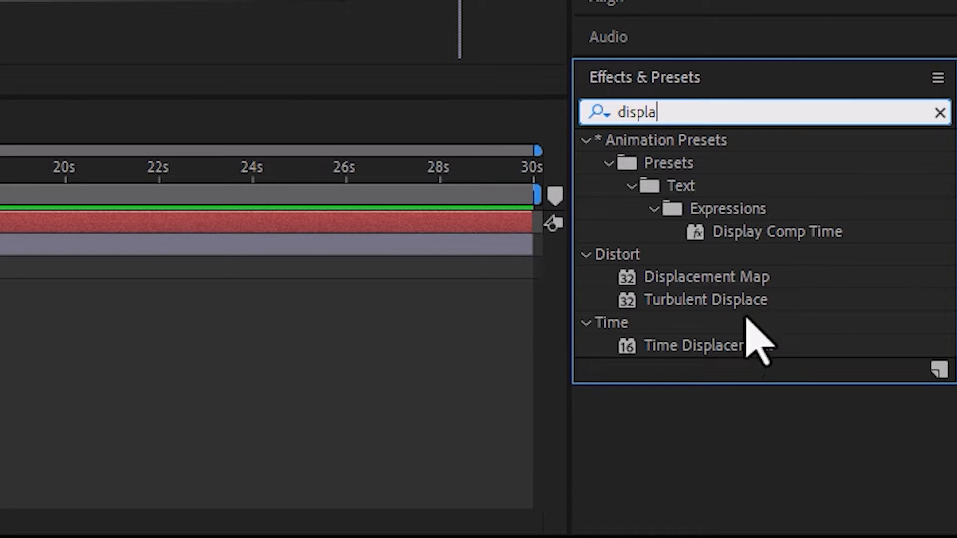
left_click(637, 278)
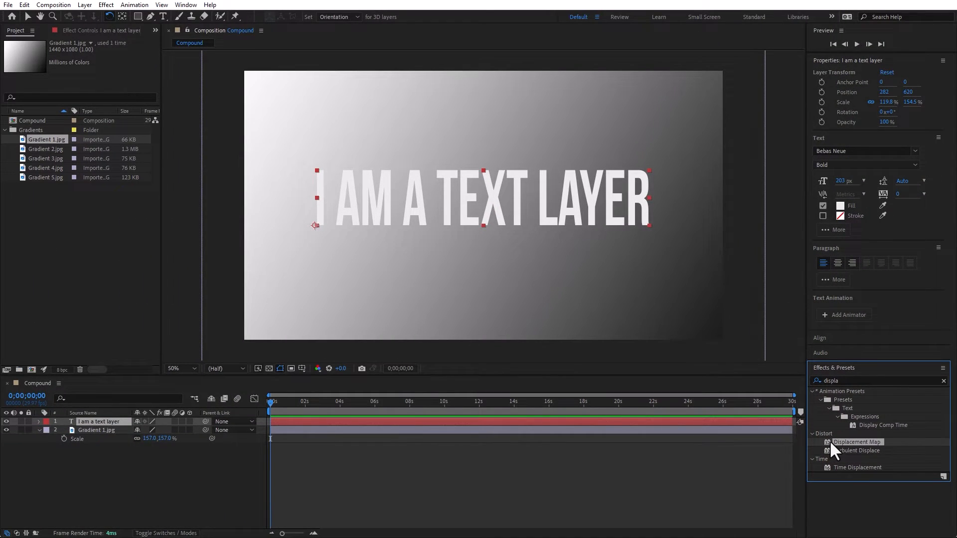
left_click_drag(826, 440, 114, 420)
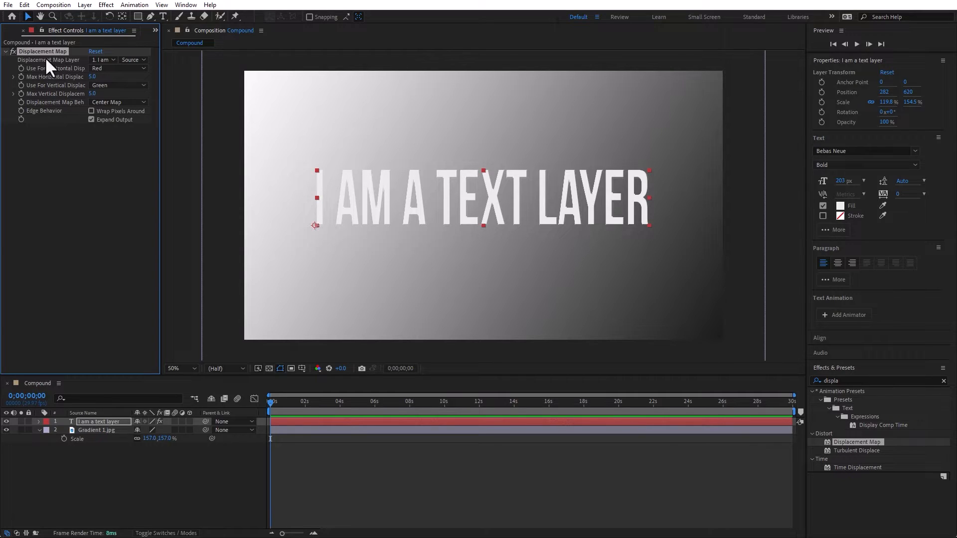
Step: Widen the effect settings area and choose Gradient 1.jpg as the displacement map layer
left_click_drag(160, 79, 201, 81)
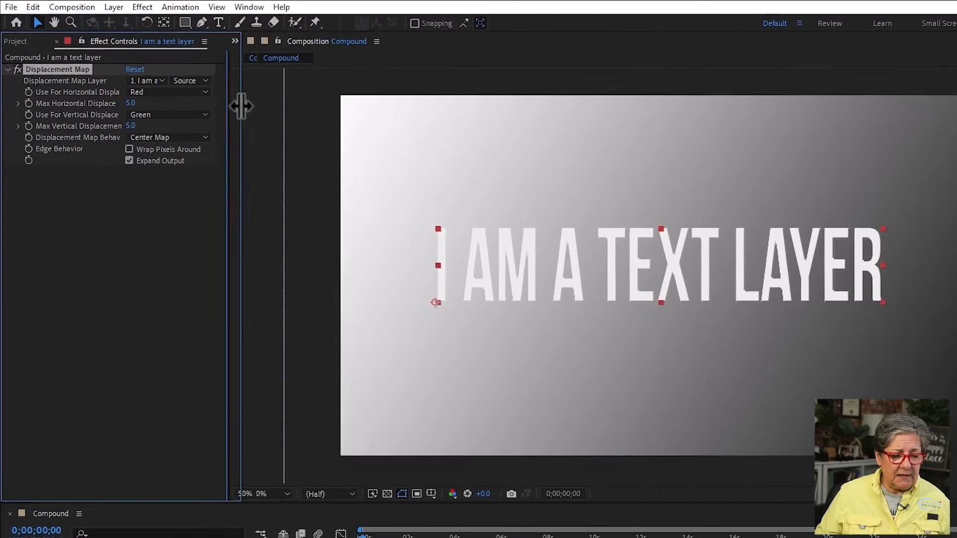
left_click_drag(303, 122, 336, 126)
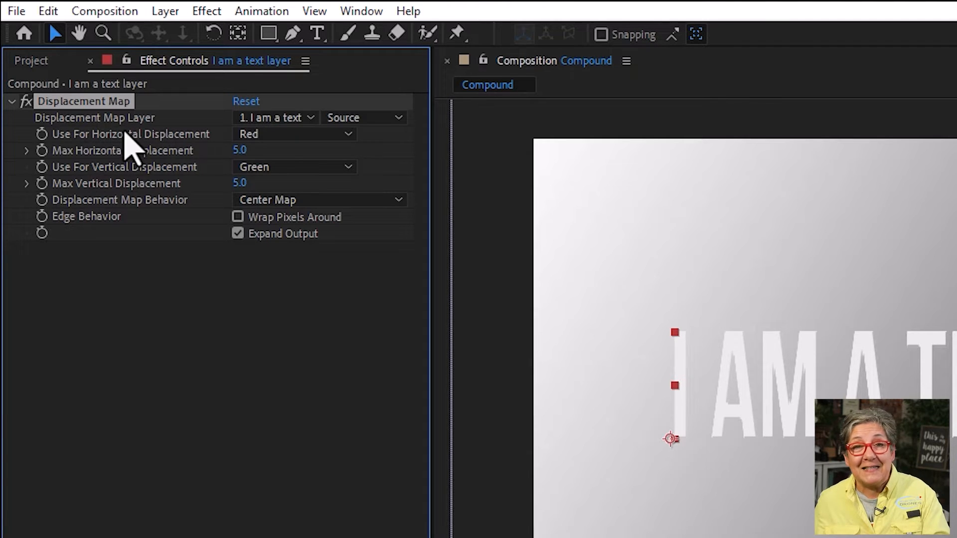
left_click(275, 119)
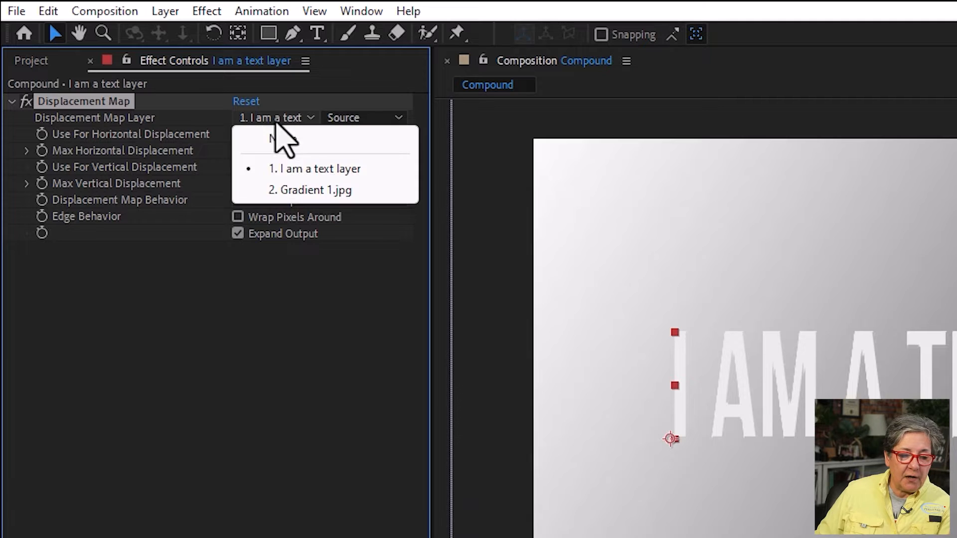
left_click(371, 190)
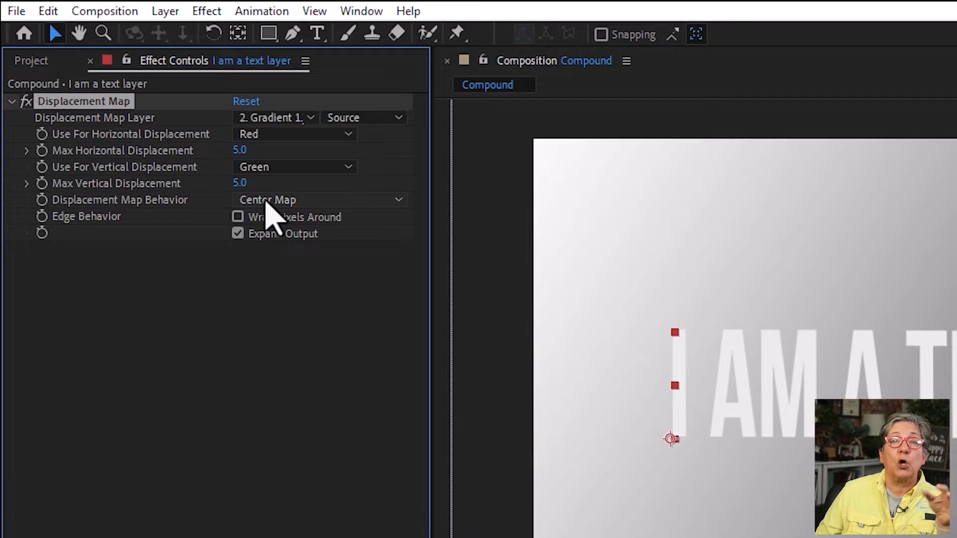
Step: Set both the horizontal and the vertical displacement of the Displacement Map effect to use Luminance
left_click(280, 133)
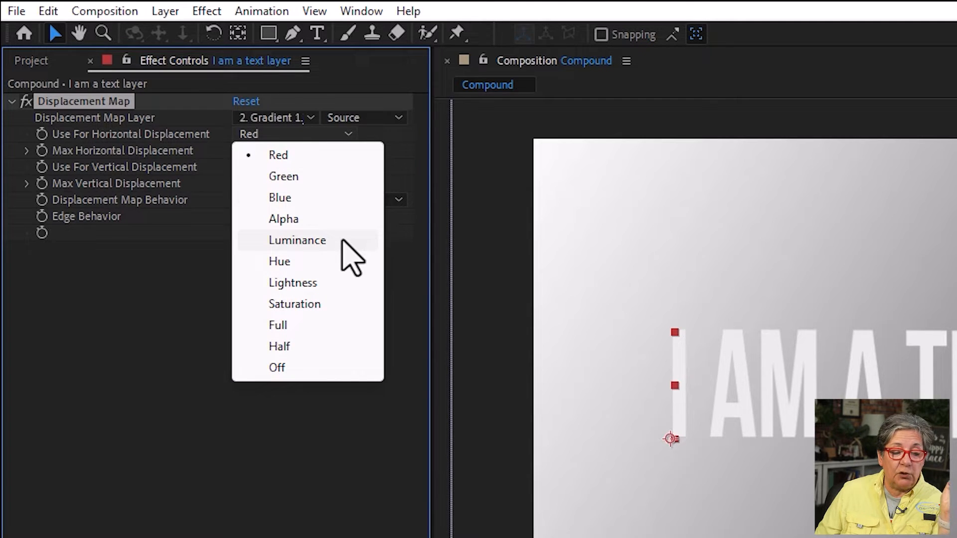
left_click(343, 239)
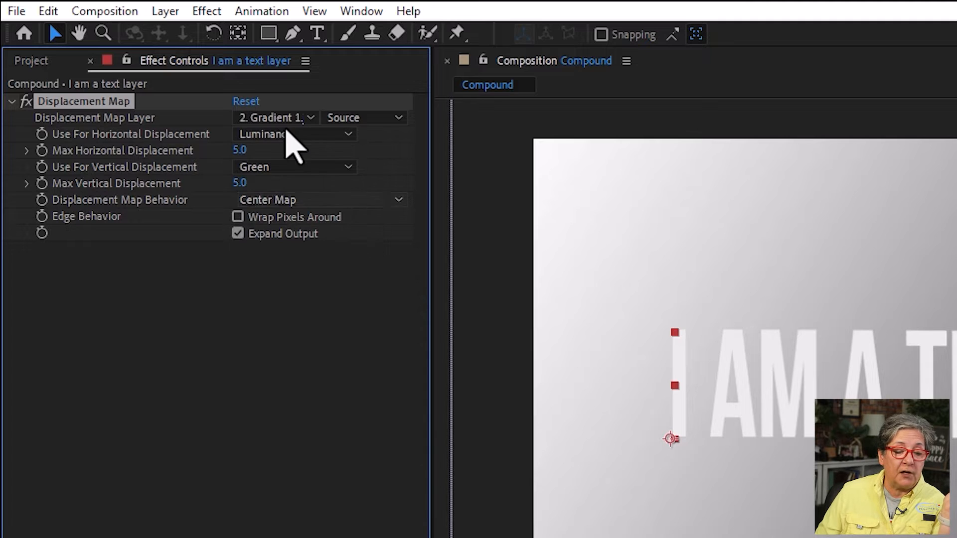
left_click(305, 171)
left_click(335, 273)
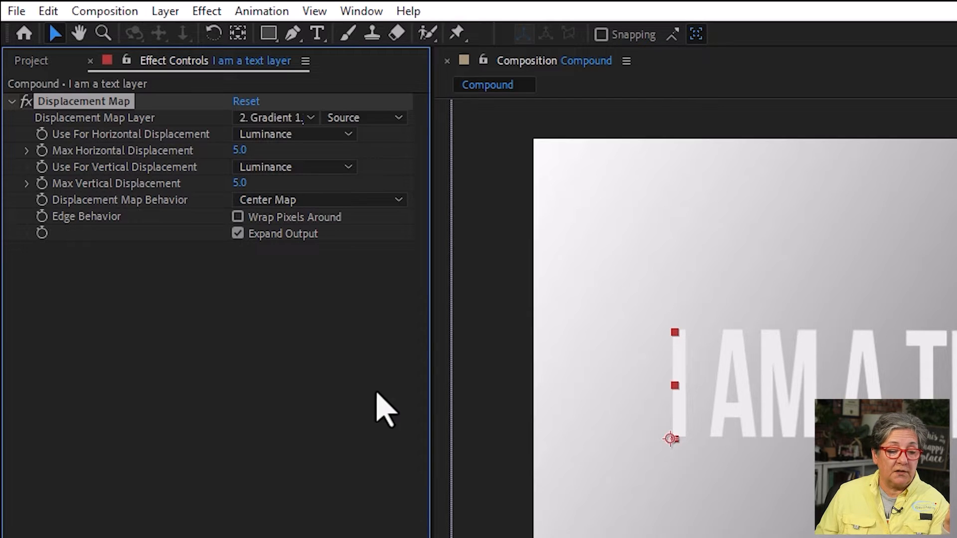
Step: Raise the maximum horizontal displacement to 45 and the maximum vertical displacement to about 84
left_click_drag(244, 150, 277, 150)
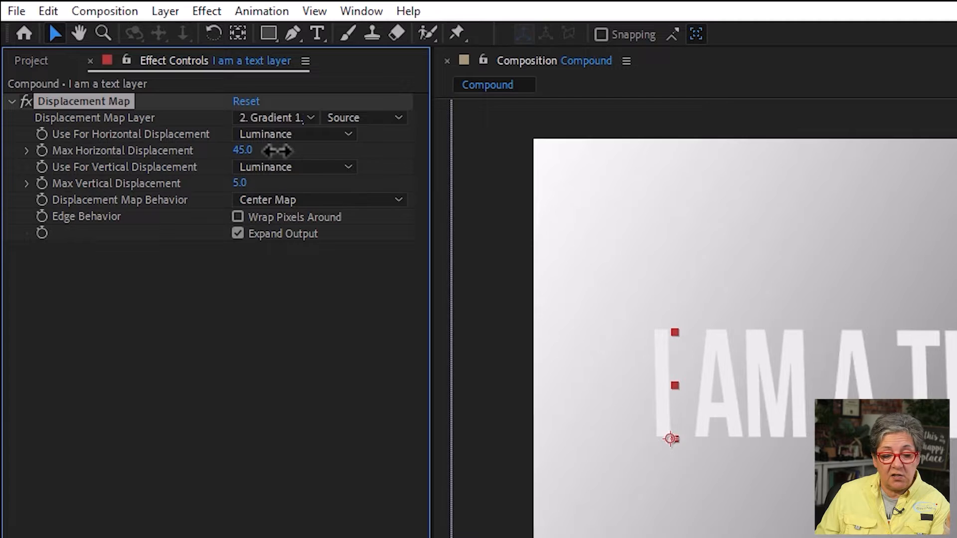
left_click_drag(242, 183, 330, 189)
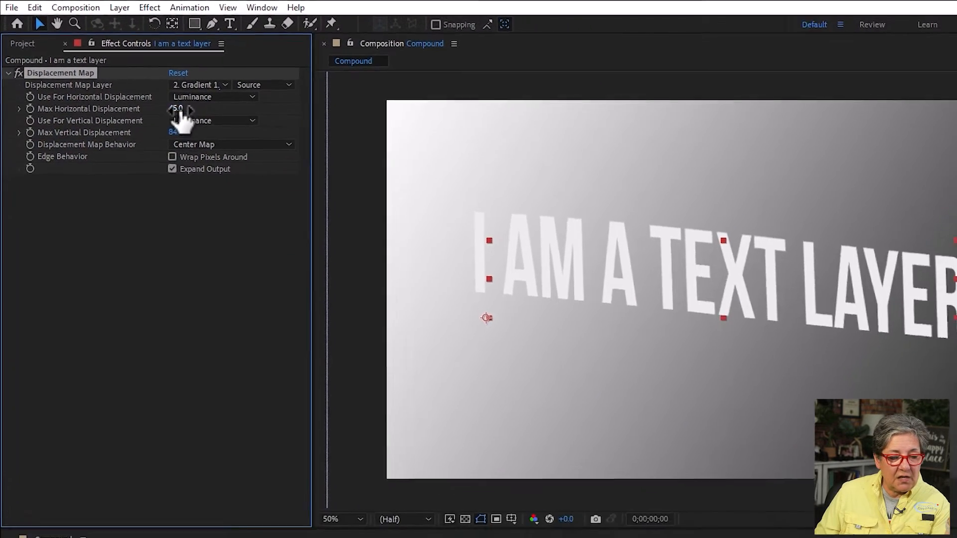
Step: Set the maximum horizontal displacement of the text layer's Displacement Map effect to 52
mouse_move(180, 110)
left_mouse_down()
mouse_move(237, 114)
mouse_move(193, 117)
left_mouse_up()
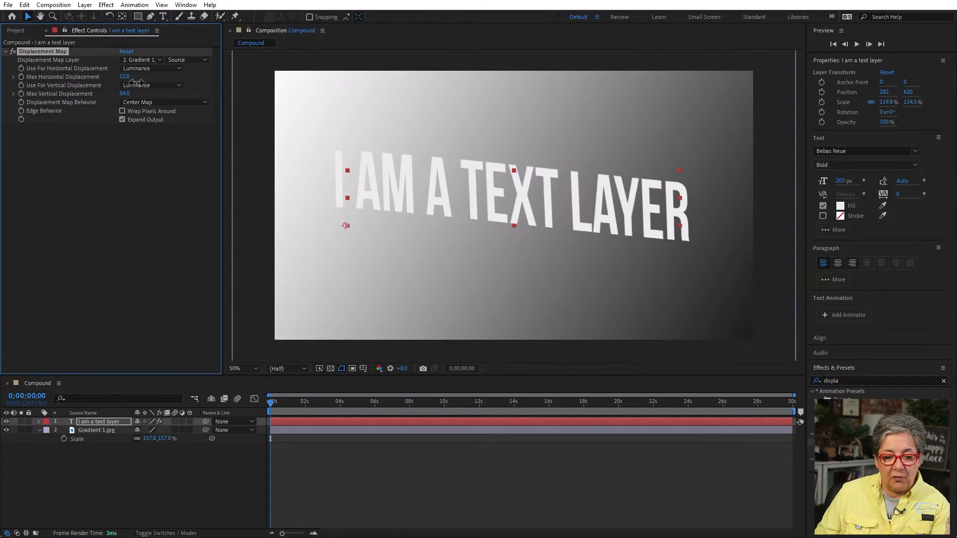
mouse_move(137, 84)
left_mouse_down()
mouse_move(158, 83)
mouse_move(135, 86)
left_mouse_up()
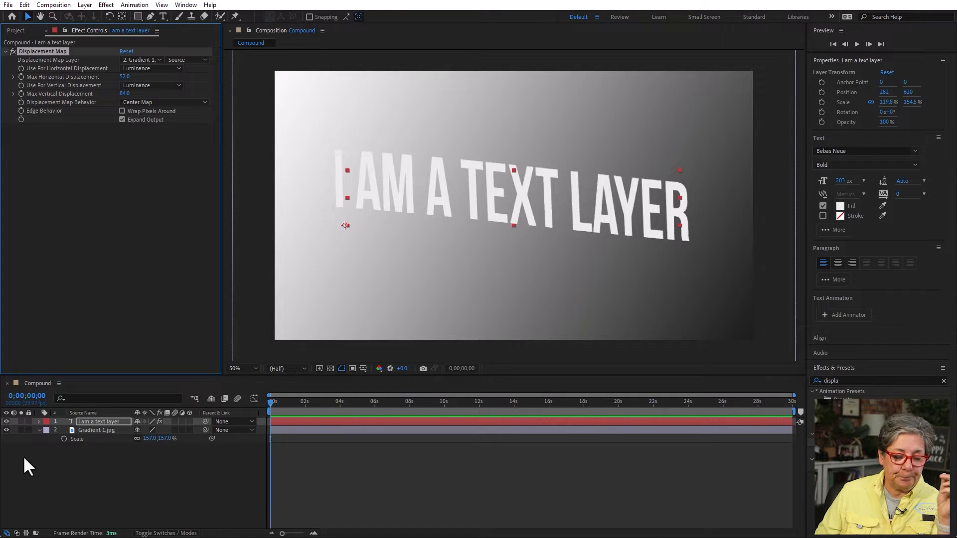
Step: Keyframe the Gradient 1.jpg layer's horizontal position from about -1950 at the start to about 3190 at 0;00;09;29
left_click(106, 430)
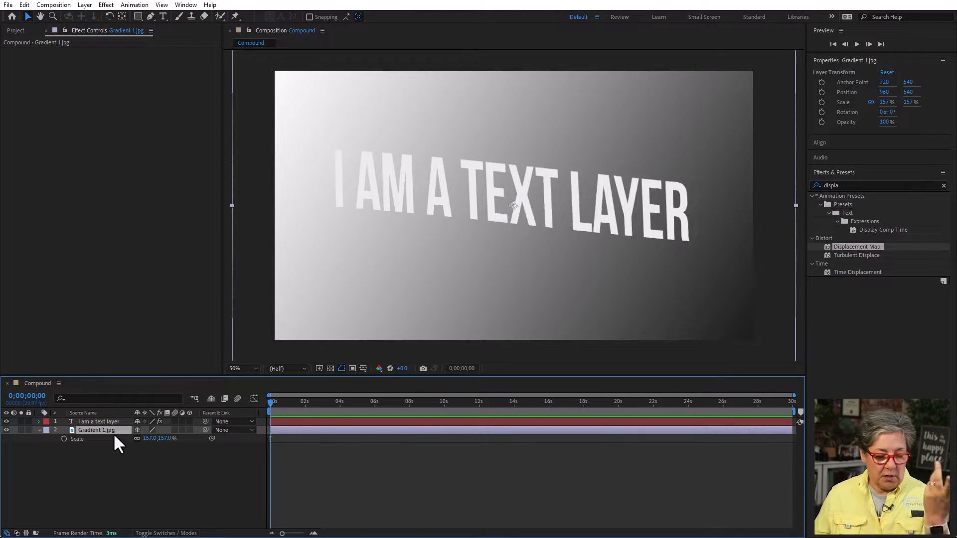
key("p")
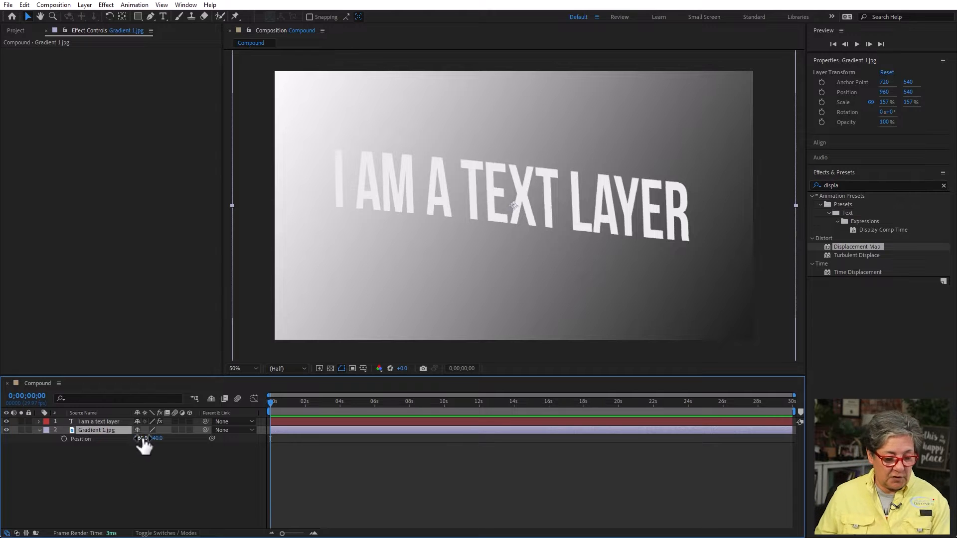
left_click_drag(143, 438, 62, 438)
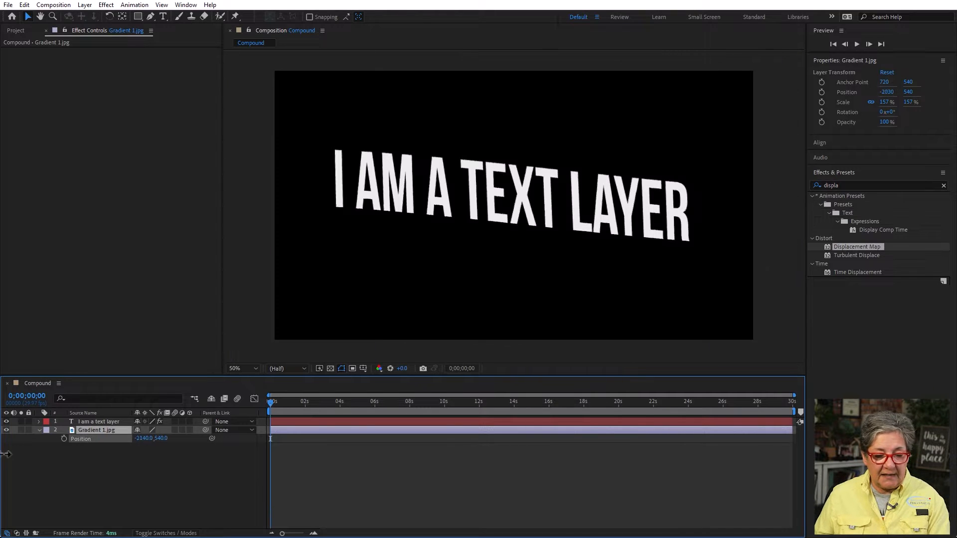
left_click(64, 439)
left_click_drag(503, 401, 444, 415)
left_click_drag(142, 439, 385, 428)
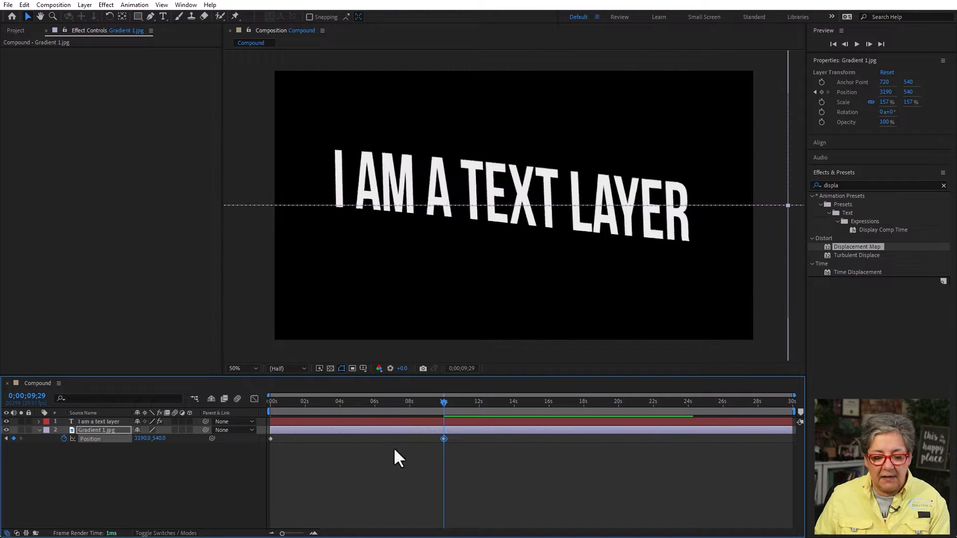
Step: Play the composition from the start to check how the moving gradient affects the text
left_click(383, 449)
left_click_drag(331, 405, 166, 409)
key("space")
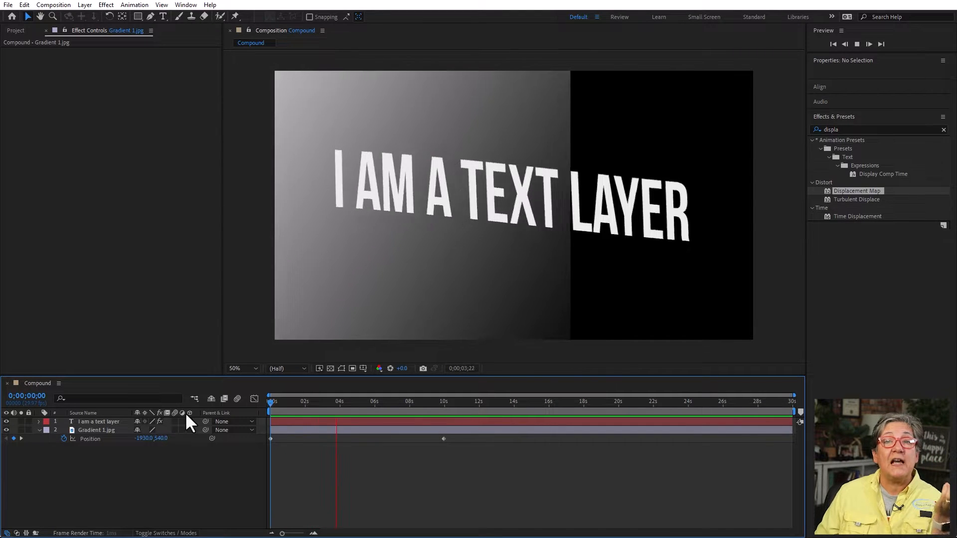
key("space")
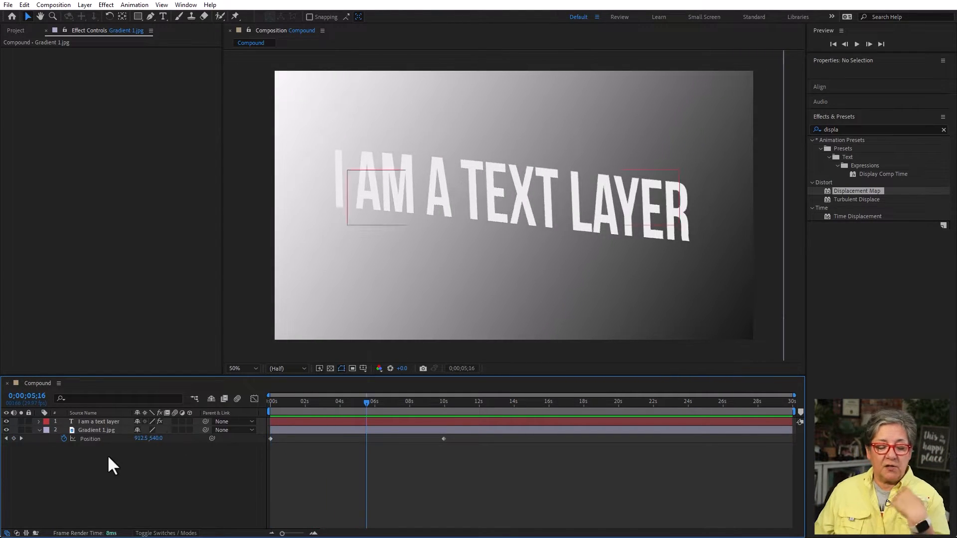
Step: Switch the text layer's displacement map input for Gradient 1.jpg from Source to Effects & Masks
left_click(103, 431)
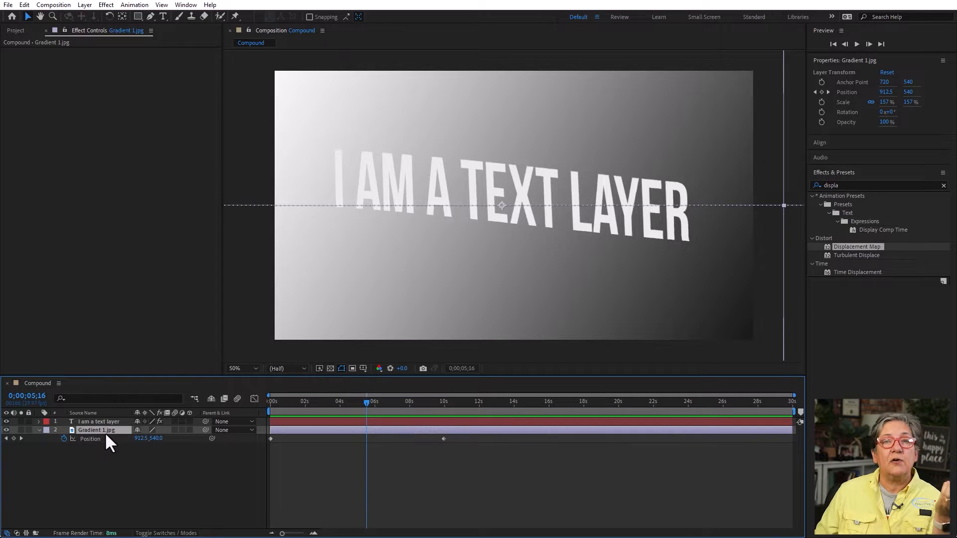
left_click(108, 423)
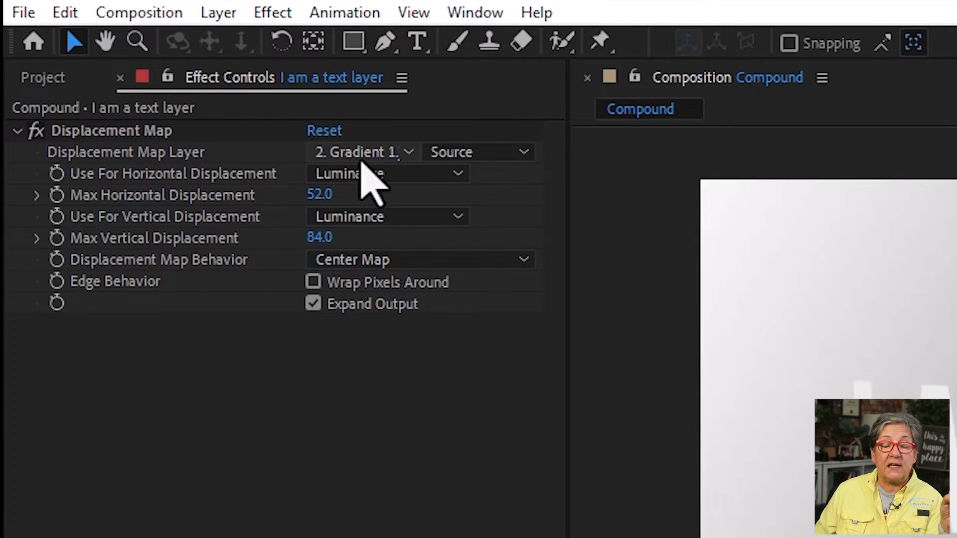
left_click(500, 154)
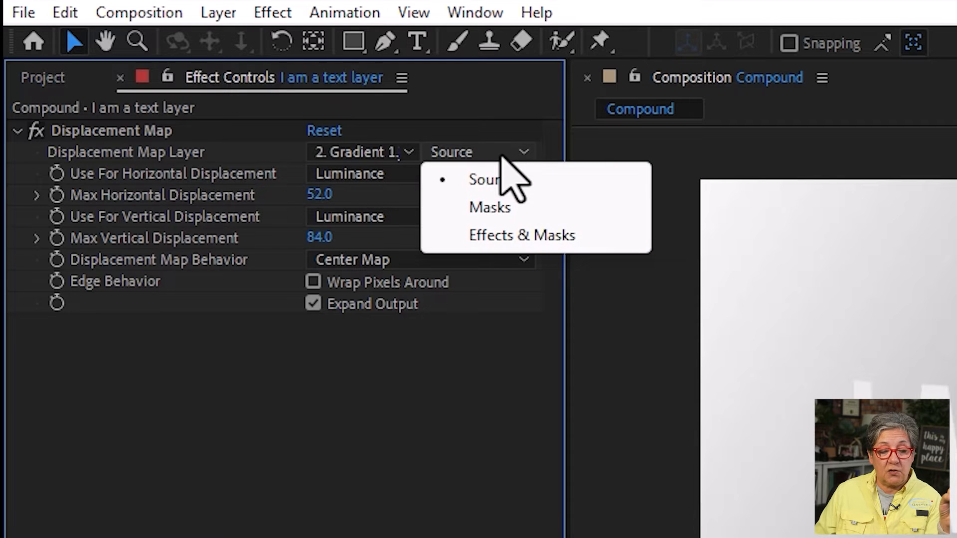
left_click(600, 238)
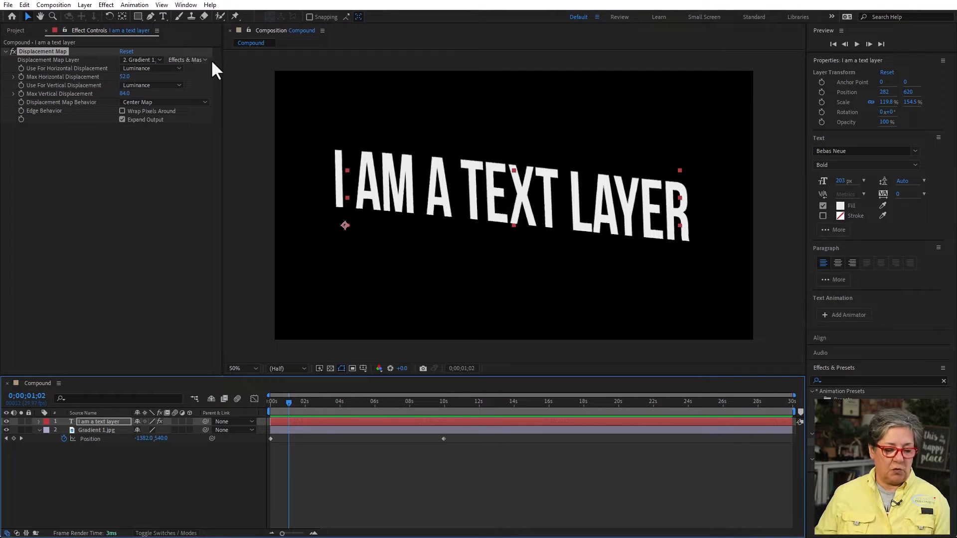
Step: Pre-compose the Gradient 1.jpg layer as "Control", moving all attributes into the new composition
left_click(103, 429)
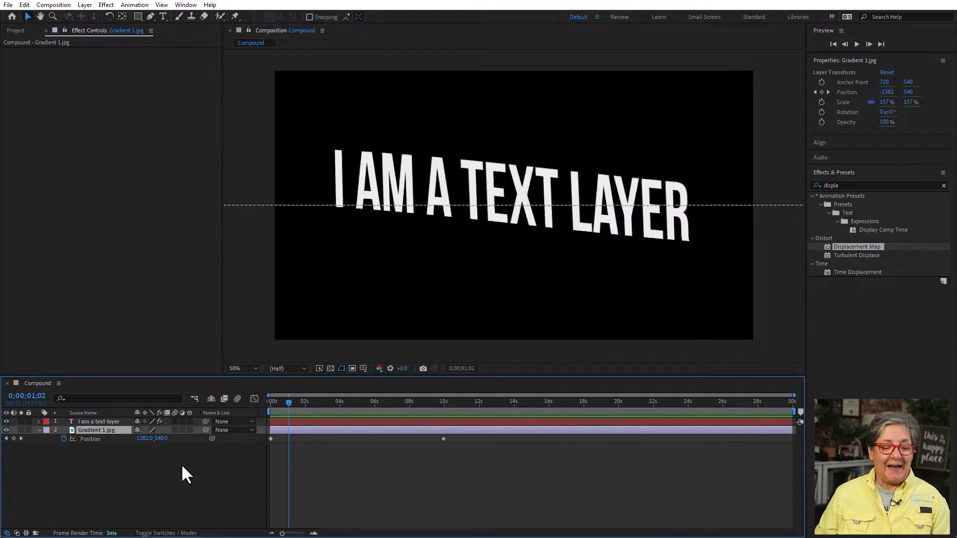
left_click(84, 6)
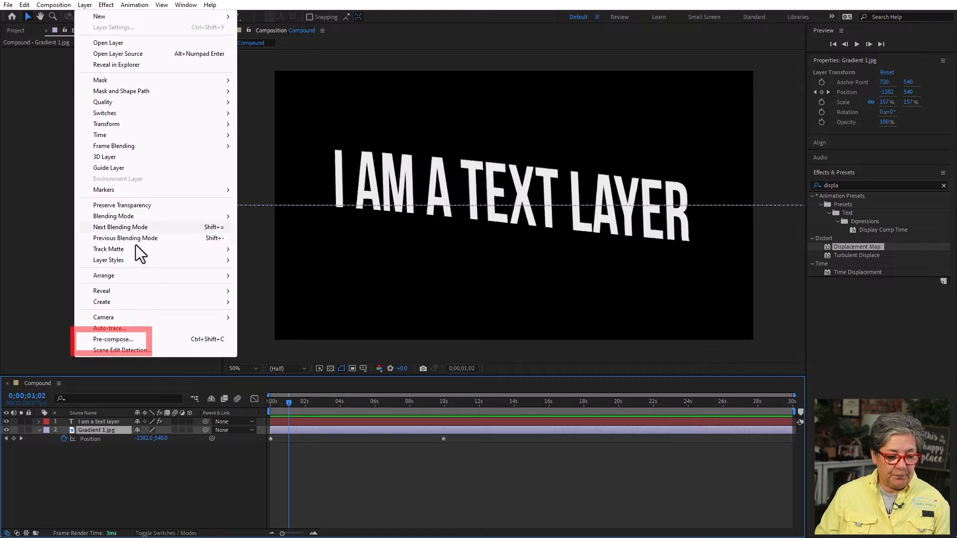
left_click(142, 341)
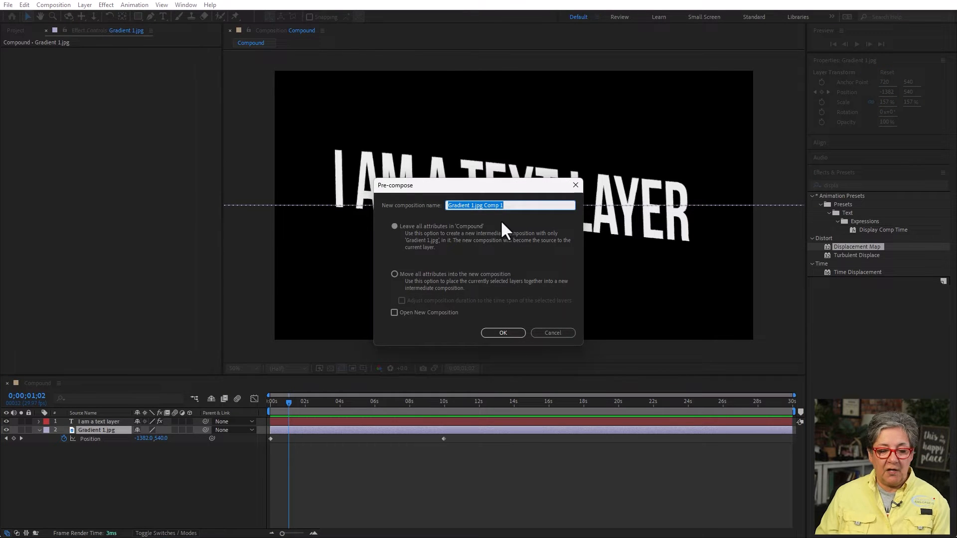
type("Control")
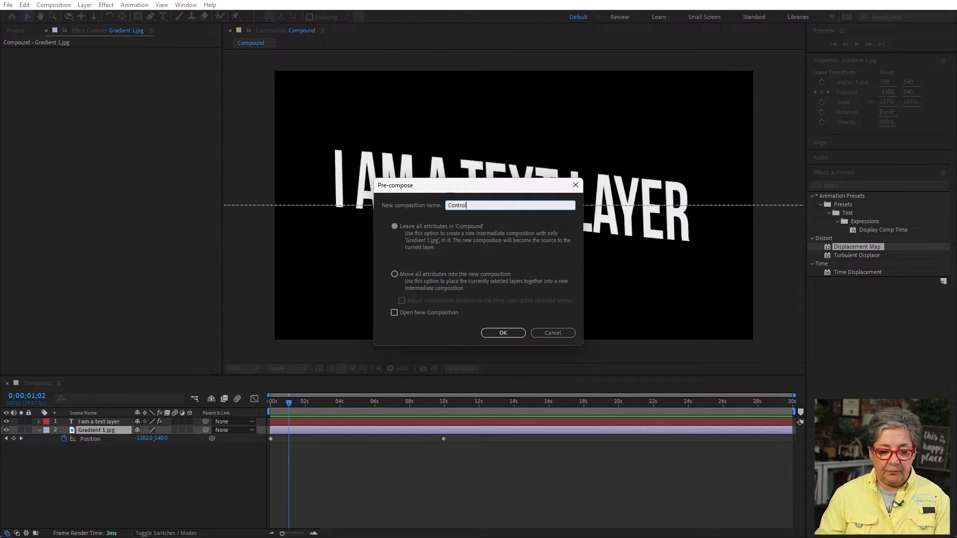
left_click(396, 276)
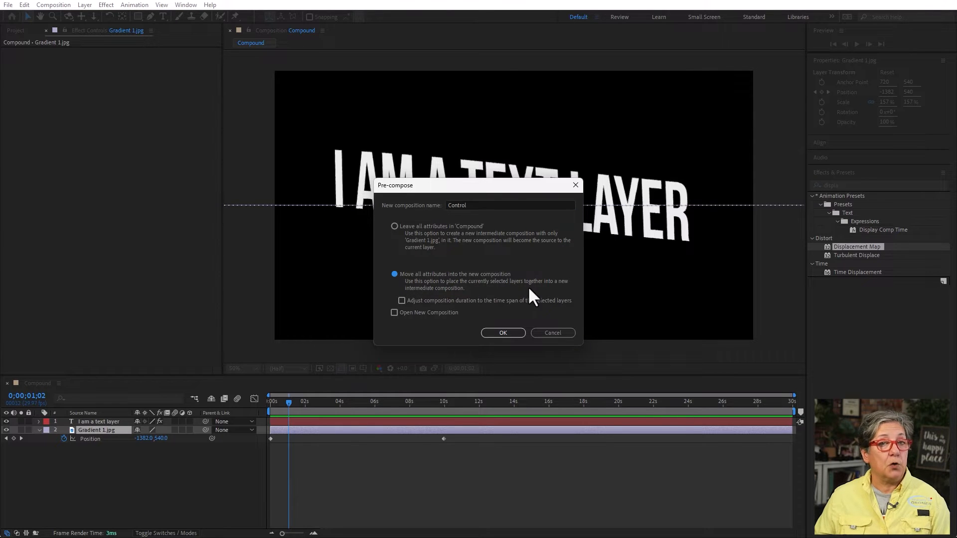
left_click(512, 332)
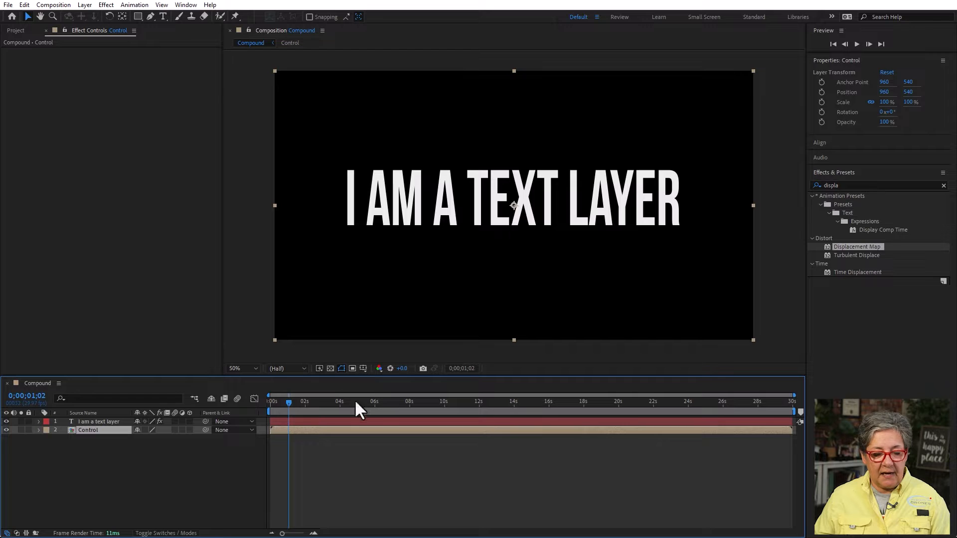
Step: Hide the Control layer and scrub through the timeline to check the text displacement
mouse_move(292, 405)
left_mouse_down()
mouse_move(451, 412)
mouse_move(289, 424)
left_mouse_up()
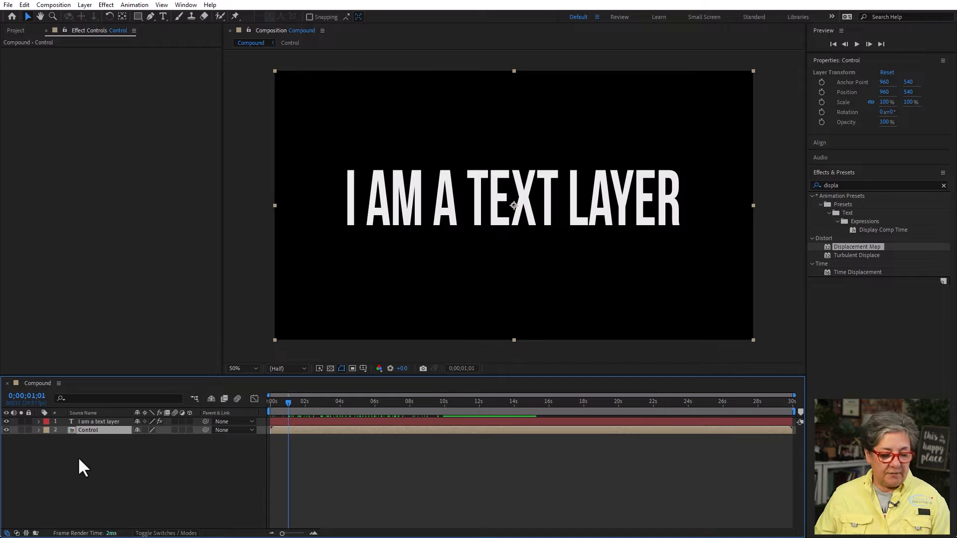
left_click(6, 430)
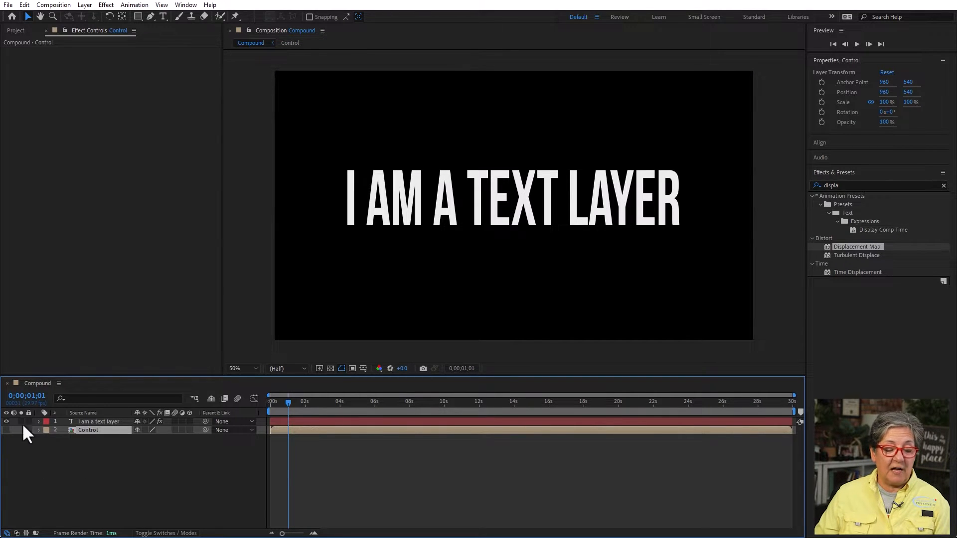
left_click_drag(288, 402, 452, 414)
left_click_drag(391, 427, 251, 433)
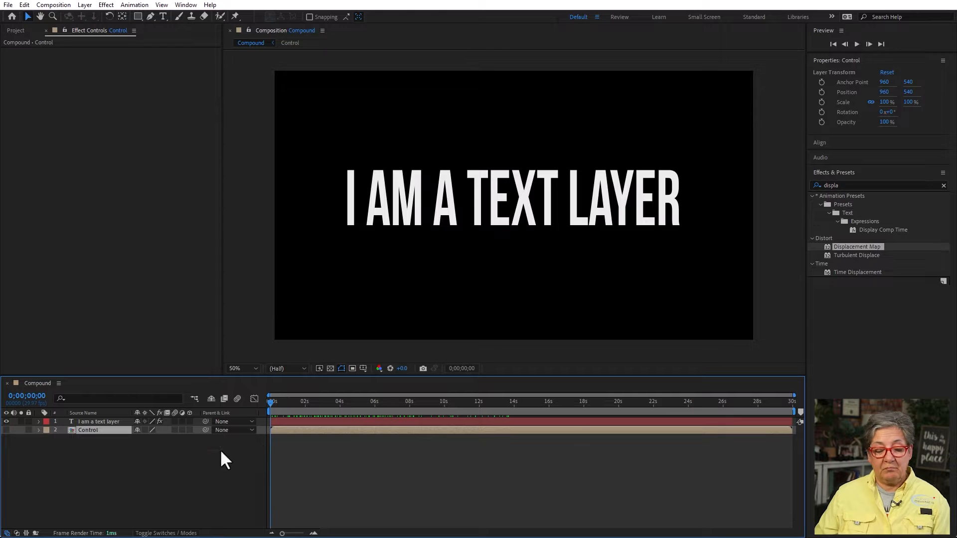
Step: Delete the Control layer from the Compound composition
left_click(115, 476)
left_click(97, 431)
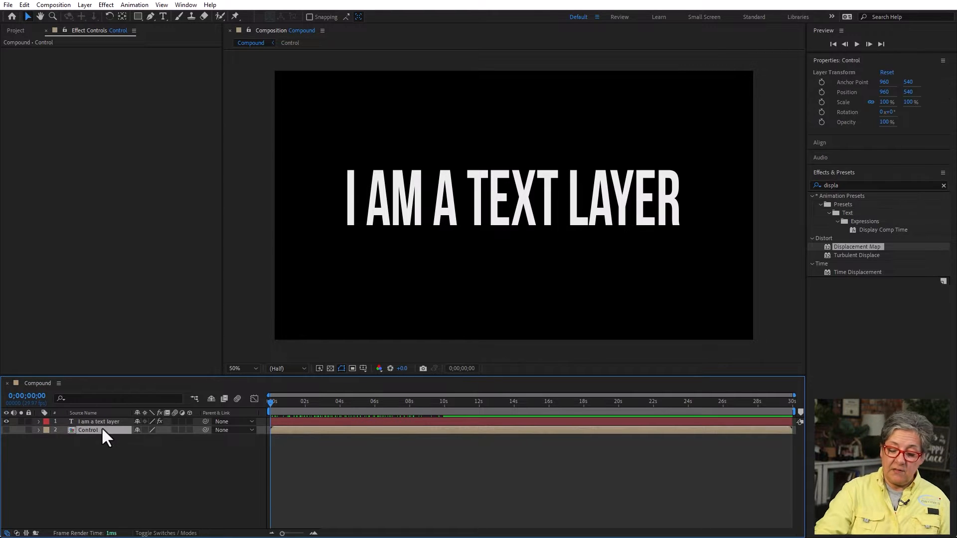
key("Delete")
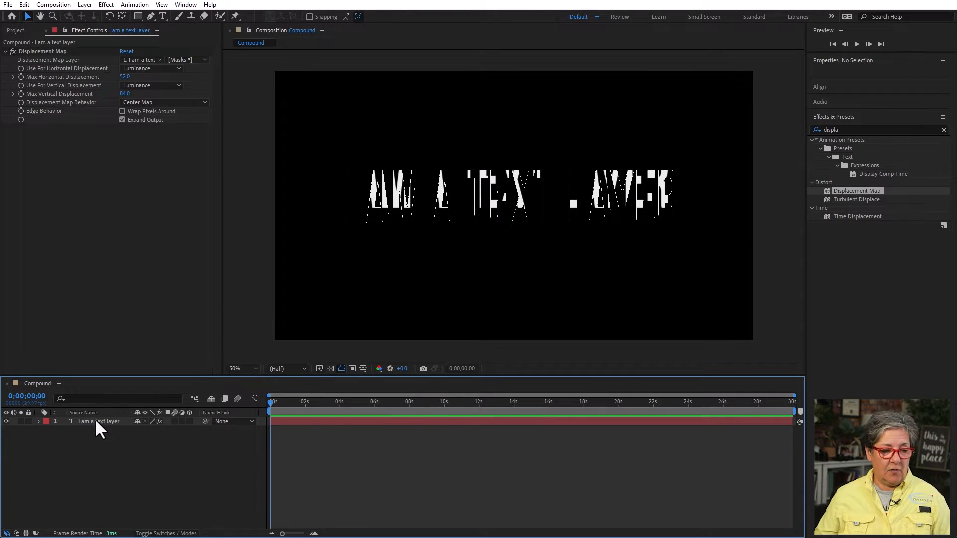
Step: Add Gradient 1.jpg through Gradient 5.jpg from the project to the composition below the text layer
left_click(14, 29)
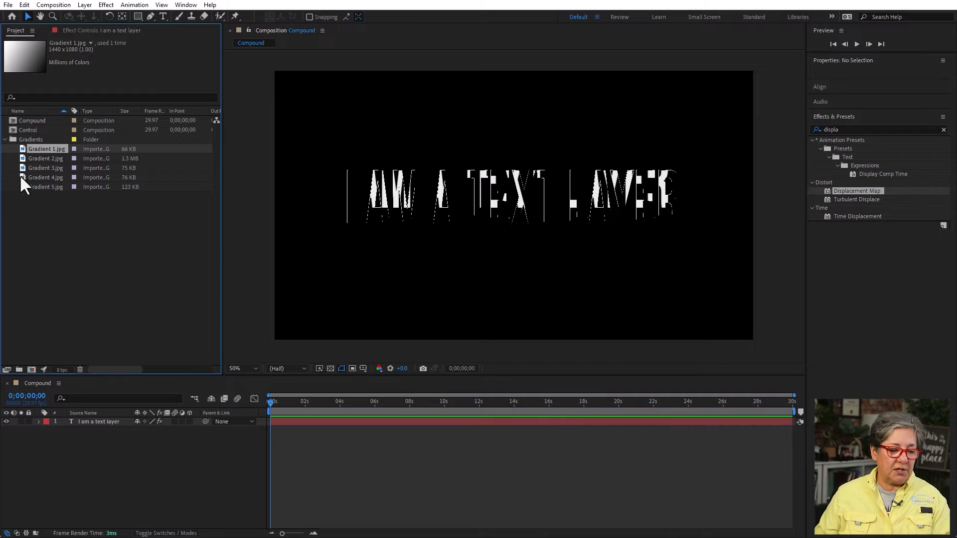
left_click(25, 187, "shift")
left_click_drag(23, 151, 82, 435)
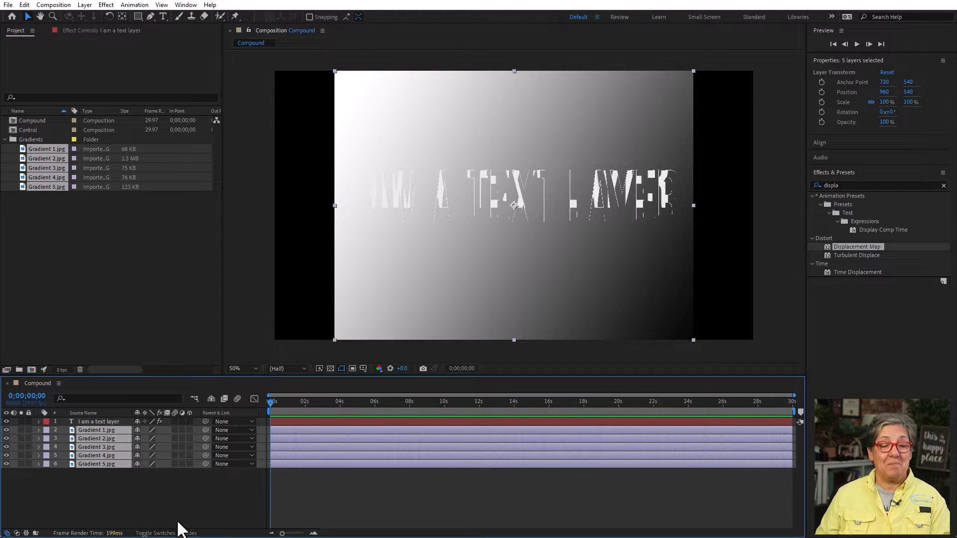
Step: Trim all five gradient layers to end at 0;00;01;00
left_click(138, 492)
left_click_drag(142, 486, 83, 429)
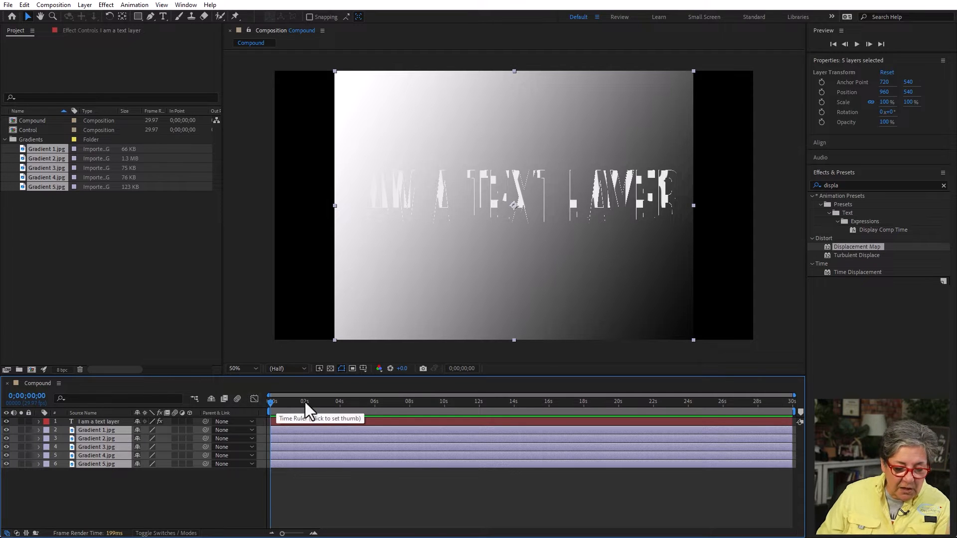
left_click(30, 397)
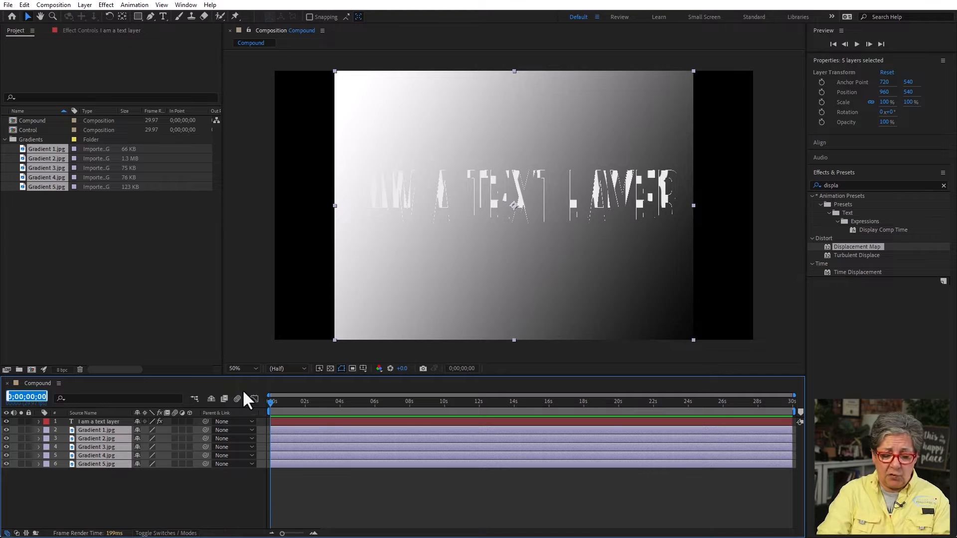
type("100")
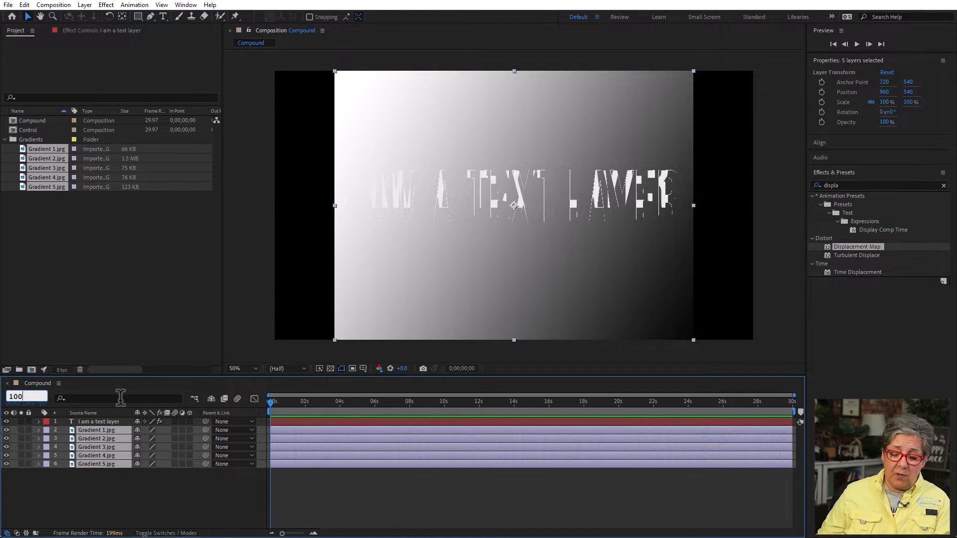
key("Return")
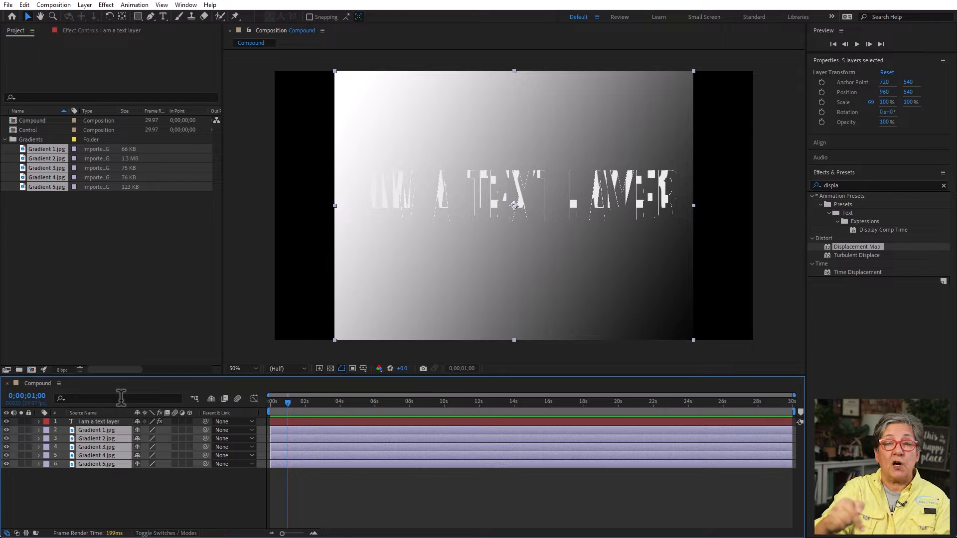
key("alt+bracketright")
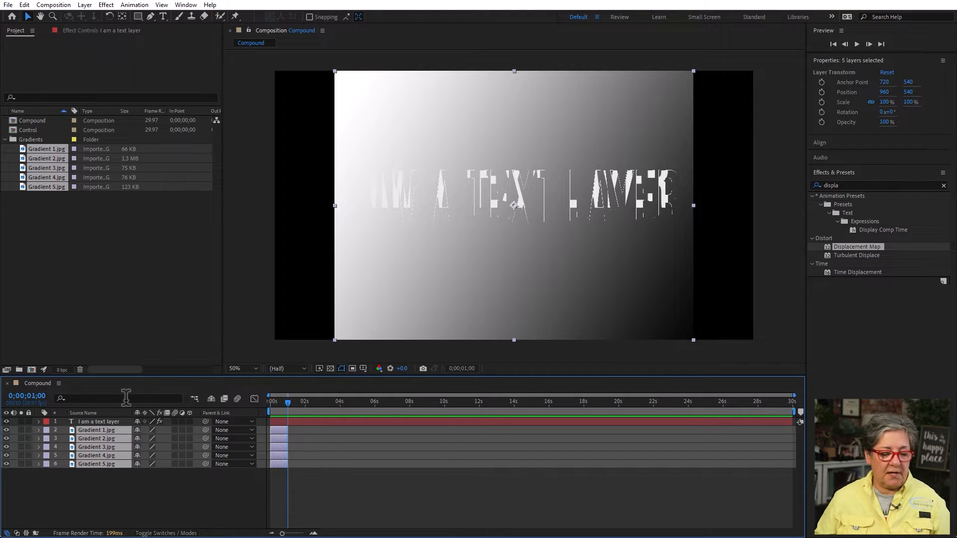
Step: Sequence the five gradient layers end to end without overlap and move the current time to the composition's end
right_click(97, 441)
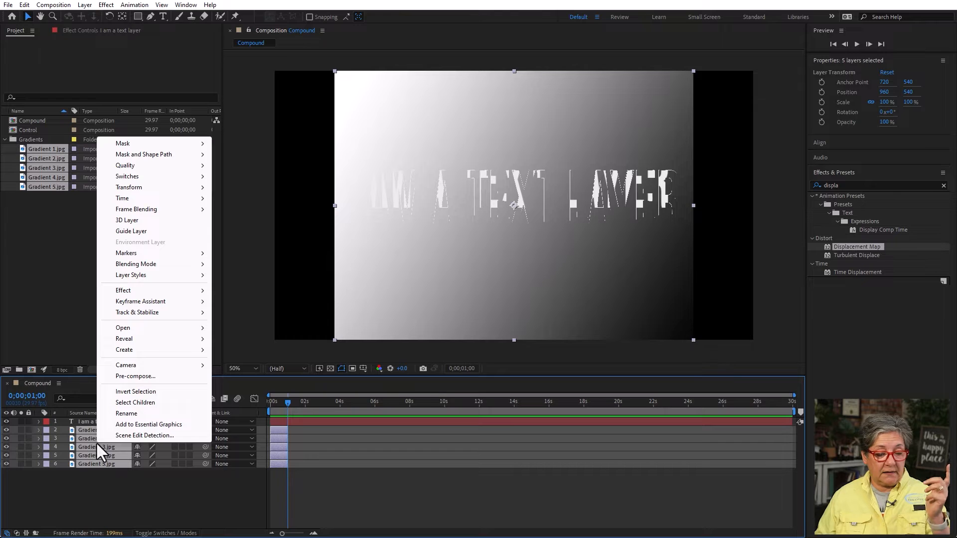
mouse_move(162, 301)
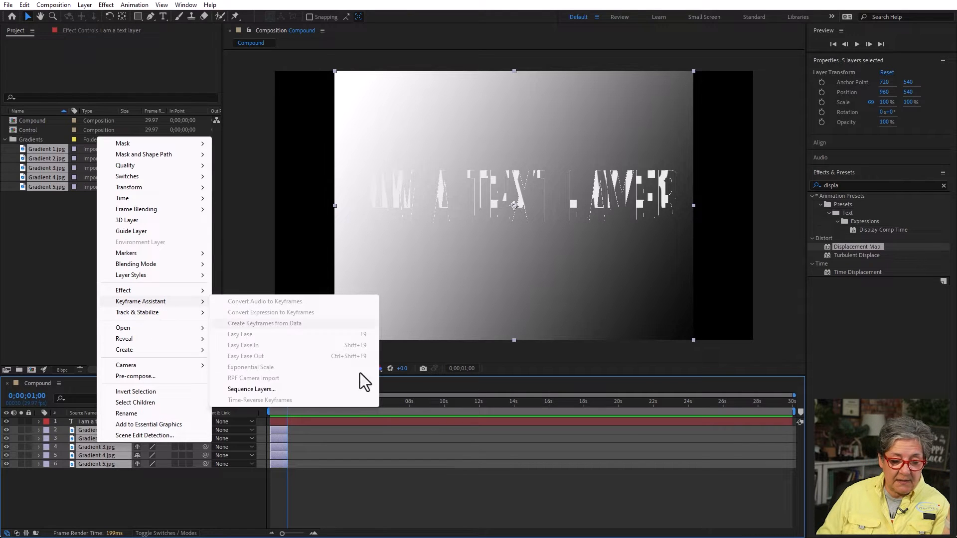
left_click(316, 392)
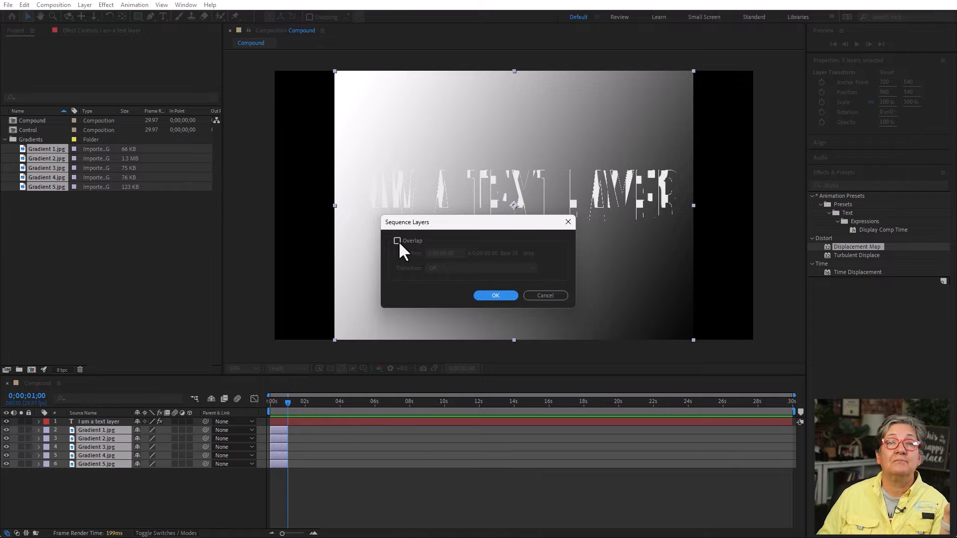
left_click(500, 297)
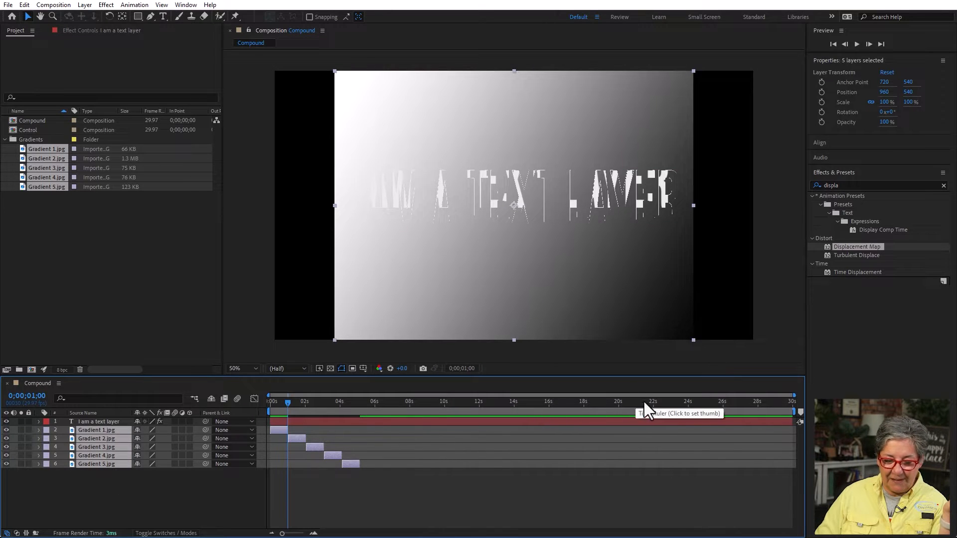
left_click_drag(745, 401, 797, 402)
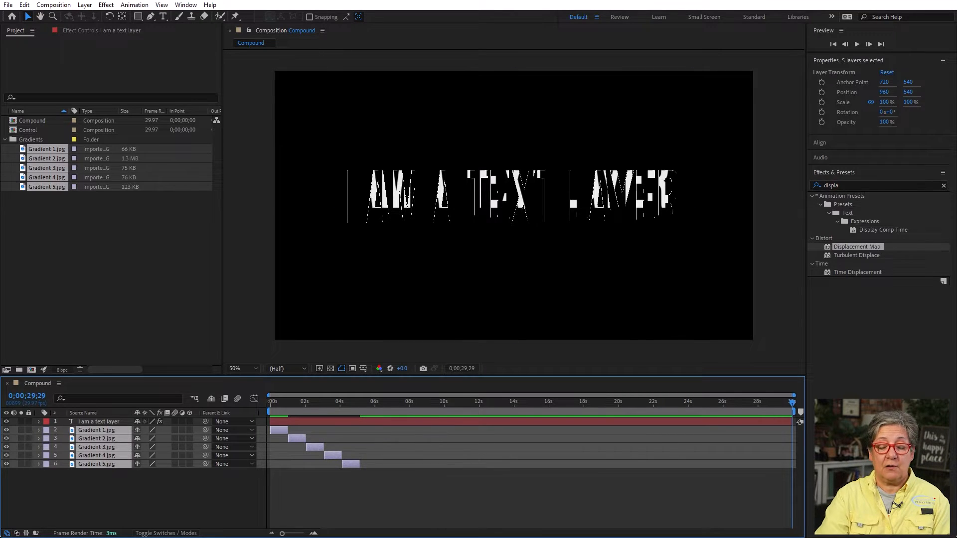
Step: Extend the five gradient layers to the composition's end and return the current time to 0;00;00;00
key("alt+]")
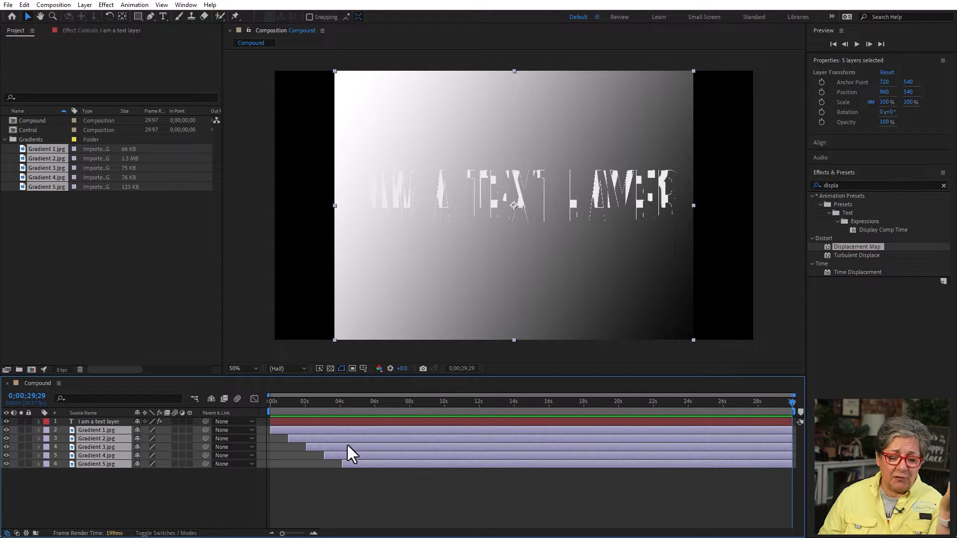
left_click_drag(290, 400, 288, 401)
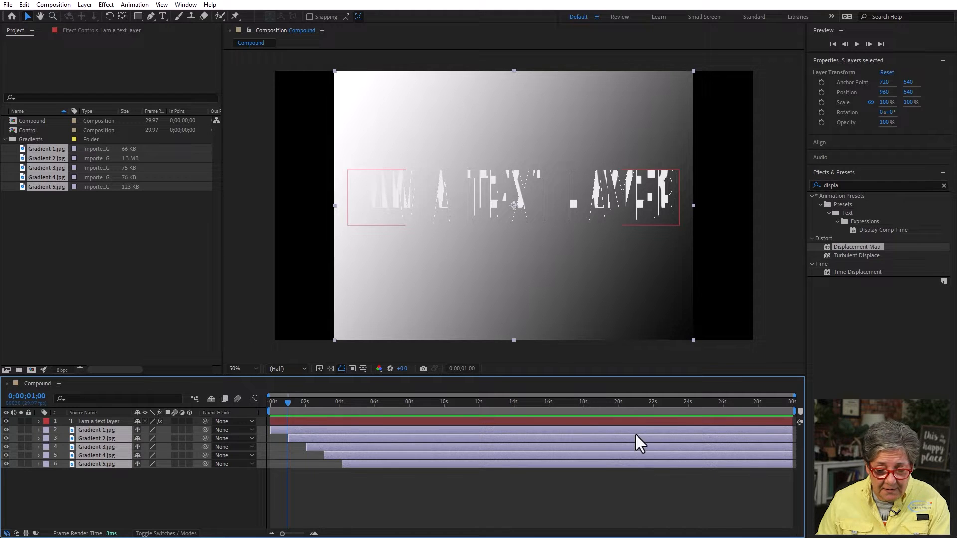
left_click(797, 403)
left_click_drag(707, 405, 256, 402)
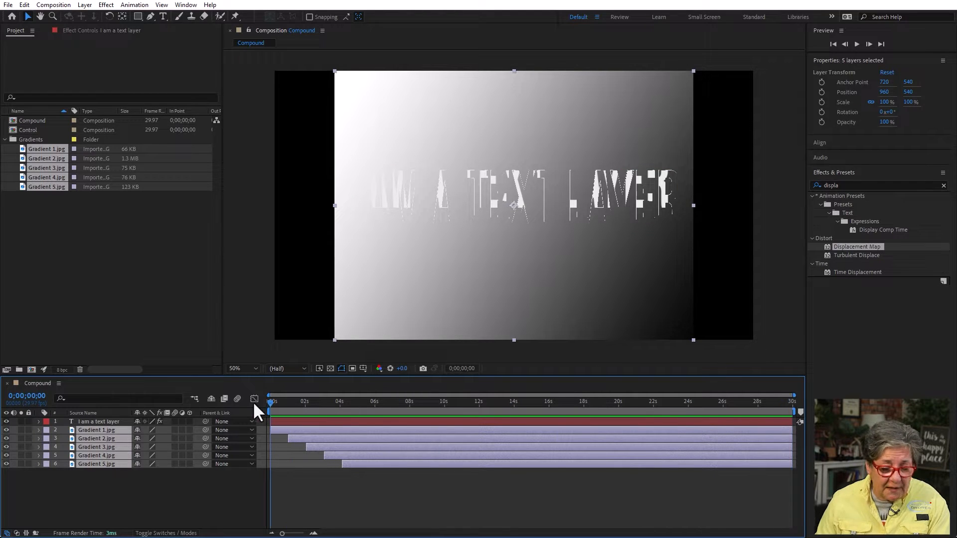
Step: Sequence the five gradient layers with a 0;00;29;00 overlap and a Dissolve Front Layer transition
right_click(103, 451)
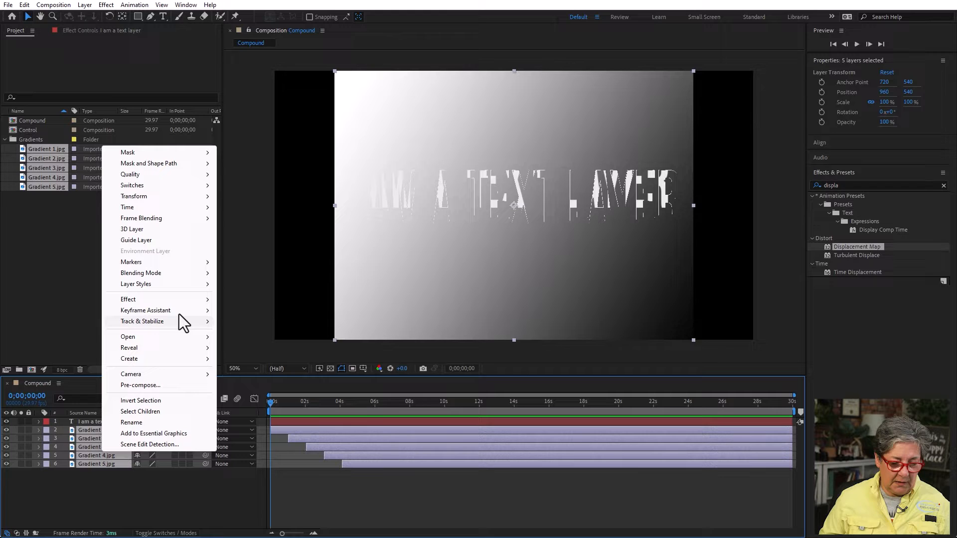
mouse_move(179, 311)
left_click(311, 398)
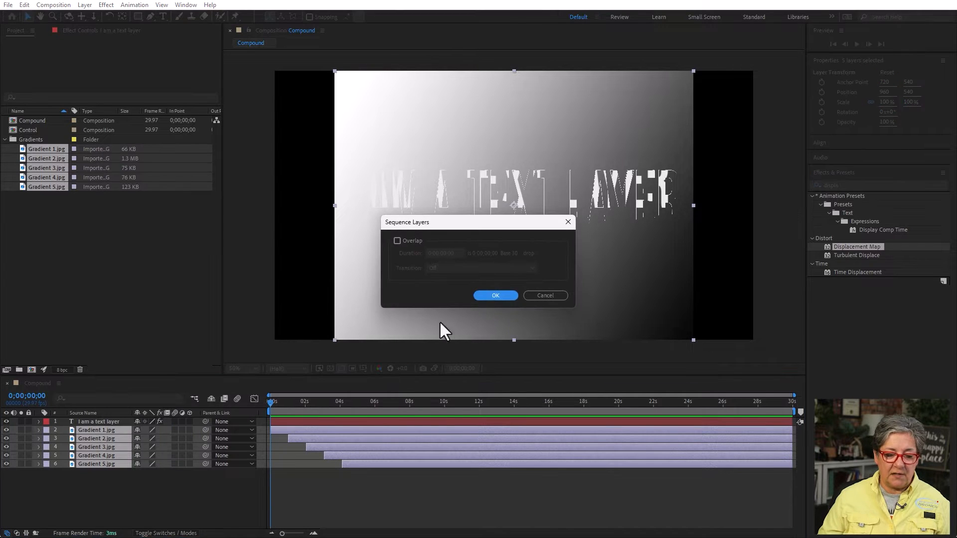
left_click(397, 240)
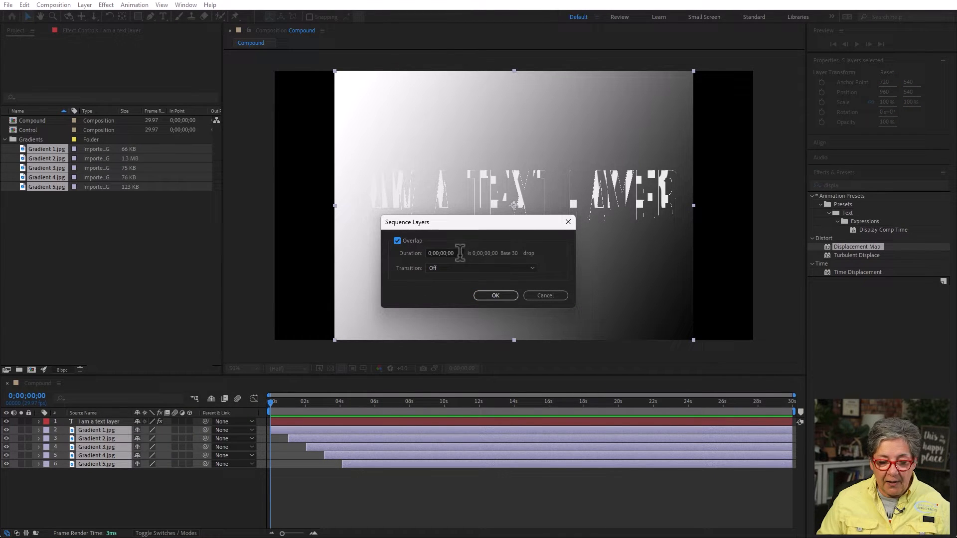
left_click_drag(460, 253, 367, 248)
type("2900")
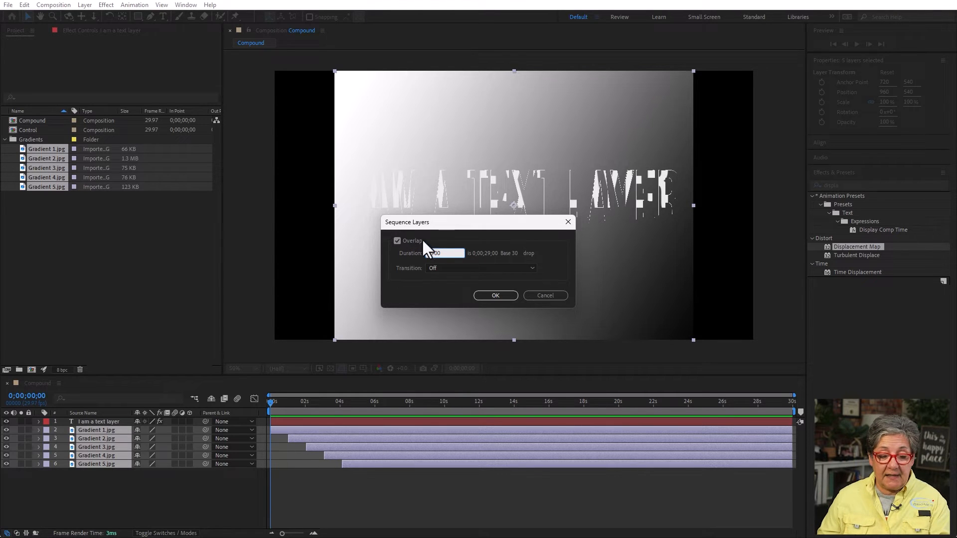
left_click(445, 267)
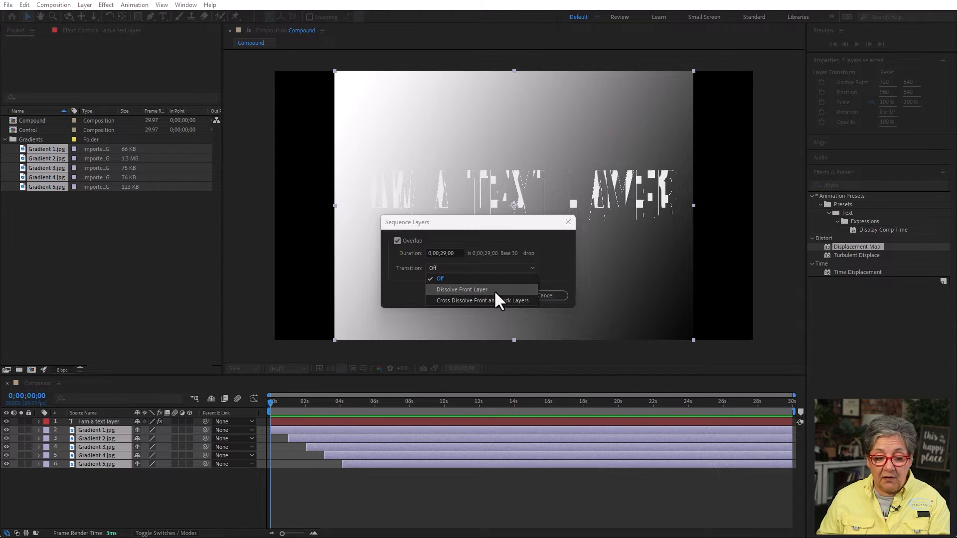
left_click(495, 290)
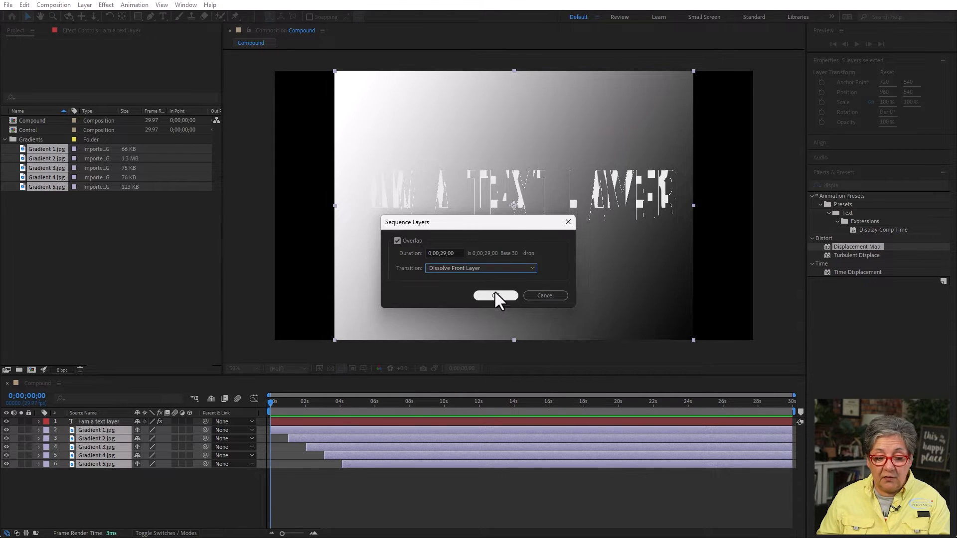
left_click(497, 296)
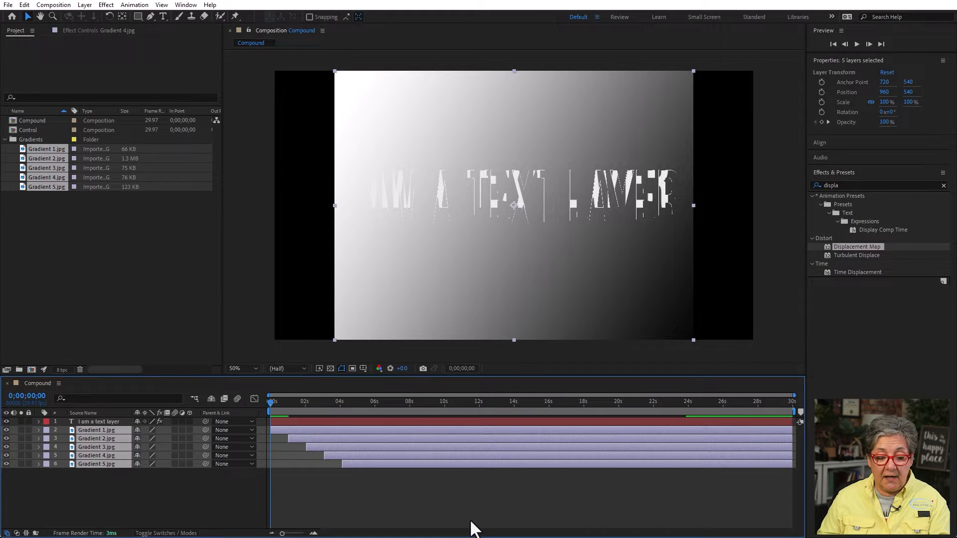
Step: Reveal the keyframed properties of all five gradient layers in the timeline
left_click(427, 511)
left_click_drag(270, 405, 230, 408)
left_click_drag(117, 497, 61, 428)
key("u")
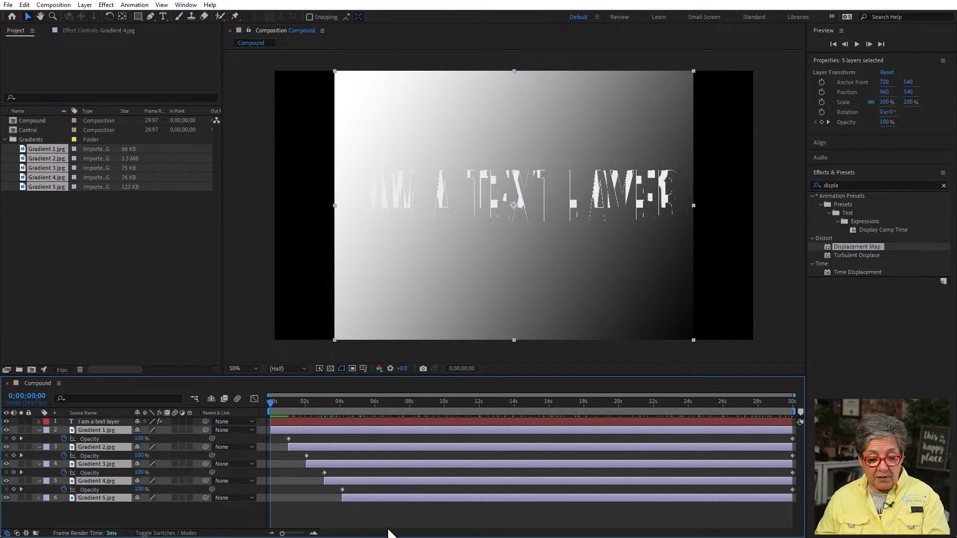
Step: Move the ending Opacity keyframes of Gradient 1 through Gradient 4 to about 2, 3, 4.5 and 6 seconds respectively
left_click_drag(292, 405, 305, 441)
left_click_drag(792, 439, 306, 446)
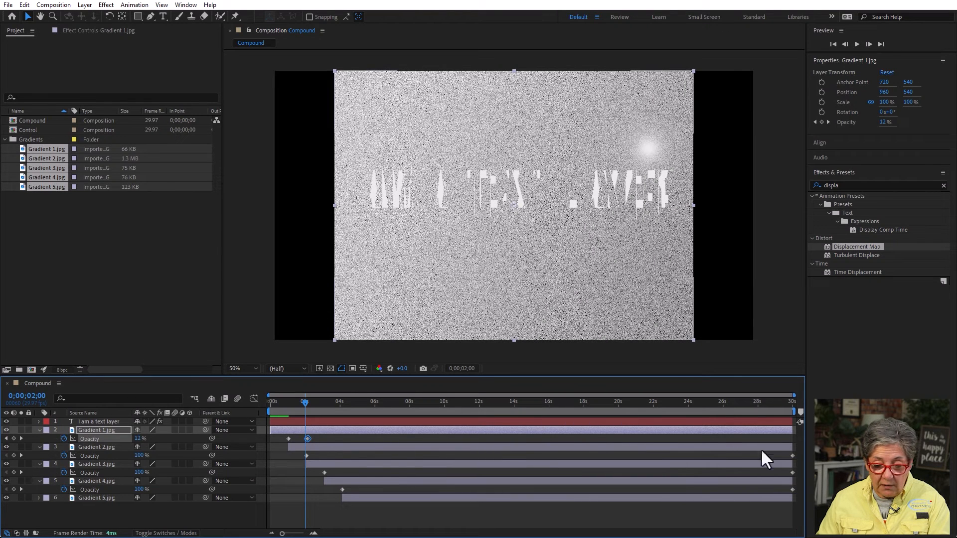
left_click_drag(792, 455, 324, 460)
left_click_drag(790, 473, 349, 483)
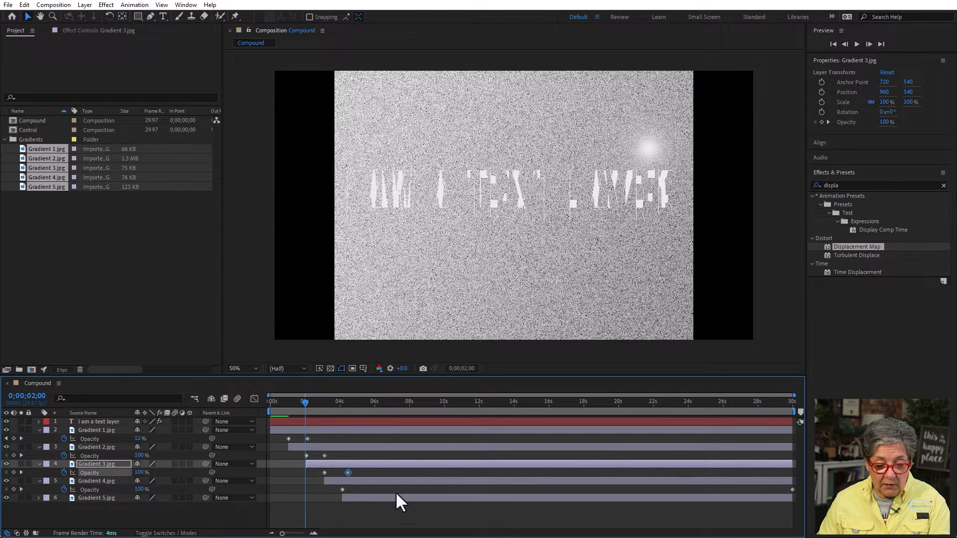
left_click_drag(303, 402, 377, 414)
left_click_drag(792, 490, 380, 495)
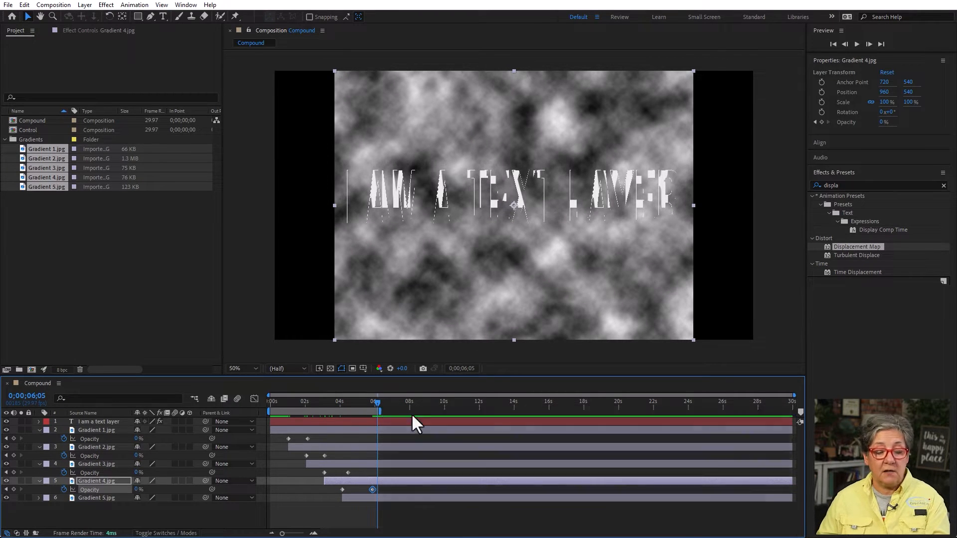
Step: Shorten the work area to about six seconds, trim the composition to it, and preview the gradient dissolves
right_click(361, 411)
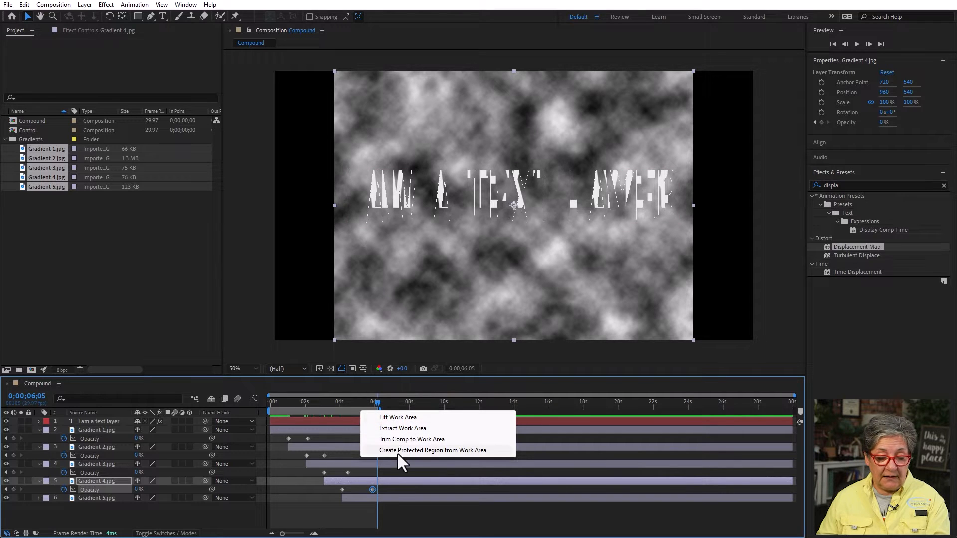
left_click(444, 439)
key("space")
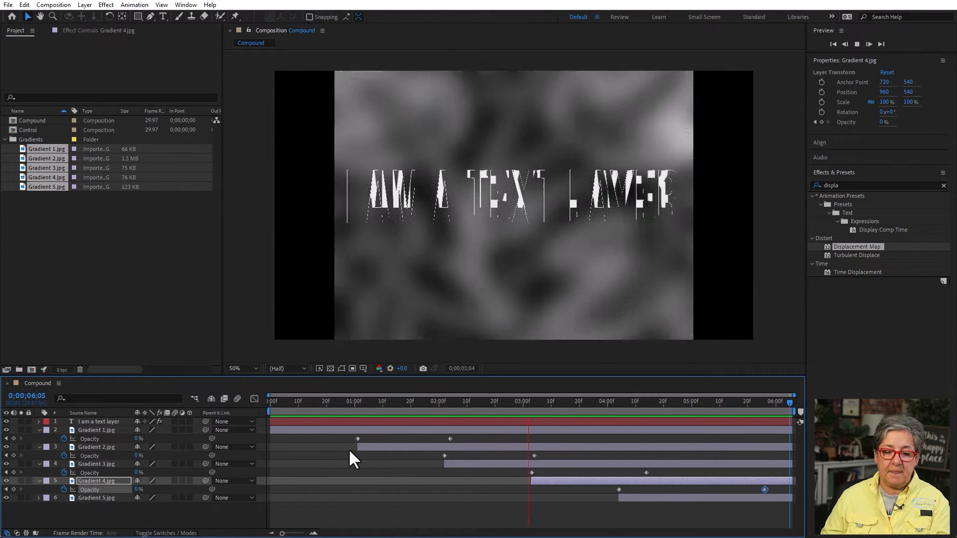
Step: Scale all five gradient layers to 152% so they fill the composition frame
left_click(349, 448)
left_click_drag(119, 511, 77, 432)
key("s")
left_click_drag(139, 441, 378, 483)
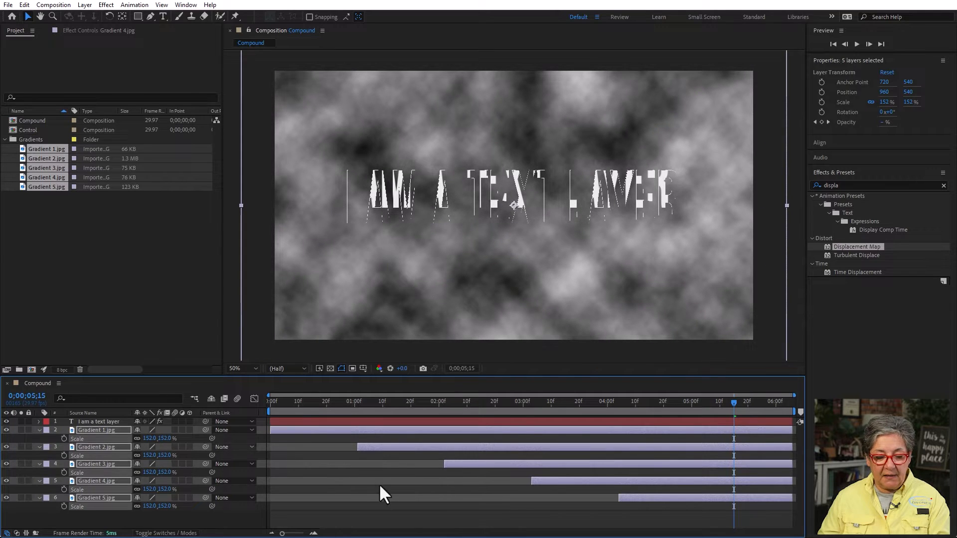
left_click(415, 513)
Step: Pre-compose the five gradient layers into a composition named Control, moving all attributes into it
left_click_drag(109, 514, 74, 434)
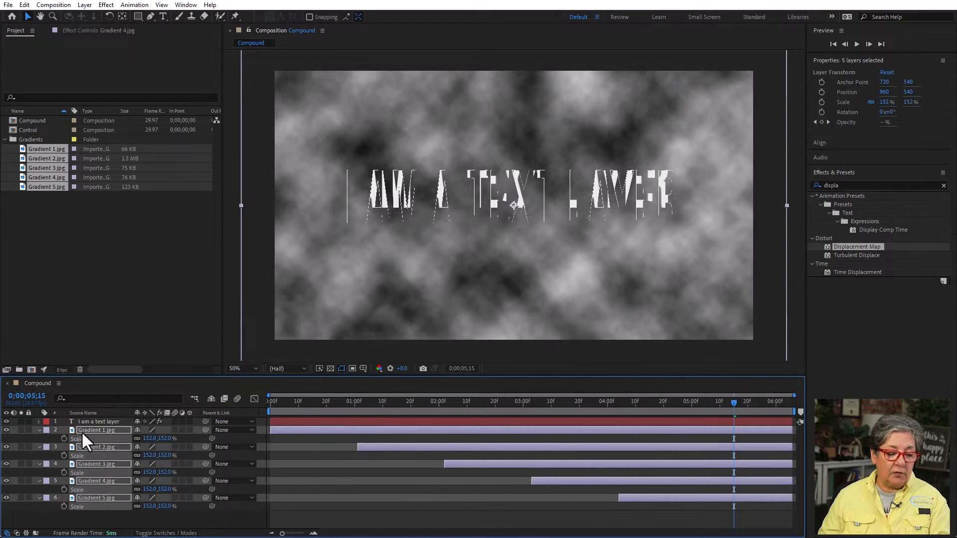
right_click(88, 429)
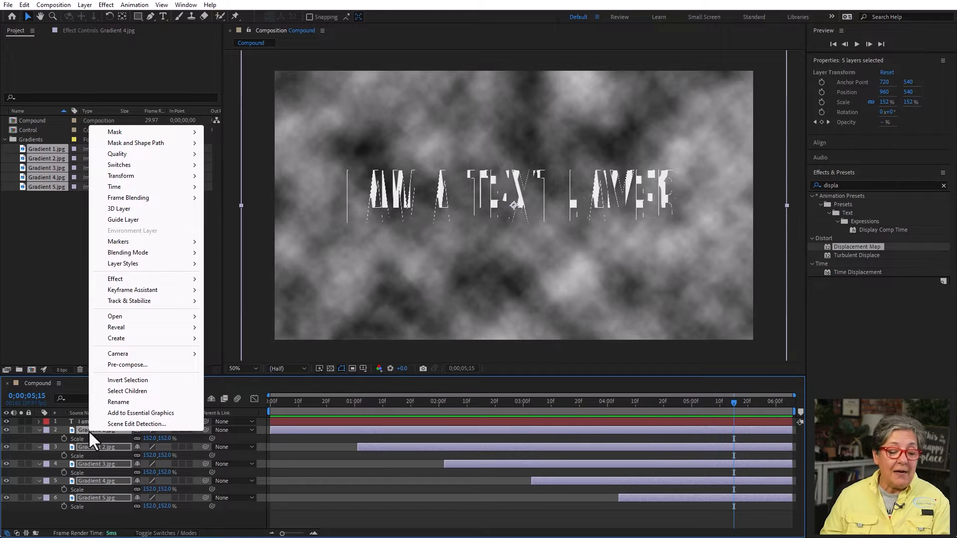
left_click(154, 366)
type("Control")
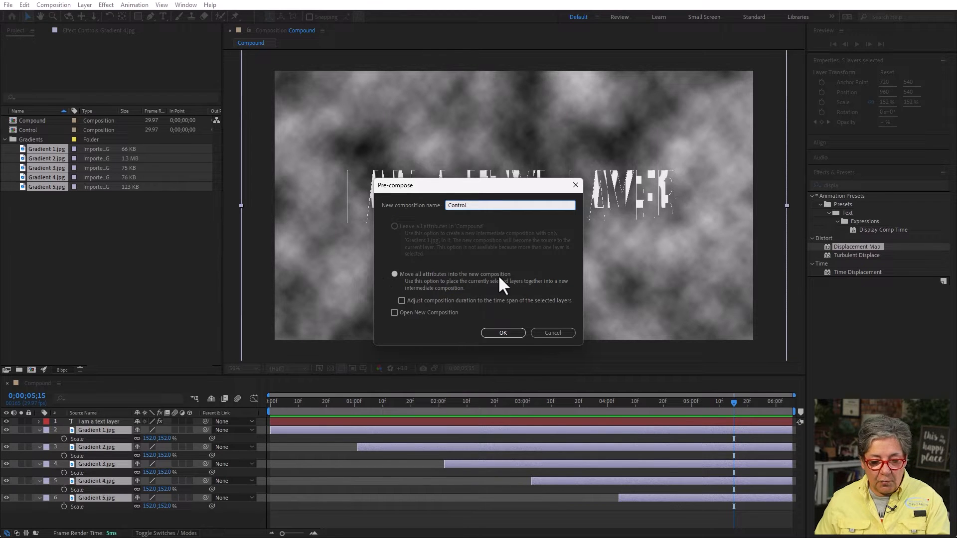
left_click(504, 333)
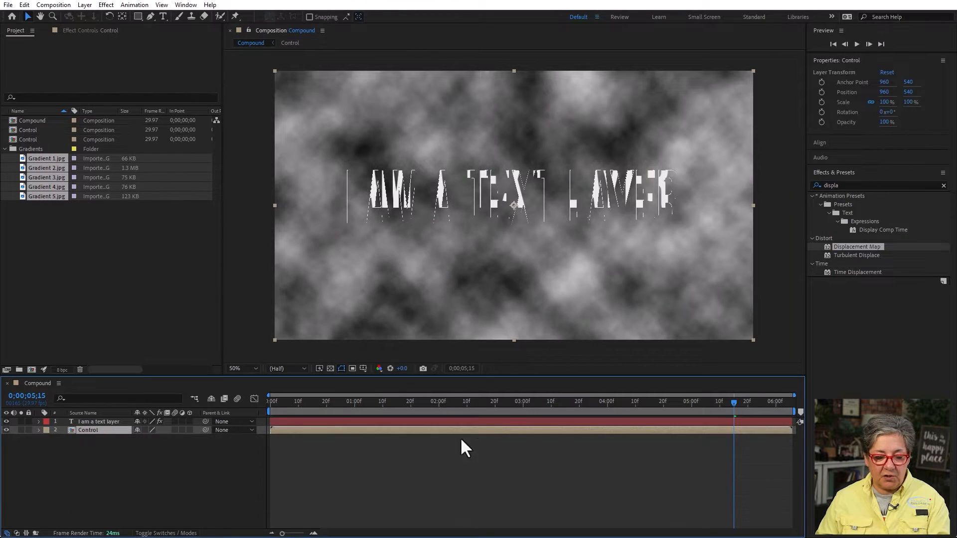
Step: From the composition's start, set the text layer's Displacement Map Layer to the Control pre-comp
left_click(308, 438)
key("Home")
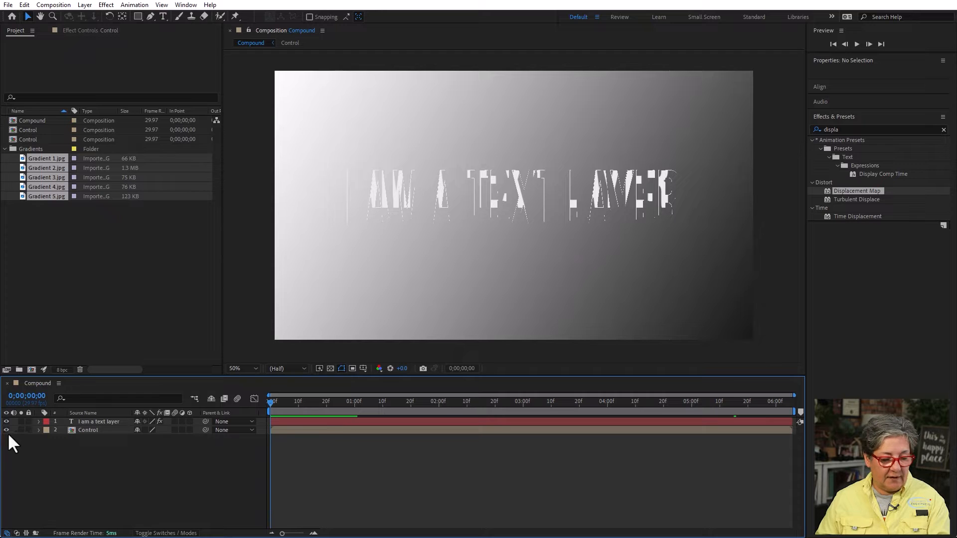
left_click(101, 422)
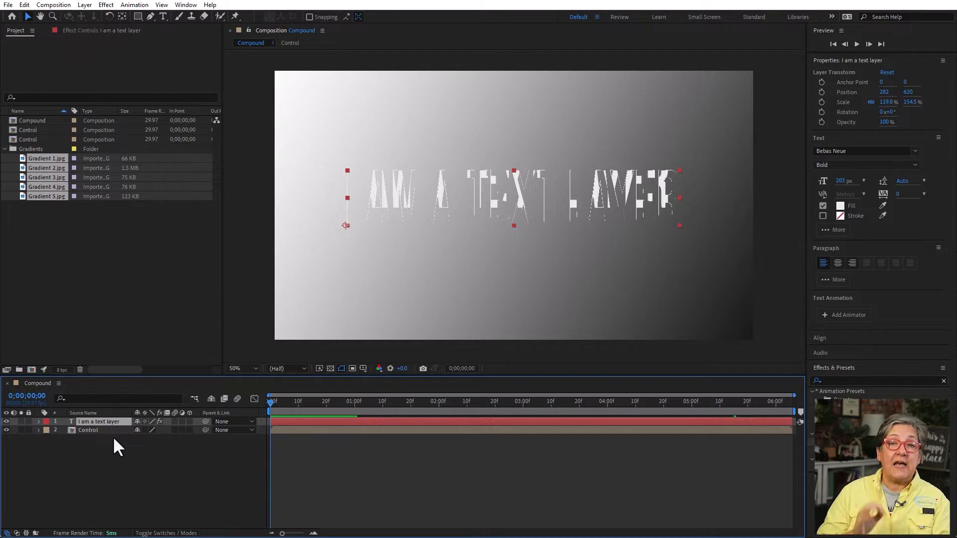
left_click(88, 31)
left_click(148, 59)
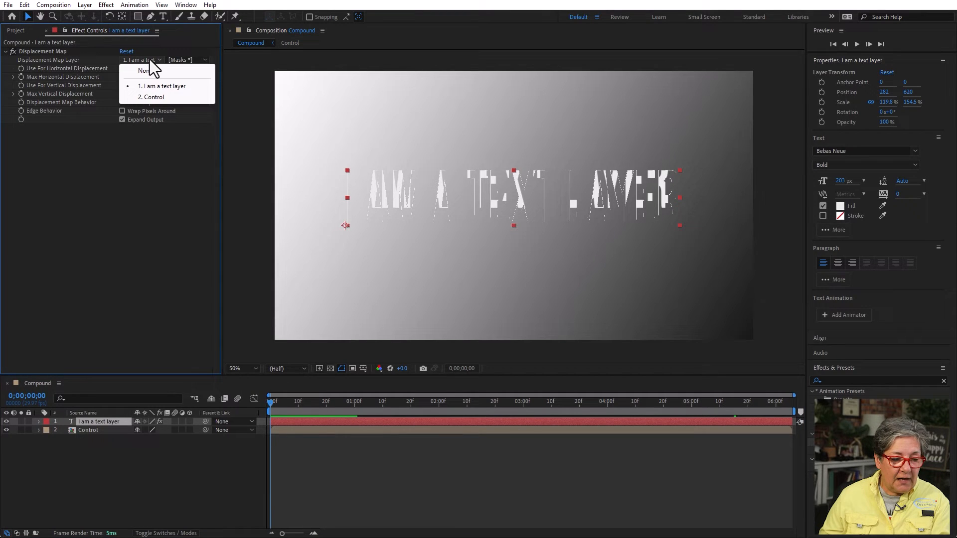
left_click(175, 96)
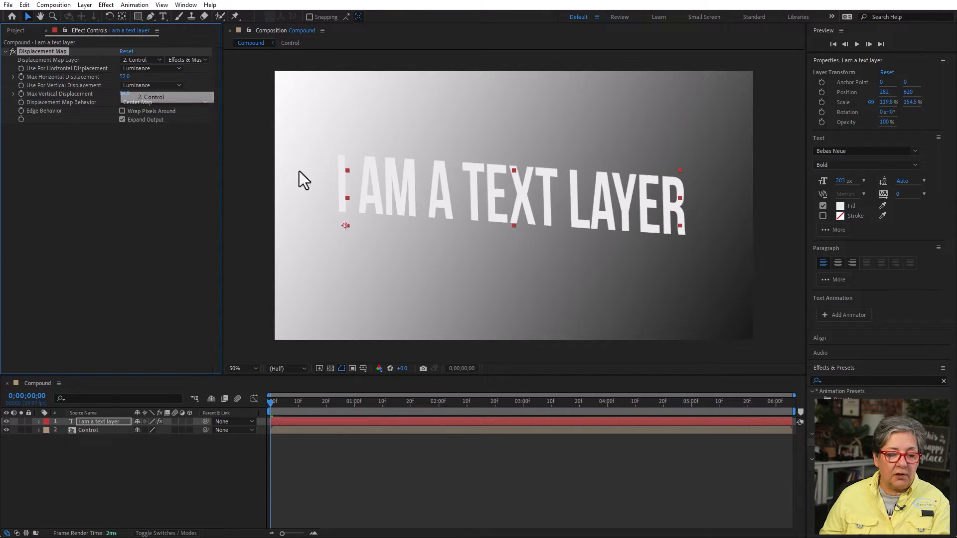
Step: Hide the Control layer and preview the displaced text animation
left_click(339, 494)
key("space")
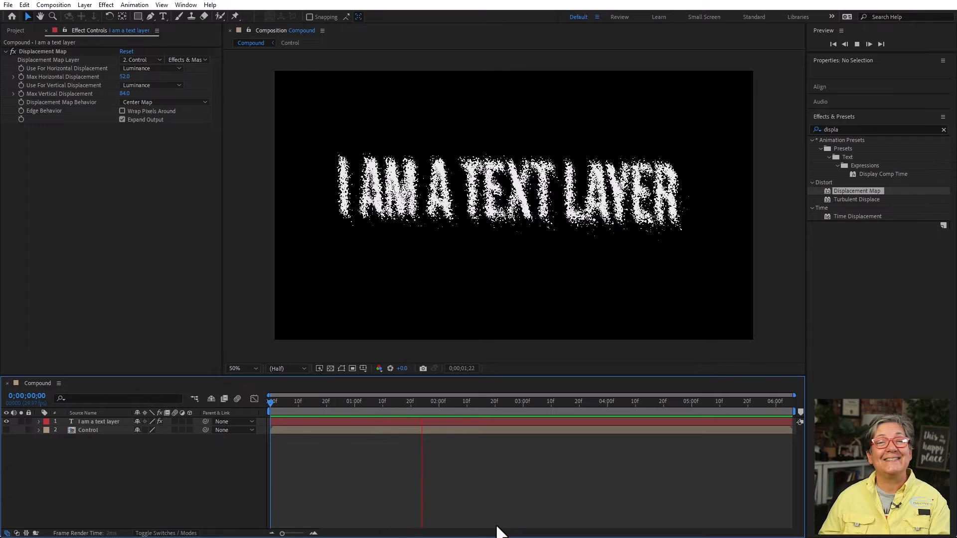
key("space")
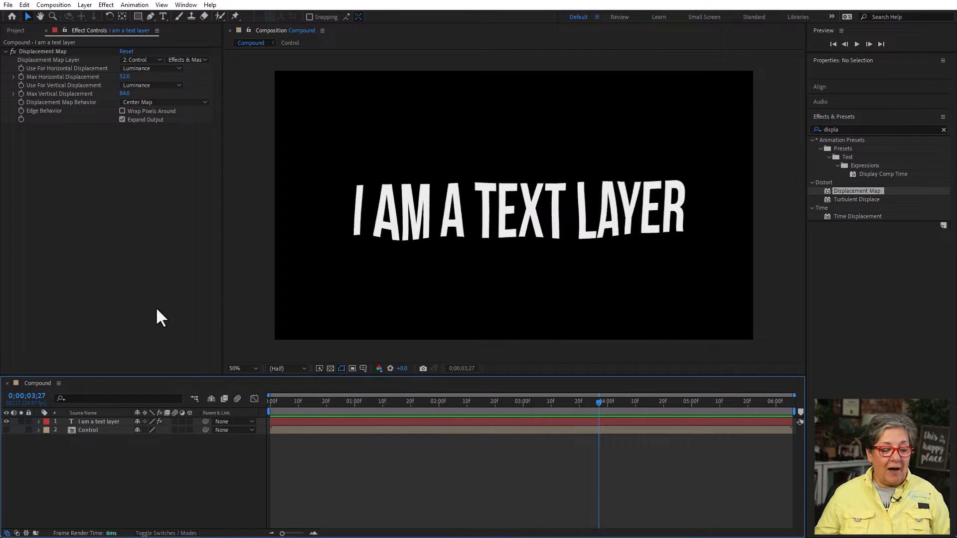
Step: Delete the Control pre-comp layer of dissolving gradients from the timeline
left_click(81, 429)
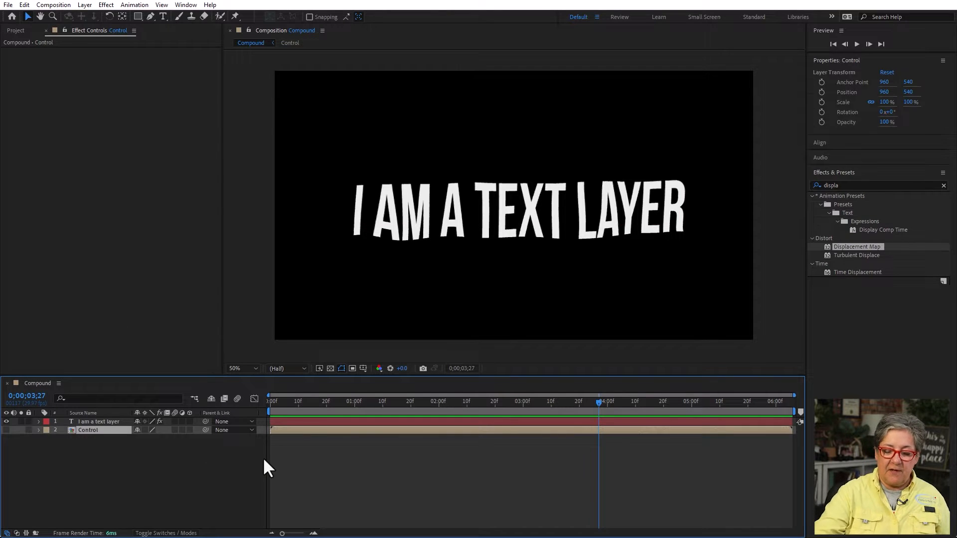
key("Delete")
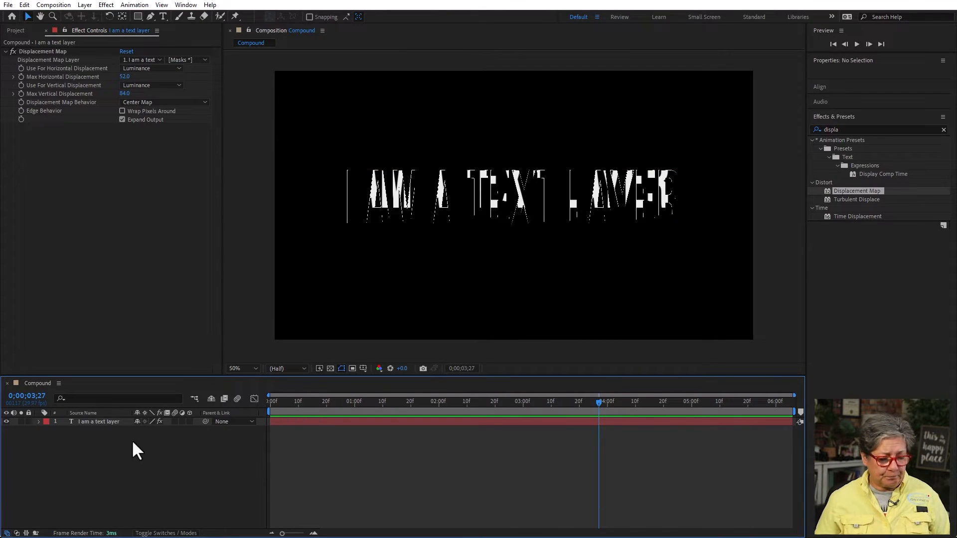
Step: Create a composition-sized solid named Smoke above the text layer
left_click(105, 422)
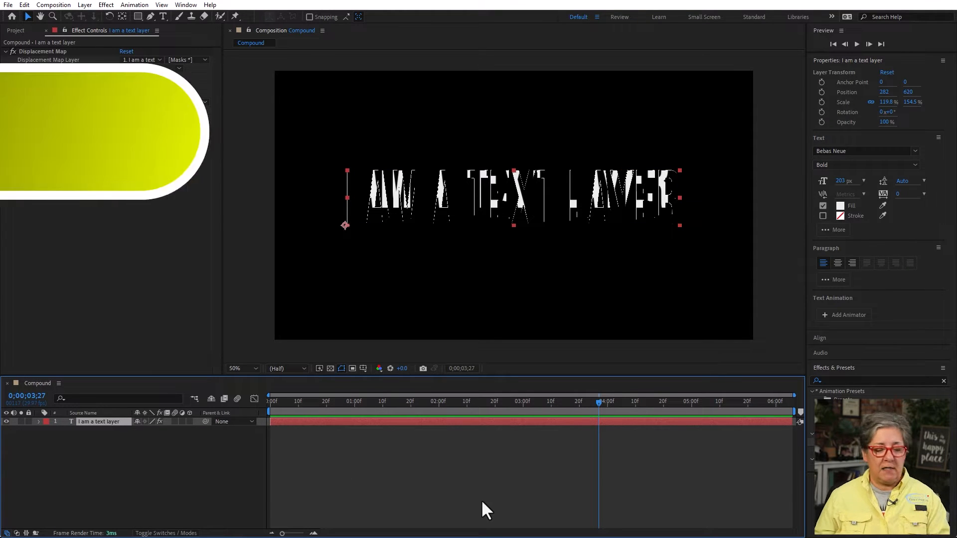
key("ctrl+y")
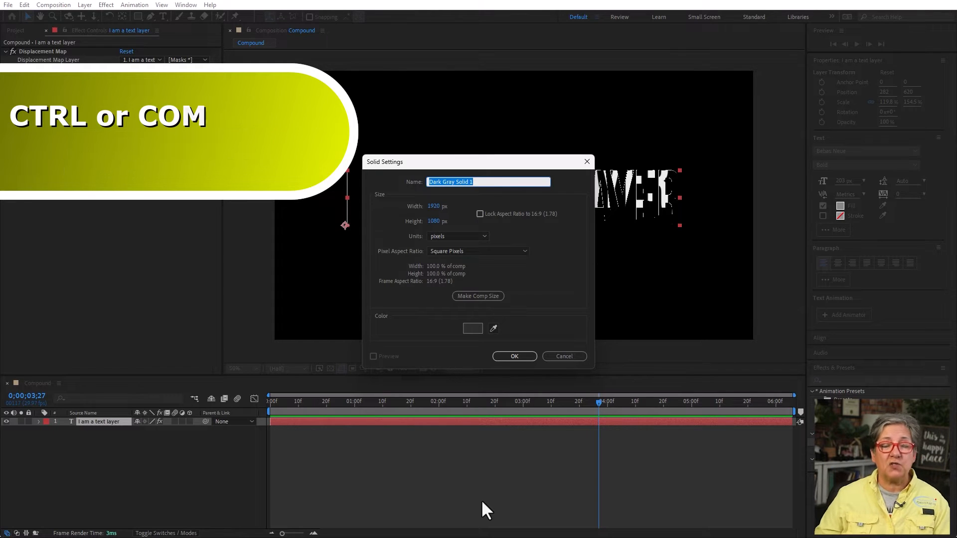
type("Smoke")
key("Return")
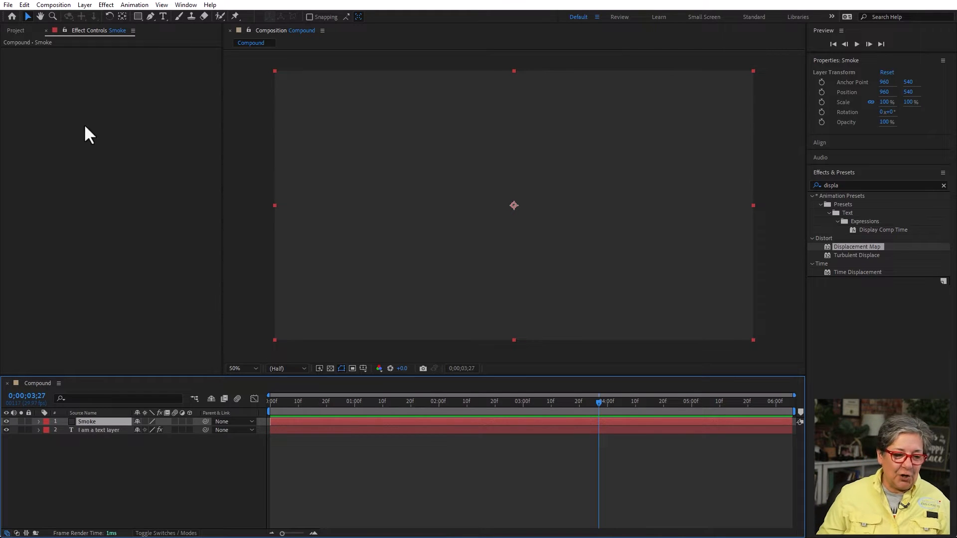
Step: Apply the Particle Playground simulation effect to the Smoke solid
left_click(105, 5)
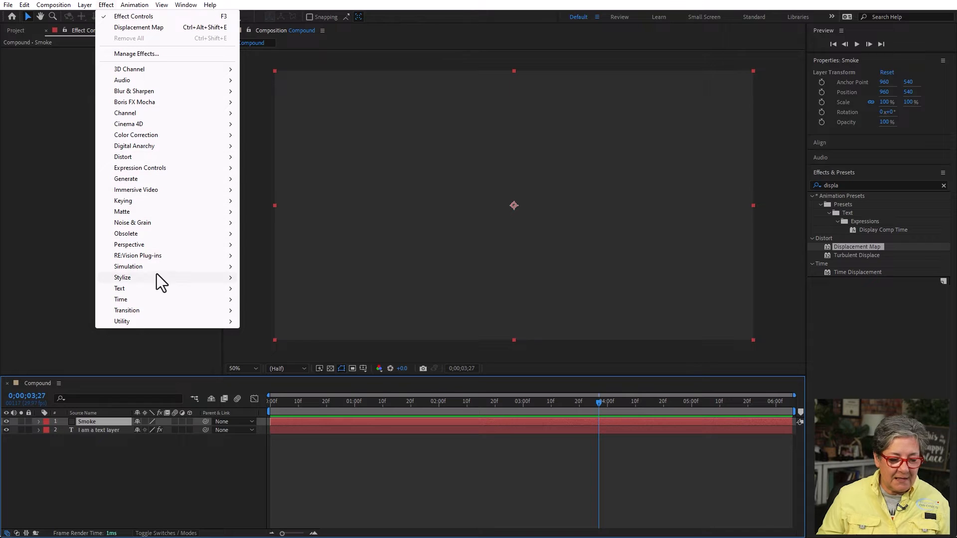
mouse_move(157, 267)
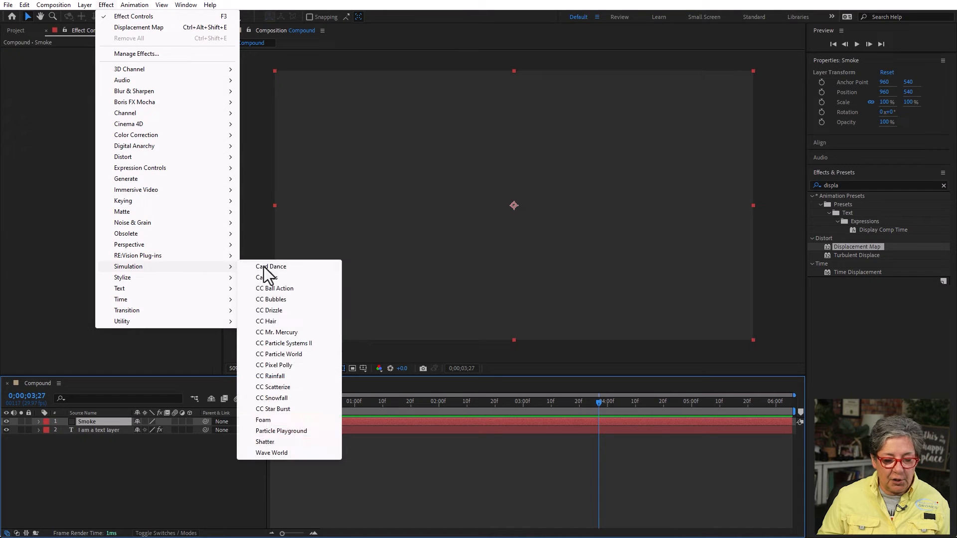
left_click(328, 431)
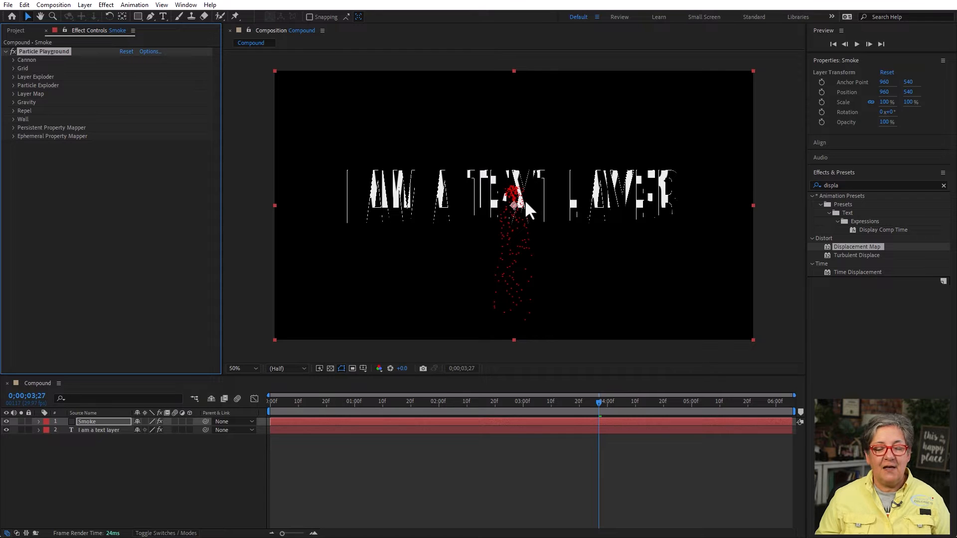
Step: Reposition the Particle Playground cannon to 960, 1045, near the bottom edge of the composition
left_click_drag(338, 404, 437, 406)
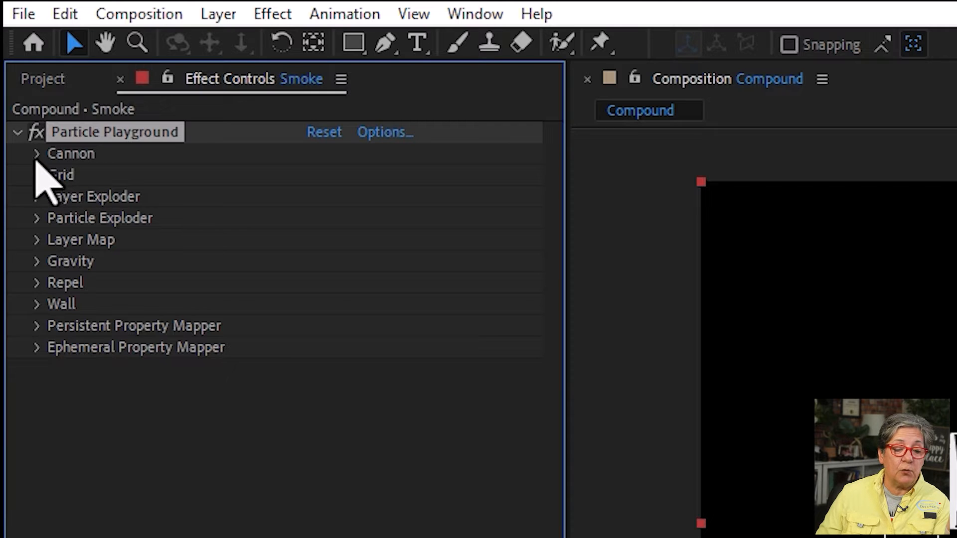
left_click(36, 154)
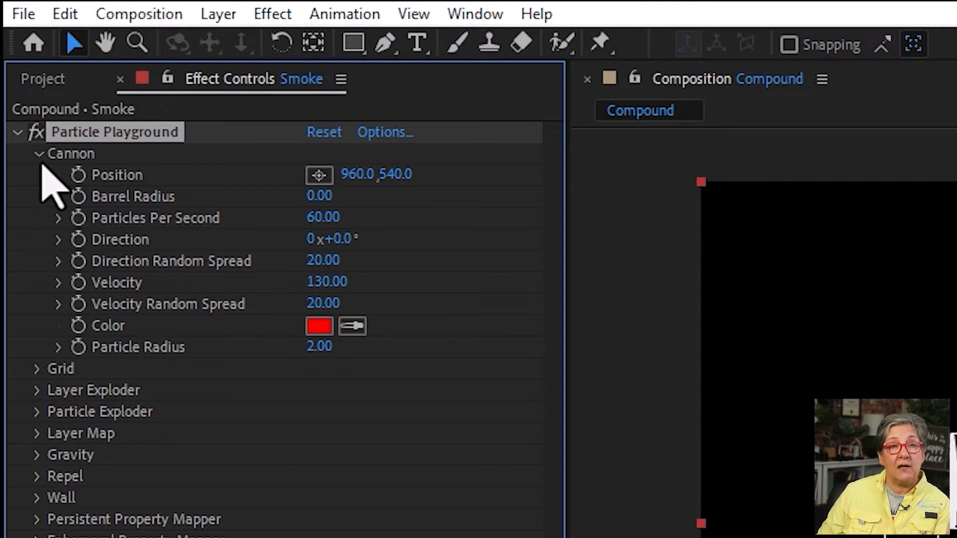
left_click_drag(394, 174, 903, 255)
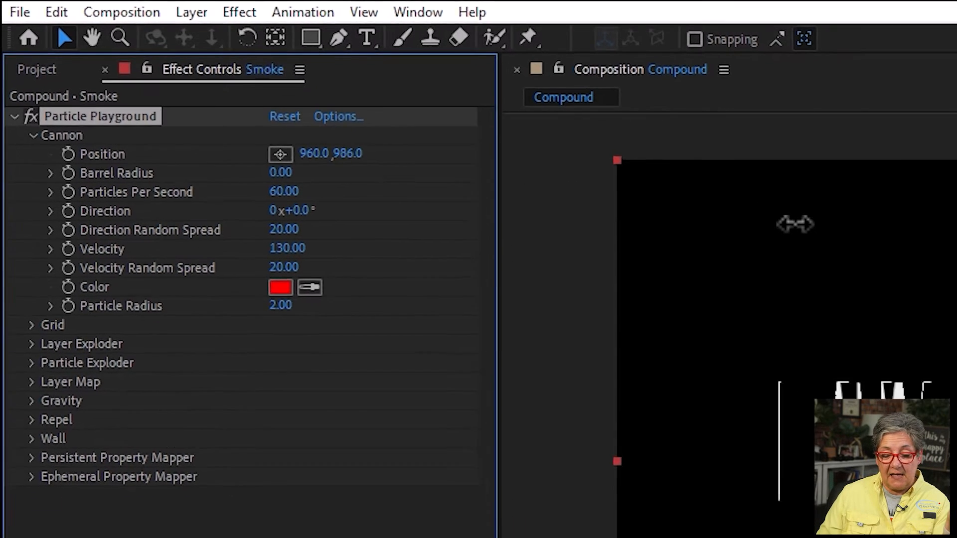
left_click_drag(794, 224, 719, 250)
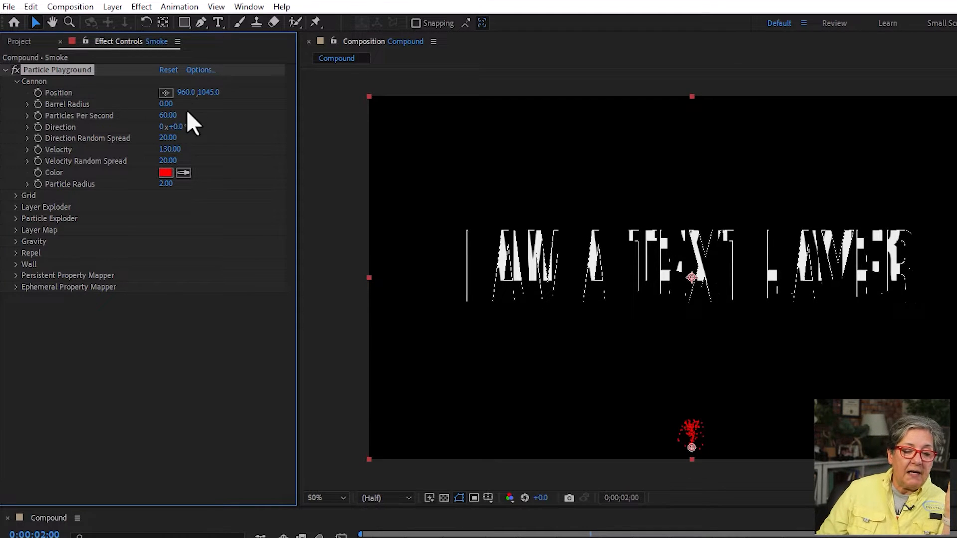
Step: Make the cannon's particles white, with a barrel radius of 70 and 1002 particles per second
left_click(165, 172)
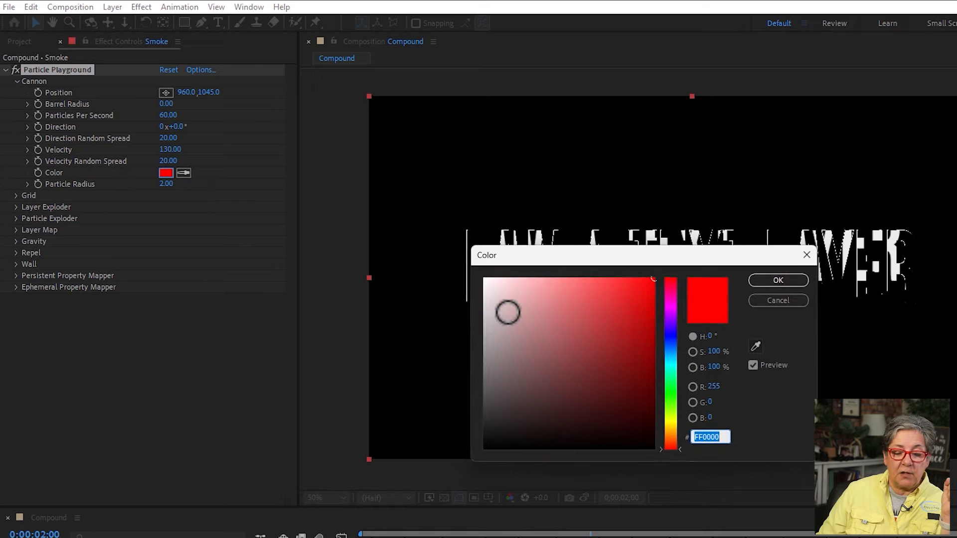
left_click_drag(508, 312, 474, 277)
left_click(803, 281)
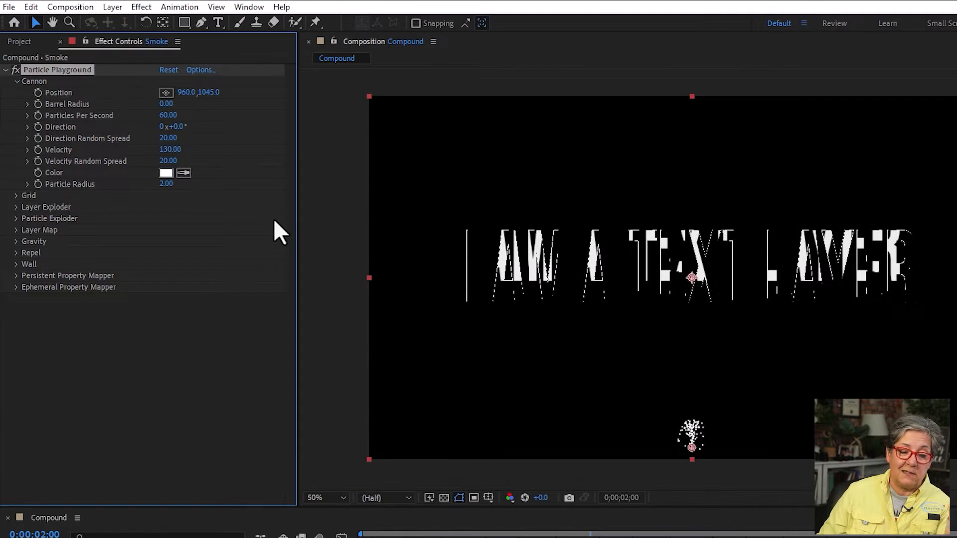
mouse_move(167, 104)
left_mouse_down()
mouse_move(574, 94)
mouse_move(897, 141)
mouse_move(827, 143)
left_mouse_up()
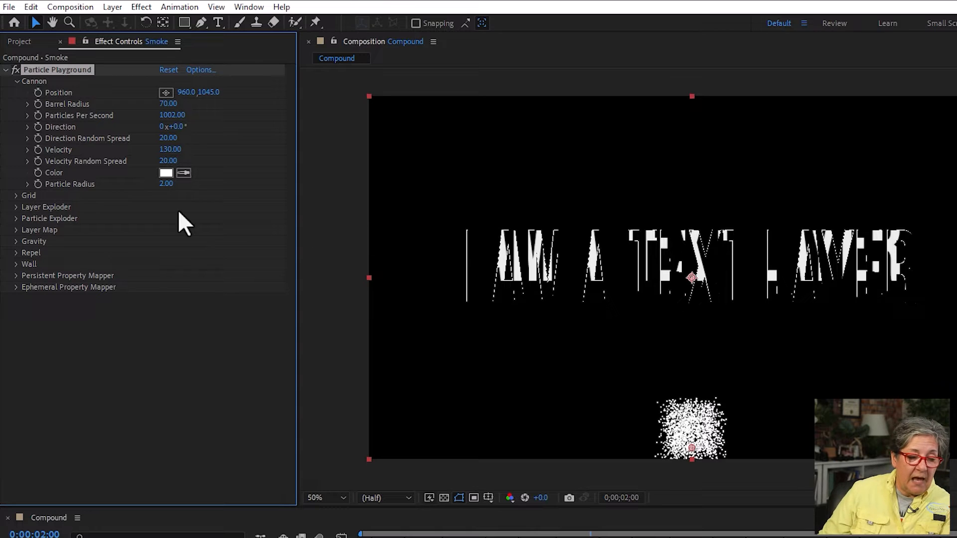
Step: Add the expression wiggle(1,60) to the cannon's Direction and scrub through time to check the particle motion
left_click(28, 126)
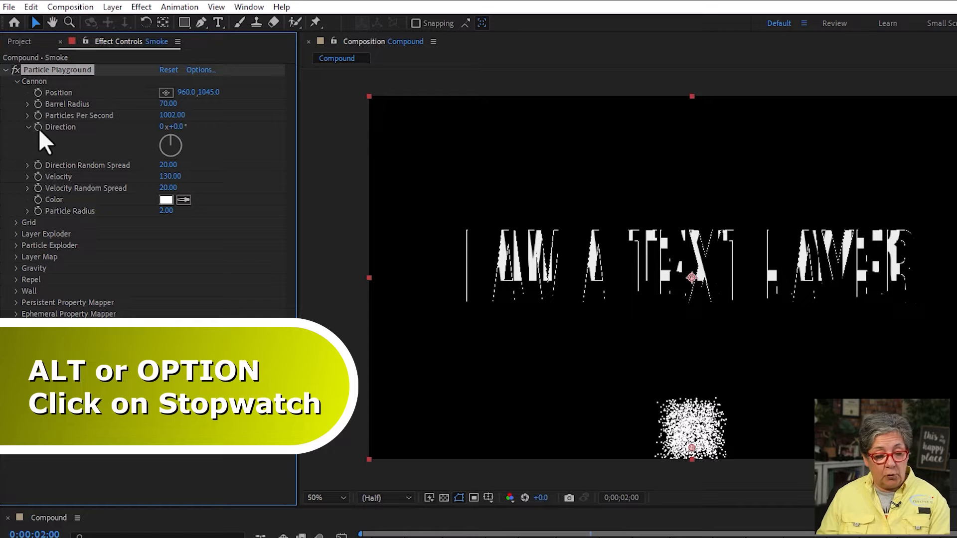
left_click(38, 127, "alt")
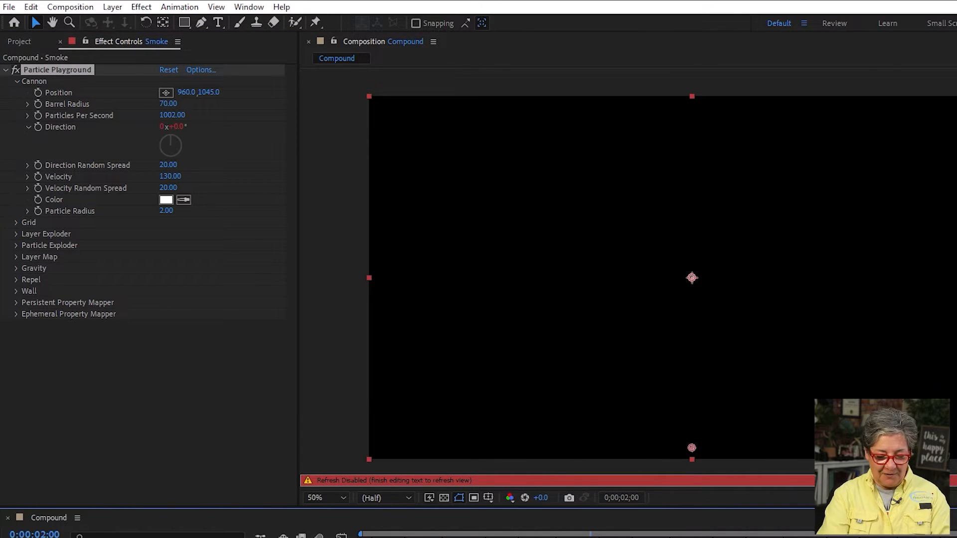
type("wiggle")
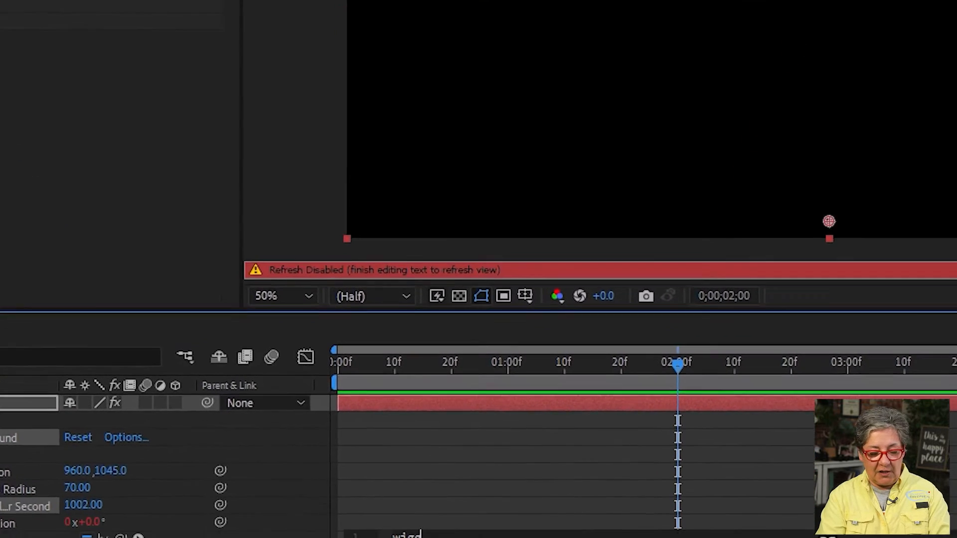
type("(")
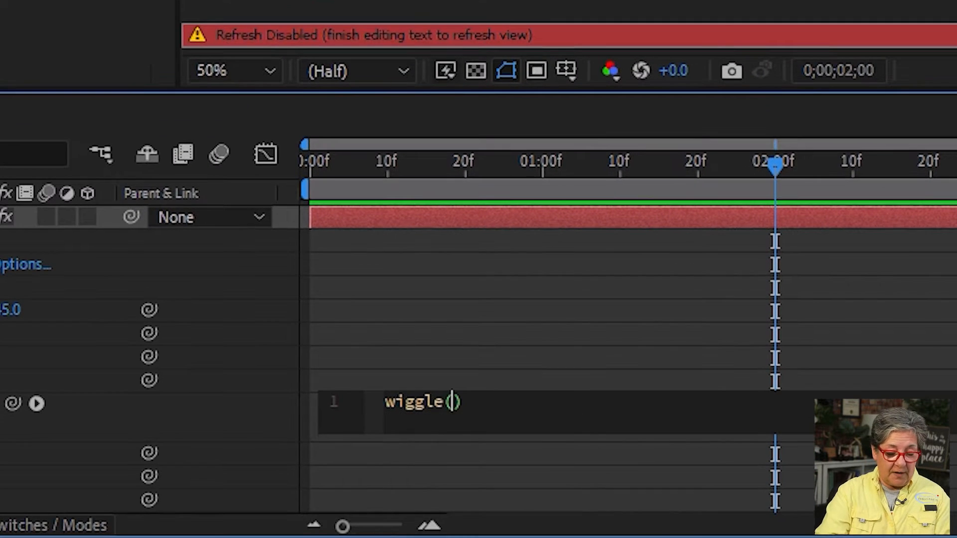
type("1,")
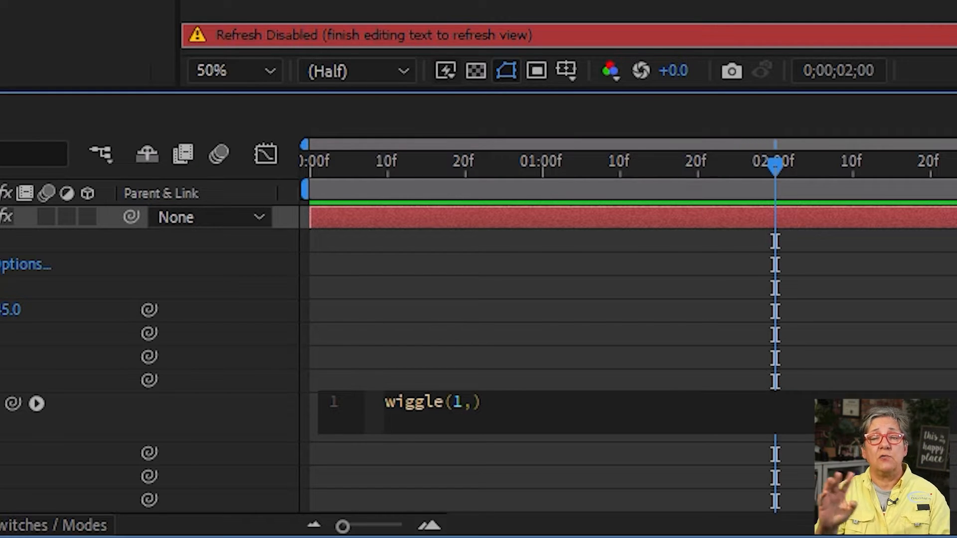
type("60")
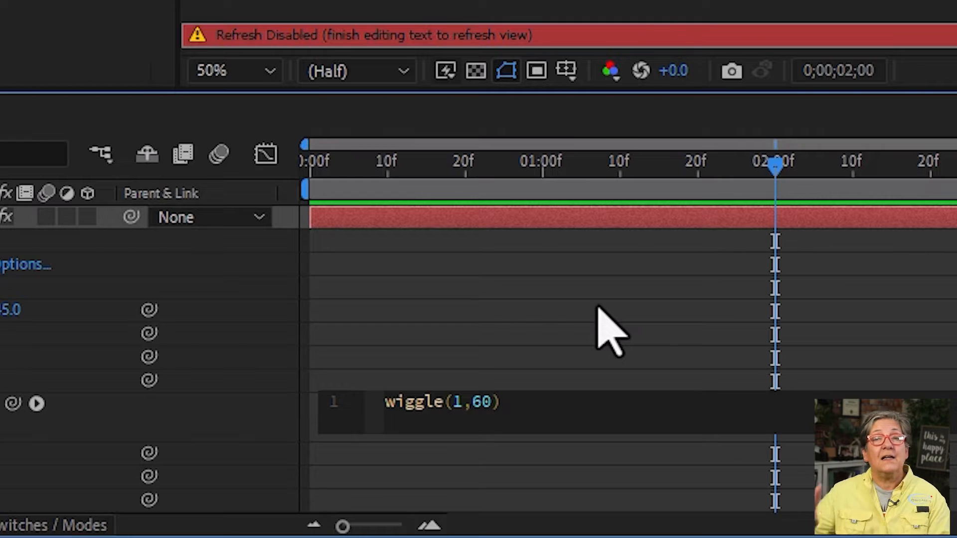
left_click(760, 380)
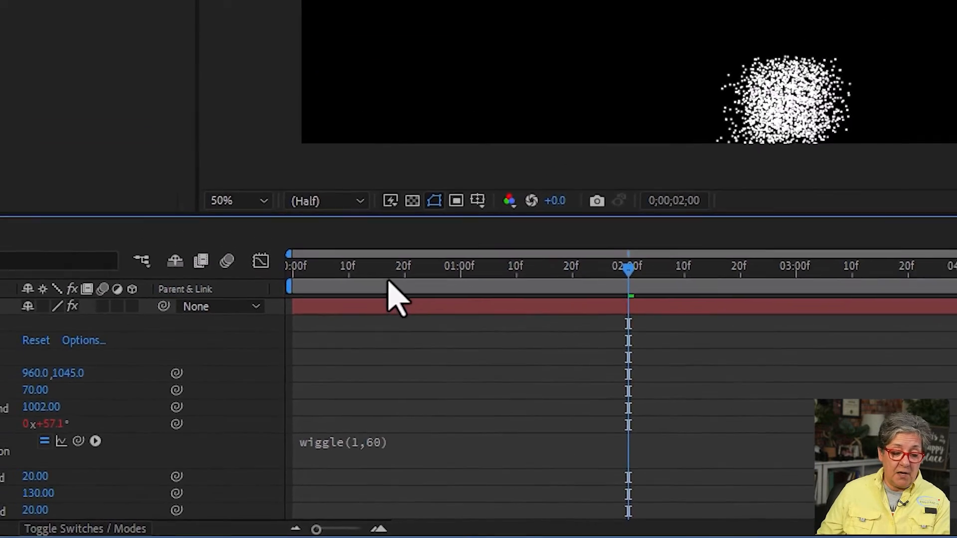
left_click_drag(389, 274, 821, 263)
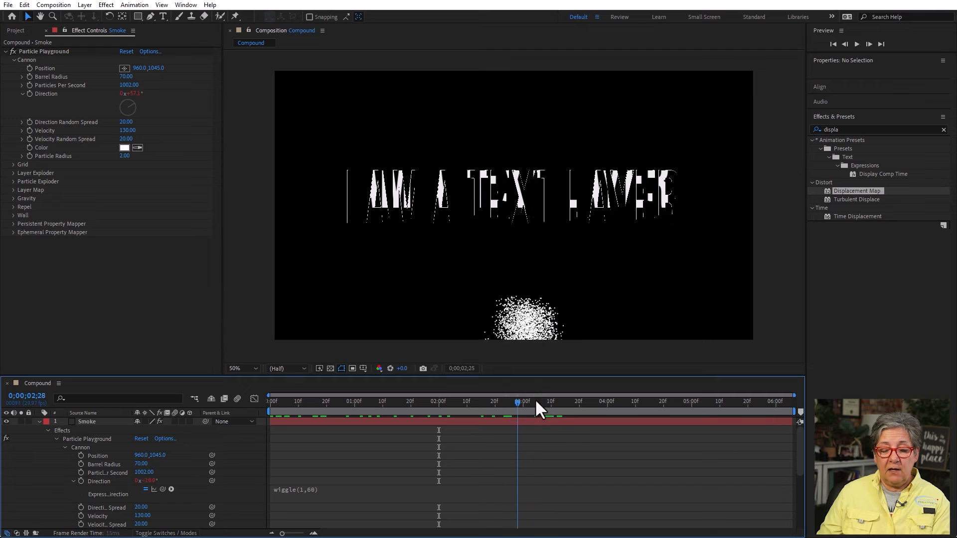
left_click_drag(536, 401, 543, 401)
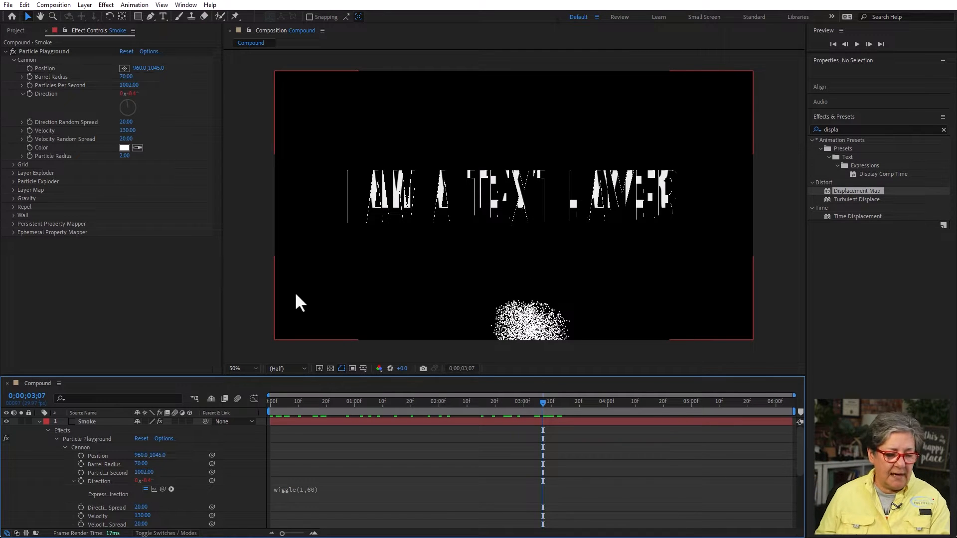
Step: Set the Particle Playground gravity force to 0 and scrub through time to check how the particles rise
left_click(29, 200)
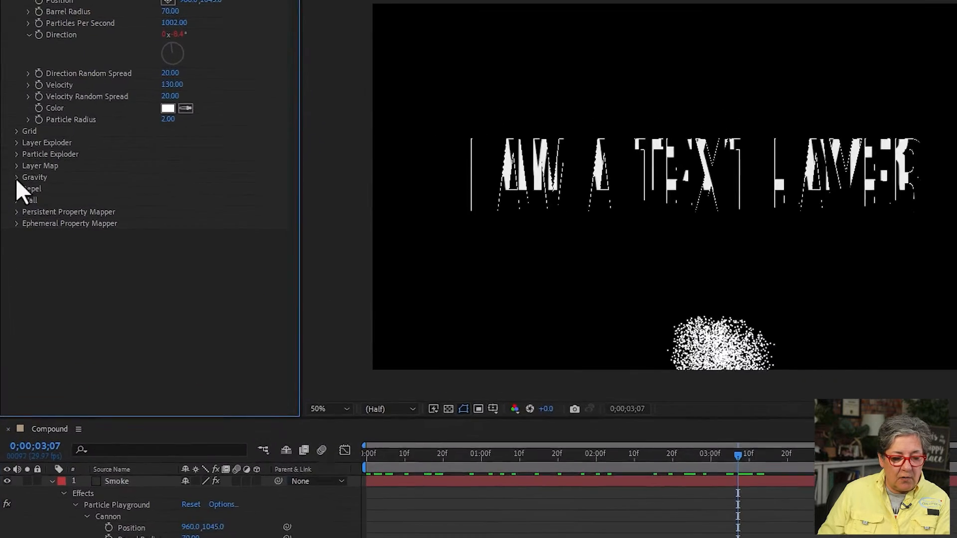
left_click(15, 198)
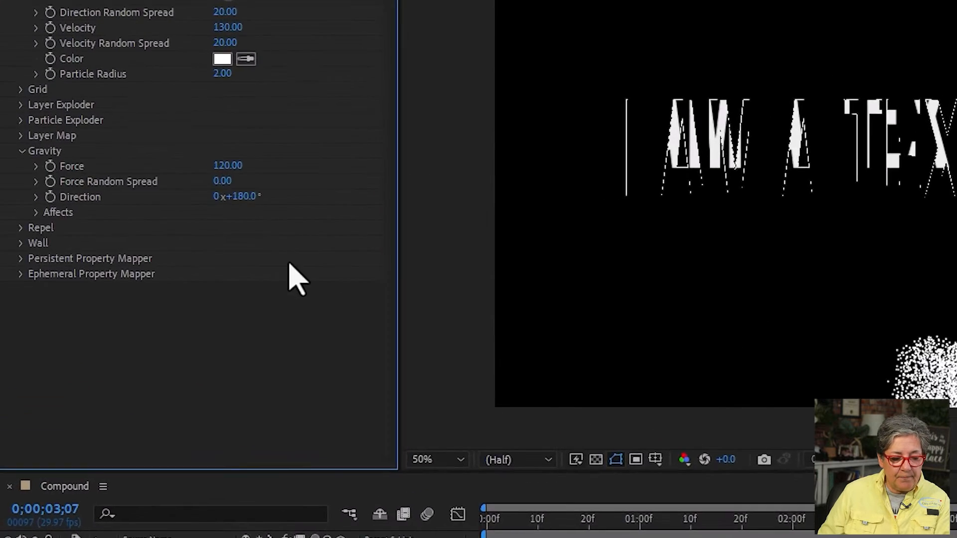
left_click(341, 119)
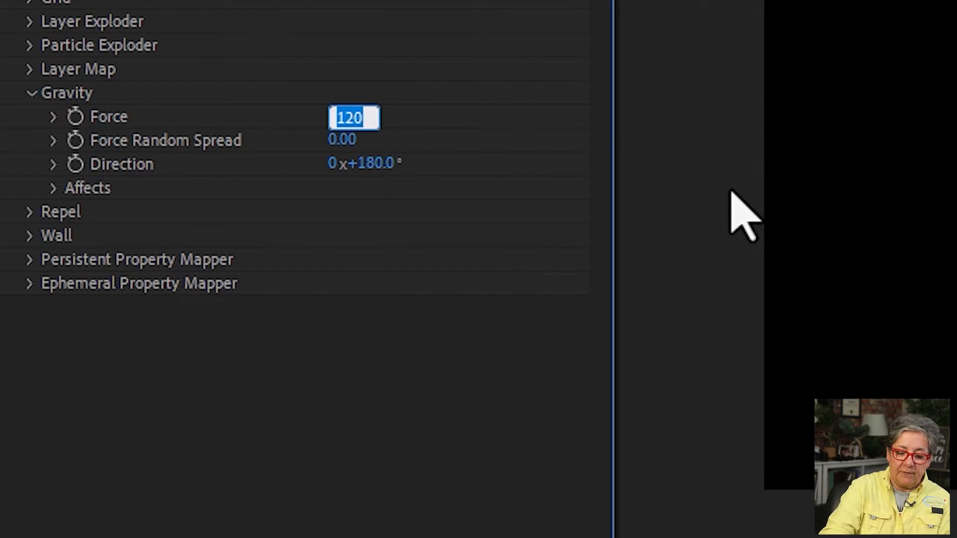
type("0")
key("Return")
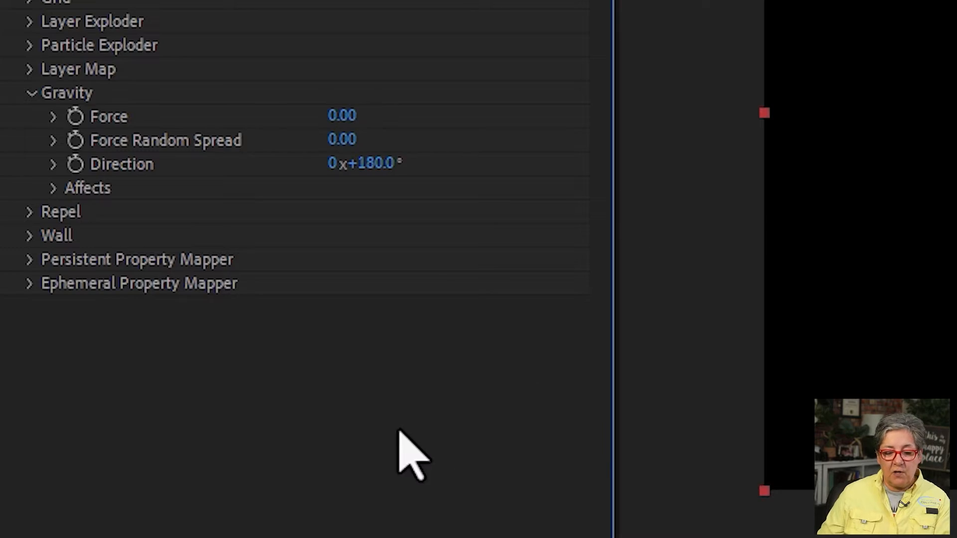
left_click(398, 536)
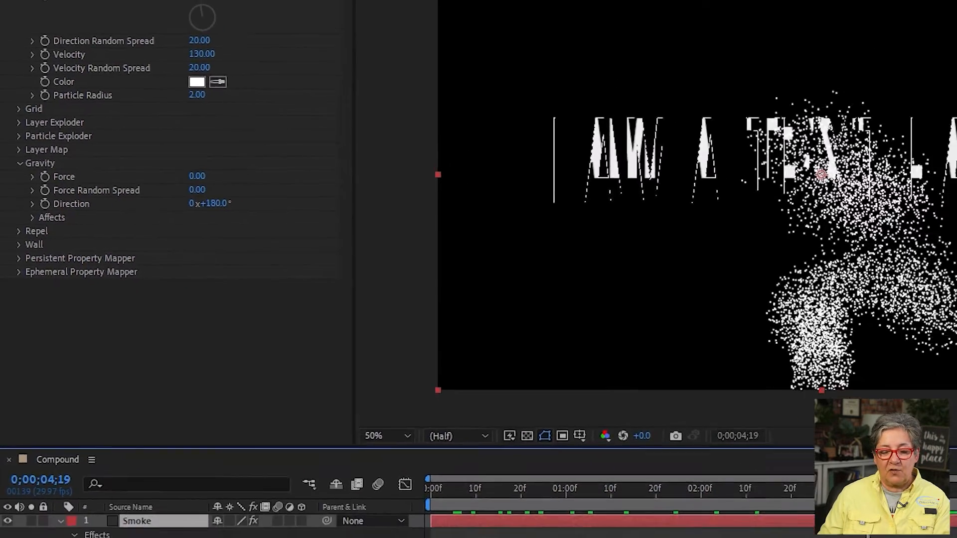
left_click_drag(660, 383, 764, 378)
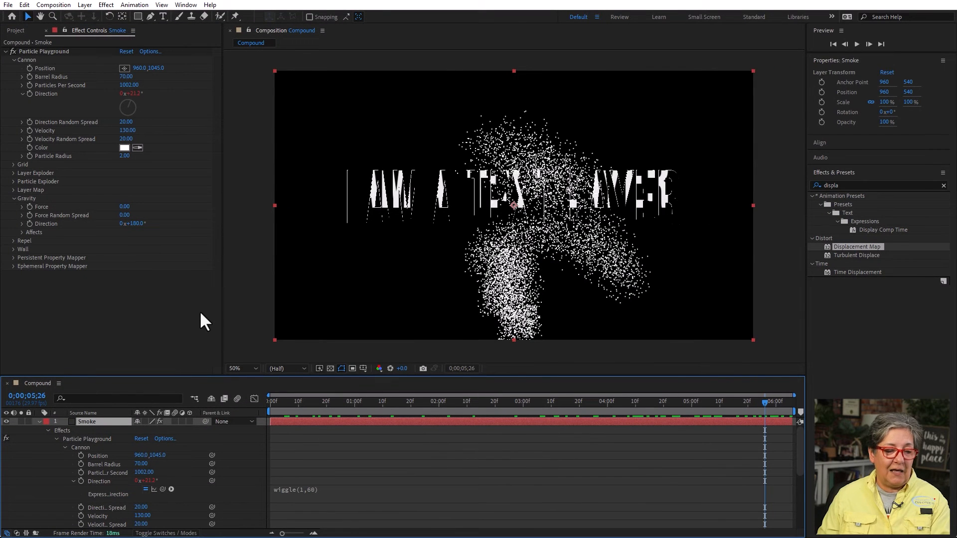
Step: Change the cannon's Direction expression to wiggle(1,90) and scrub through the result
left_click(317, 492)
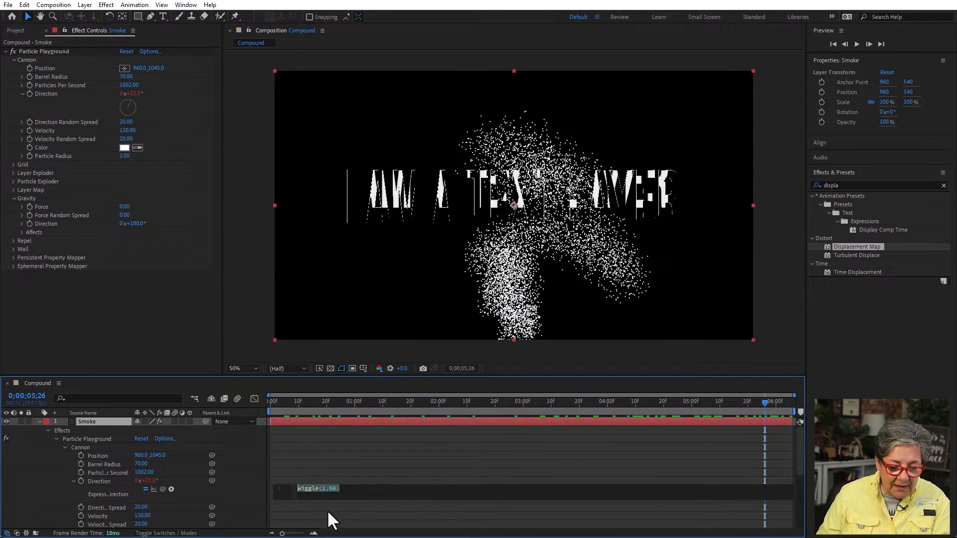
left_click(400, 493)
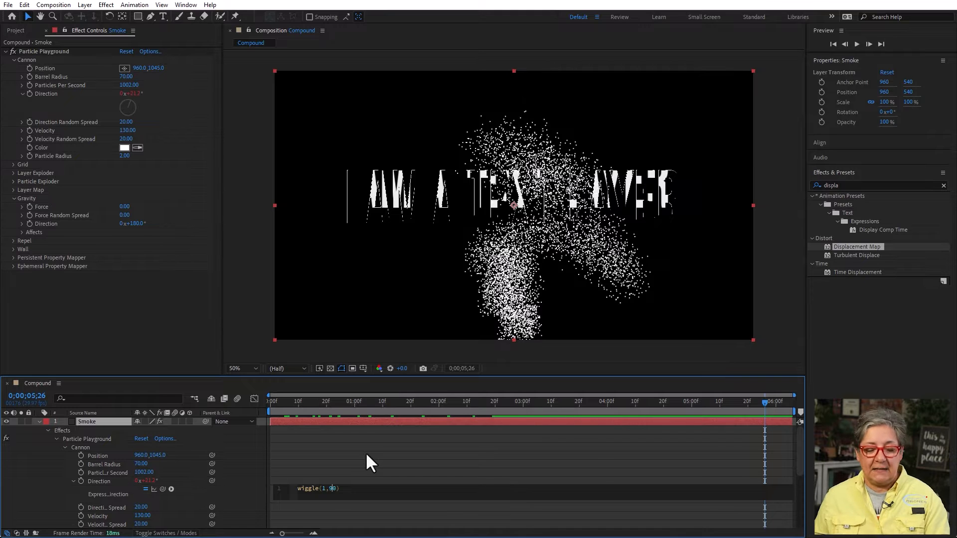
left_click(259, 441)
left_click_drag(306, 402, 798, 376)
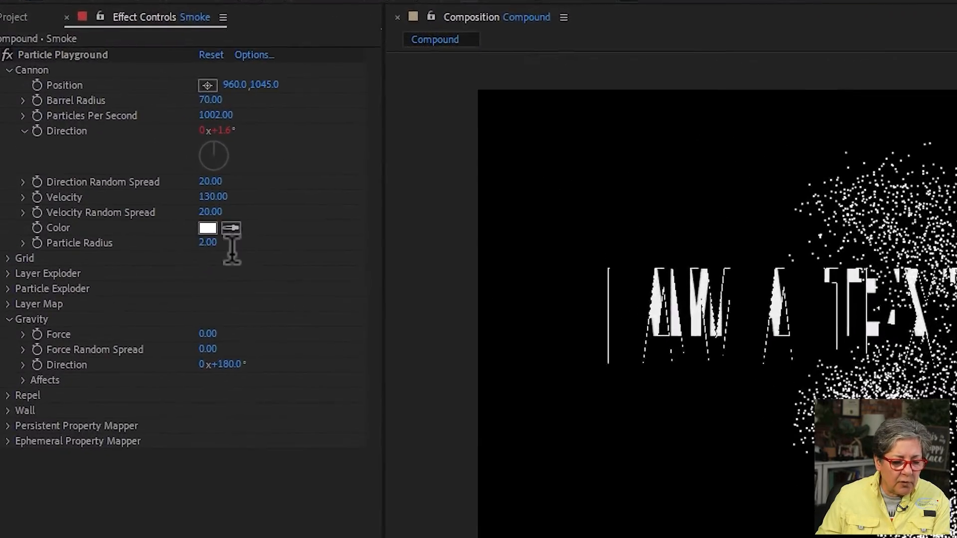
Step: Set the cannon's particle radius to 4 and its direction random spread to 121
left_click(127, 156)
type("4")
key("Return")
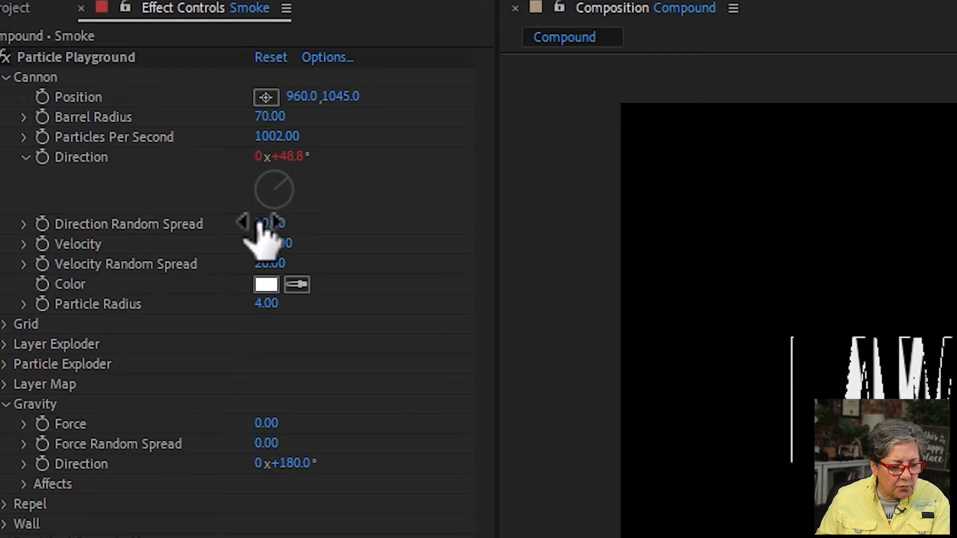
left_click_drag(258, 222, 368, 223)
left_click_drag(378, 220, 376, 221)
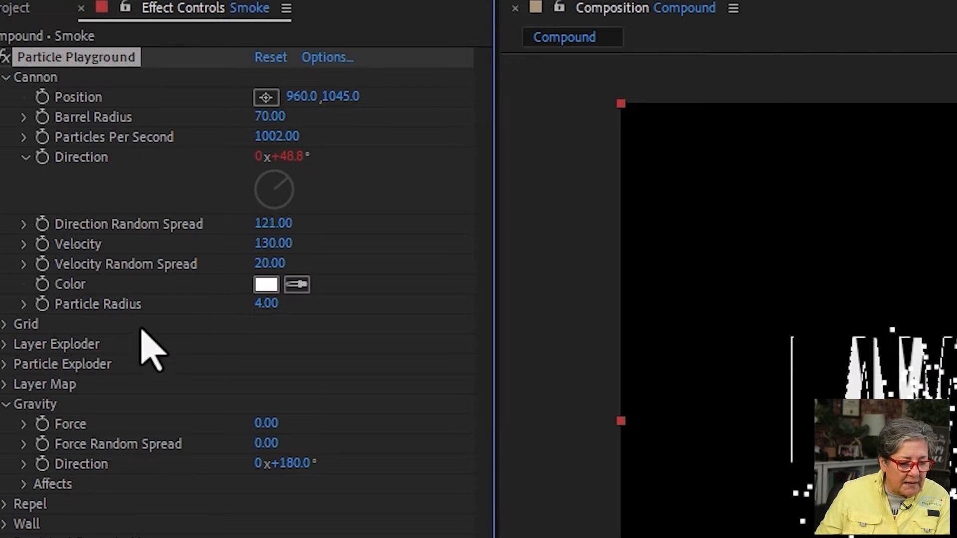
Step: Raise the cannon's particles per second to 2035
left_click_drag(277, 136, 683, 139)
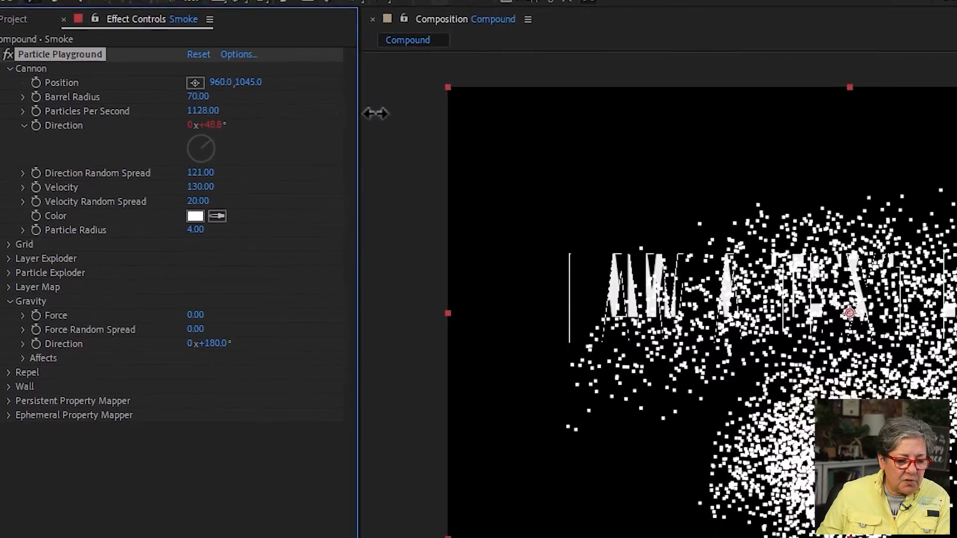
left_click_drag(434, 104, 890, 76)
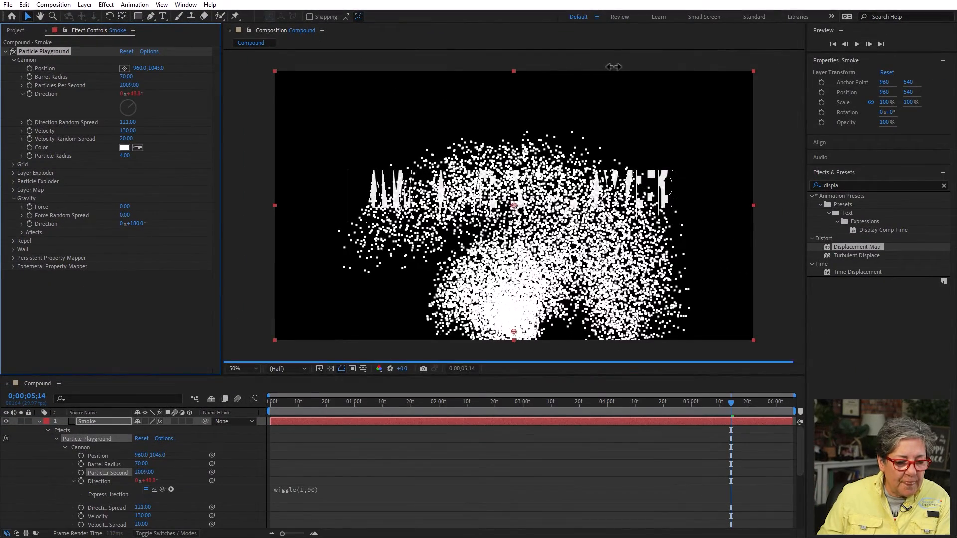
left_click_drag(613, 66, 626, 66)
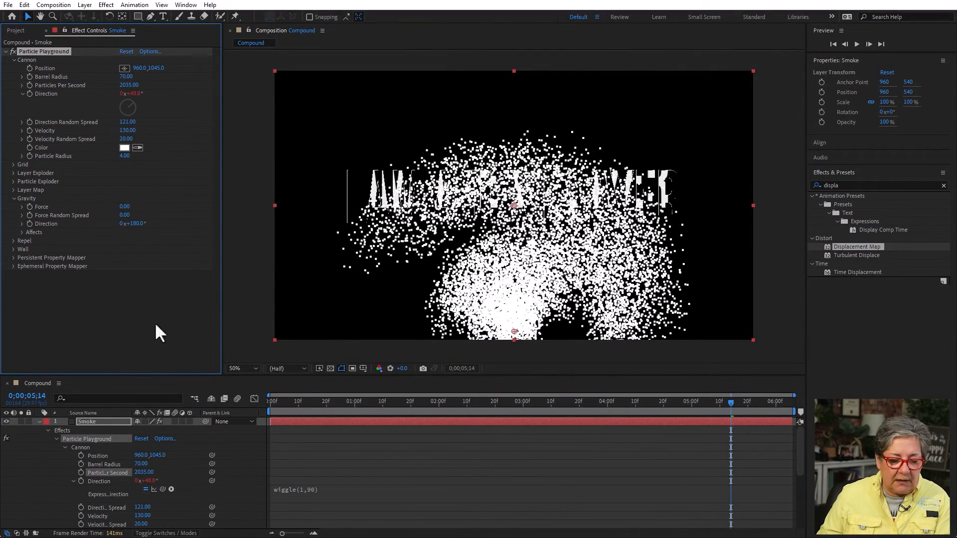
Step: Apply a Gaussian Blur with a blurriness of 85.5 to the Smoke solid and preview the animation
left_click(89, 420)
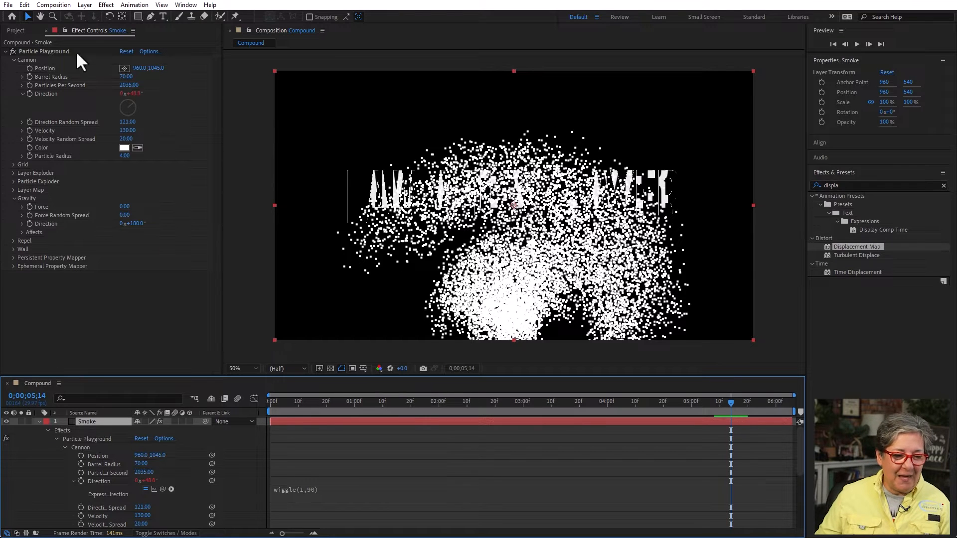
left_click(107, 5)
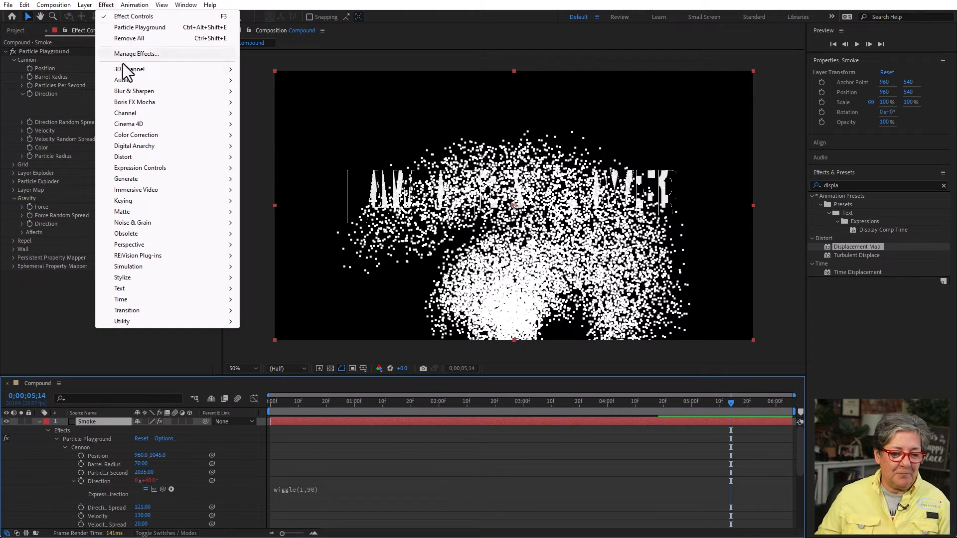
mouse_move(130, 96)
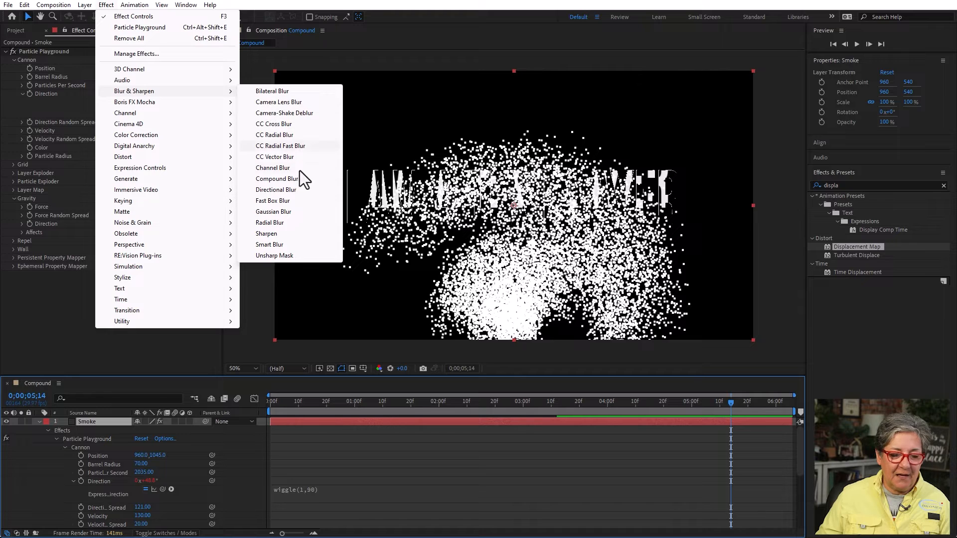
left_click(298, 210)
left_click_drag(161, 285, 490, 270)
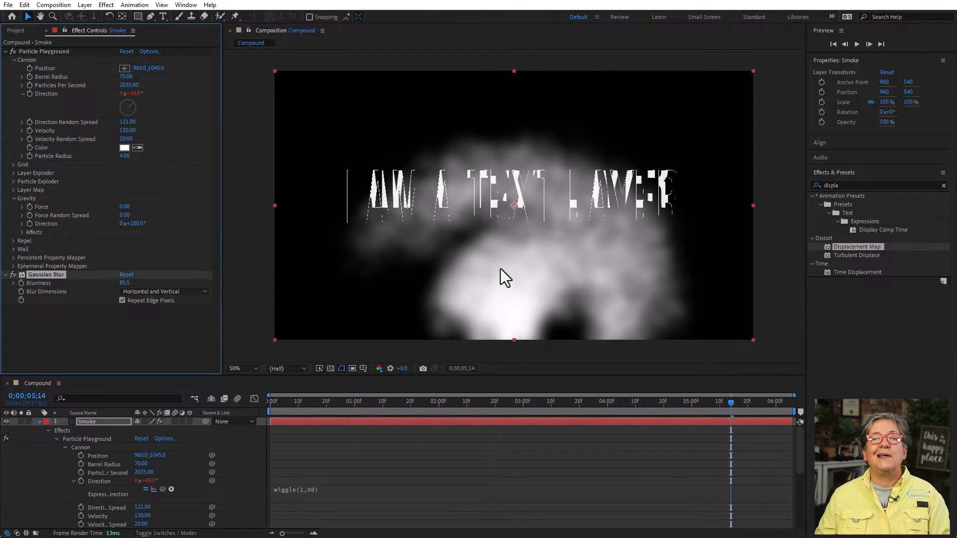
key("space")
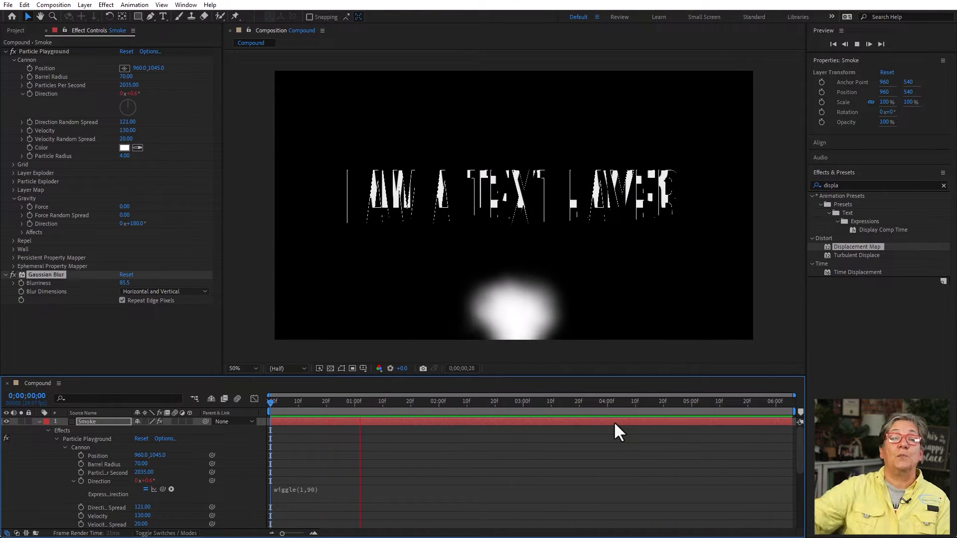
Step: Stop the preview, collapse the Smoke layer's properties and hide the layer
key("space")
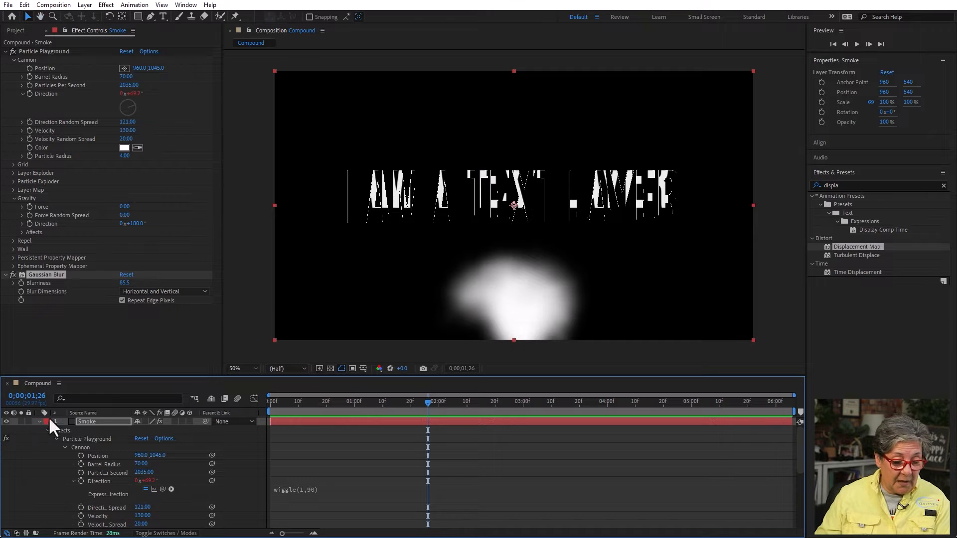
left_click(39, 421)
left_click(101, 422)
left_click(6, 421)
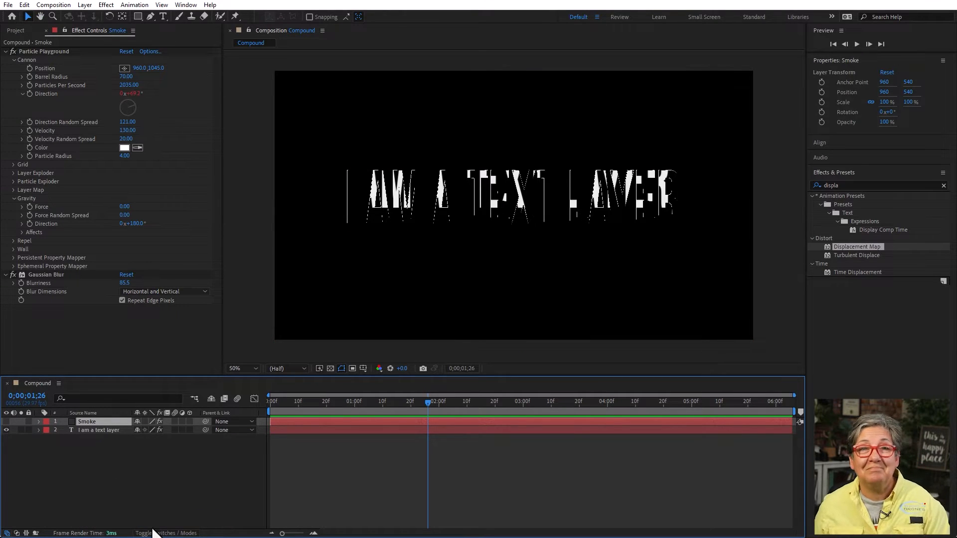
Step: Set the text layer's Displacement Map to use Smoke with Effects & Masks as its map layer and preview from the start
left_click(90, 430)
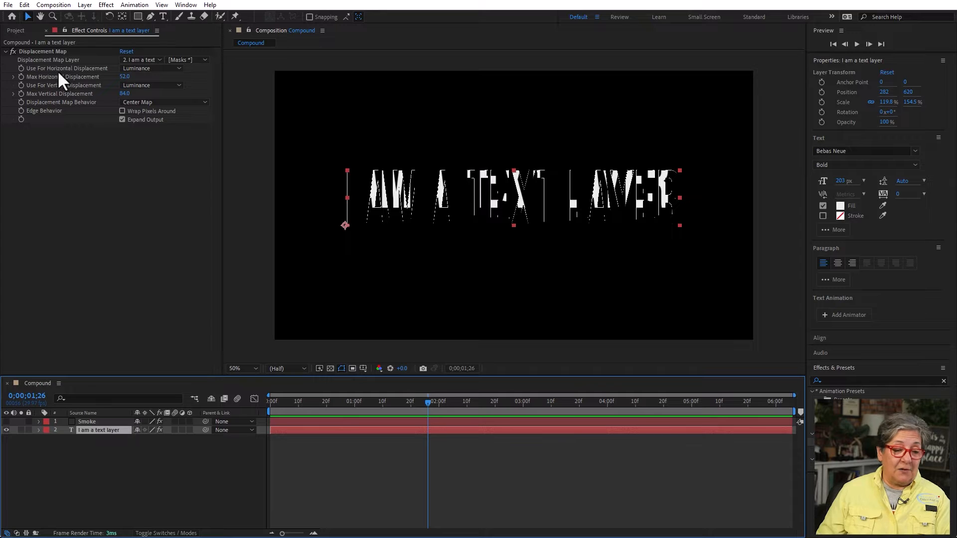
left_click(147, 60)
left_click(163, 86)
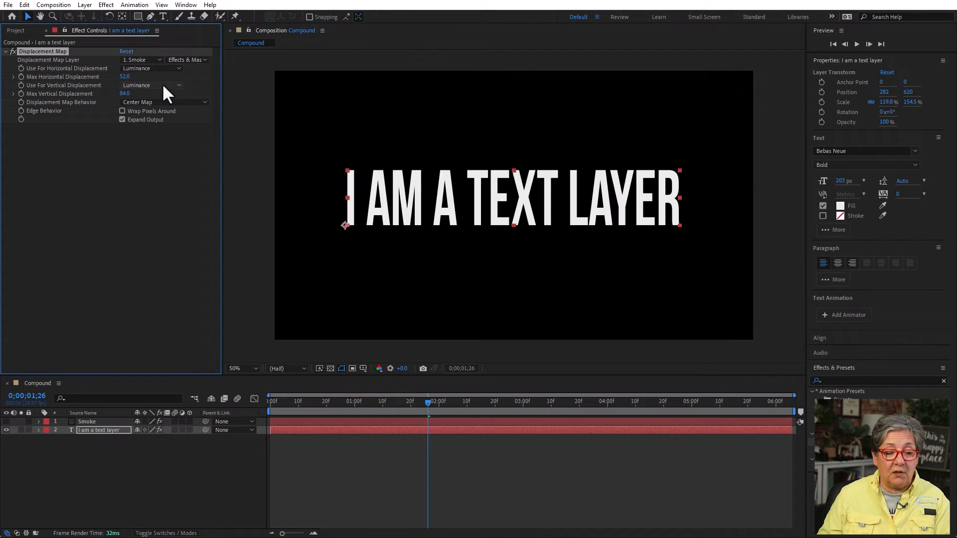
left_click_drag(463, 412, 256, 412)
key("space")
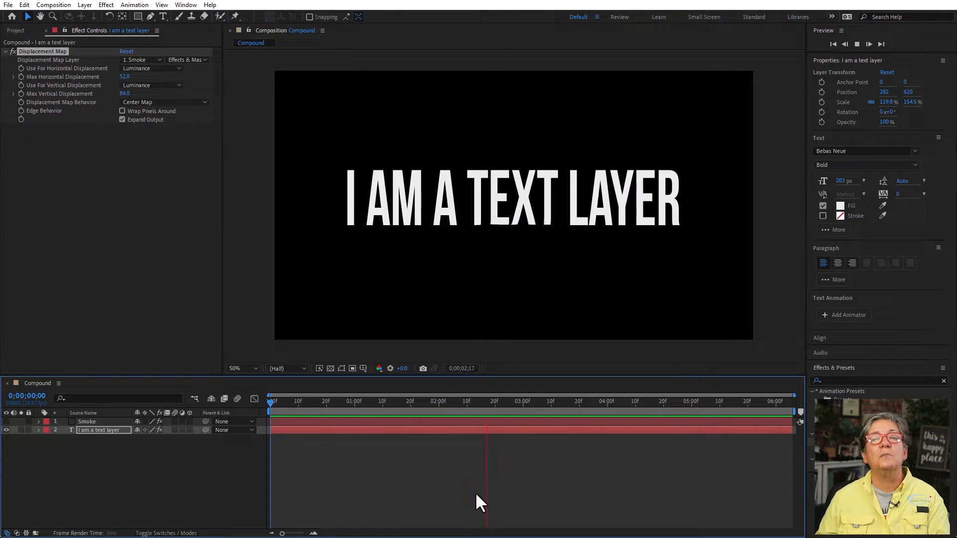
key("space")
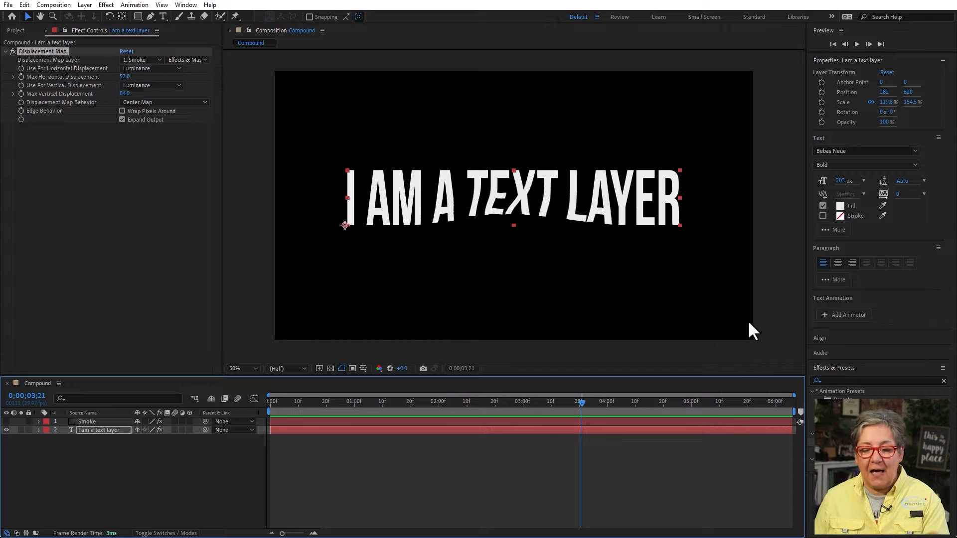
Step: Search the effects for "gradient" and apply Gradient Wipe to the text layer
left_click(829, 381)
key("BackSpace")
key("g")
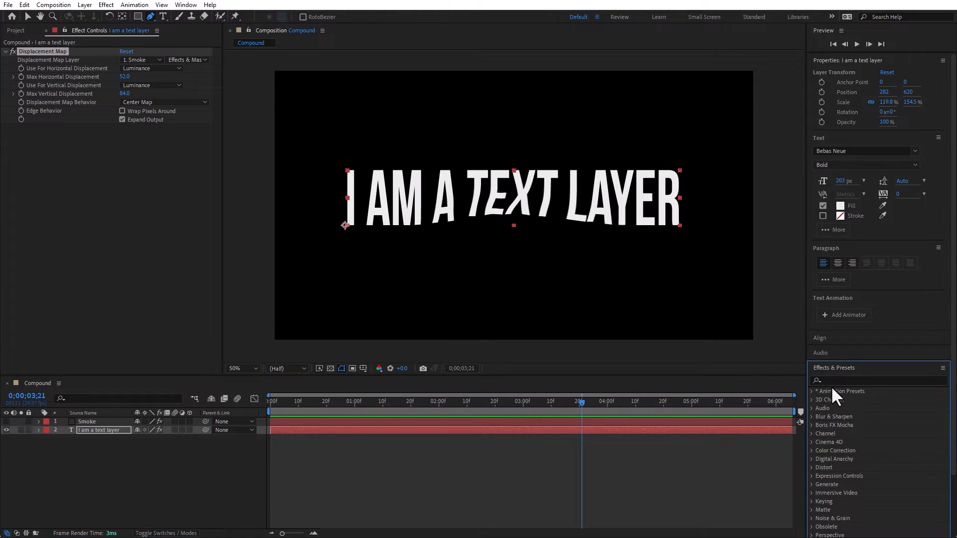
left_click(831, 380)
type("gradient")
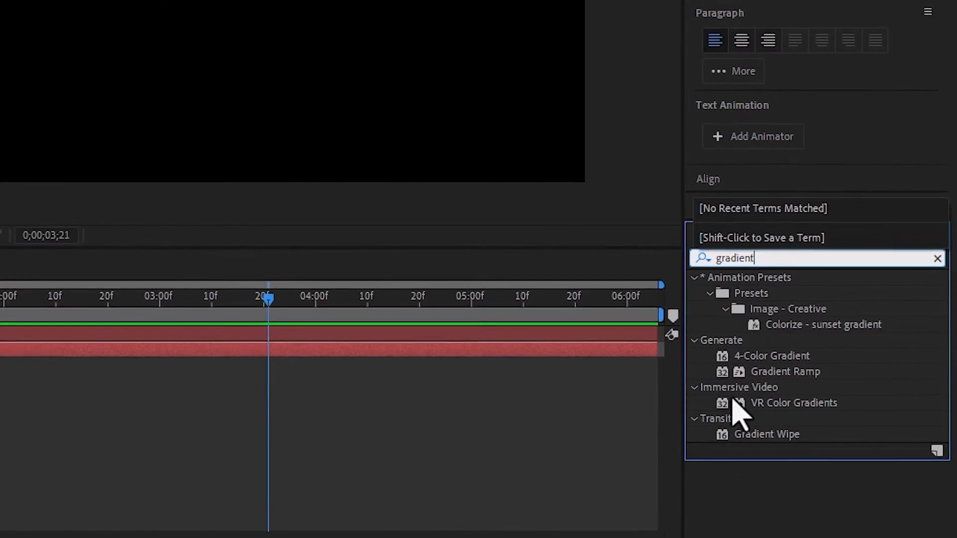
left_click(744, 432)
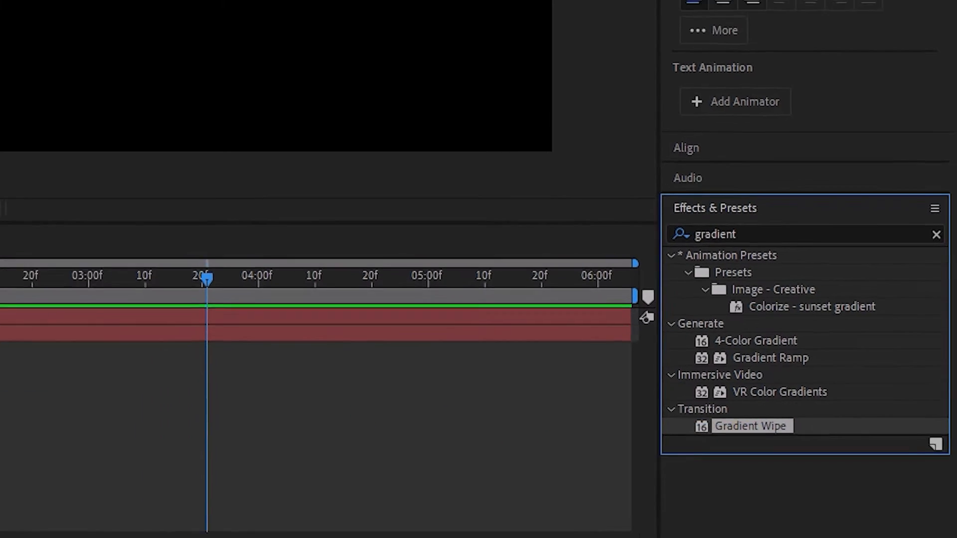
left_click_drag(805, 453, 291, 429)
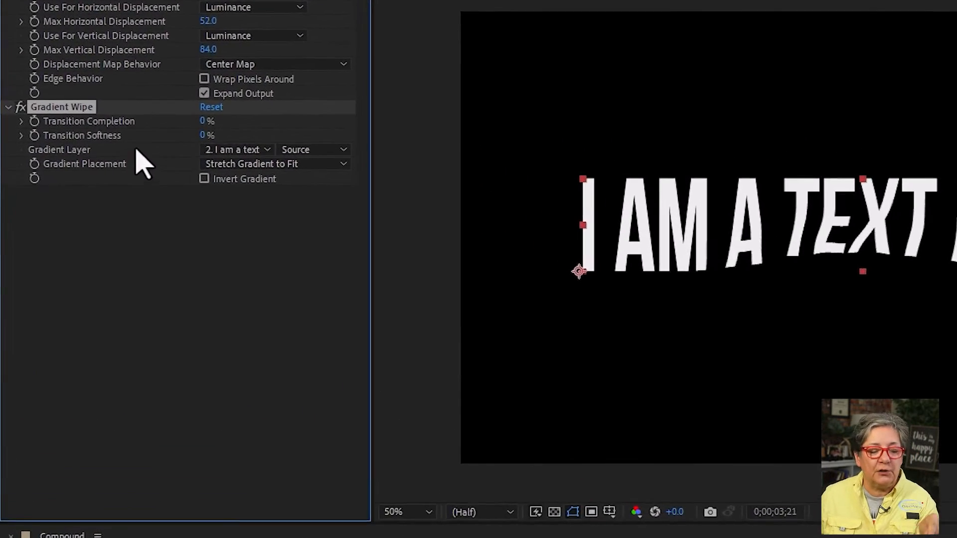
Step: Set the Gradient Wipe's gradient layer to Smoke and its transition completion to 18%
left_click(241, 150)
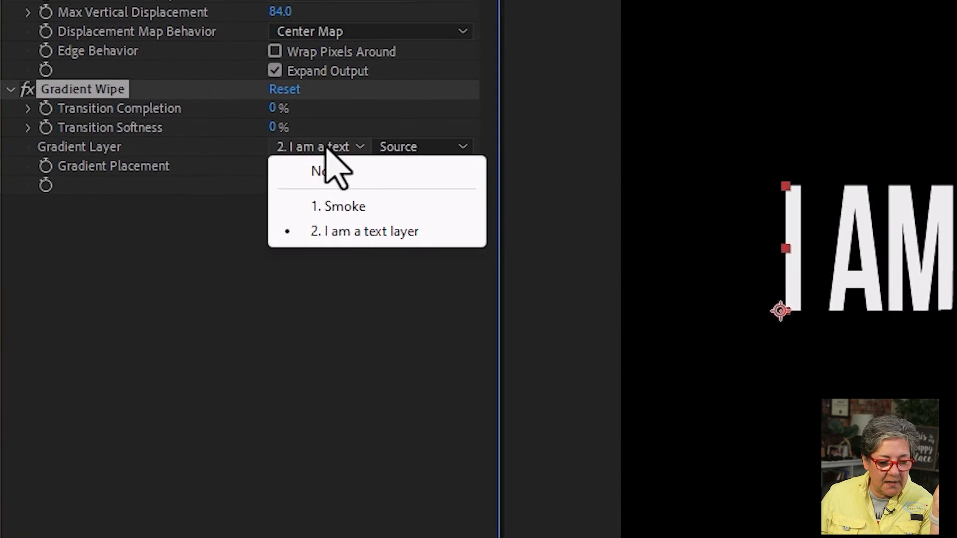
left_click(393, 213)
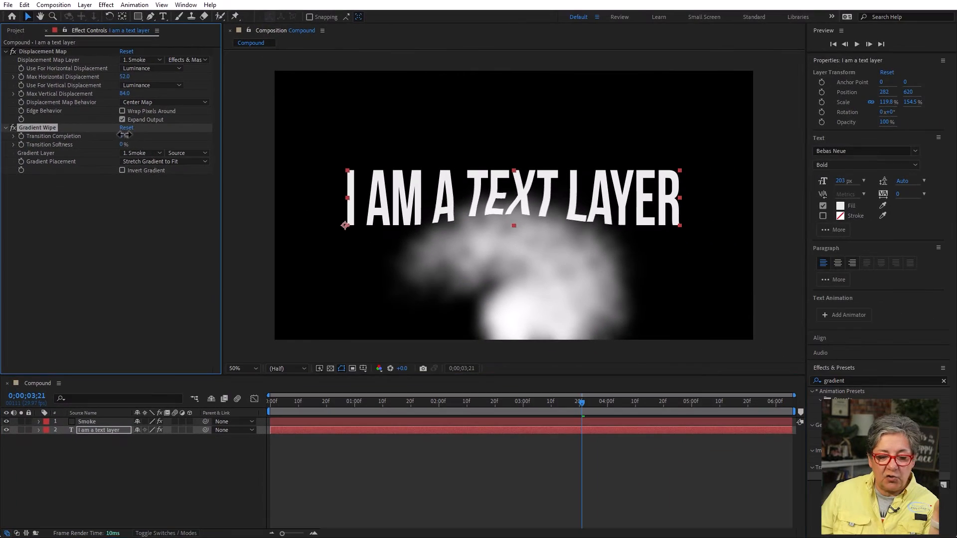
left_click_drag(131, 135, 133, 136)
left_click_drag(581, 401, 680, 401)
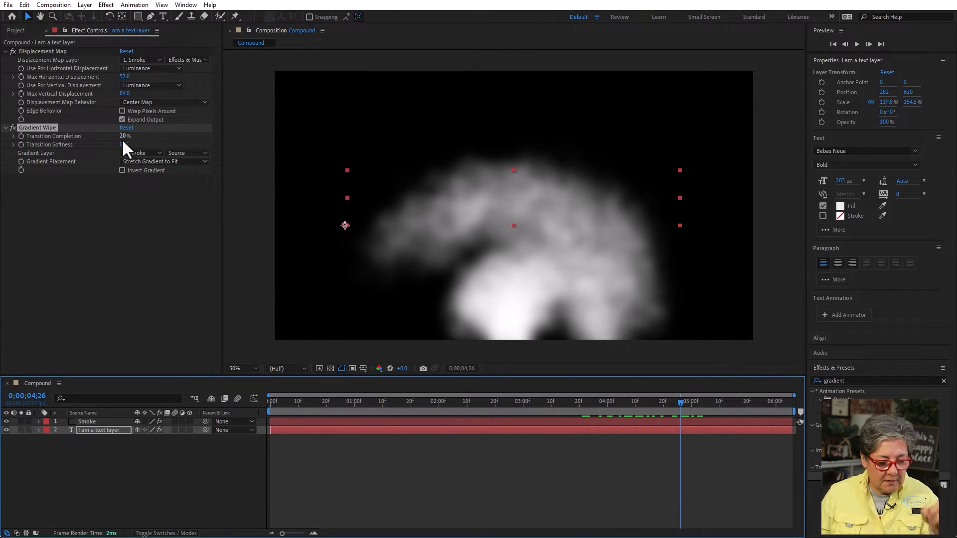
left_click_drag(123, 136, 114, 139)
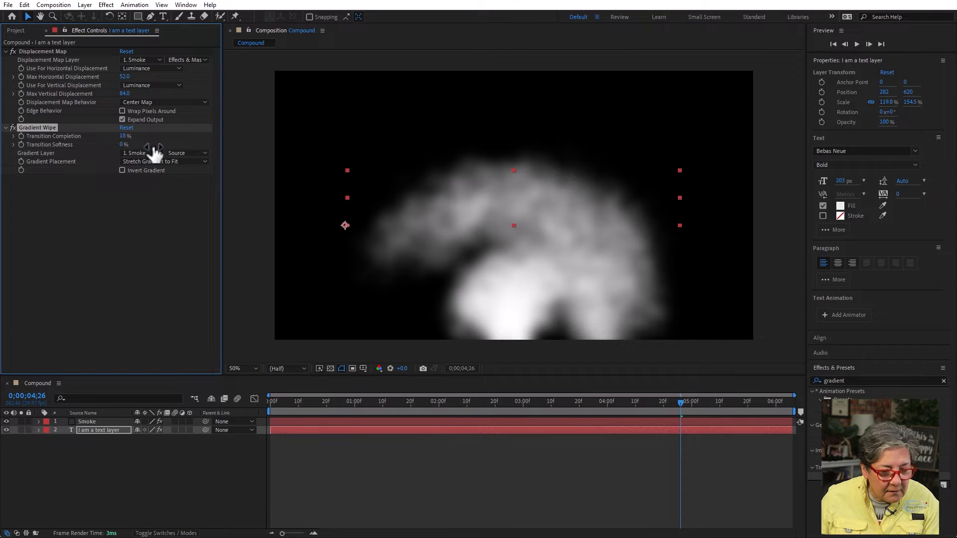
Step: Make the Gradient Wipe read Smoke's Effects & Masks, with transition completion 30% and transition softness 32%
left_click(200, 153)
left_click(209, 185)
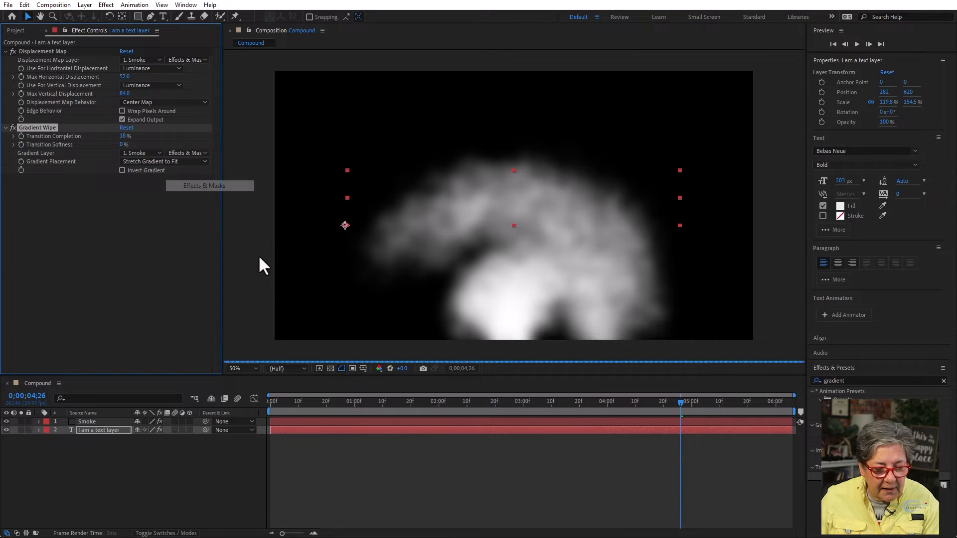
left_click(191, 153)
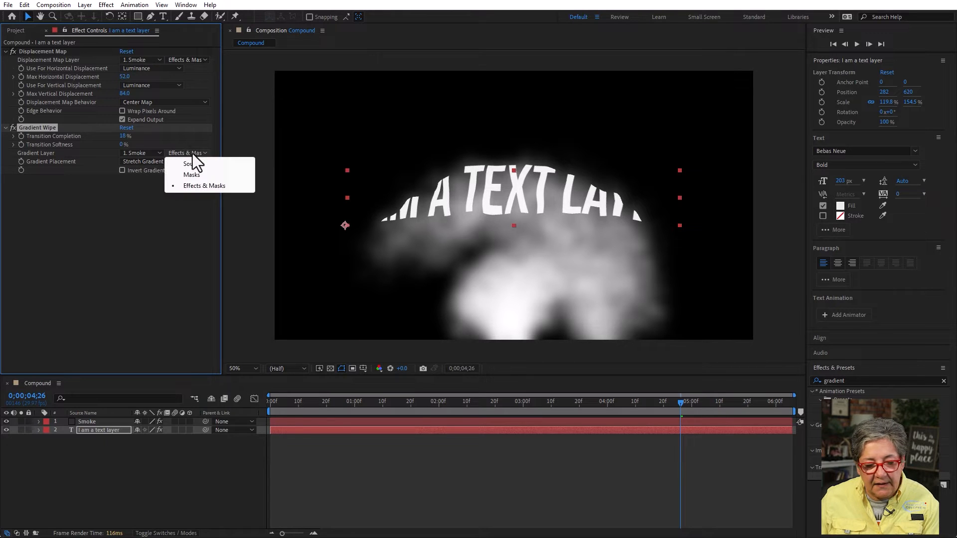
left_click(207, 186)
mouse_move(123, 145)
left_mouse_down()
mouse_move(179, 133)
mouse_move(140, 142)
left_mouse_up()
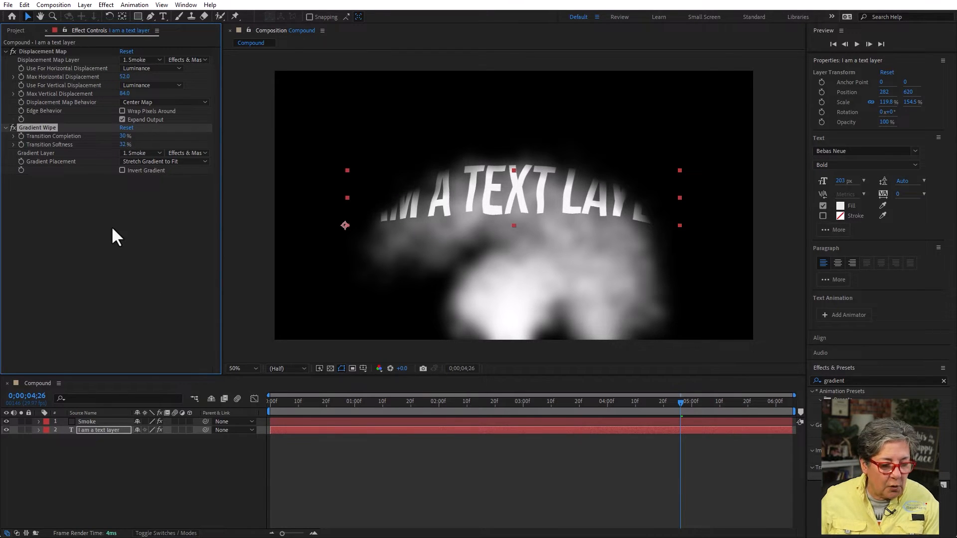
Step: Hide the Smoke layer and preview the wiped text from the start of the timeline
left_click(6, 421)
left_click_drag(310, 400, 220, 402)
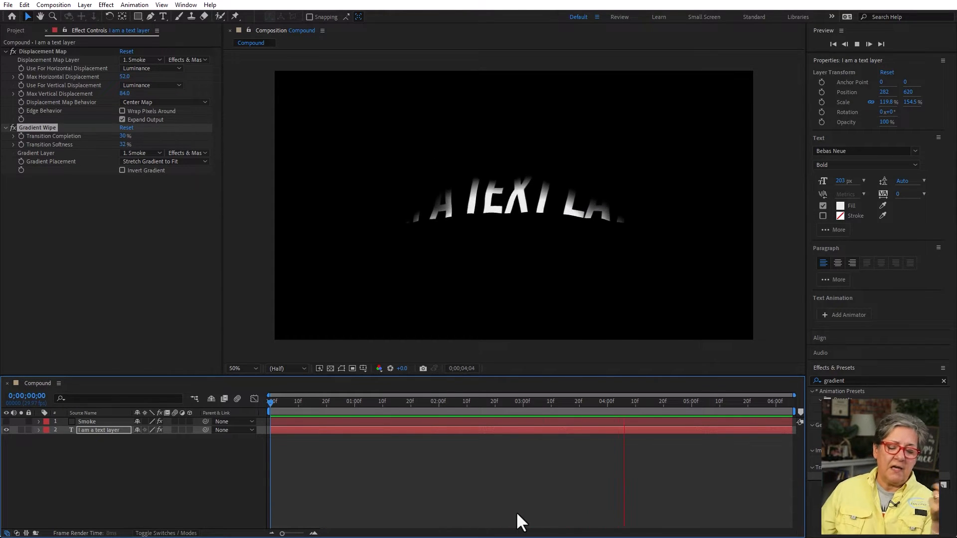
key("space")
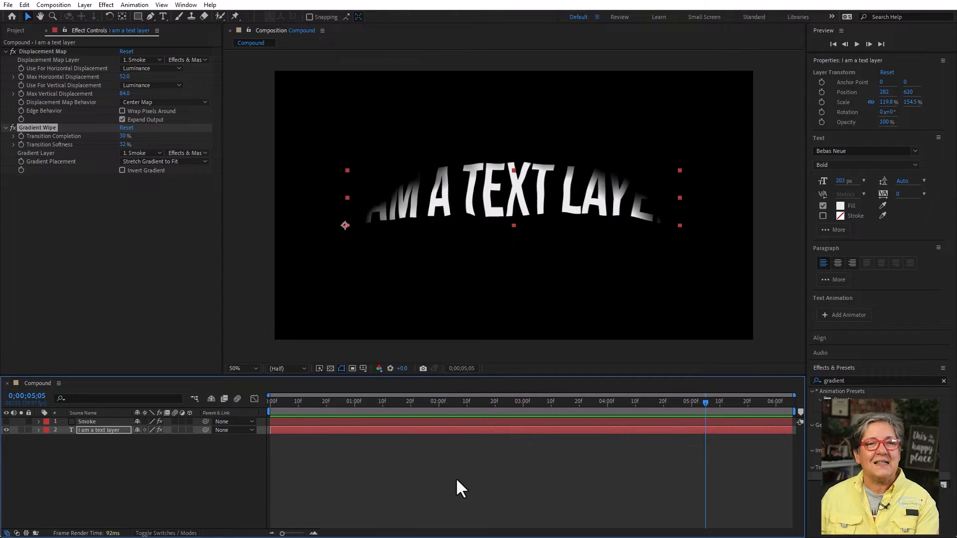
Step: Set the Compound composition's duration to 15 seconds
left_click(54, 4)
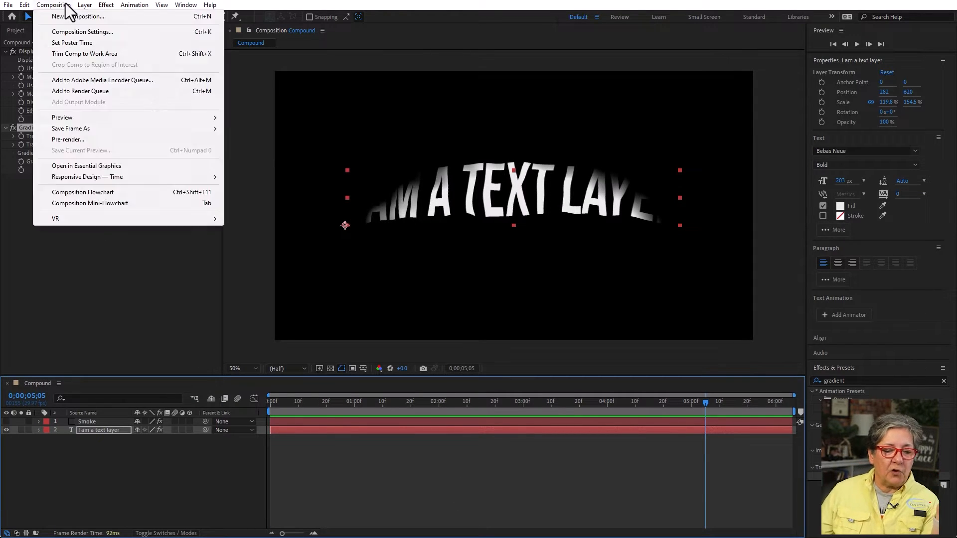
left_click(75, 32)
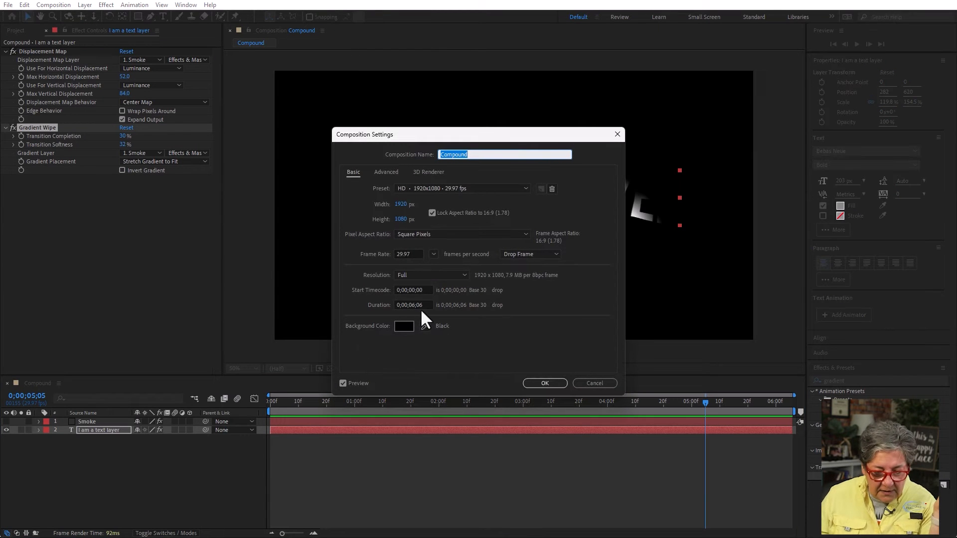
left_click_drag(425, 303, 359, 302)
type("1500")
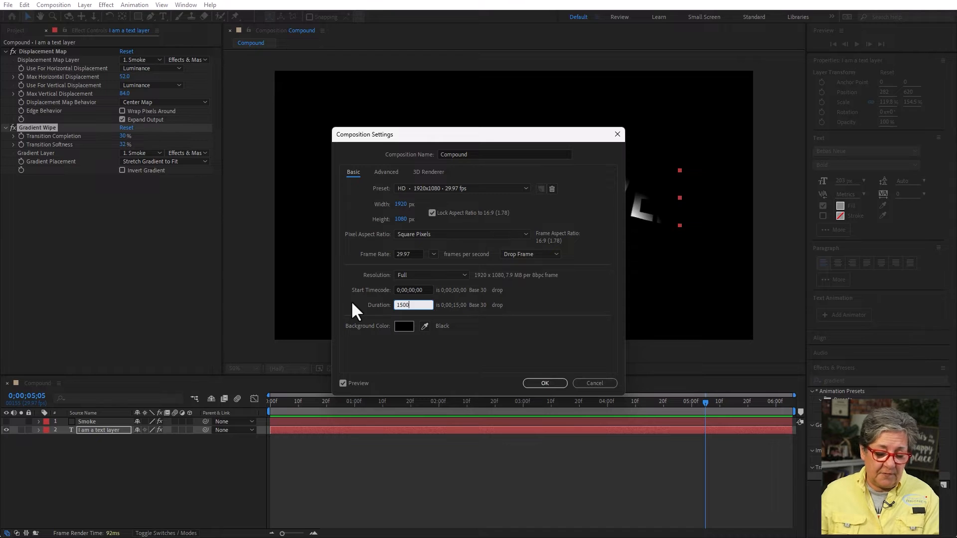
left_click(545, 384)
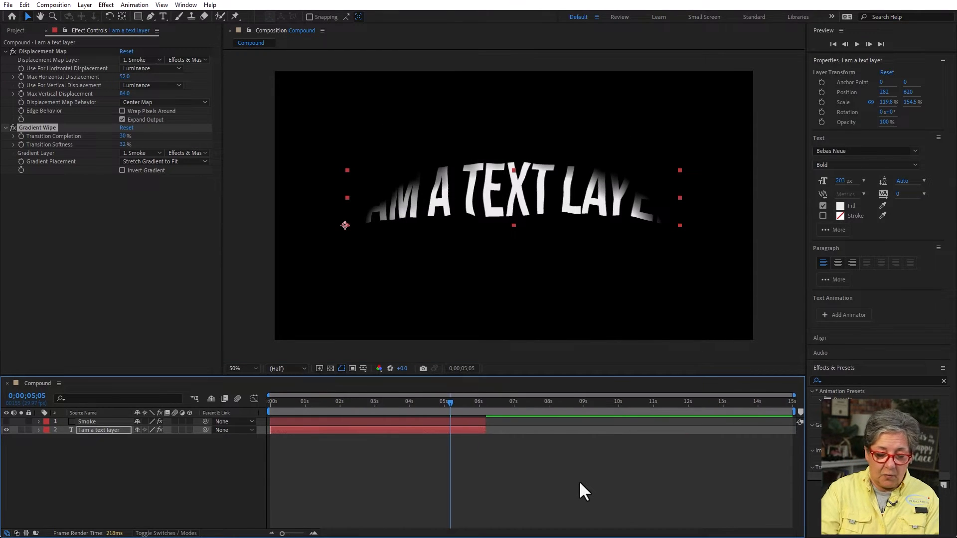
Step: Extend both layers to the end of the composition and preview the animation from the start
key("ctrl+a")
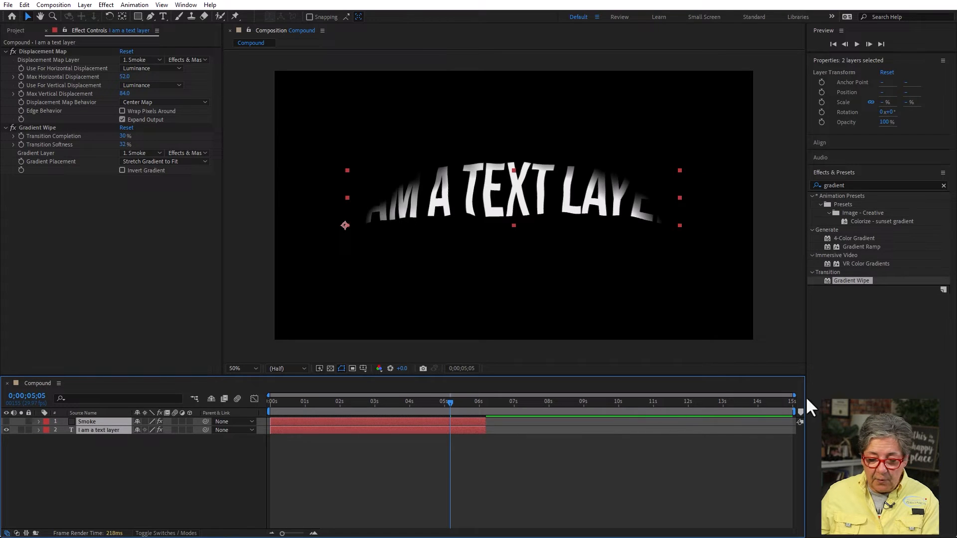
key("End")
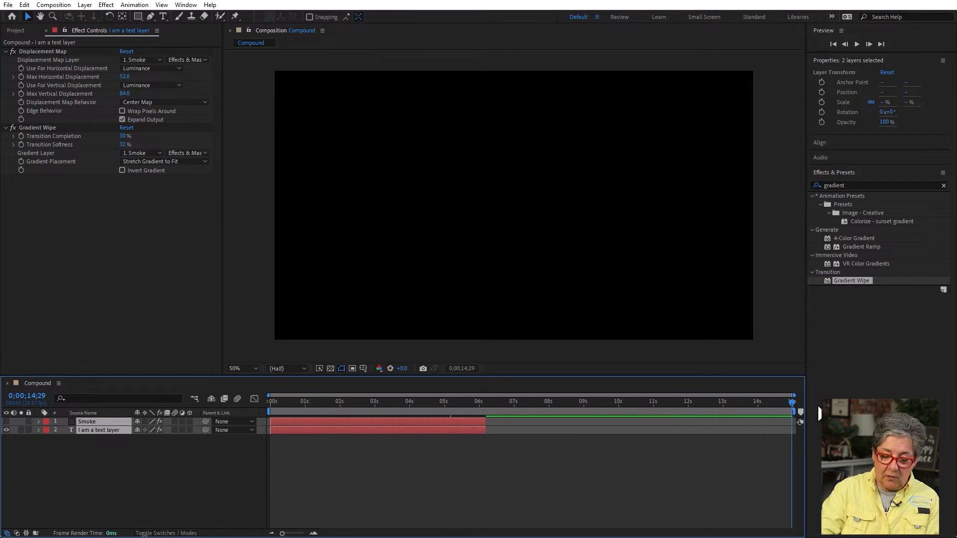
key("alt+bracketright")
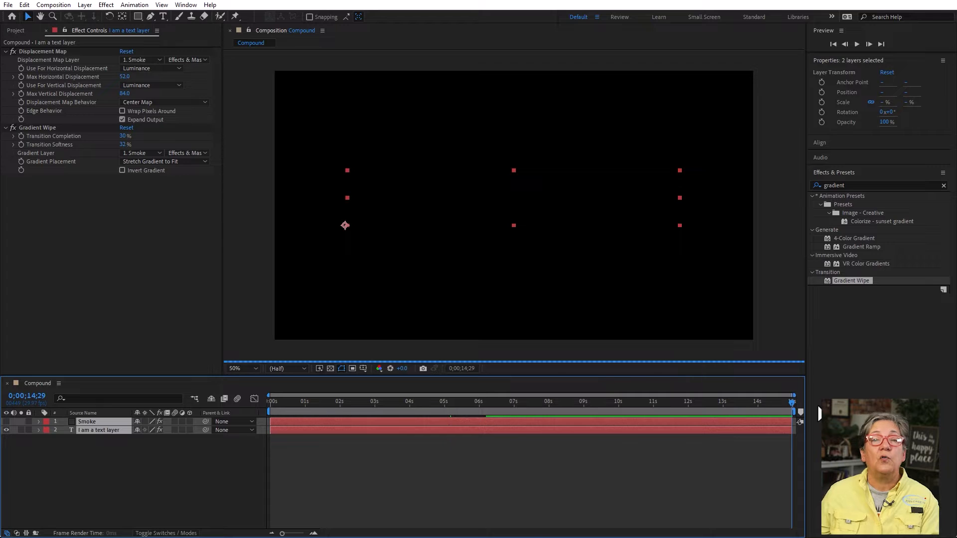
key("Home")
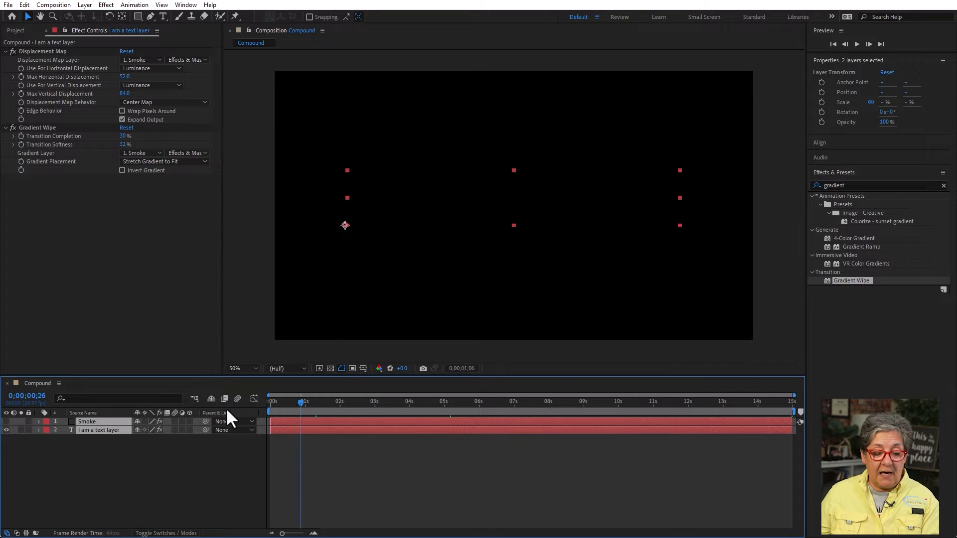
left_click(211, 482)
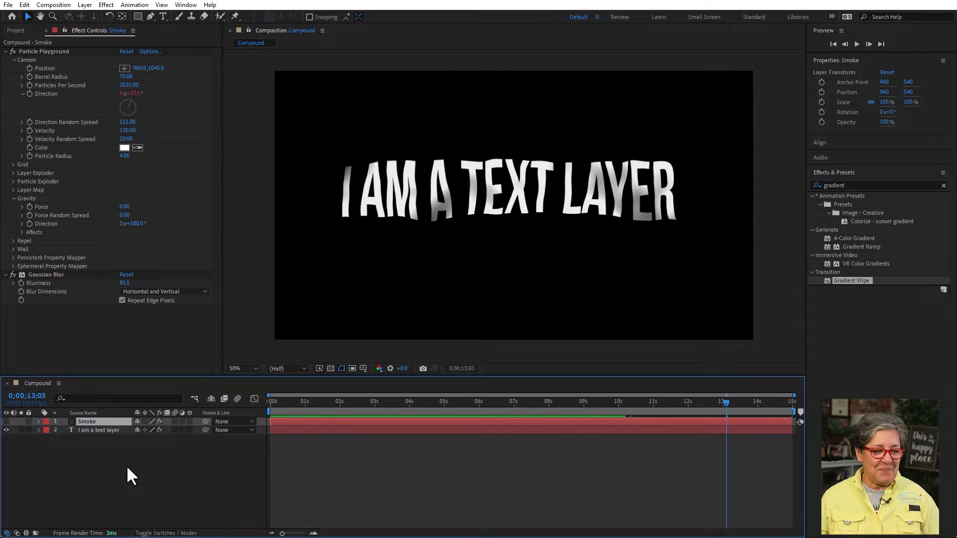
Step: Collapse the Gradients folder in the project and create a new 15-second HD composition named Water
left_click(17, 31)
left_click(104, 301)
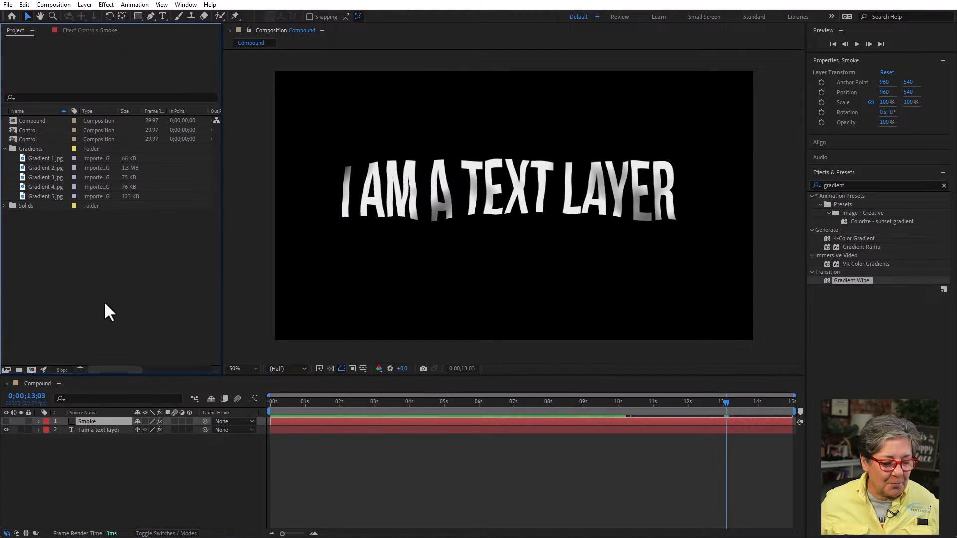
left_click(5, 148)
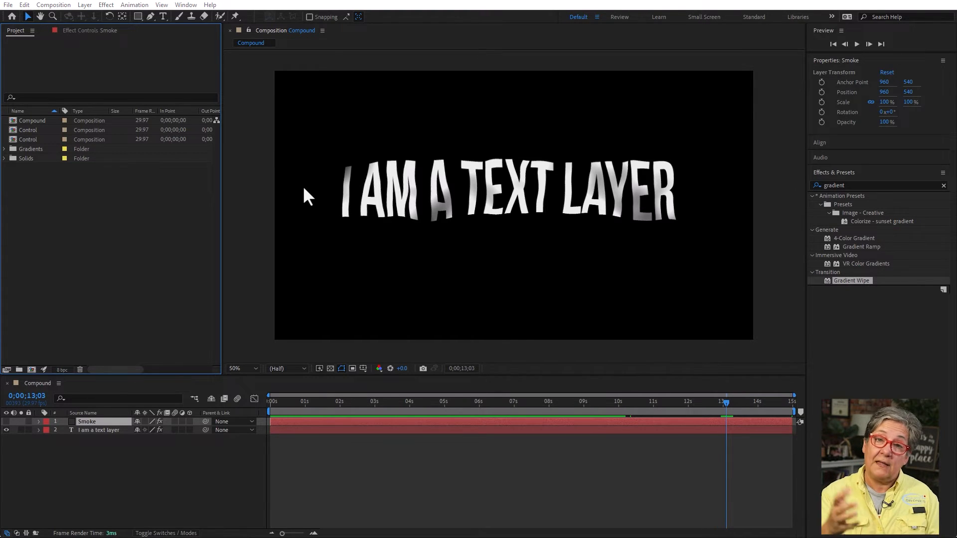
key("ctrl+n")
type("Water")
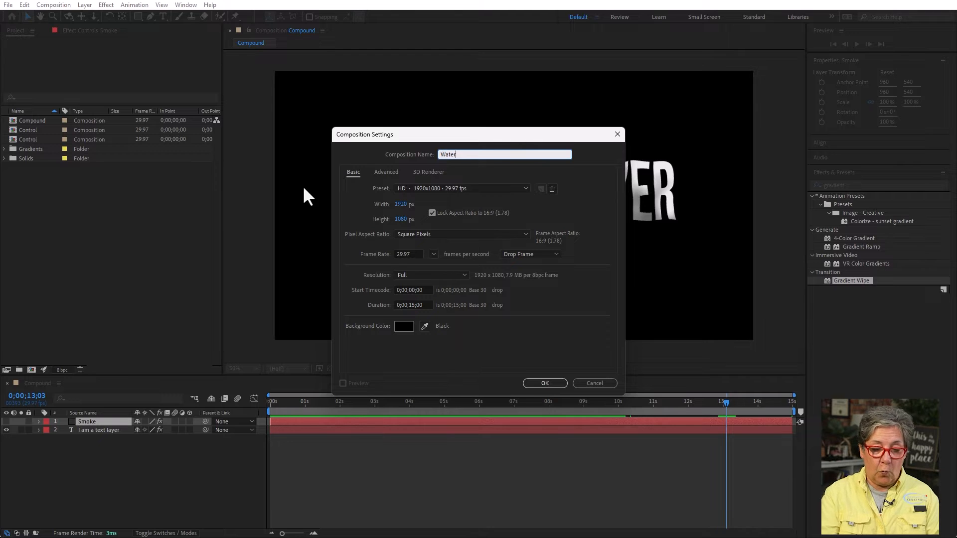
left_click(543, 382)
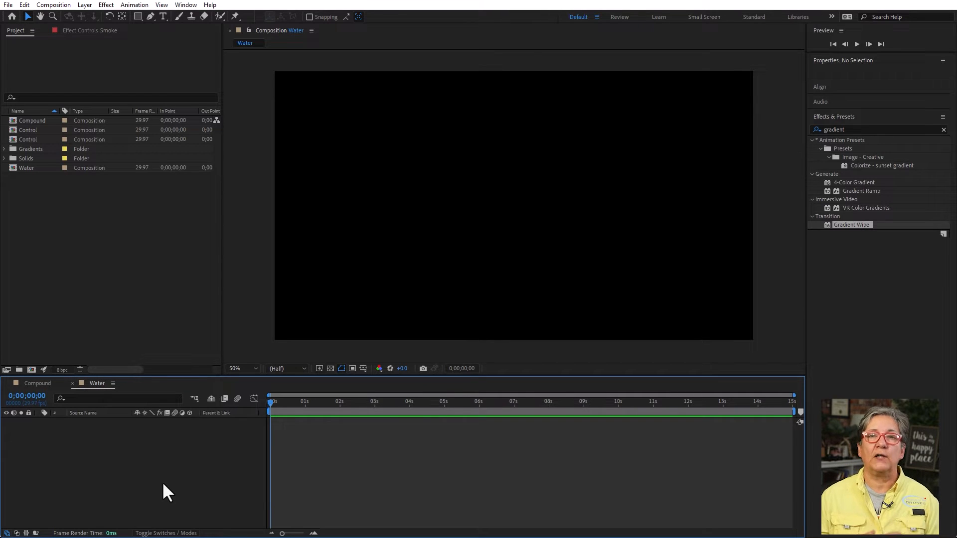
Step: Create a full-frame 1920 by 1080 solid layer named Waves in the Water composition
key("ctrl+y")
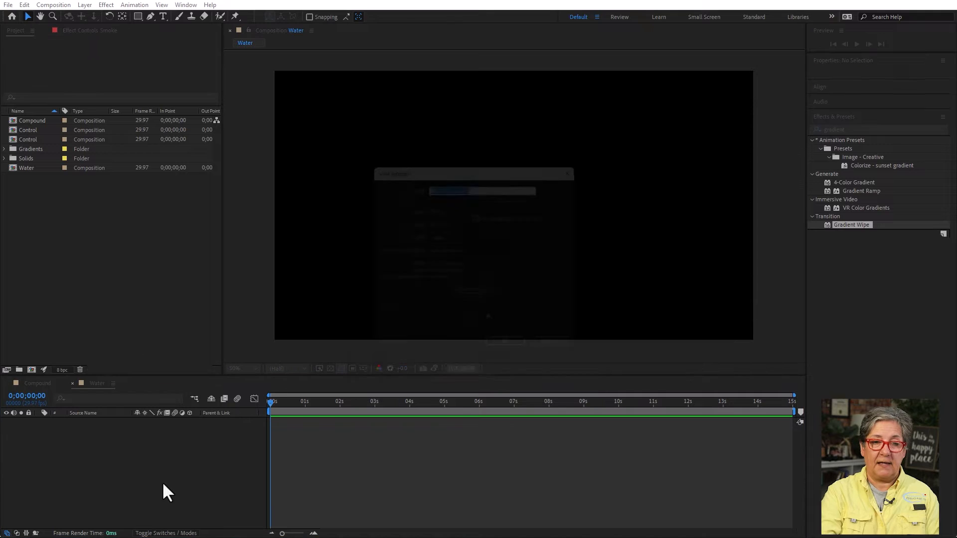
type("Wav")
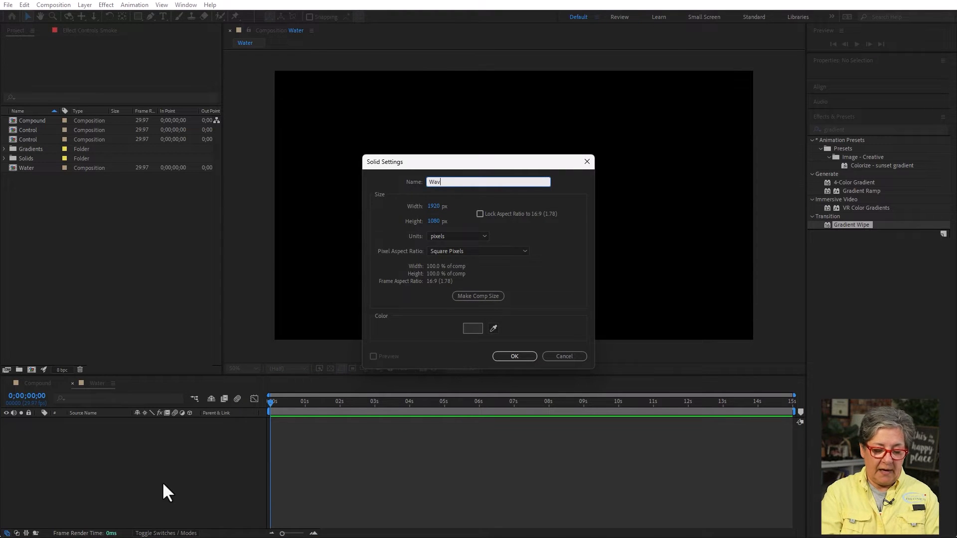
type("es")
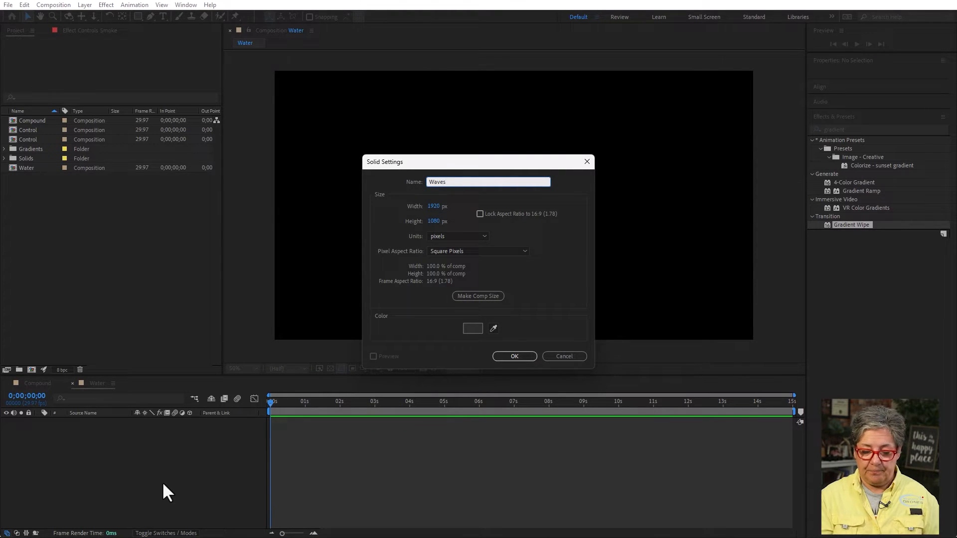
key("Return")
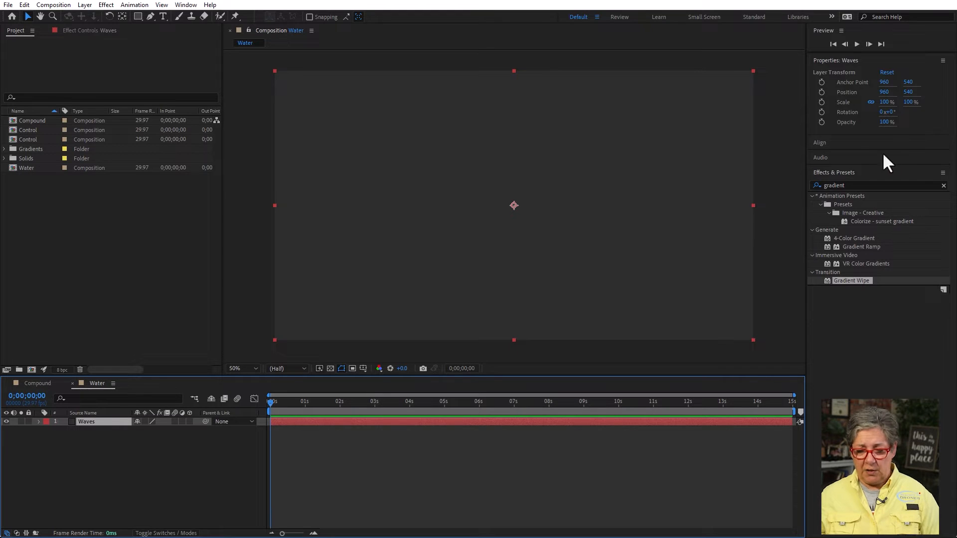
Step: Find the Wave World effect with the search term "wave", apply it to the Waves layer and preview its wireframe
left_click(856, 186)
left_click(942, 185)
type("wave")
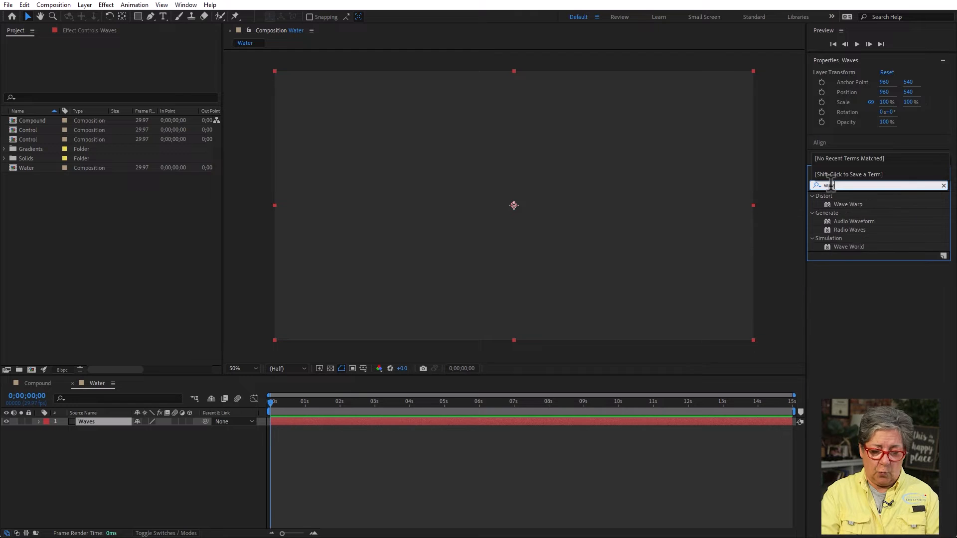
left_click(848, 246)
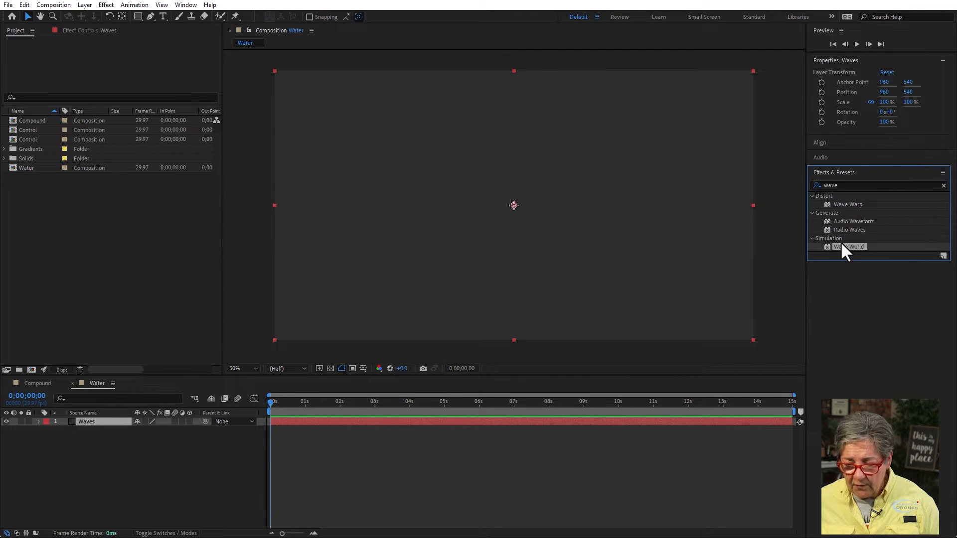
left_click_drag(830, 246, 580, 240)
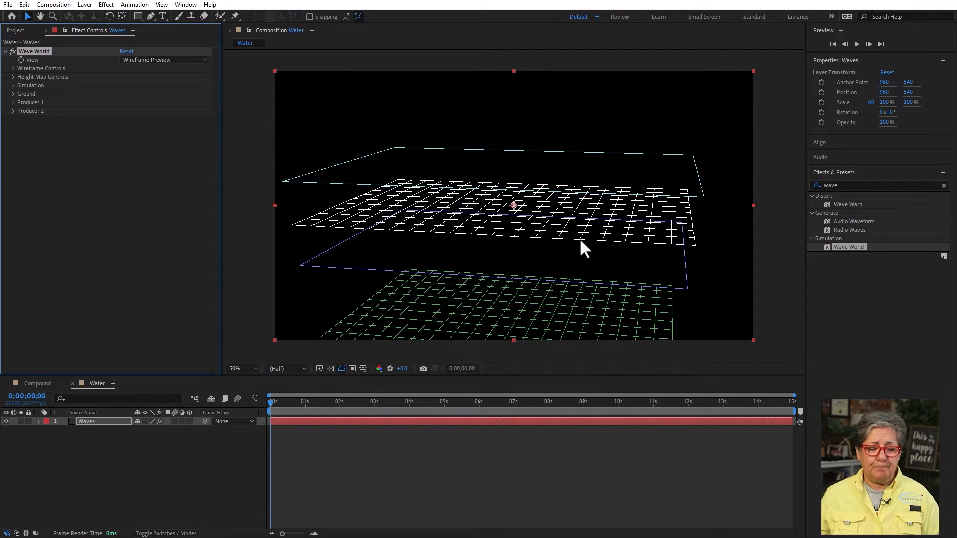
key("space")
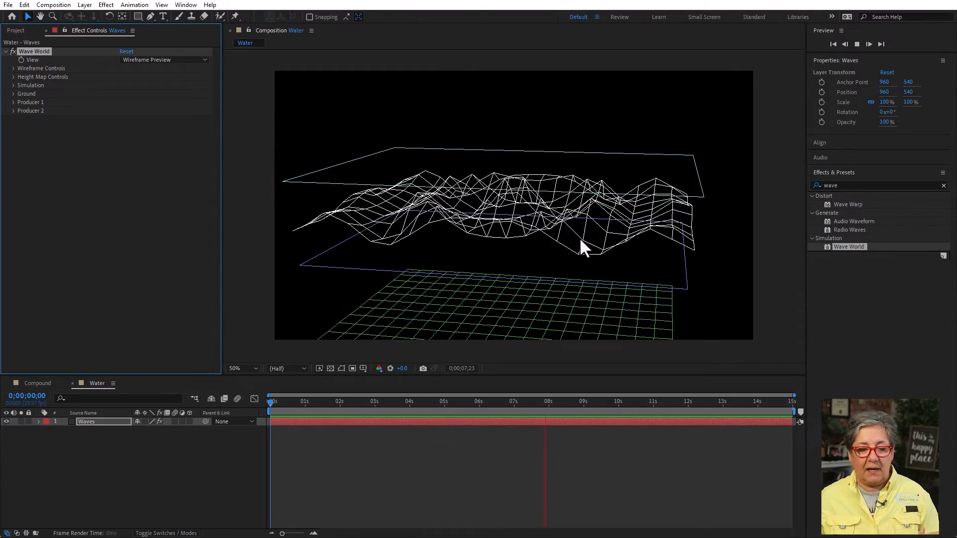
key("space")
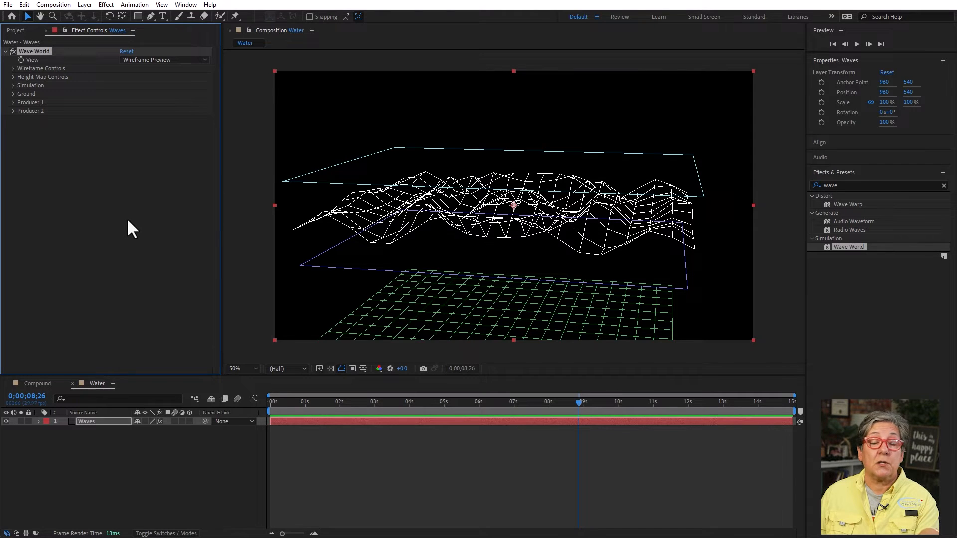
Step: Switch Wave World's view to Height Map and preview the waves from the start of the timeline
left_click(154, 58)
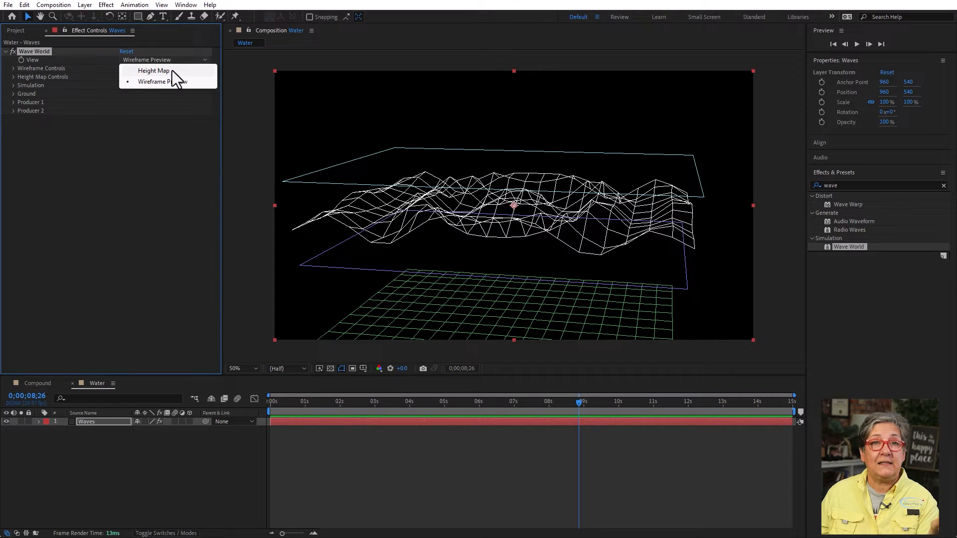
left_click(172, 70)
mouse_move(252, 413)
left_mouse_down()
mouse_move(738, 418)
mouse_move(258, 420)
left_mouse_up()
key("space")
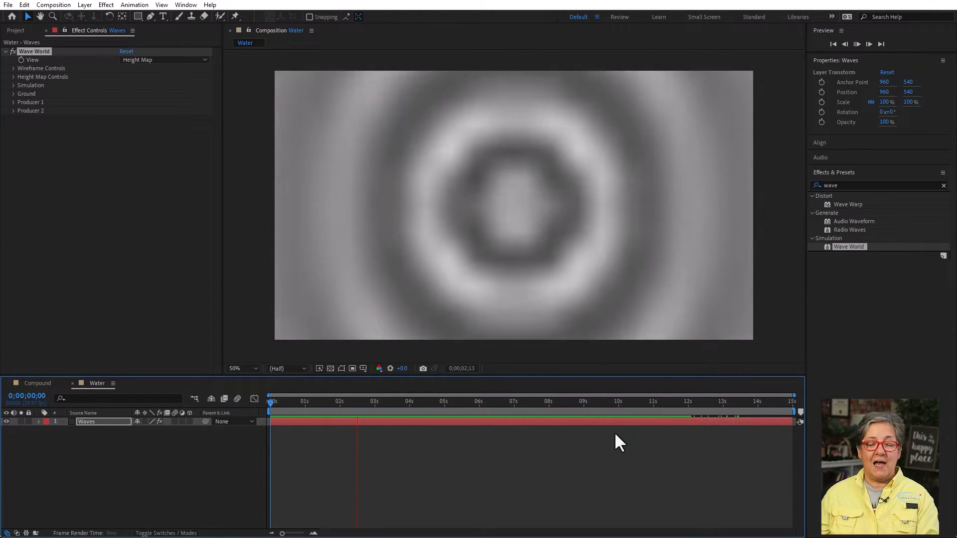
left_click(417, 220)
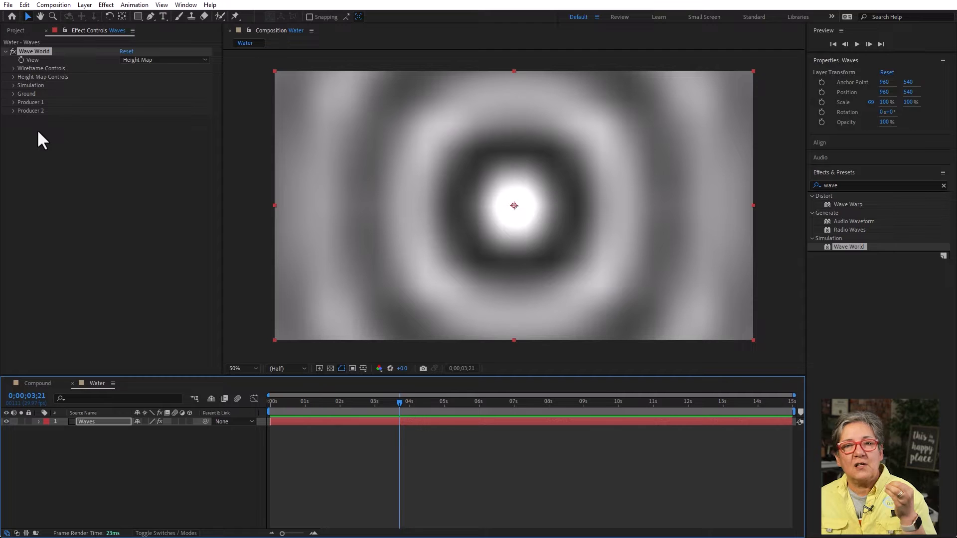
Step: Enable keyframing for Producer 1's Position at 0 seconds and place the point near the frame's upper-left corner, at about 18, 22
left_click(13, 103)
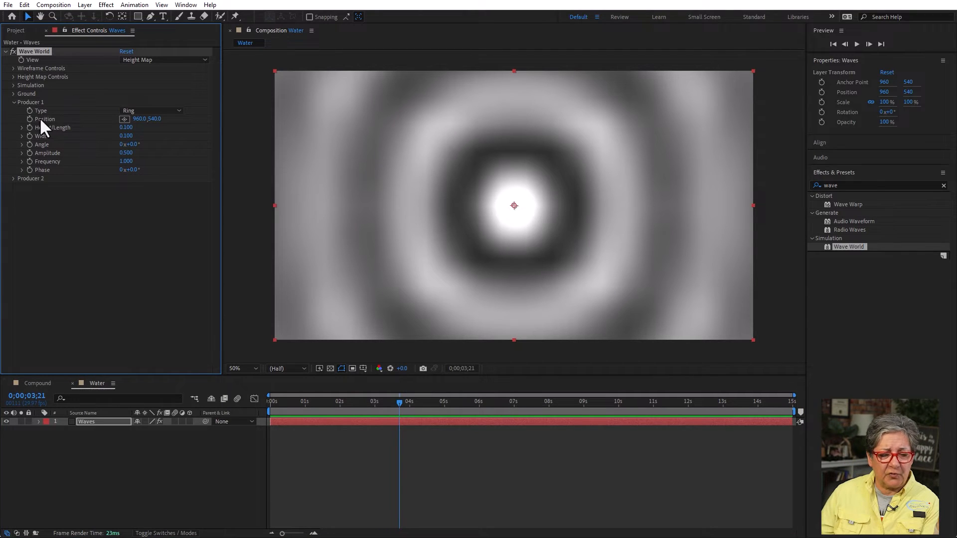
left_click(157, 111)
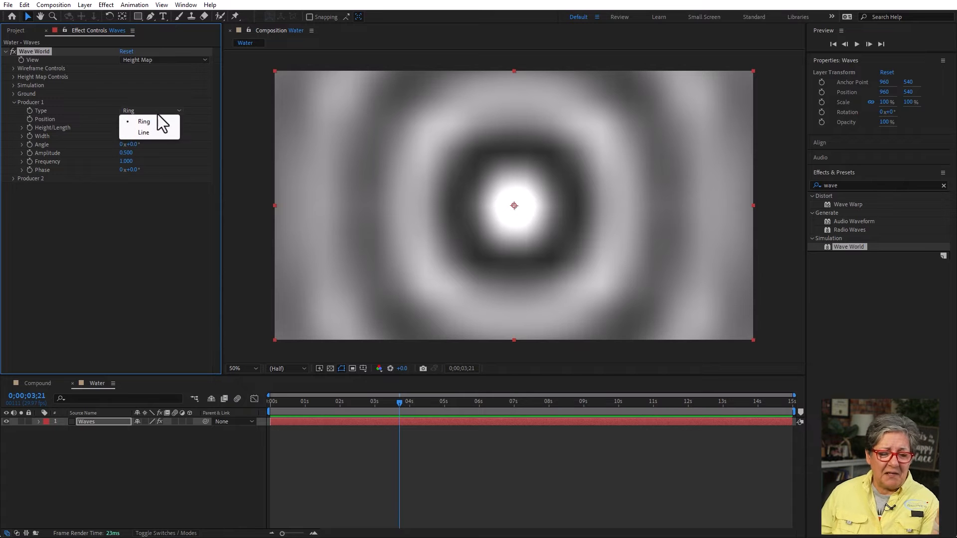
left_click(165, 225)
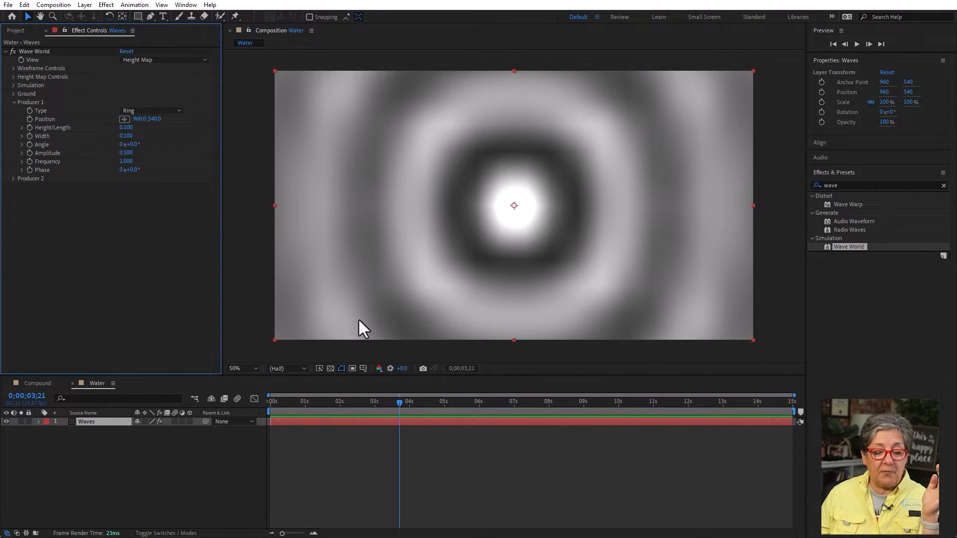
left_click_drag(346, 403, 265, 420)
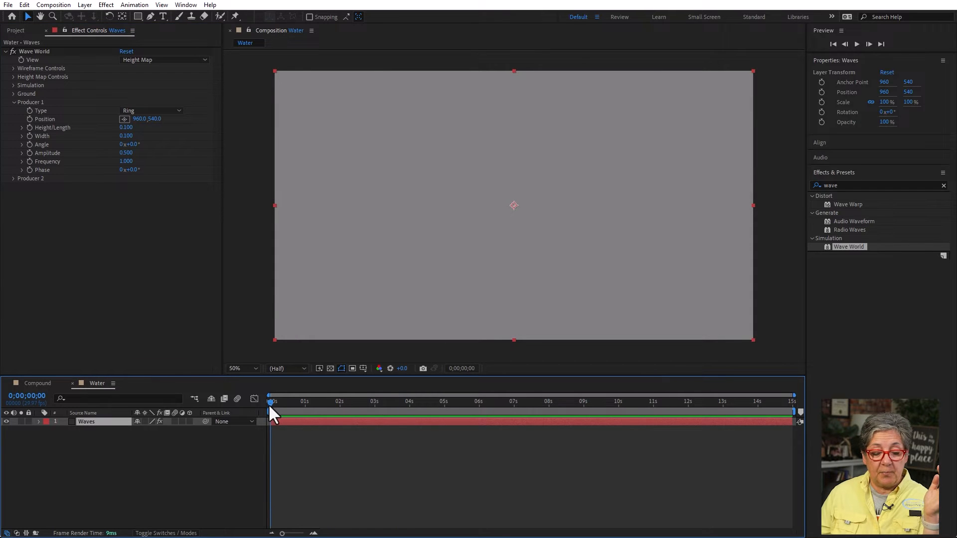
left_click(30, 119)
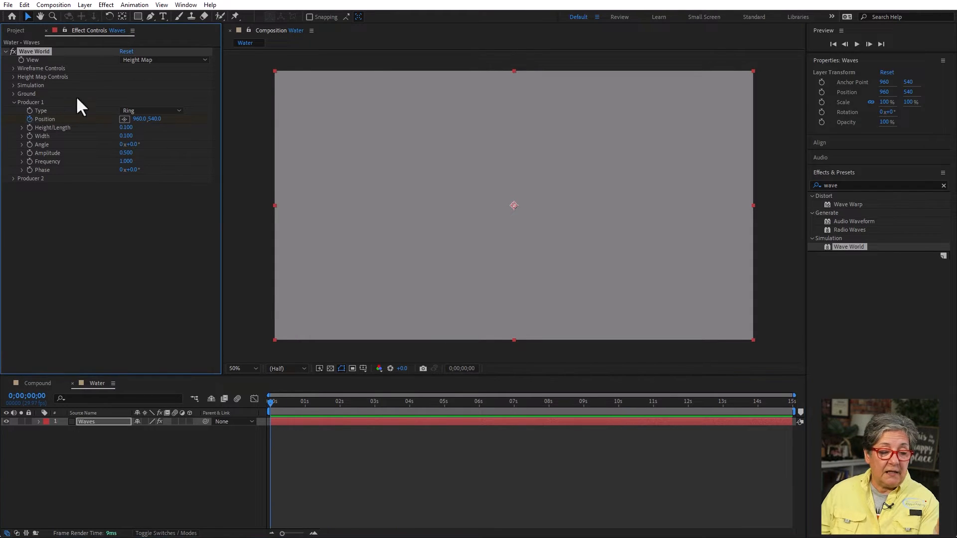
left_click(124, 118)
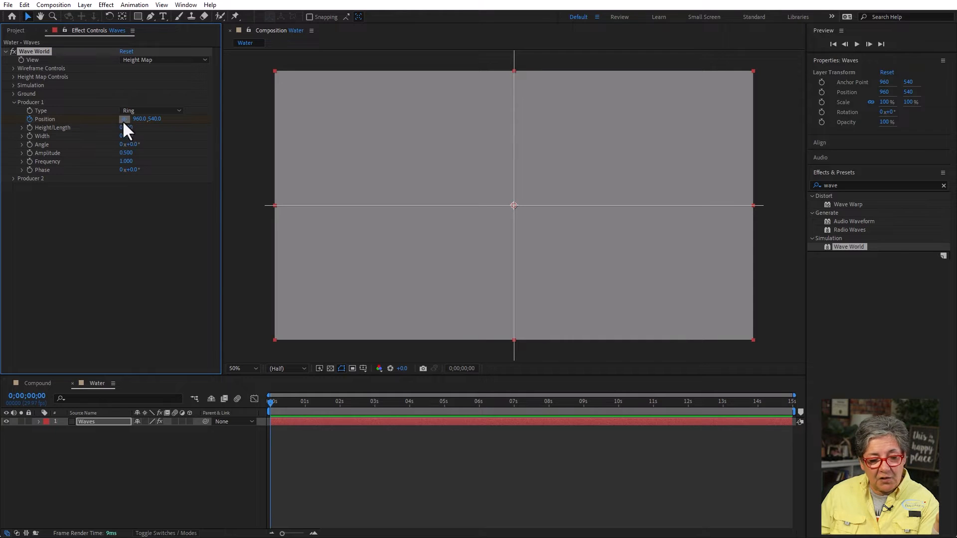
left_click(279, 76)
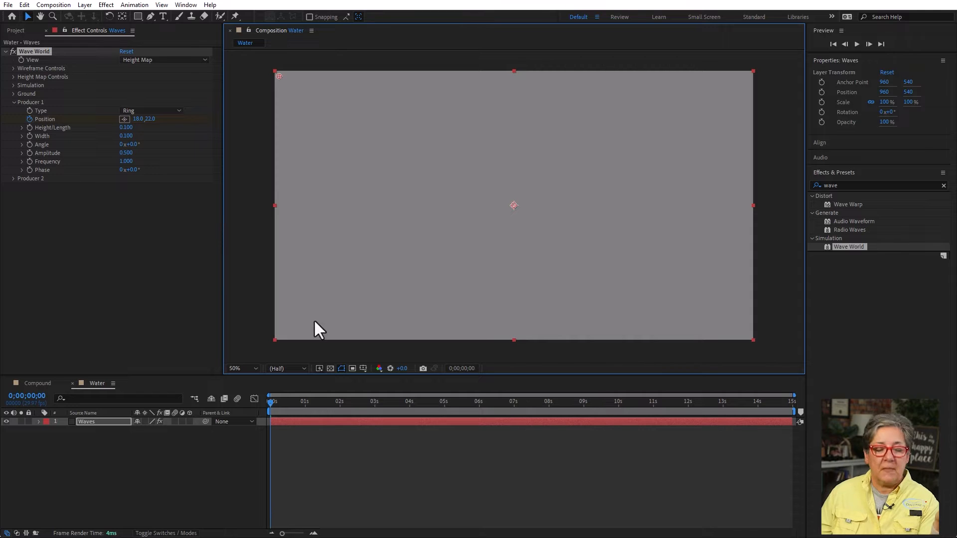
Step: Keyframe Producer 1's Position near the upper-right, lower-left and lower-right corners of the frame at about 1, 2 and 3 seconds
left_click(304, 402)
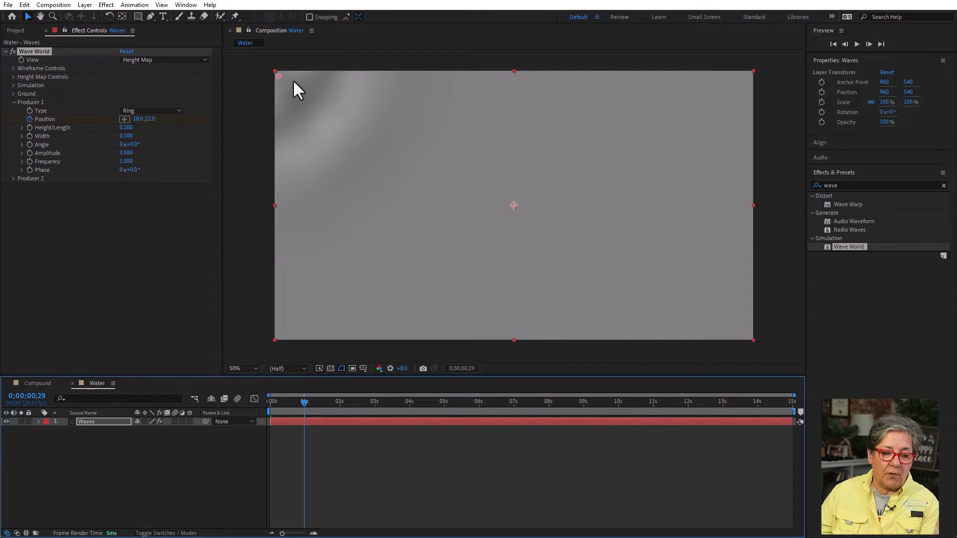
left_click_drag(279, 75, 734, 79)
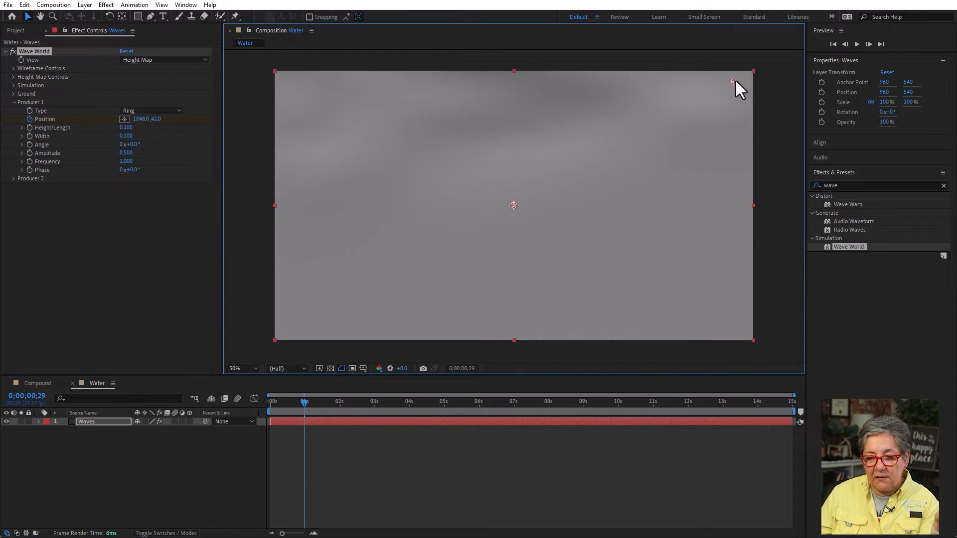
left_click(339, 402)
left_click_drag(740, 81, 289, 328)
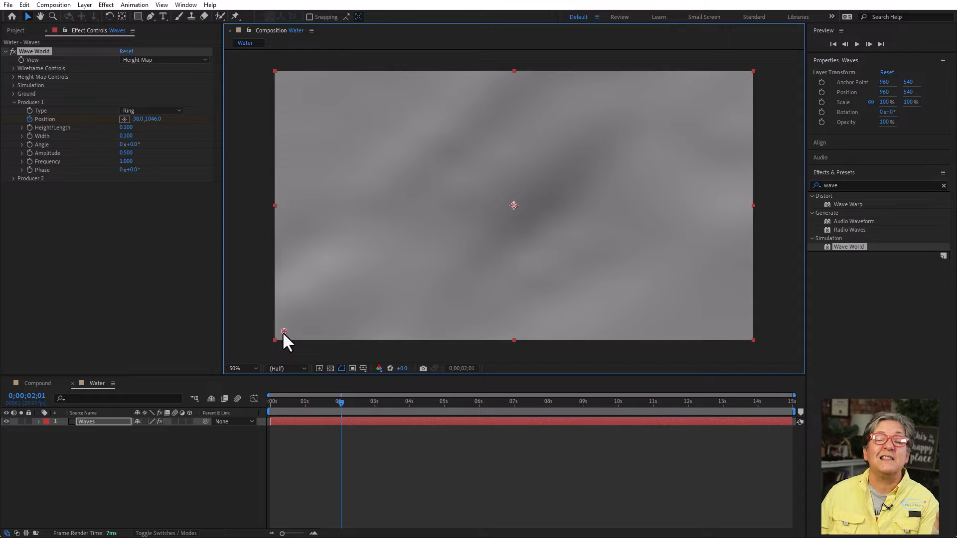
left_click(373, 401)
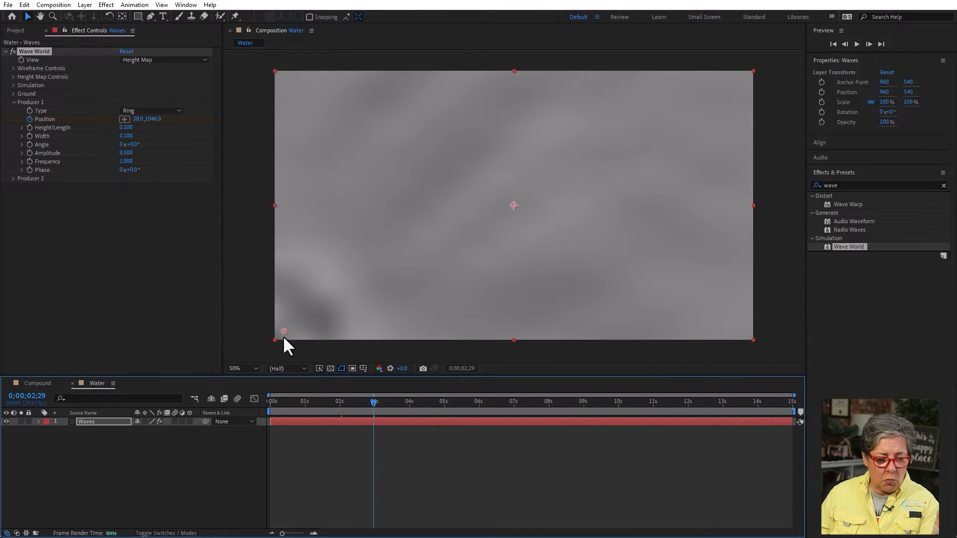
left_click_drag(283, 331, 735, 324)
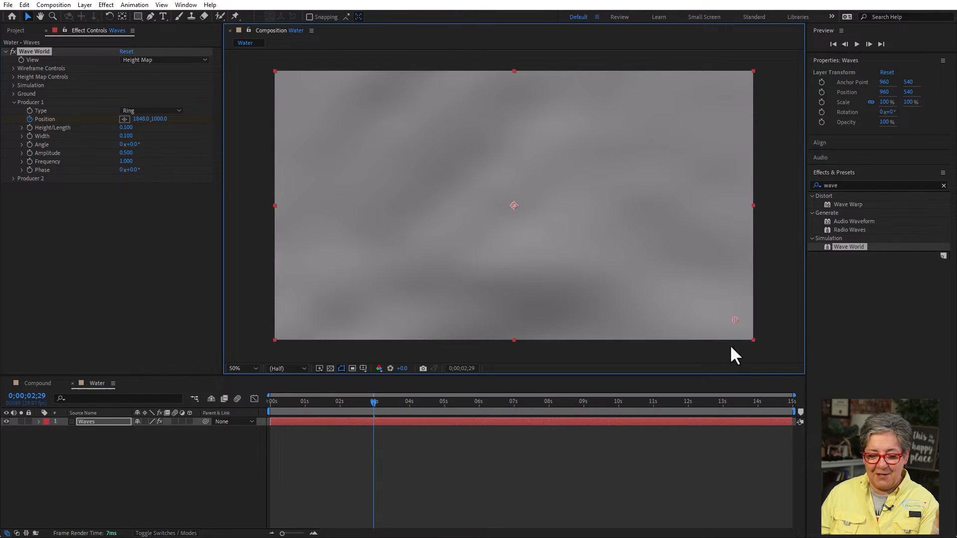
Step: Keyframe Producer 1's Position at about 220, 100 at 4 seconds and at about 958, 544 near the 5-second mark
left_click(409, 402)
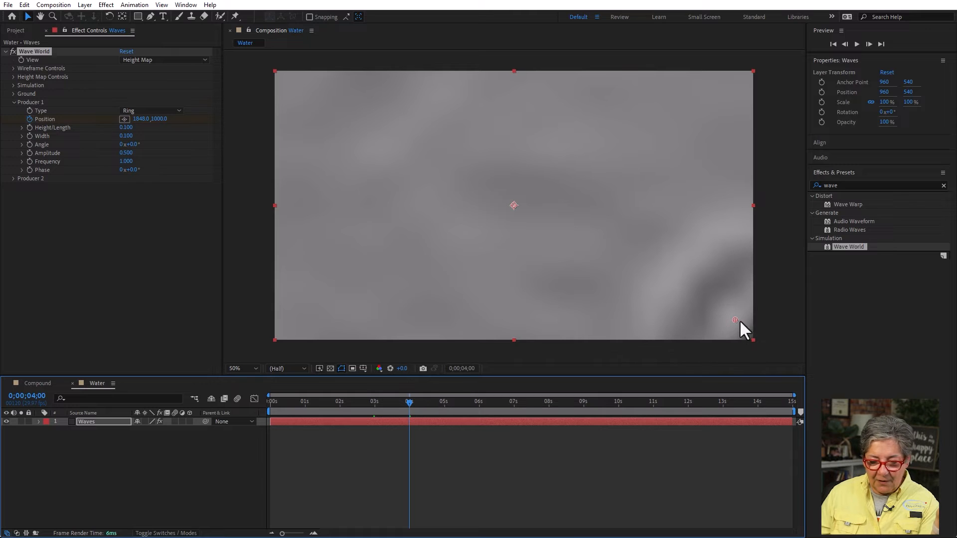
left_click_drag(734, 319, 329, 96)
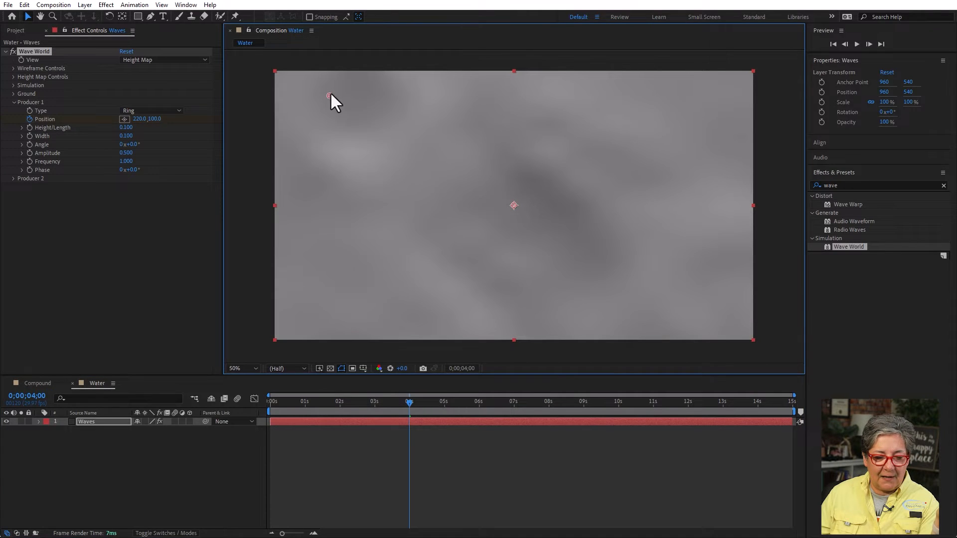
left_click(442, 402)
left_click_drag(328, 98, 521, 206)
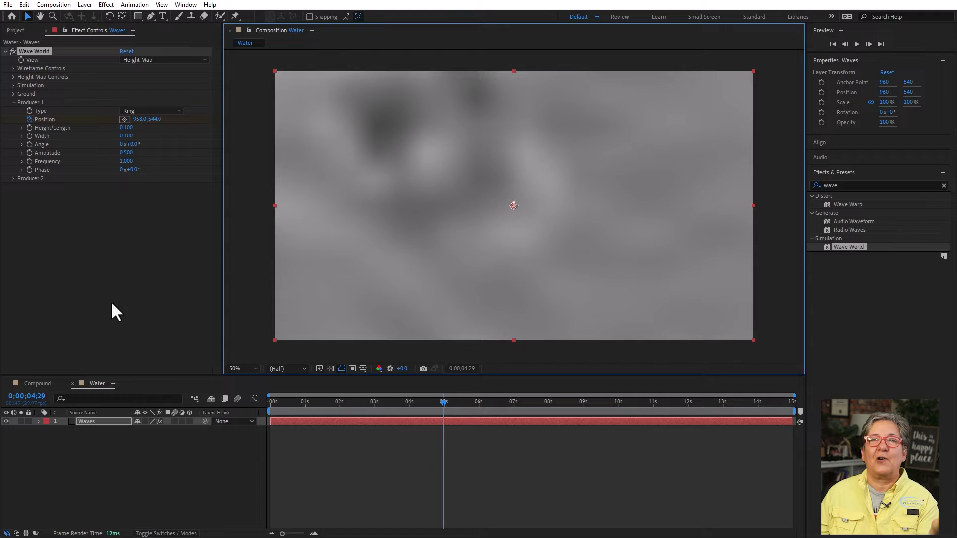
Step: Preview the moving wave producer from the start of the timeline
left_click_drag(320, 401, 135, 400)
key("space")
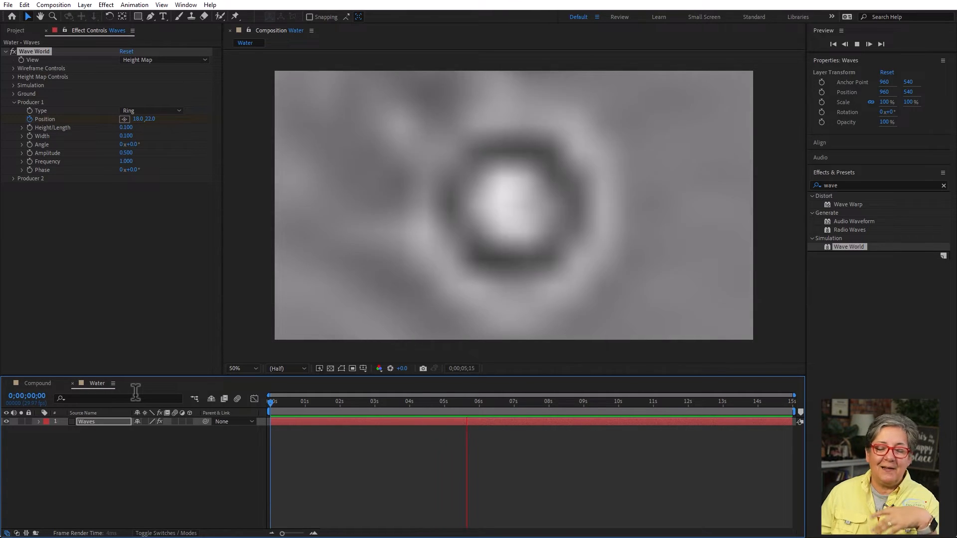
key("space")
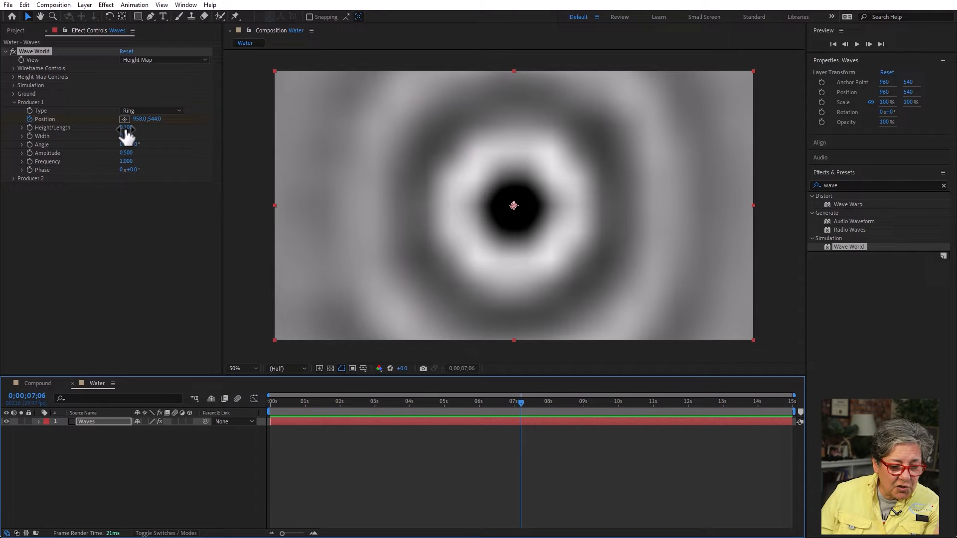
Step: Set Producer 1's Height/Length to 0.127, Width to 0.115, Amplitude to 1.200 and Frequency to 1.730
left_click_drag(125, 127, 137, 153)
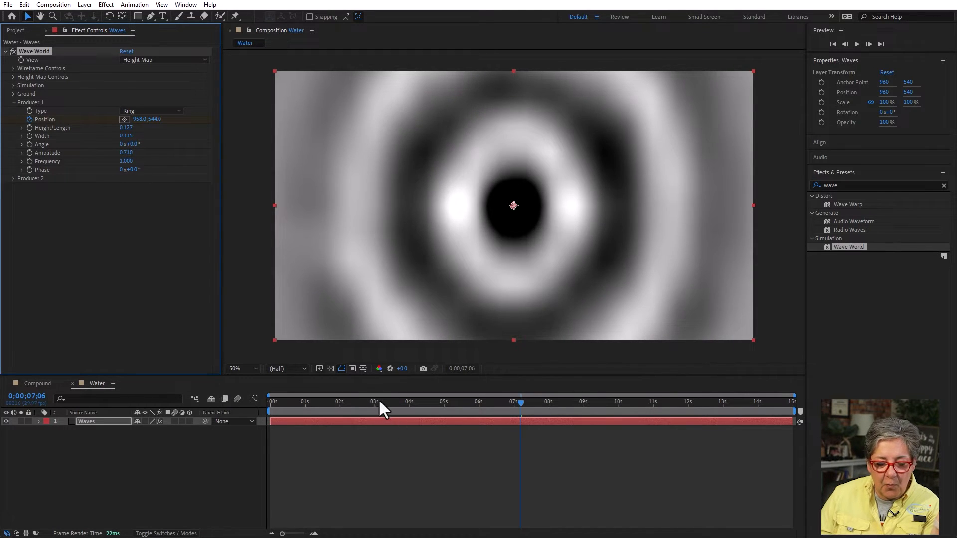
left_click_drag(378, 399, 310, 403)
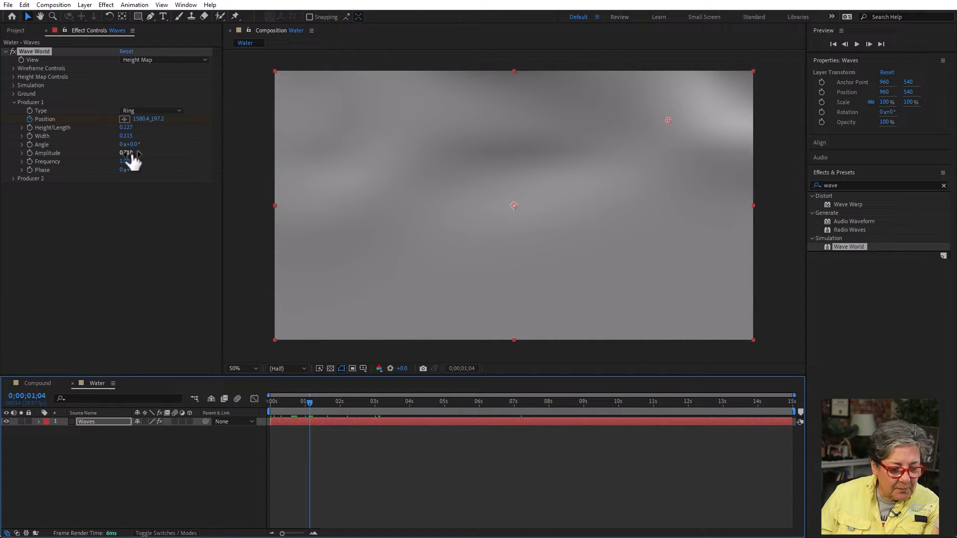
left_click_drag(125, 154, 163, 160)
Step: Preview the stronger waves from the start, and park the playhead at 0;00;06;01
left_click_drag(298, 411, 204, 395)
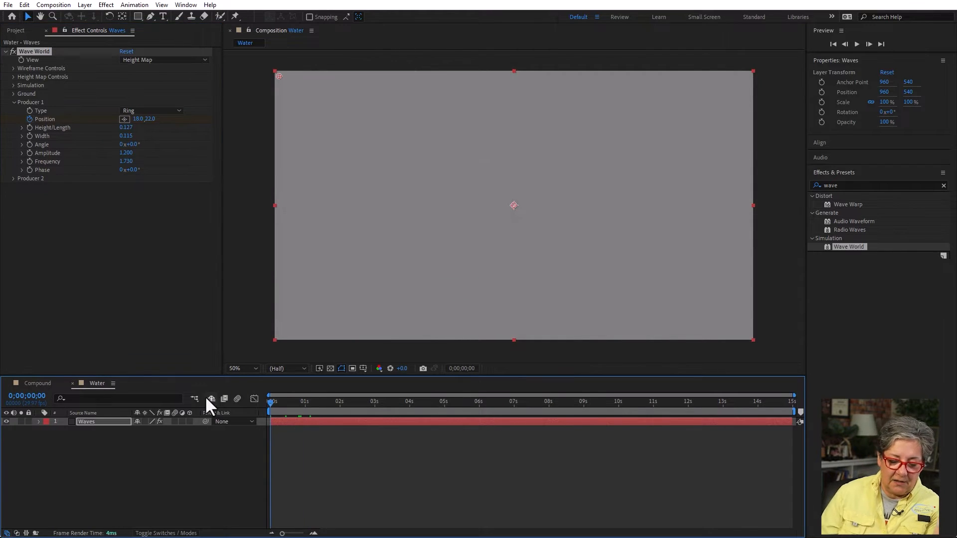
key("space")
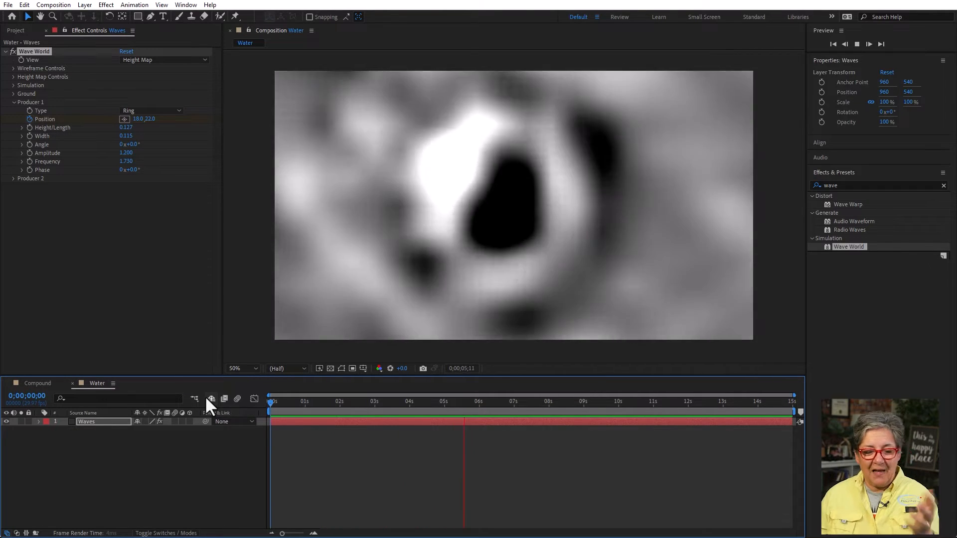
key("space")
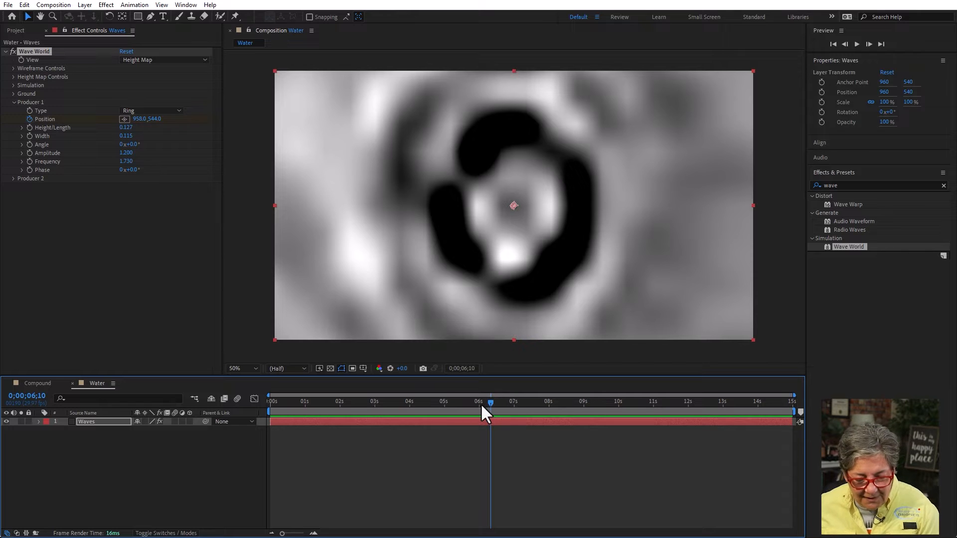
left_click(481, 403)
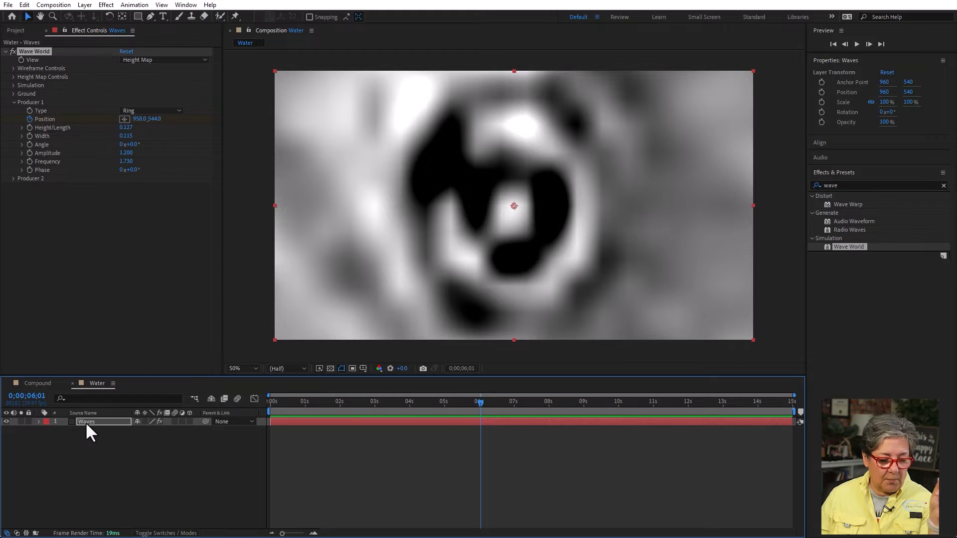
Step: Create a comp-sized solid named Water with the blue color 348AC1 above the Waves layer
key("Return")
left_click(127, 473)
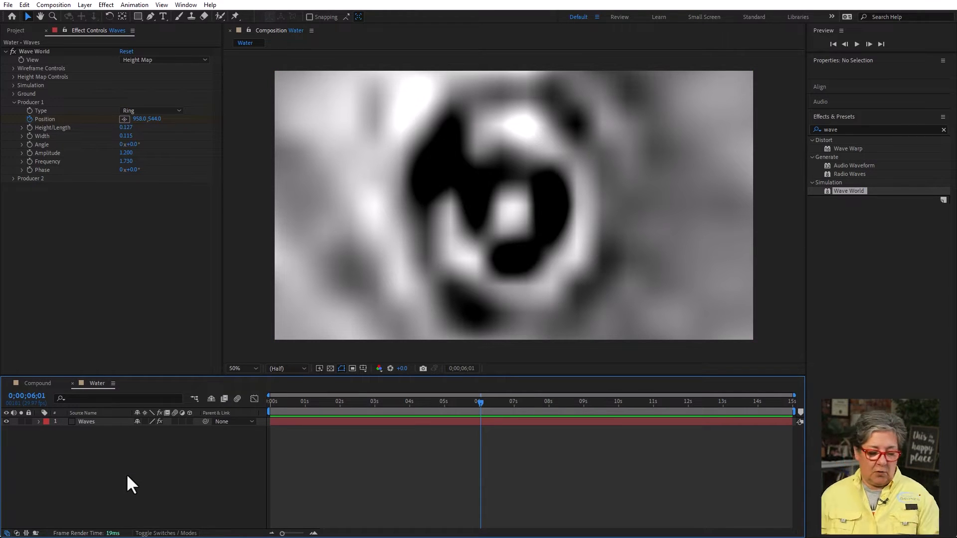
key("ctrl+y")
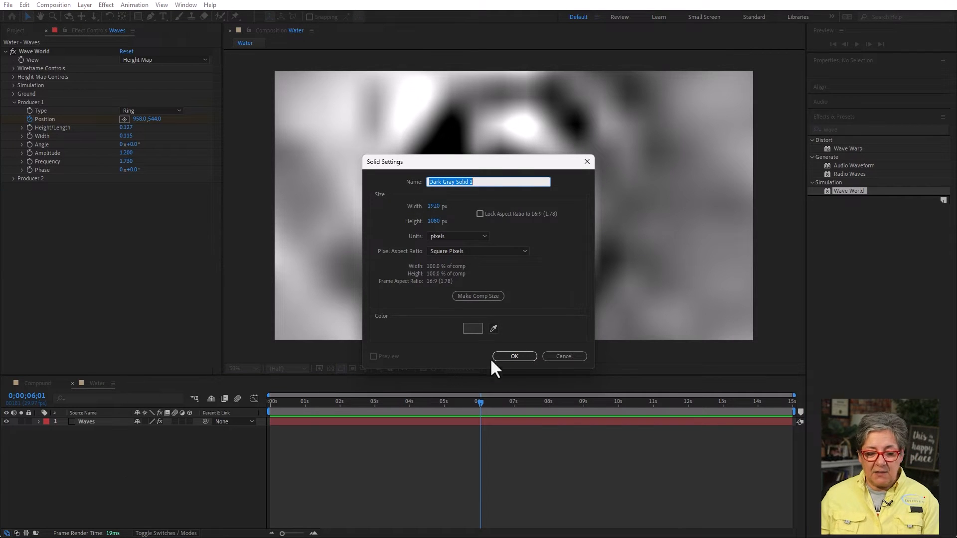
type("Water")
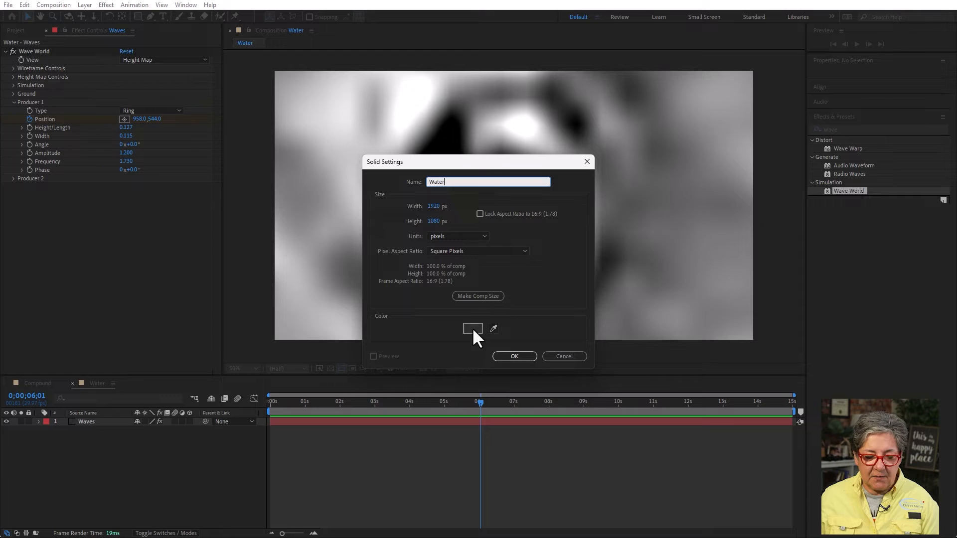
left_click(473, 326)
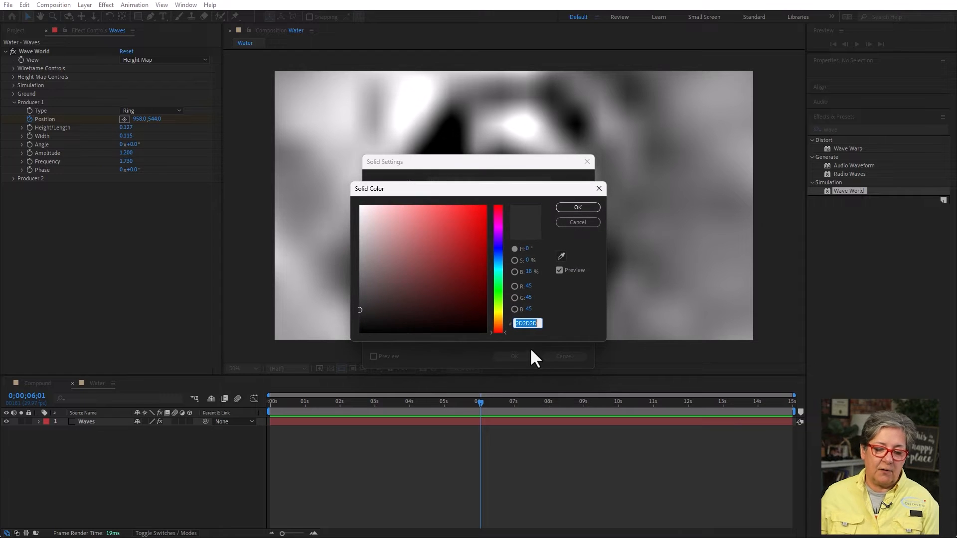
left_click(498, 261)
mouse_move(446, 228)
left_mouse_down()
mouse_move(467, 221)
mouse_move(461, 215)
mouse_move(458, 257)
mouse_move(452, 237)
left_mouse_up()
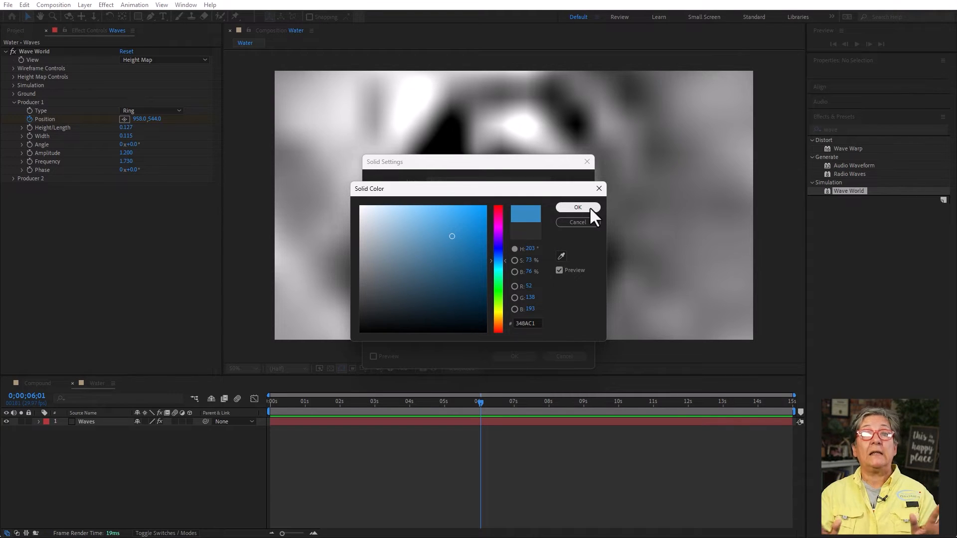
left_click(574, 204)
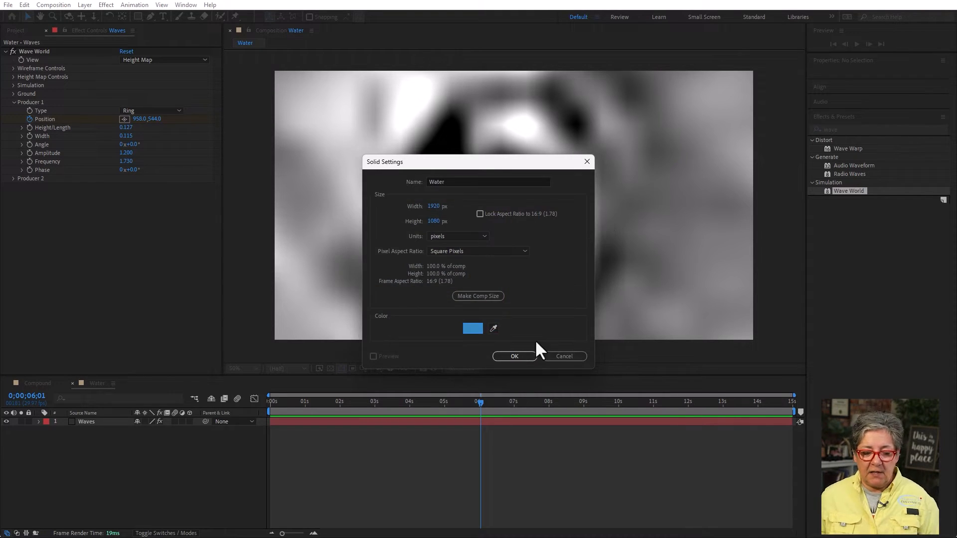
left_click(518, 355)
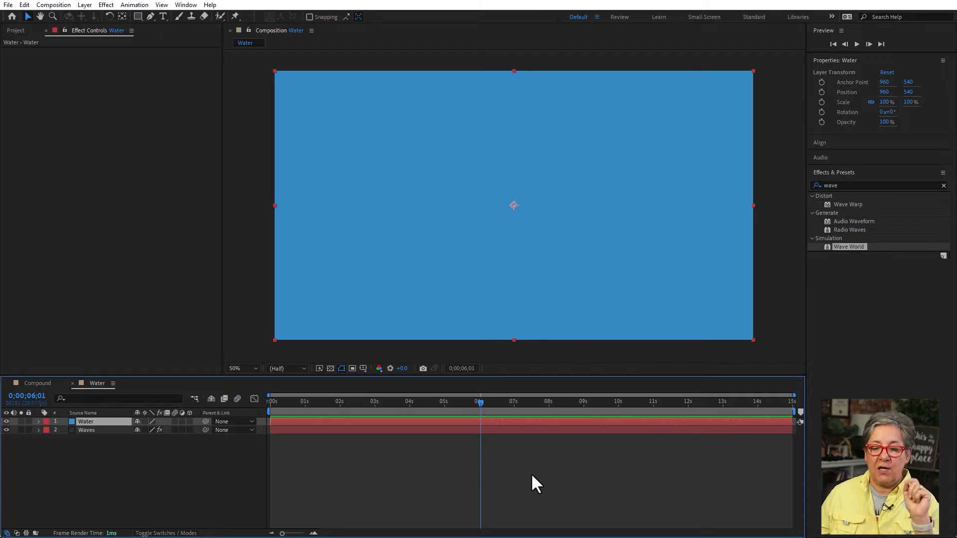
Step: Find the Caustics effect and apply it to the Water solid
left_click(856, 186)
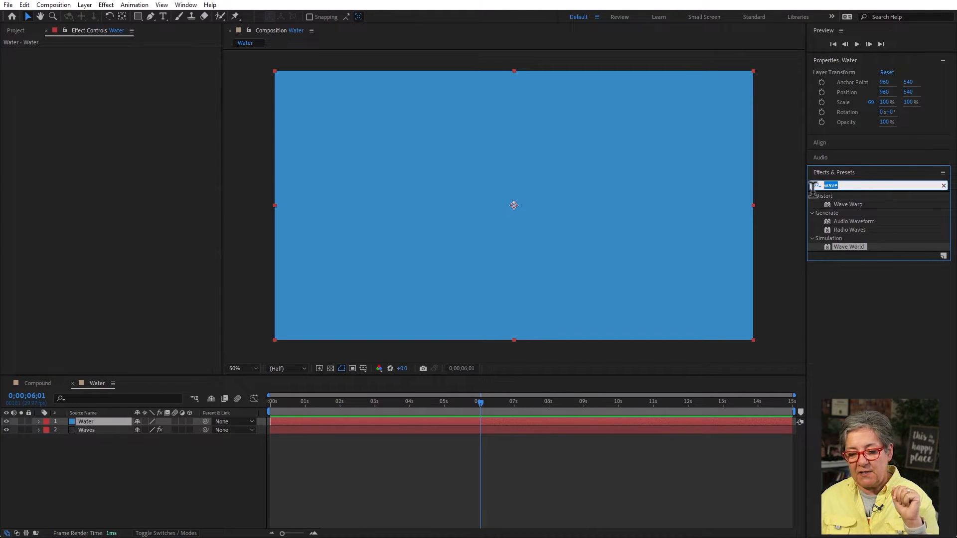
type("caus")
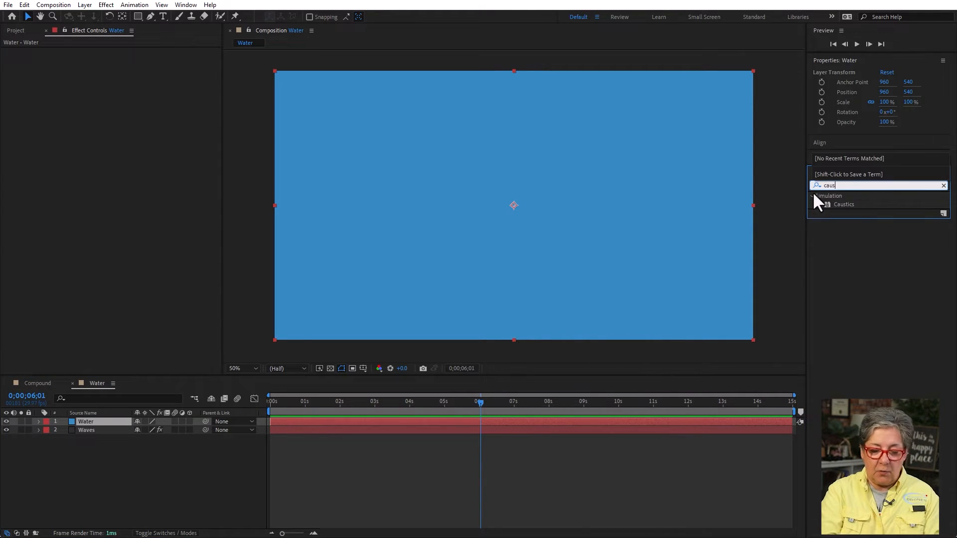
left_click_drag(828, 201, 518, 214)
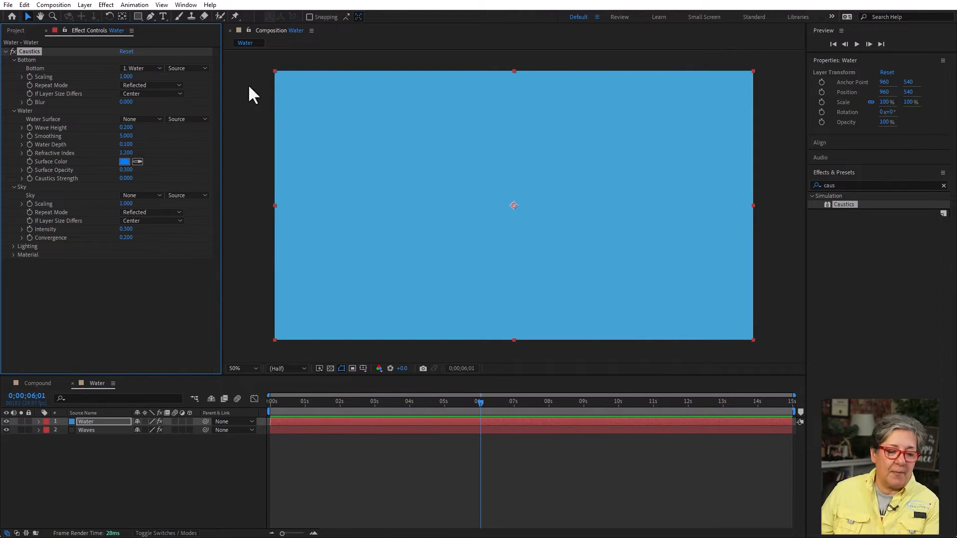
Step: Set the Caustics Water Surface to the Waves layer and scrub the timeline to check the result
left_click(14, 59)
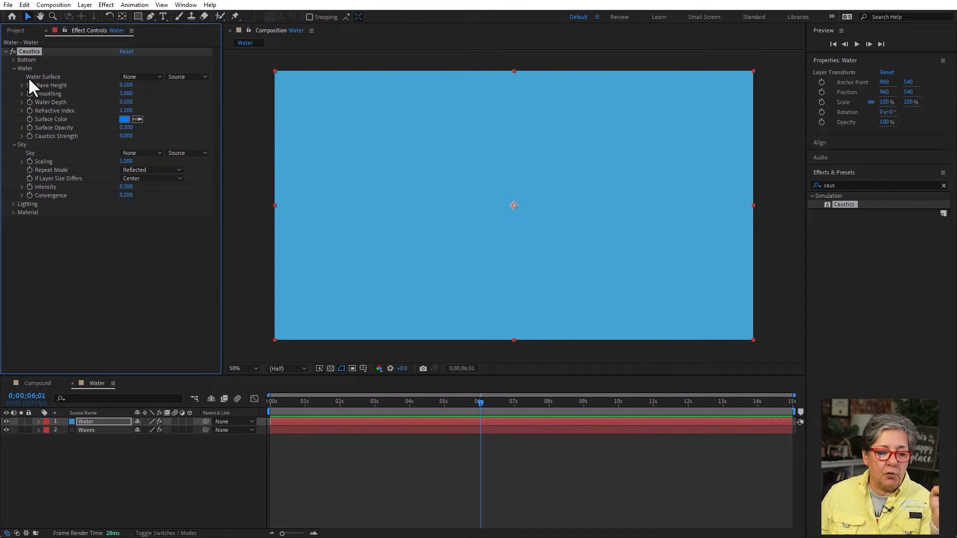
left_click(136, 76)
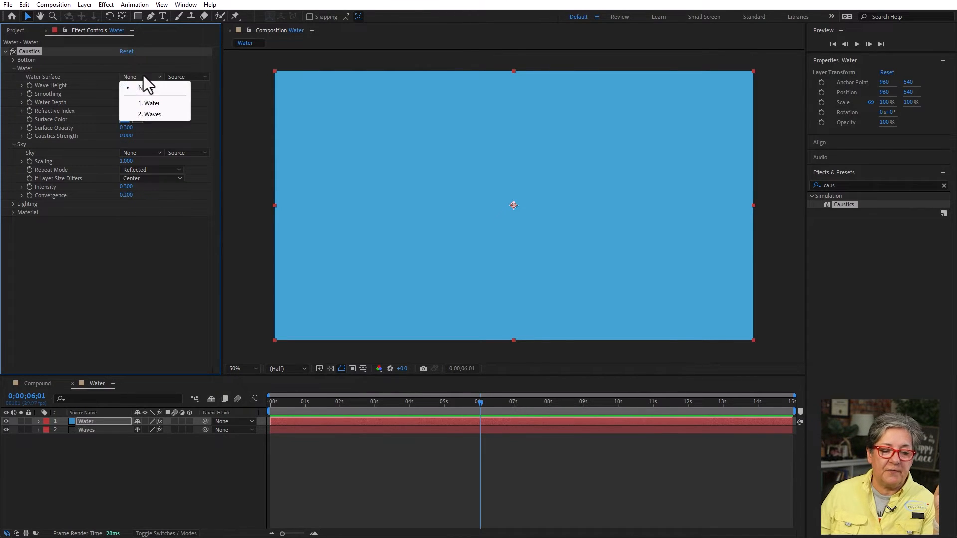
left_click(164, 112)
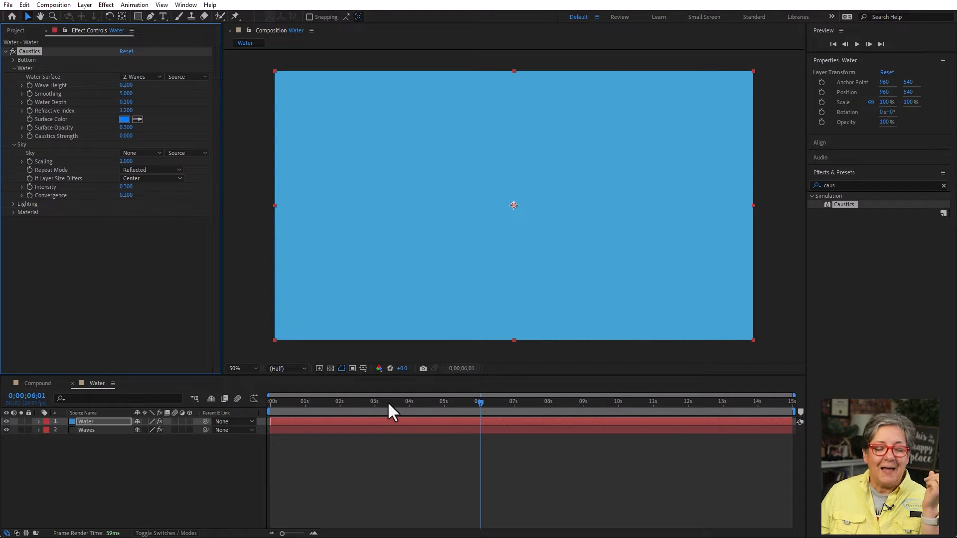
left_click_drag(268, 402, 424, 420)
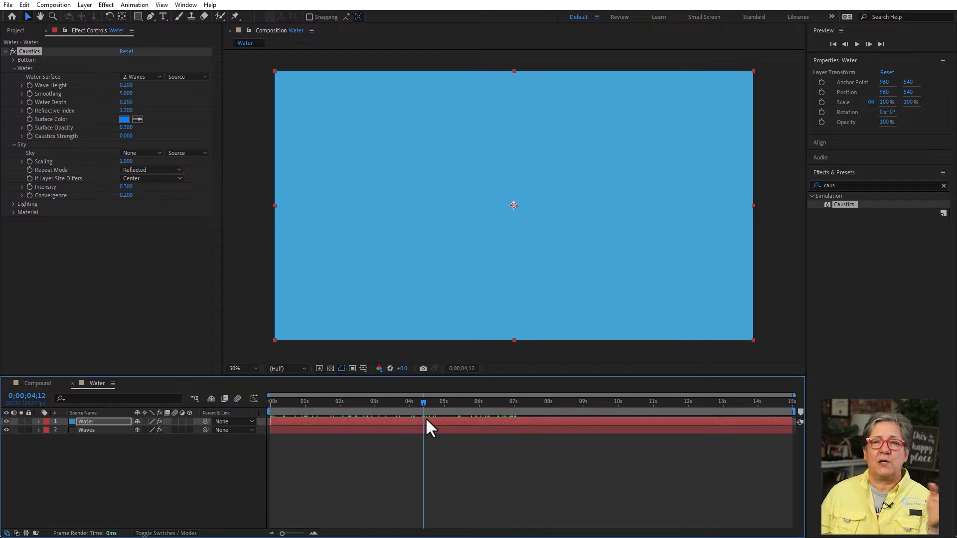
Step: Make the Water Surface read the Waves layer's Effects & Masks, and scrub through to about 0;00;07;21
left_click(185, 77)
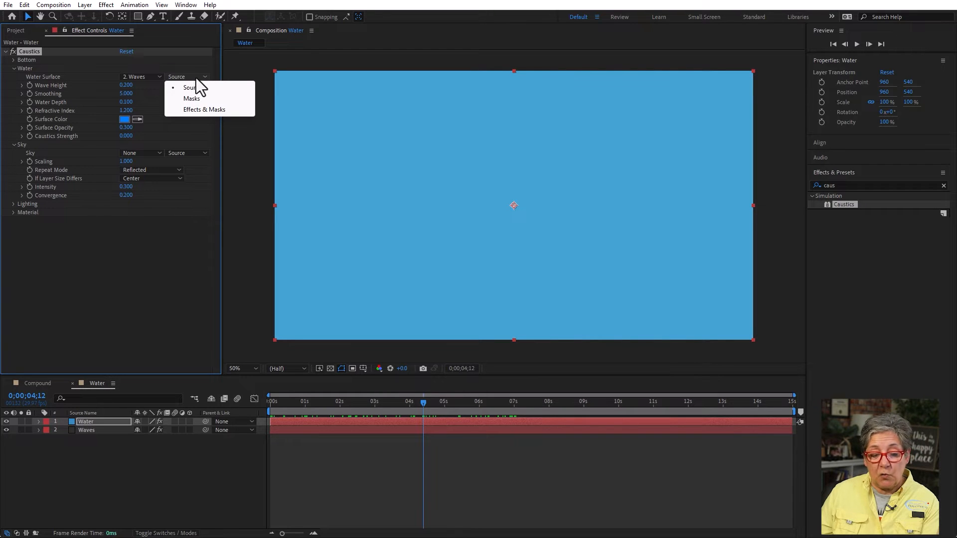
left_click(230, 108)
left_click_drag(367, 404, 542, 417)
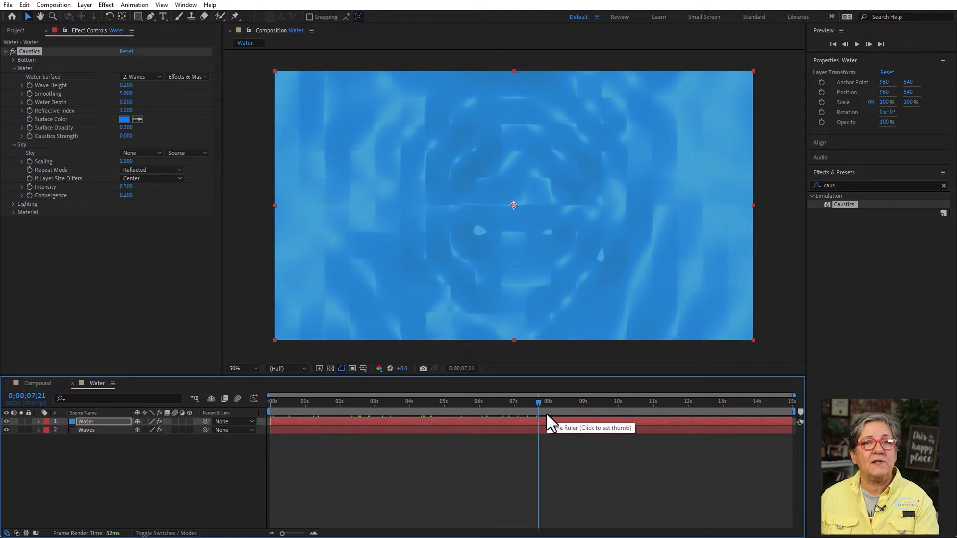
left_click(185, 76)
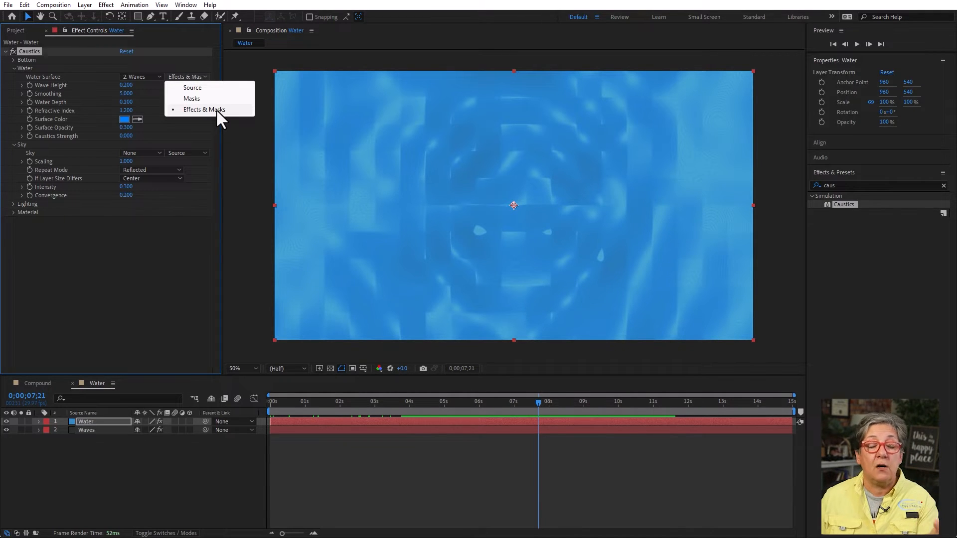
left_click(90, 420)
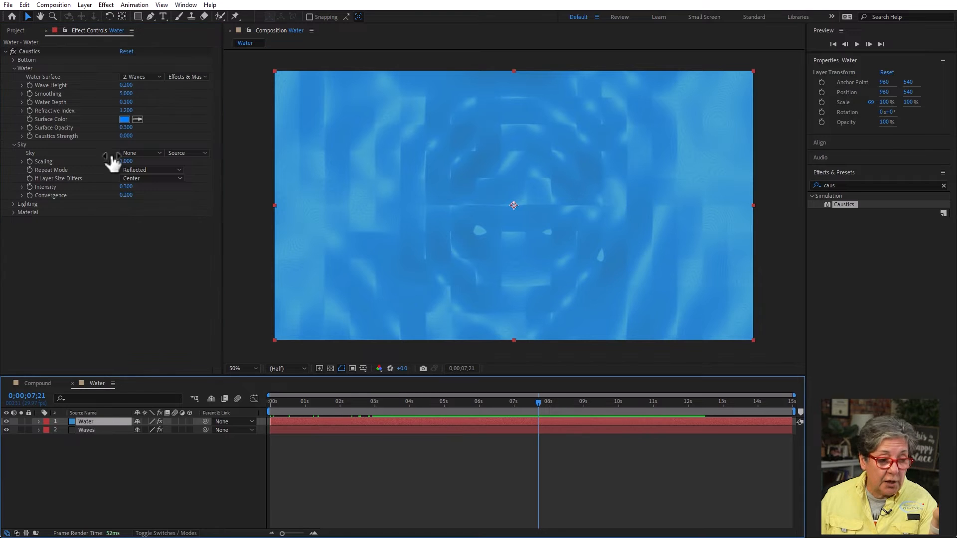
left_click(84, 5)
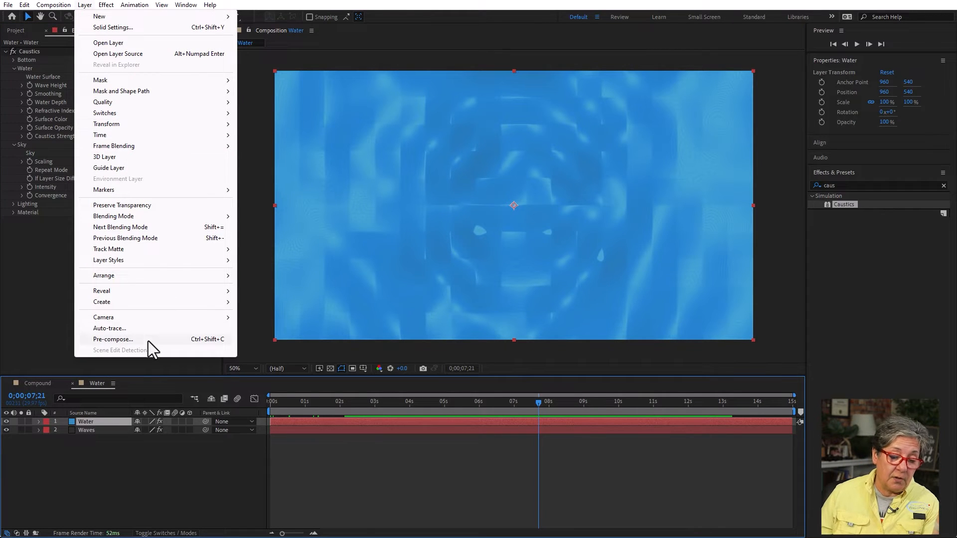
left_click(226, 490)
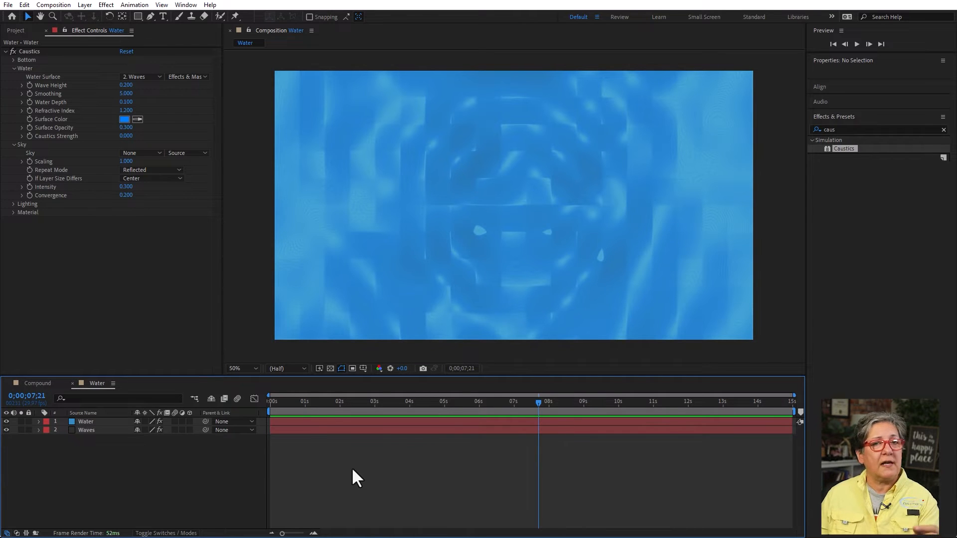
left_click(182, 76)
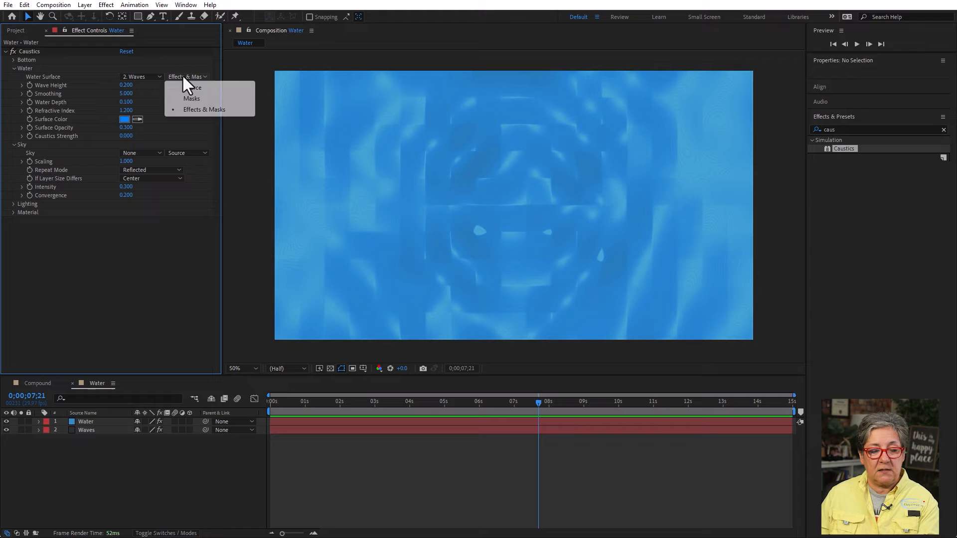
left_click(196, 109)
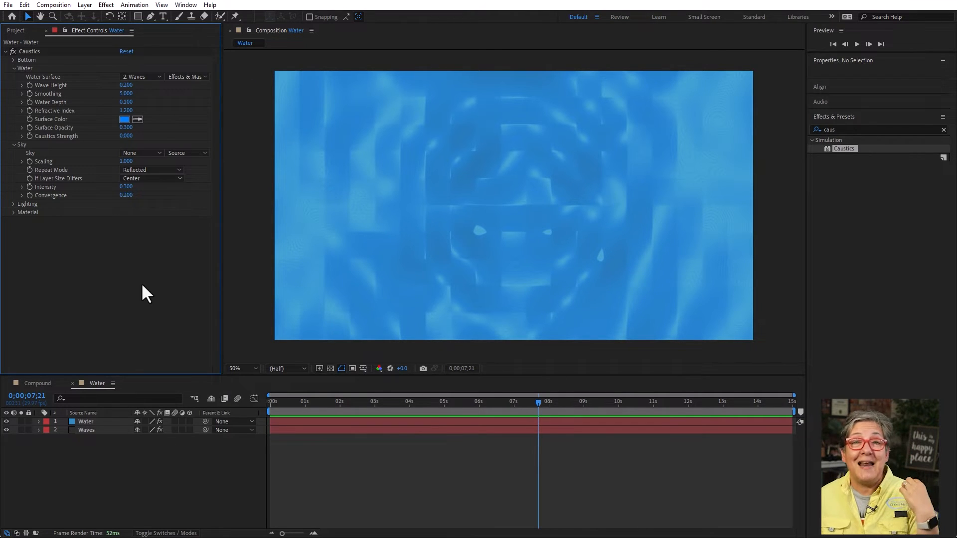
Step: Set the Caustics Smoothing to 50, Water Depth to 0.310 and Wave Height to 0.420
left_click_drag(126, 93, 728, 98)
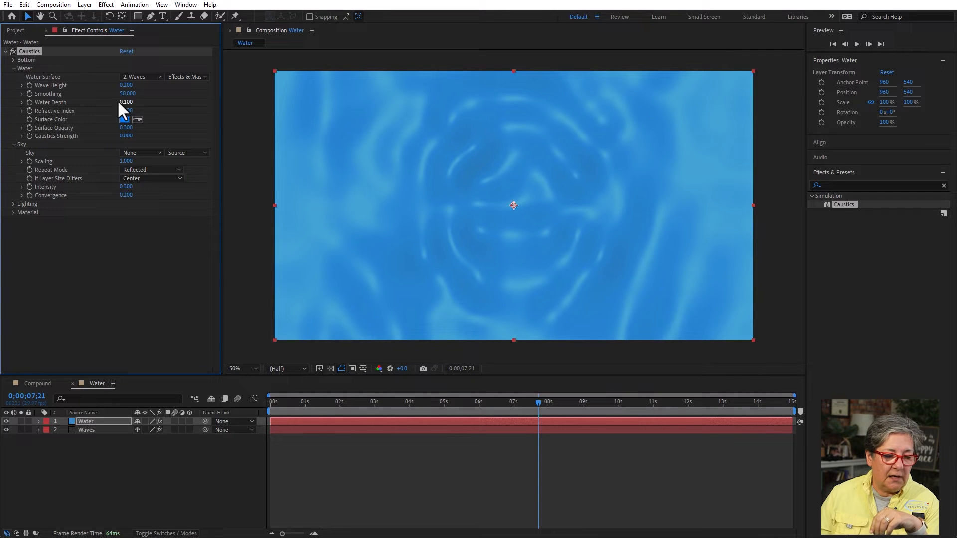
left_click_drag(120, 101, 138, 83)
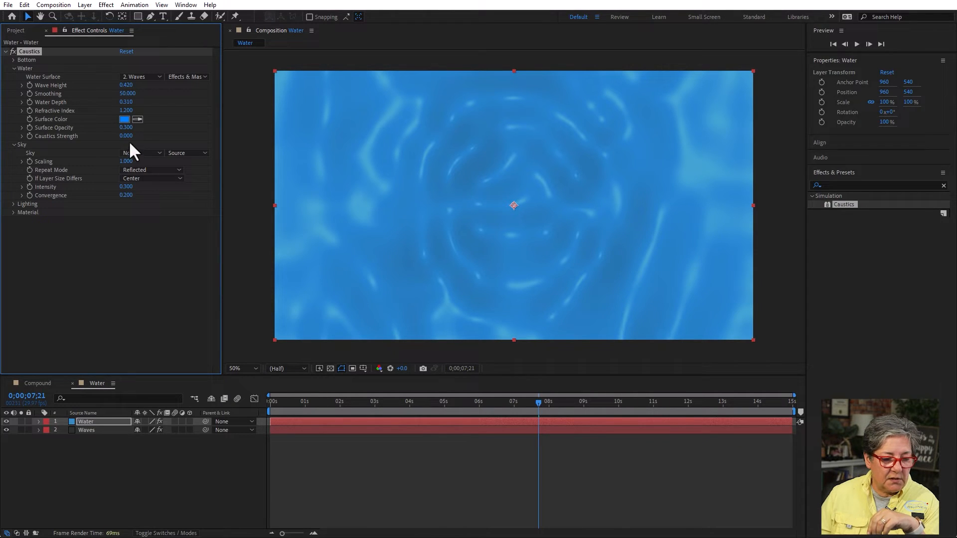
left_click_drag(126, 136, 127, 138)
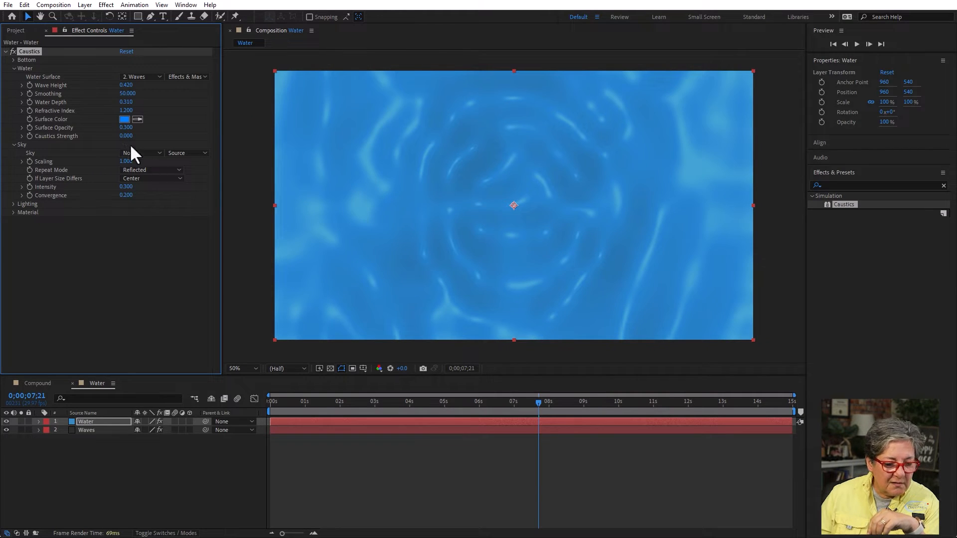
Step: Preview the rippling water from the start of the timeline, and park the playhead at 0;00;05;05
left_click_drag(344, 402, 187, 414)
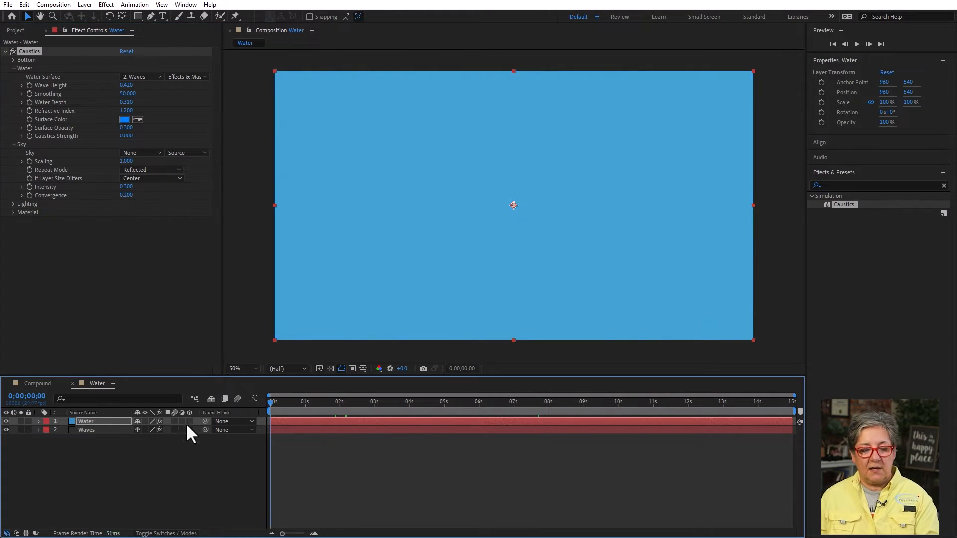
left_click(175, 469)
key("space")
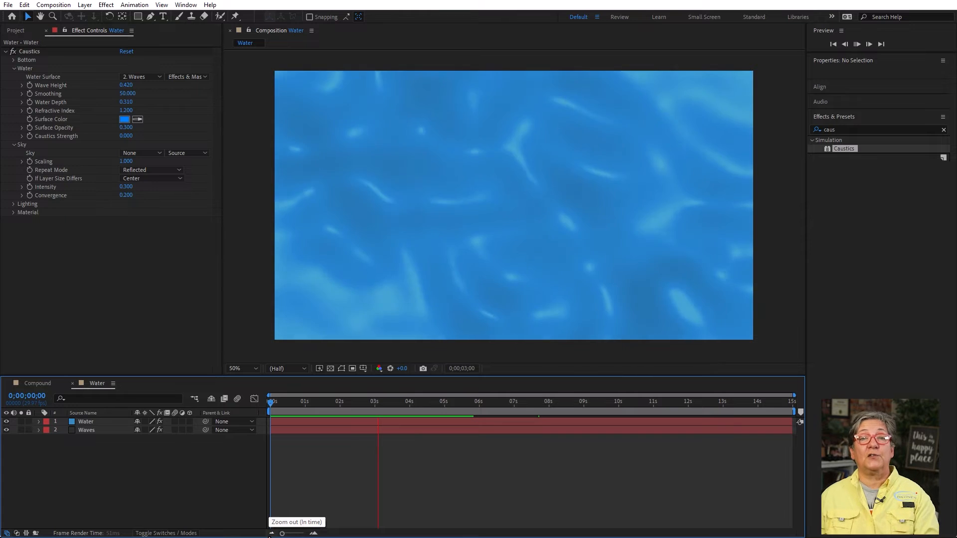
key("space")
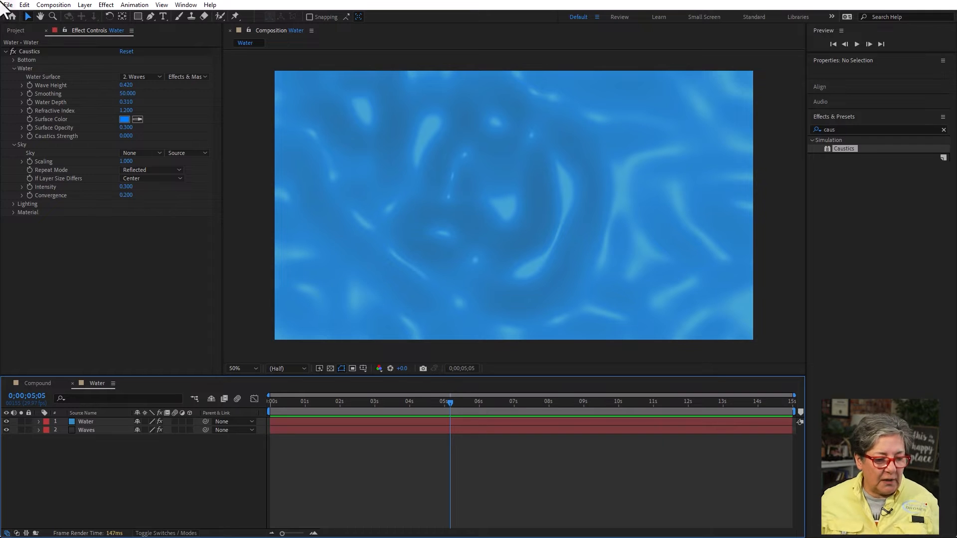
Step: Start importing a file into the project and browse to the After Effects Basic Training - Exercise Files folder
left_click(15, 31)
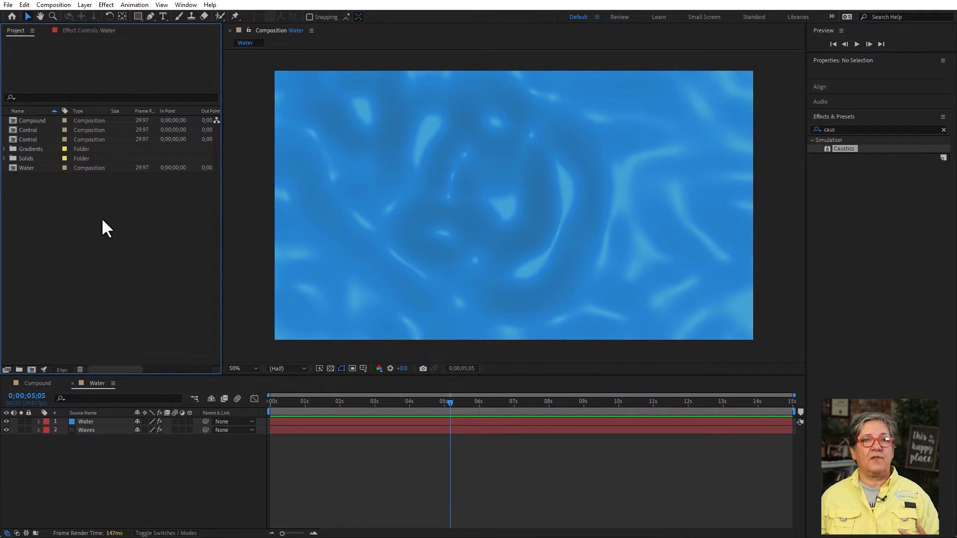
double_click(102, 225)
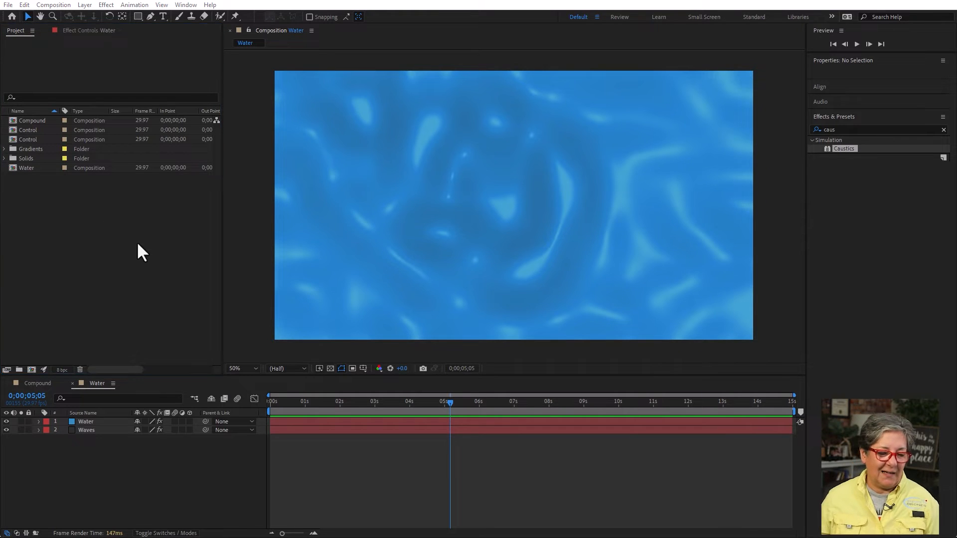
left_click(115, 29)
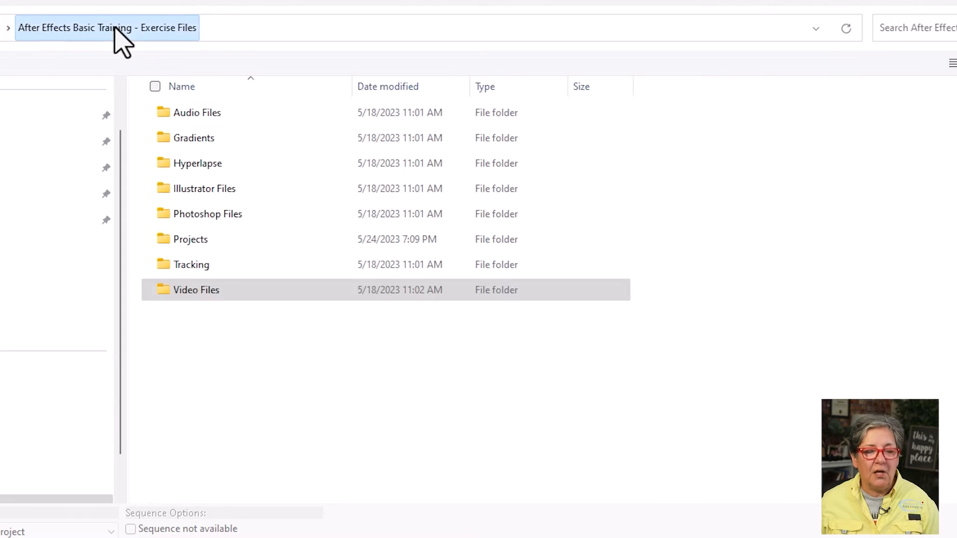
Step: Import Doggy.ai from the Illustrator Files folder as merged-layer footage and place it beneath Waves in the Water composition
double_click(199, 194)
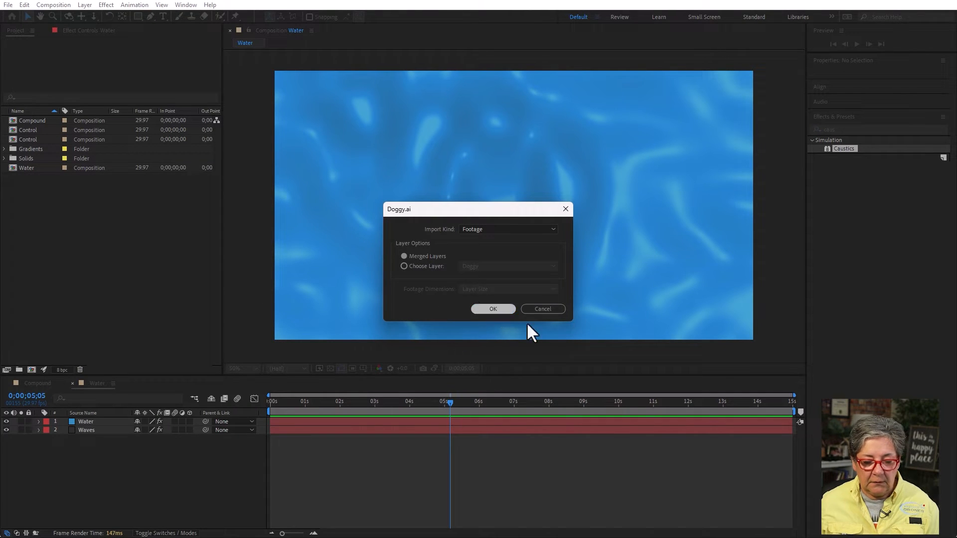
left_click(493, 308)
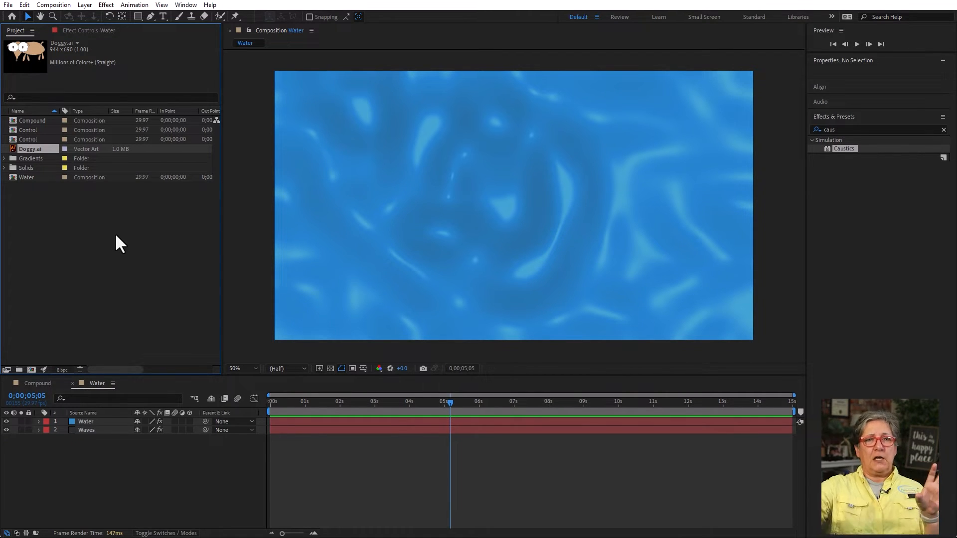
left_click_drag(16, 149, 145, 476)
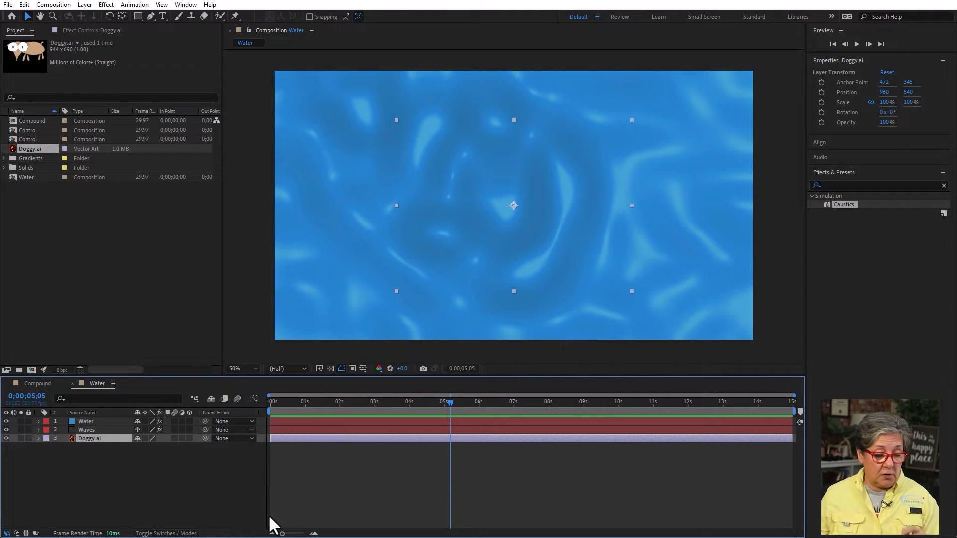
Step: Set the Bottom source of the Water layer's Caustics effect to Doggy.ai, using Effects & Masks
left_click(98, 422)
left_click(89, 30)
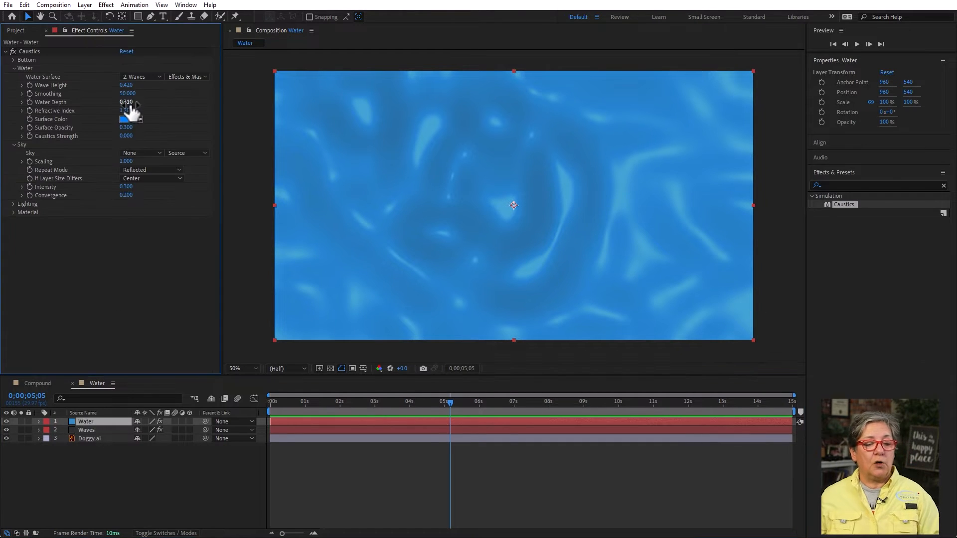
left_click(13, 67)
left_click(11, 58)
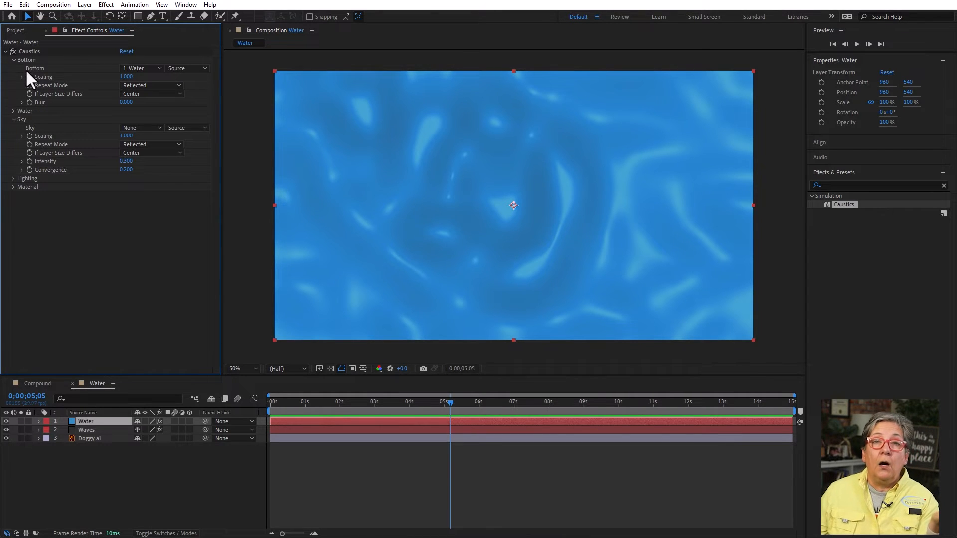
left_click(137, 69)
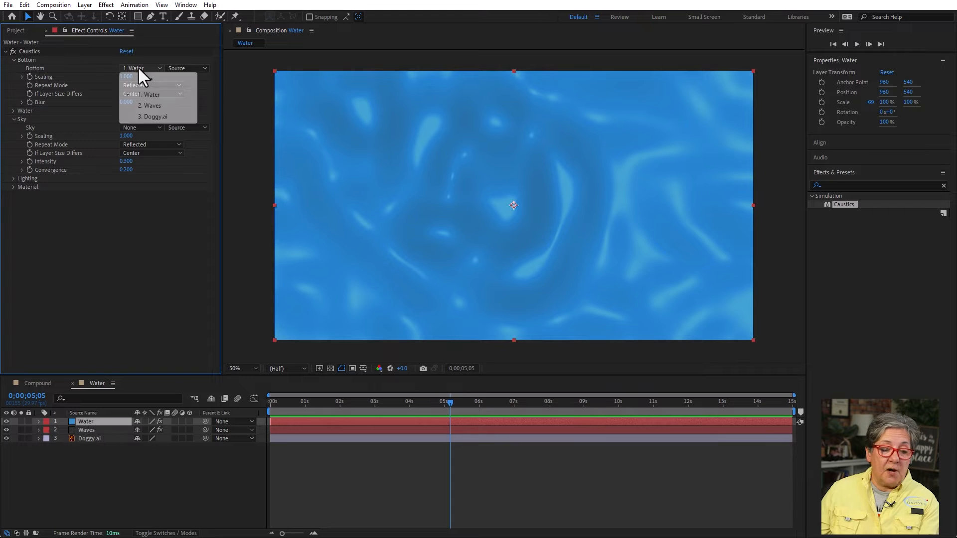
left_click(170, 117)
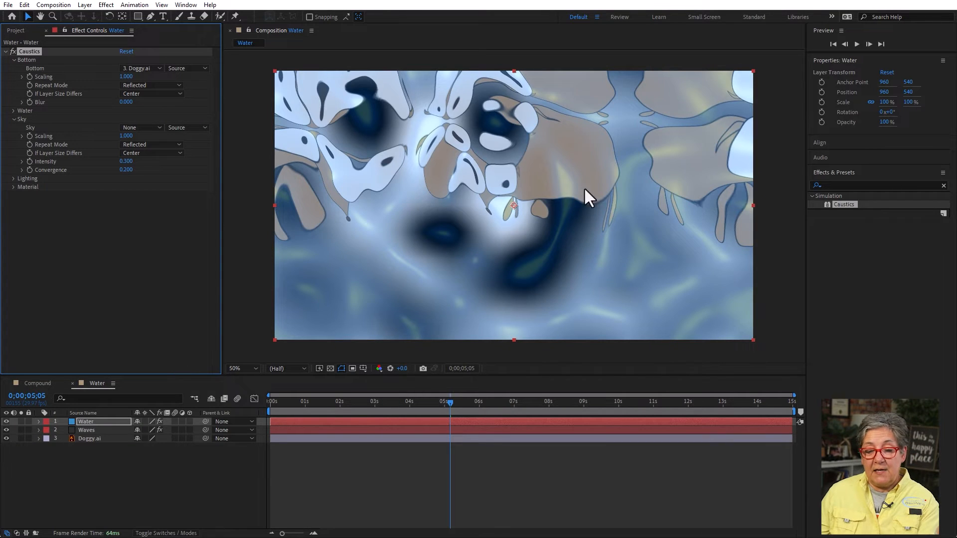
left_click(190, 68)
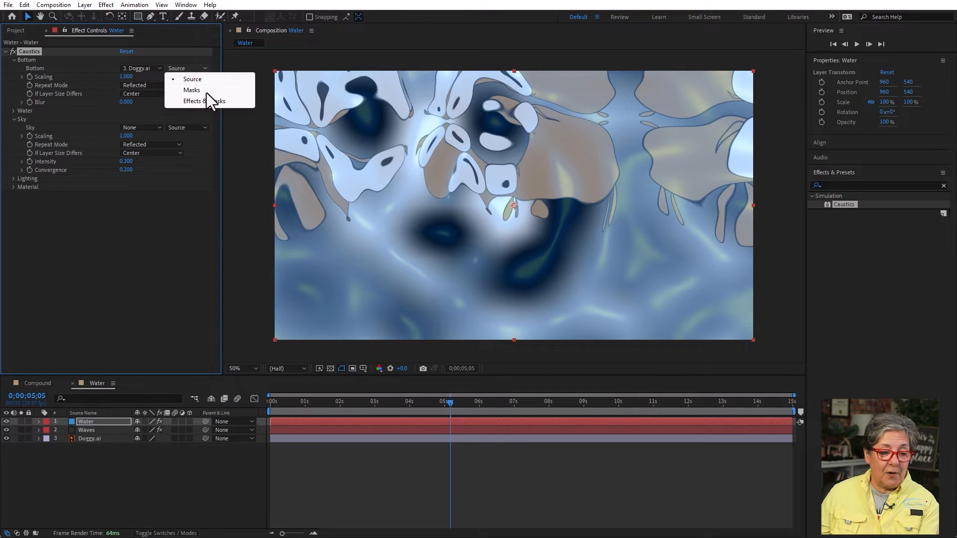
left_click(210, 102)
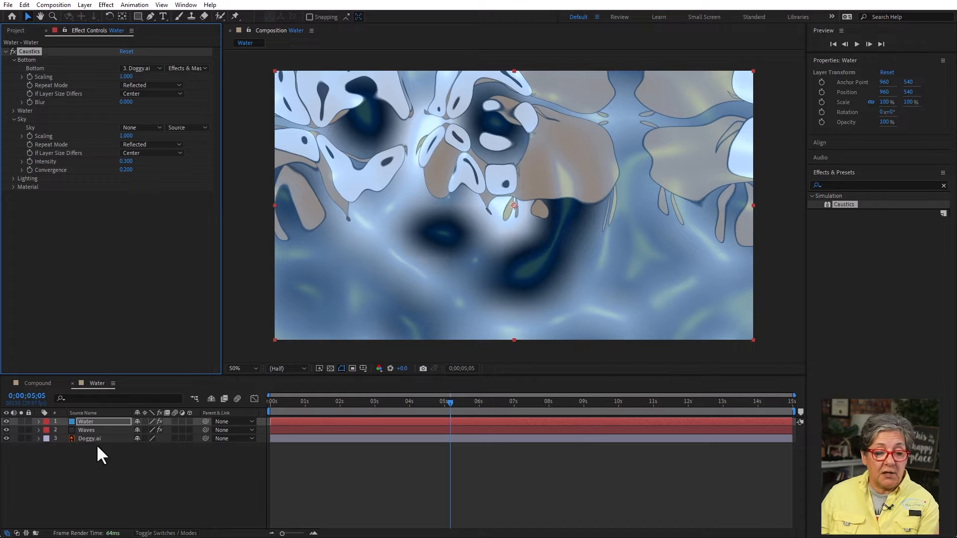
Step: Set the Caustics Bottom repeat mode to Once and its blur to 0.350, and preview the animation from the start
left_click(161, 84)
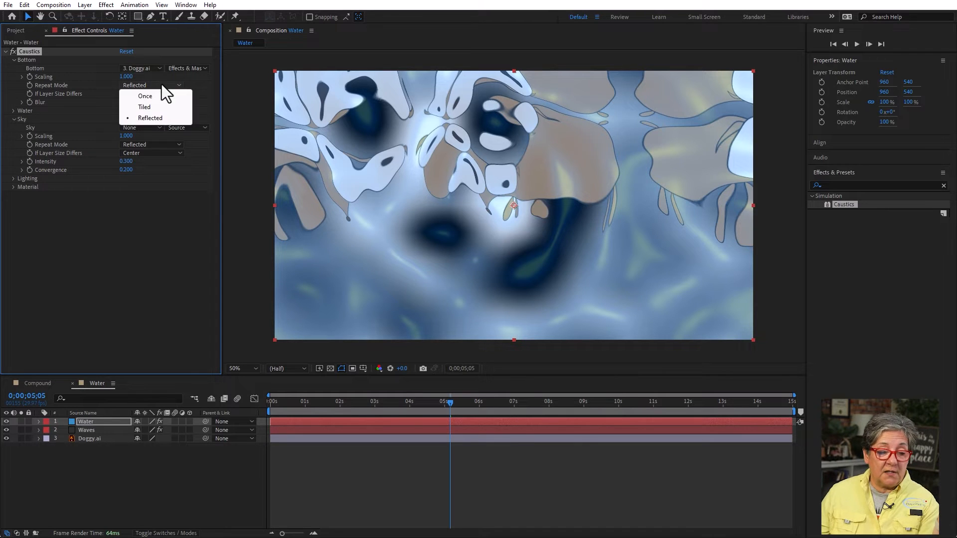
left_click(159, 96)
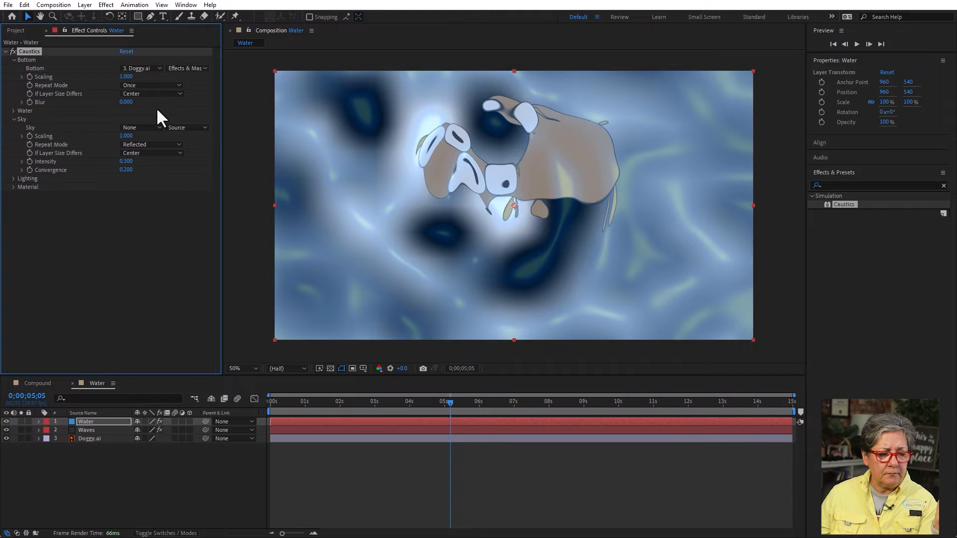
left_click_drag(128, 103, 142, 100)
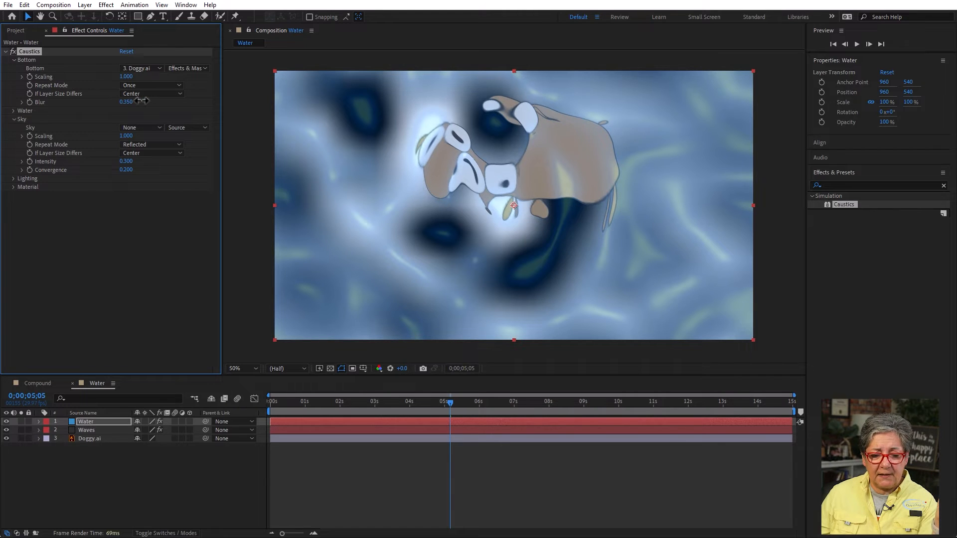
left_click(143, 268)
left_click_drag(316, 400, 162, 400)
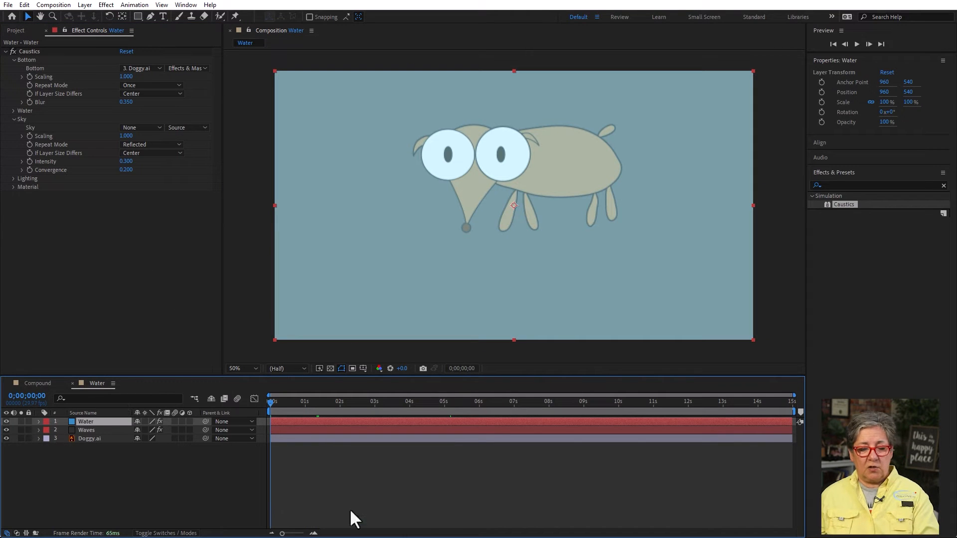
key("space")
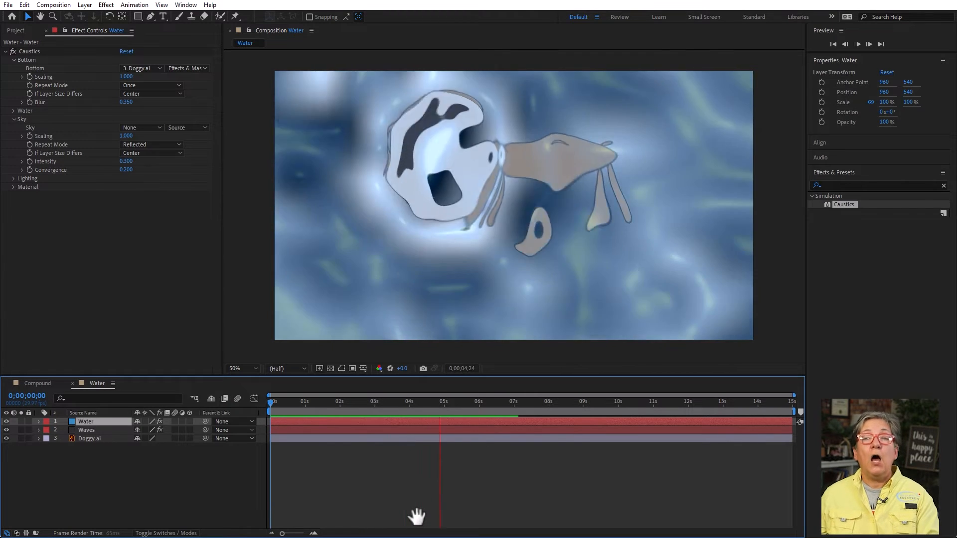
key("space")
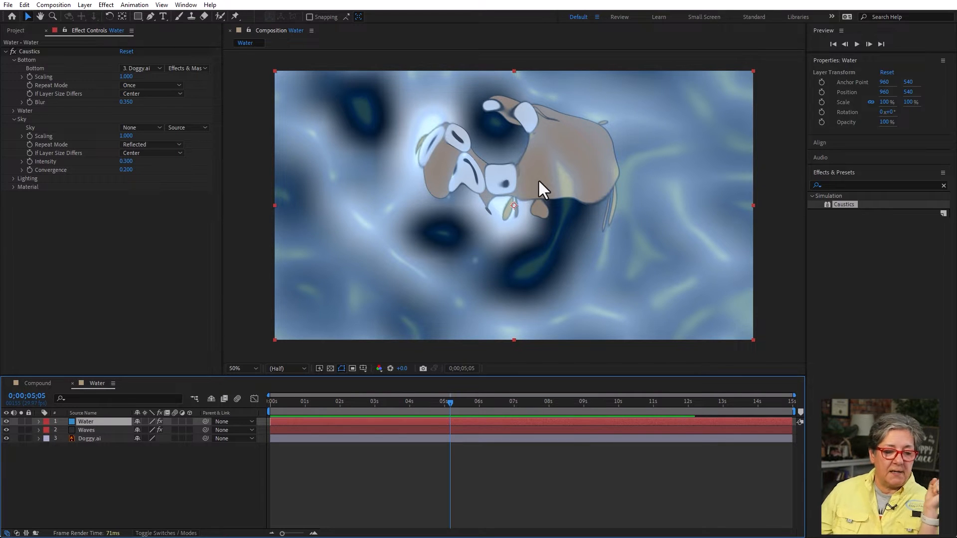
Step: Lower the Caustics Water Depth to 0.130 and scrub through the timeline to check the distortion
left_click(13, 111)
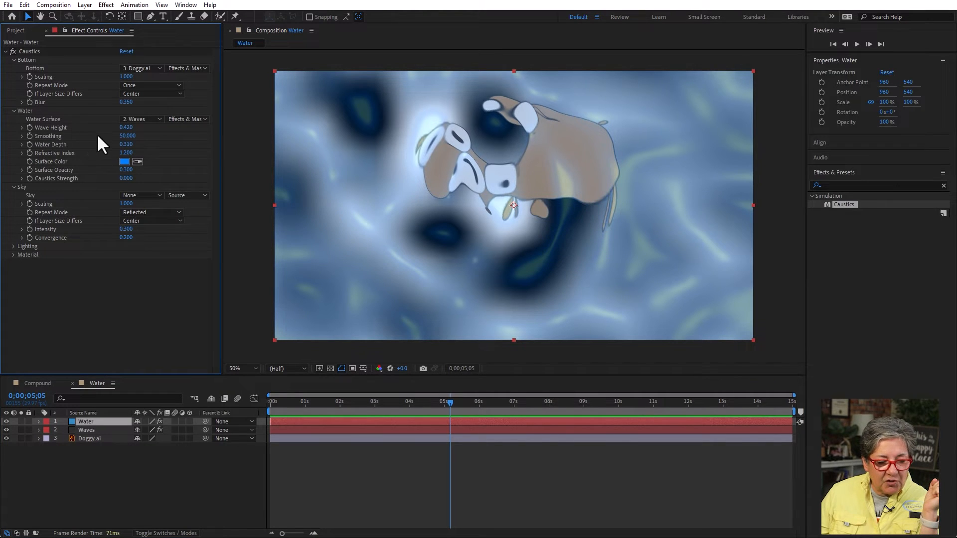
left_click_drag(126, 144, 91, 146)
left_click(388, 496)
left_click_drag(355, 402, 387, 402)
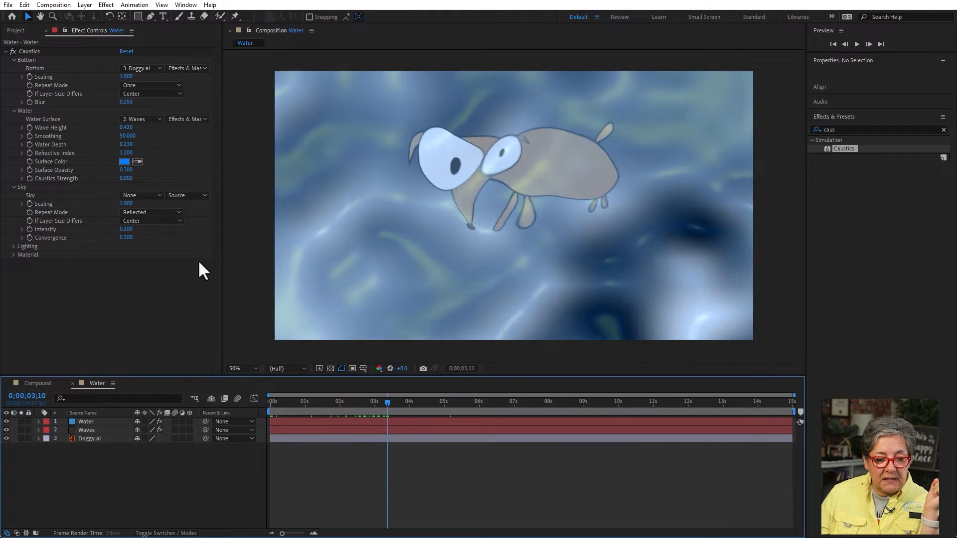
Step: Lower the Caustics Wave Height to 0.120 and preview the animation from the start
left_click(122, 127)
left_click_drag(118, 127, 115, 127)
left_click_drag(340, 400, 257, 409)
key("space")
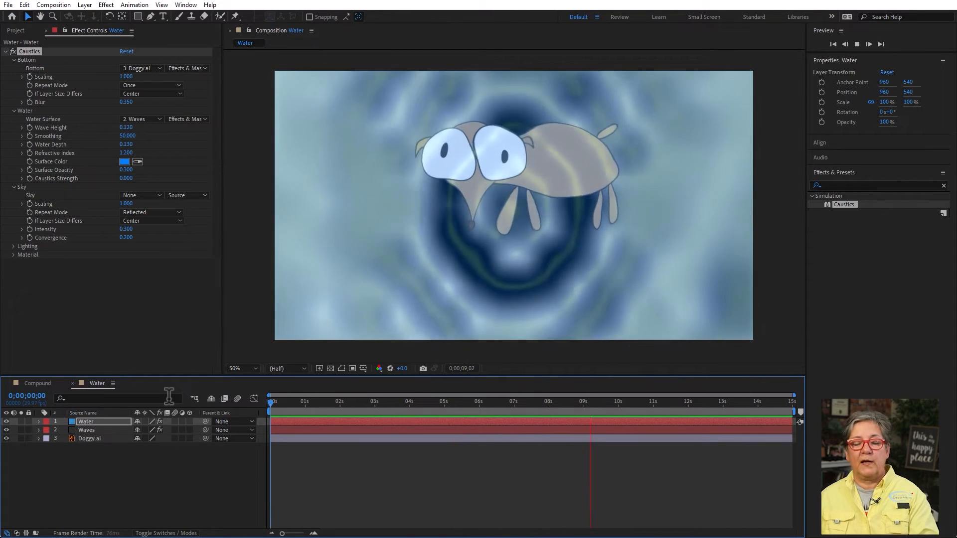
key("space")
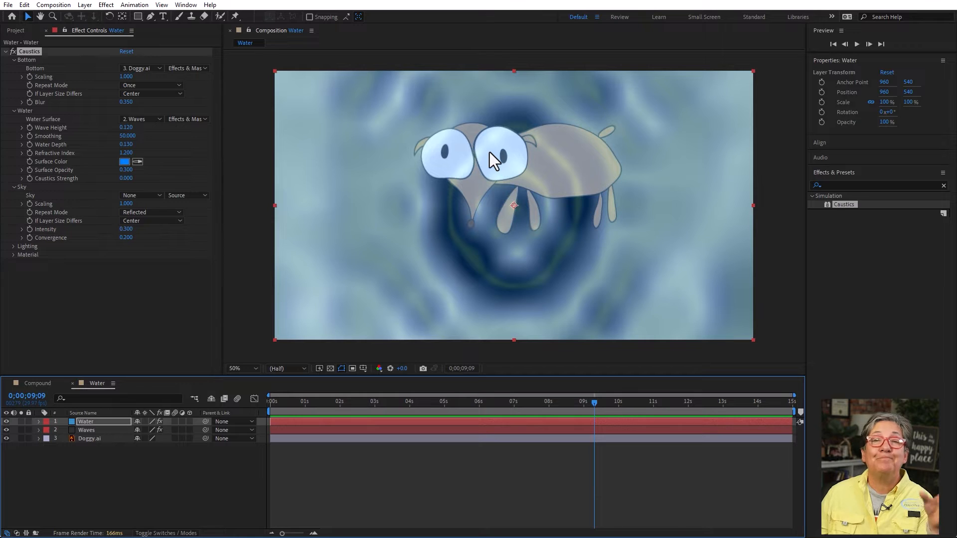
Step: Add a blue solid to the Water composition and place it beneath the Doggy.ai layer
left_click(92, 438)
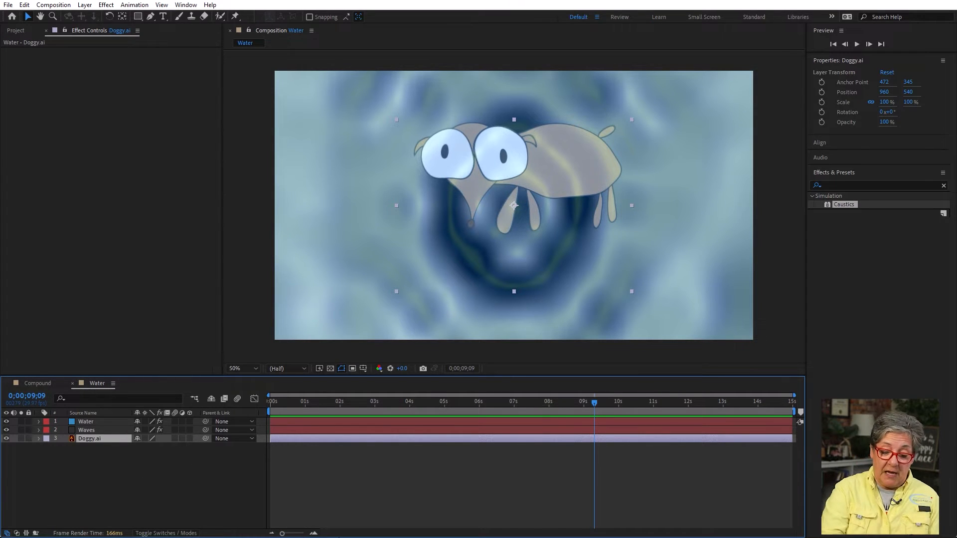
key("ctrl+y")
key("Return")
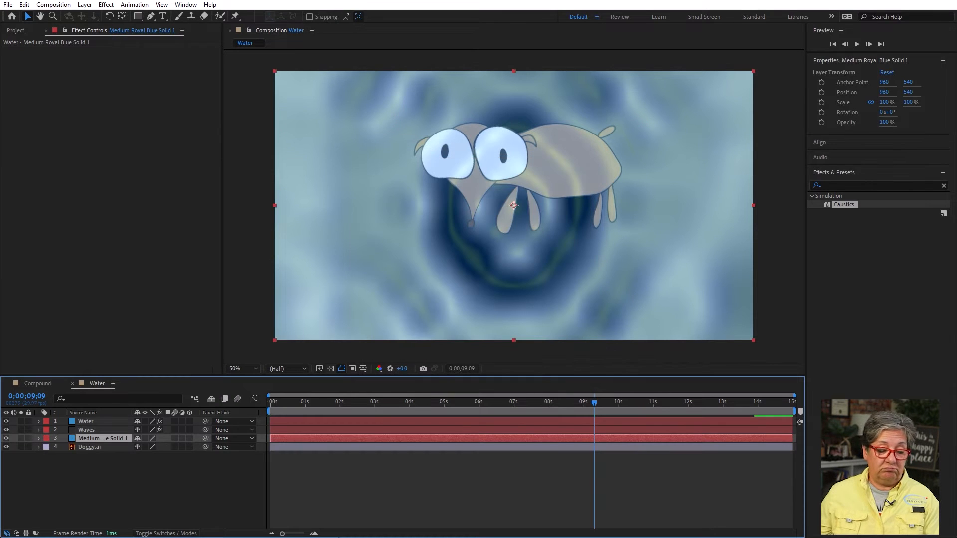
mouse_move(91, 438)
left_mouse_down()
mouse_move(95, 460)
mouse_move(80, 433)
left_mouse_up()
Step: Pre-compose Doggy.ai and the blue solid into a composition named Doggie Control, moving all attributes into it
left_click_drag(93, 468, 85, 439)
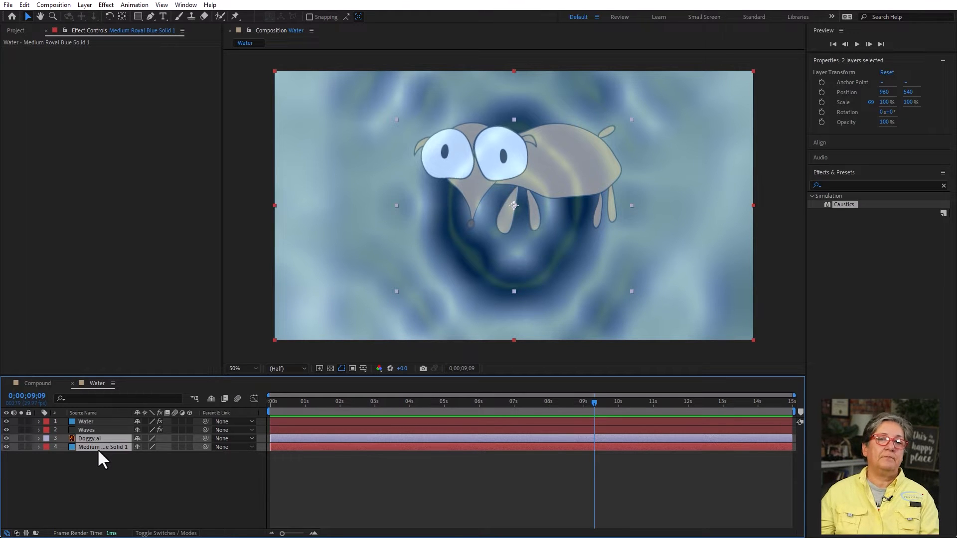
right_click(102, 458)
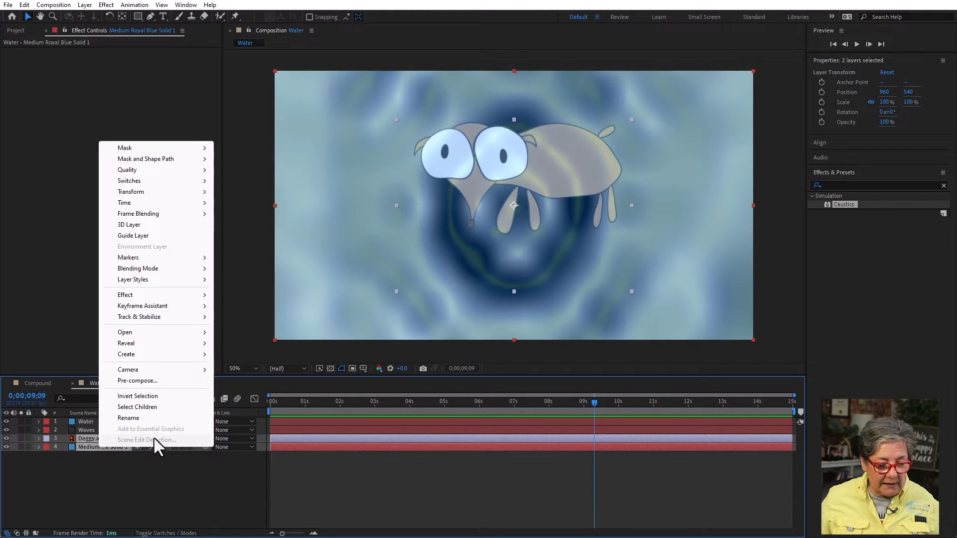
left_click(163, 383)
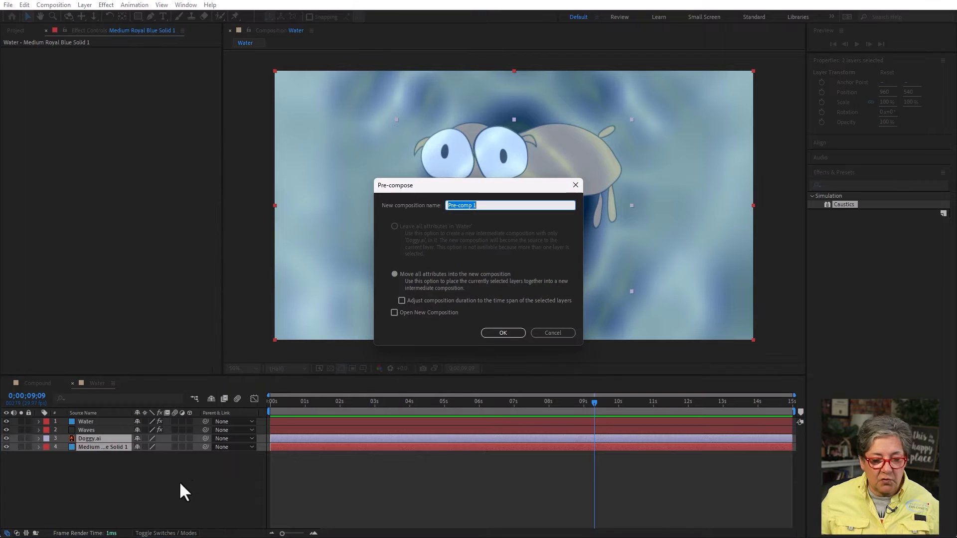
type("Dogg")
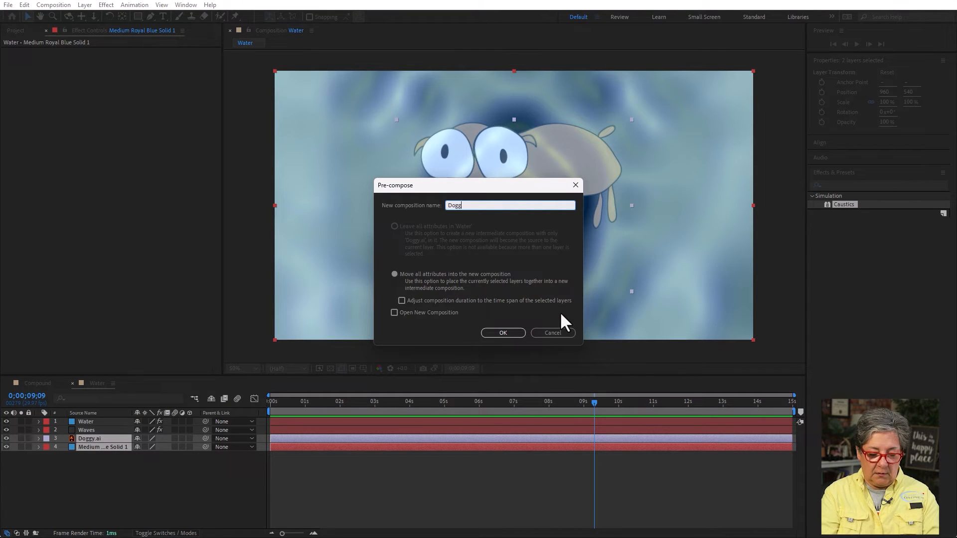
type("ie Control")
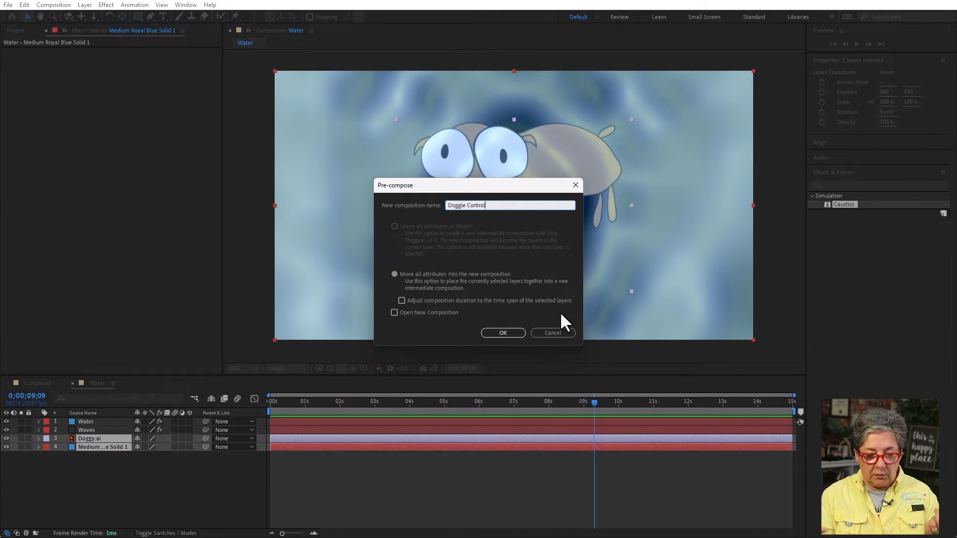
left_click(511, 333)
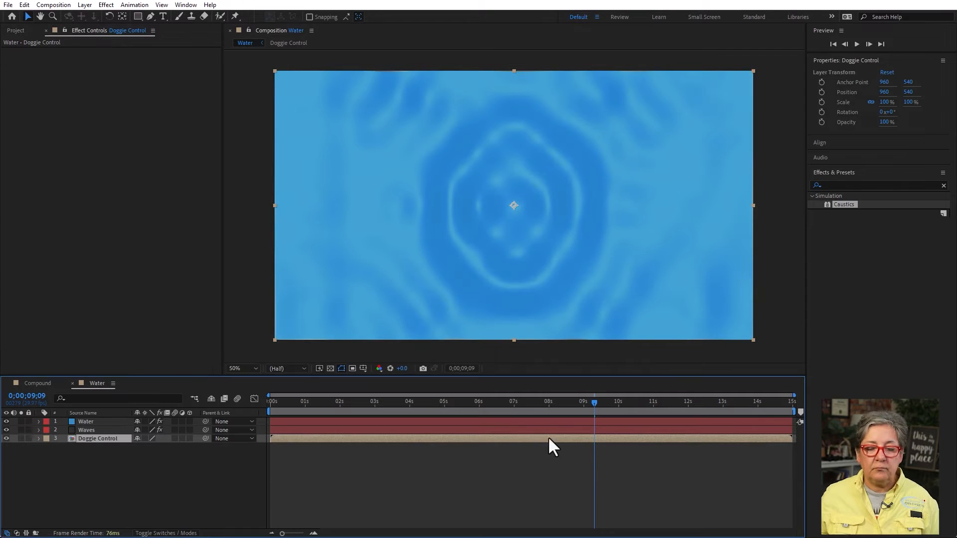
Step: Set the Bottom source of the Water layer's Caustics effect to Doggie Control and preview the Water composition from the start
double_click(75, 440)
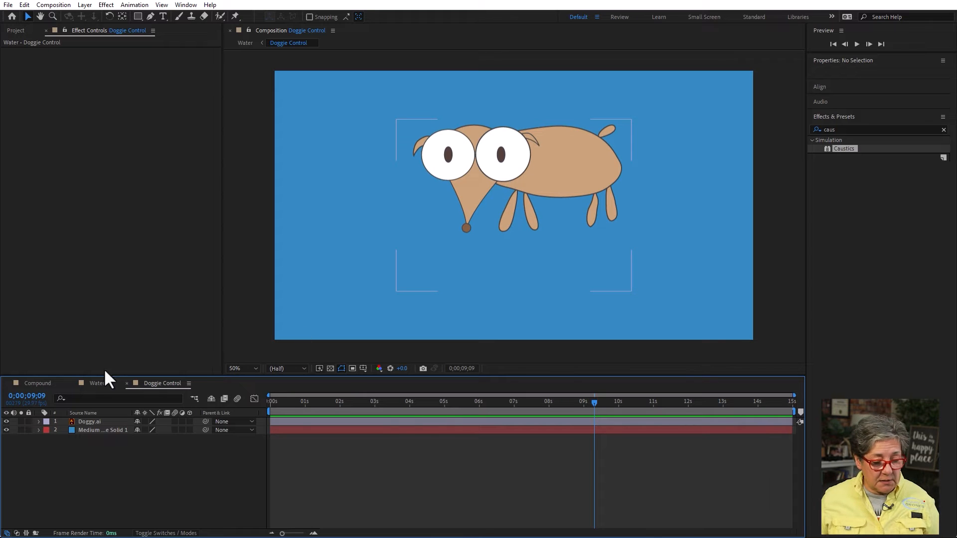
left_click(97, 384)
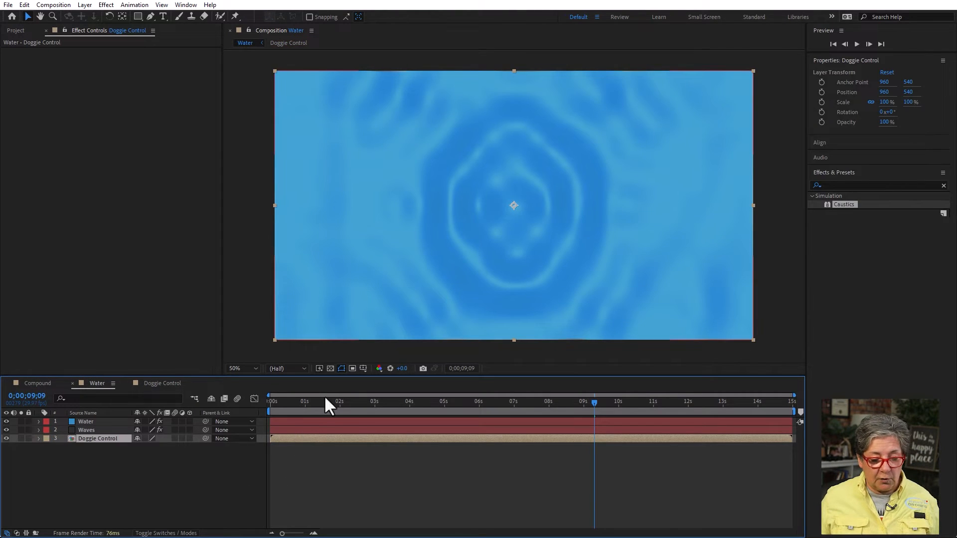
left_click_drag(309, 412, 343, 418)
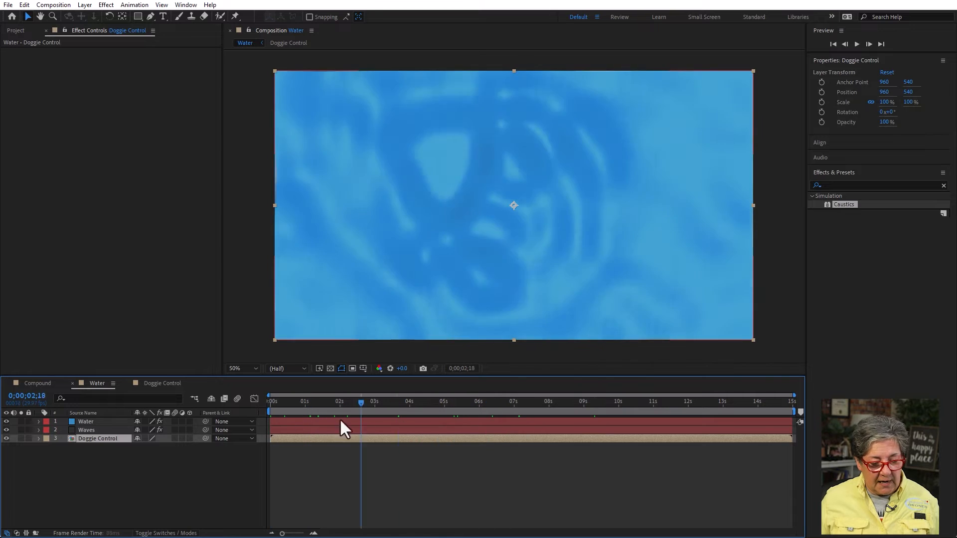
left_click_drag(89, 421, 151, 68)
left_click(151, 68)
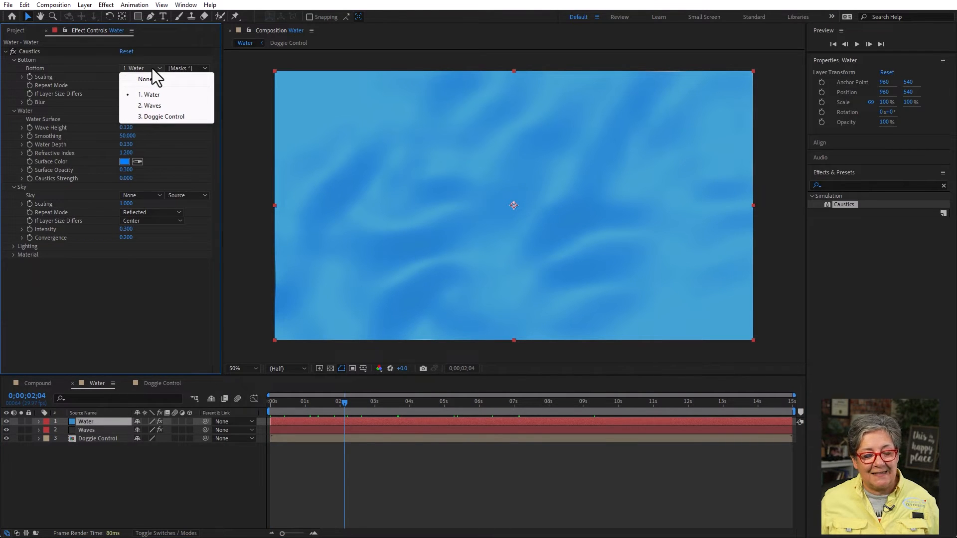
left_click(186, 117)
left_click(446, 491)
left_click_drag(301, 402, 259, 414)
key("space")
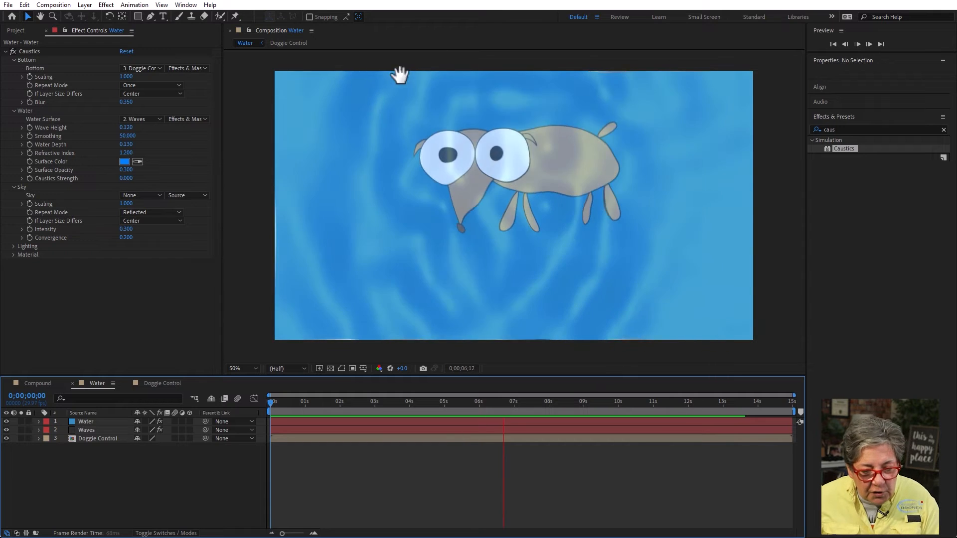
key("space")
key("space")
key("space")
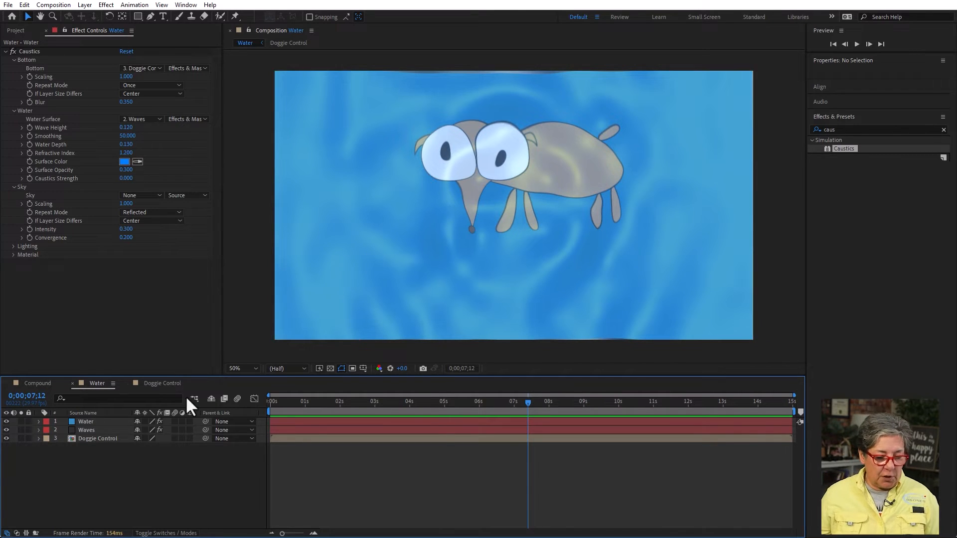
Step: Enlarge the Doggie Control composition to 2145 x 1207 px with its aspect ratio locked
left_click(166, 384)
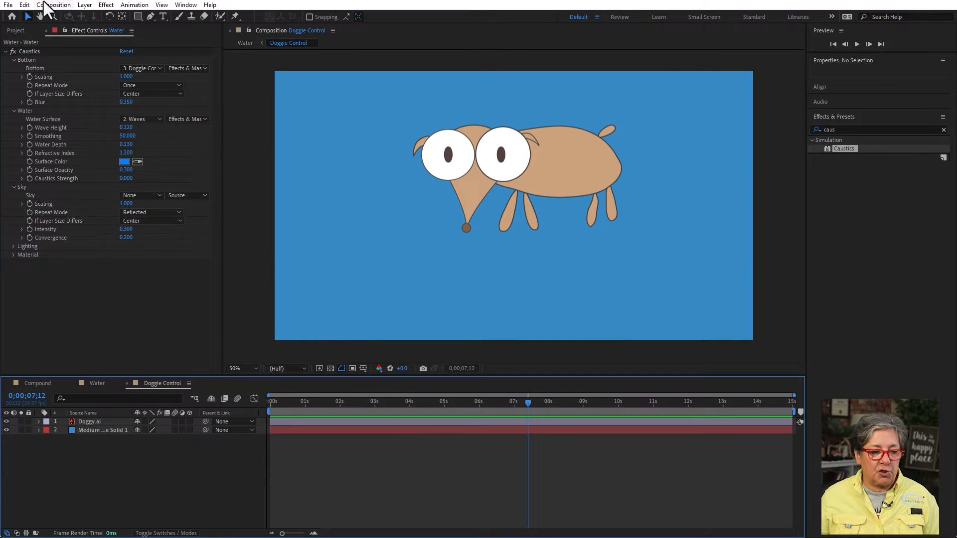
left_click(58, 6)
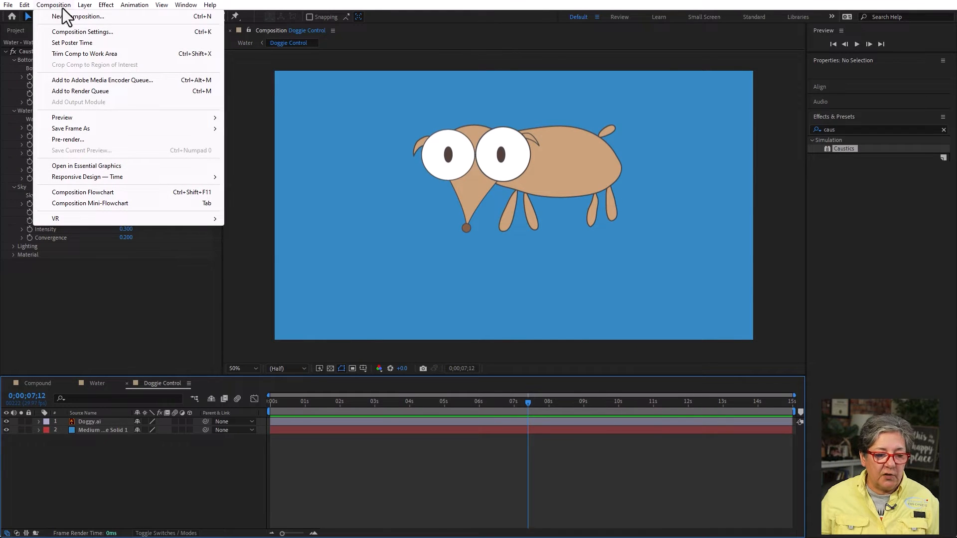
left_click(82, 32)
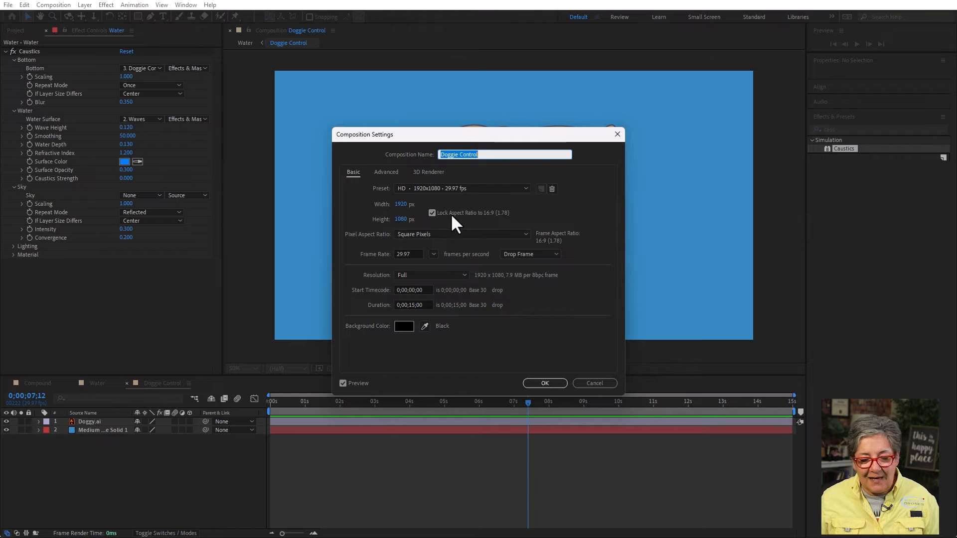
left_click_drag(400, 205, 505, 200)
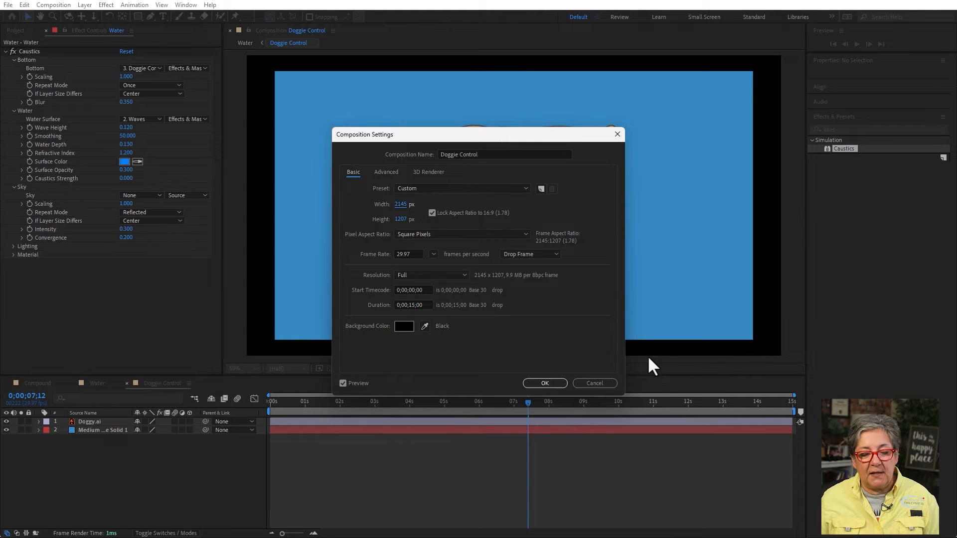
left_click(558, 384)
Step: Scale the blue solid in Doggie Control up to 319% so it overfills the frame
left_click(107, 430)
key("s")
left_click_drag(147, 439, 246, 426)
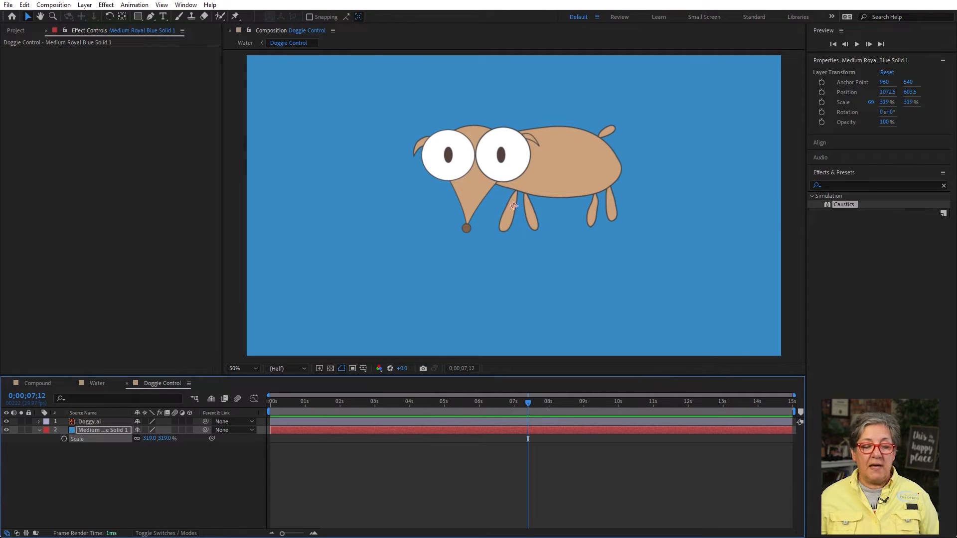
Step: Preview the Water composition from the start to check the edges of the rippling water
left_click(98, 386)
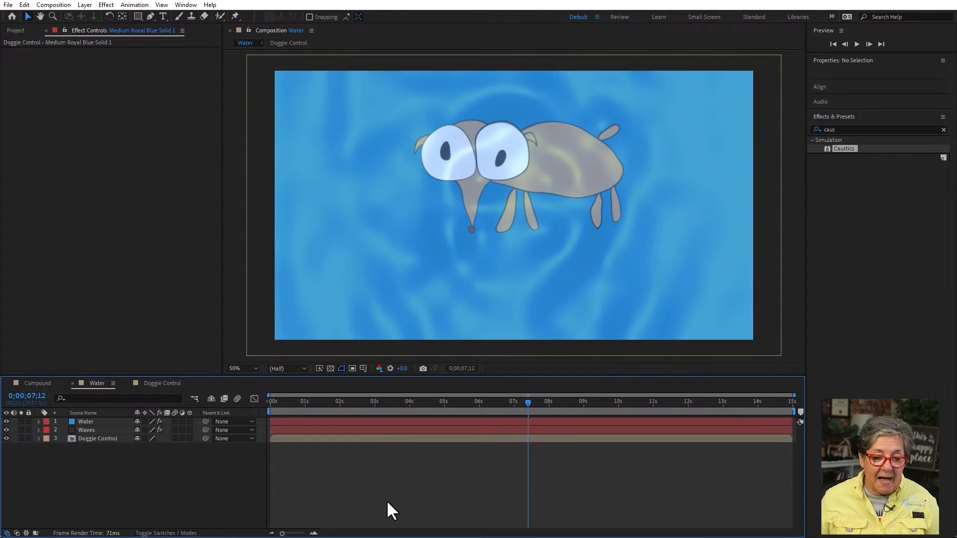
key("Home")
key("space")
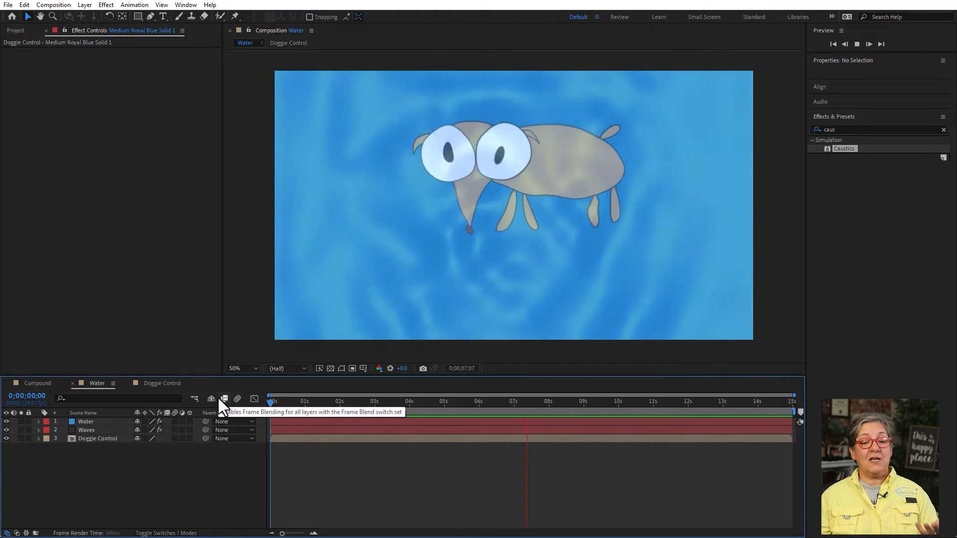
key("space")
Step: Set the Light Type of the Water layer's Caustics to Point Source and move the light to about 226, 204
left_click(92, 422)
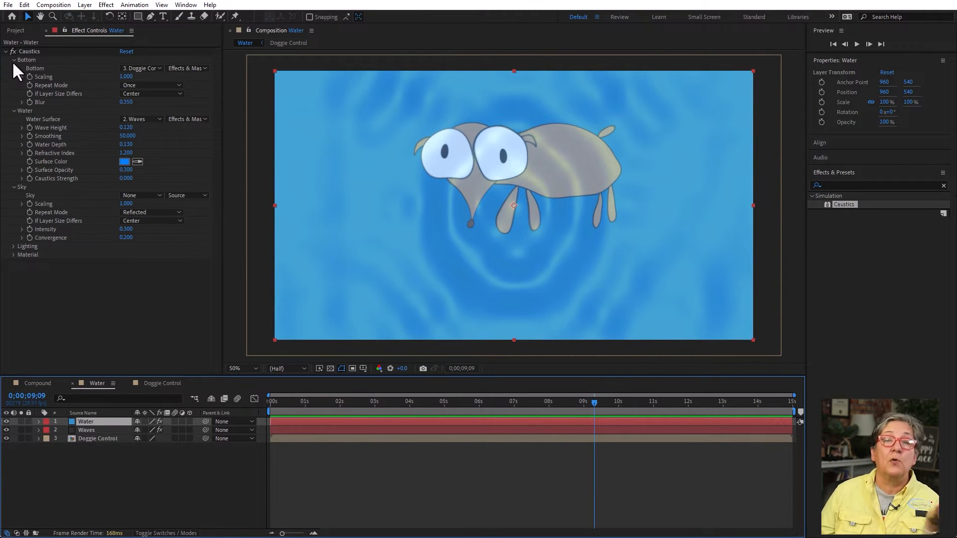
left_click(27, 58)
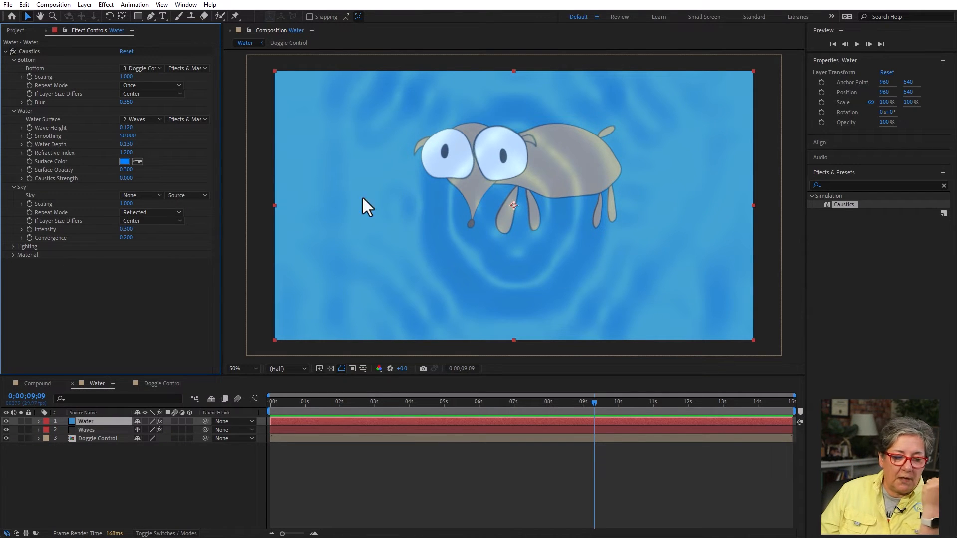
left_click(14, 111)
left_click(14, 60)
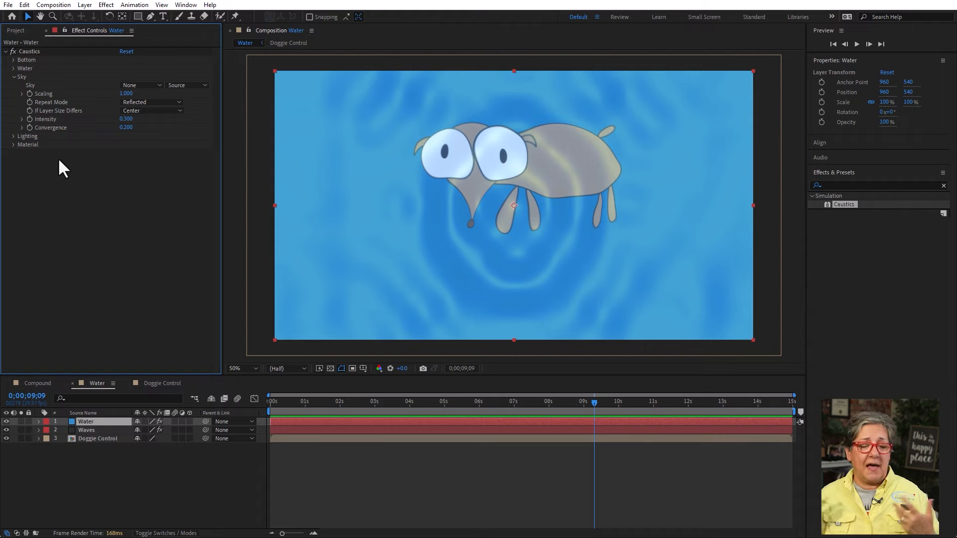
left_click(13, 77)
left_click(13, 85)
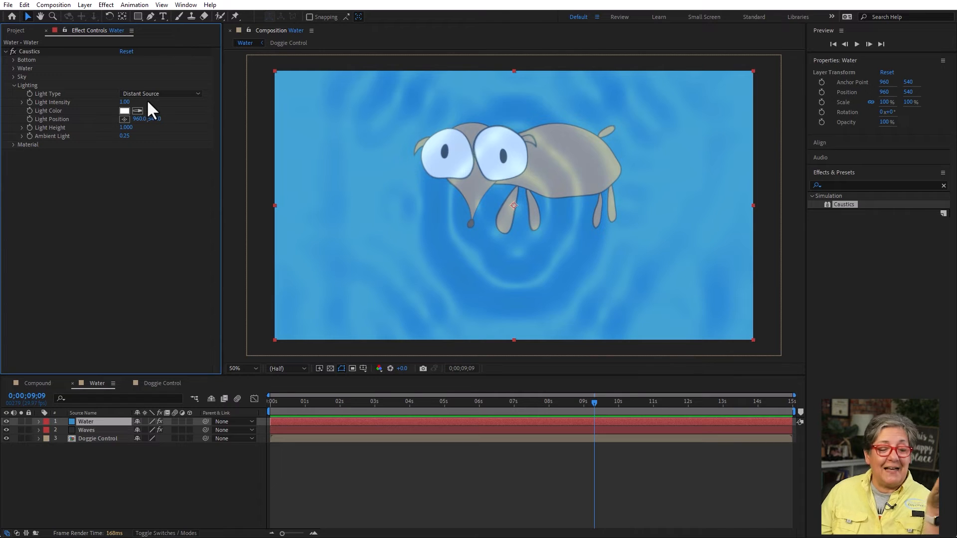
left_click(179, 93)
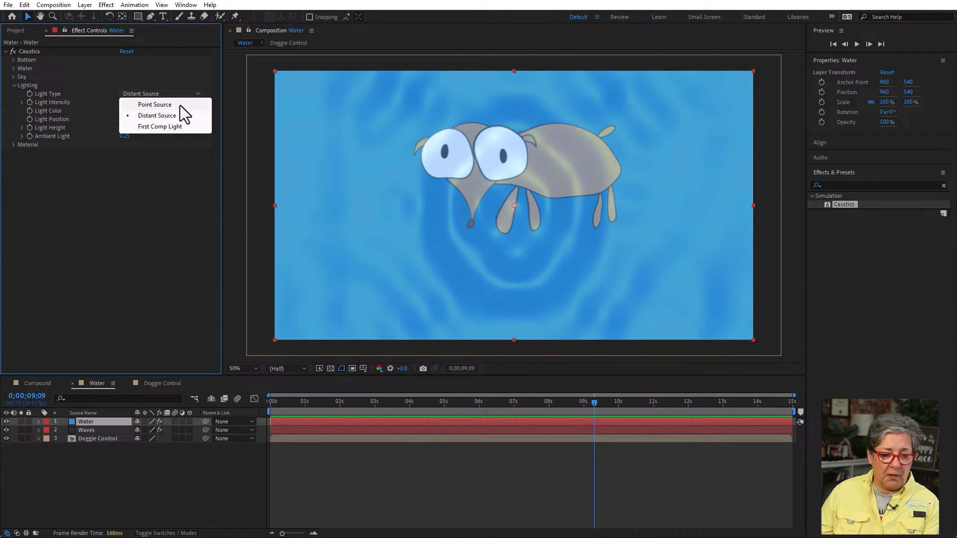
left_click(180, 105)
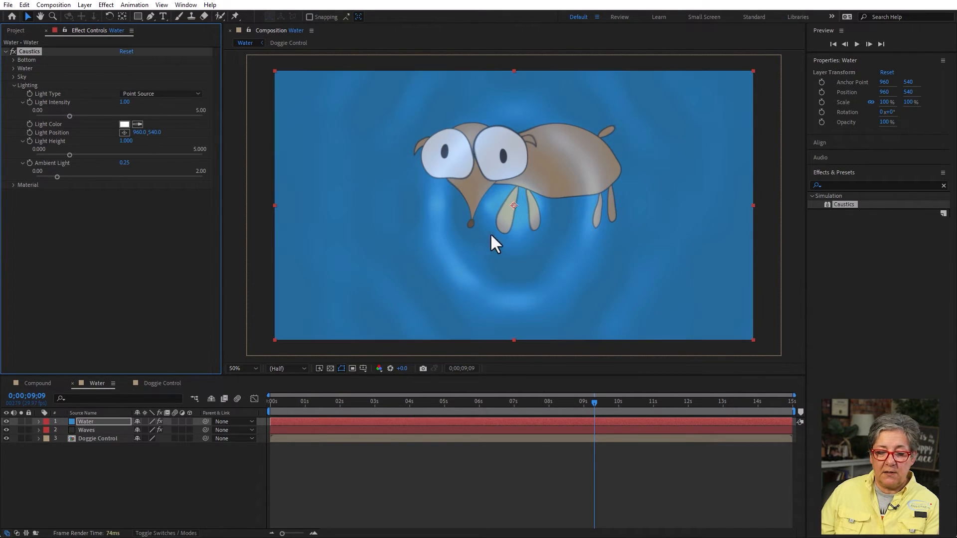
left_click_drag(513, 204, 330, 121)
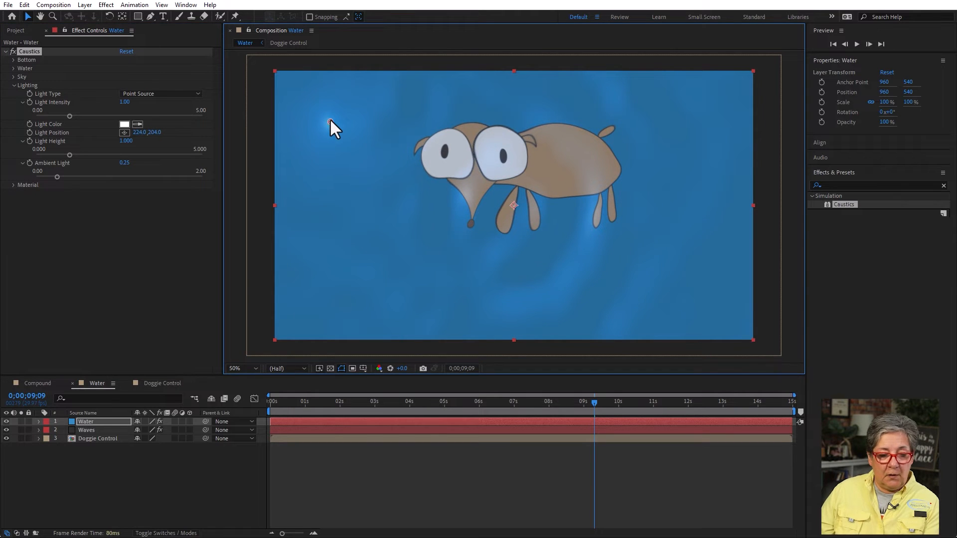
Step: Set the Caustics Light Intensity to 1.65, Light Height to 1.336 and Ambient Light to 0.00
left_click_drag(69, 116, 127, 115)
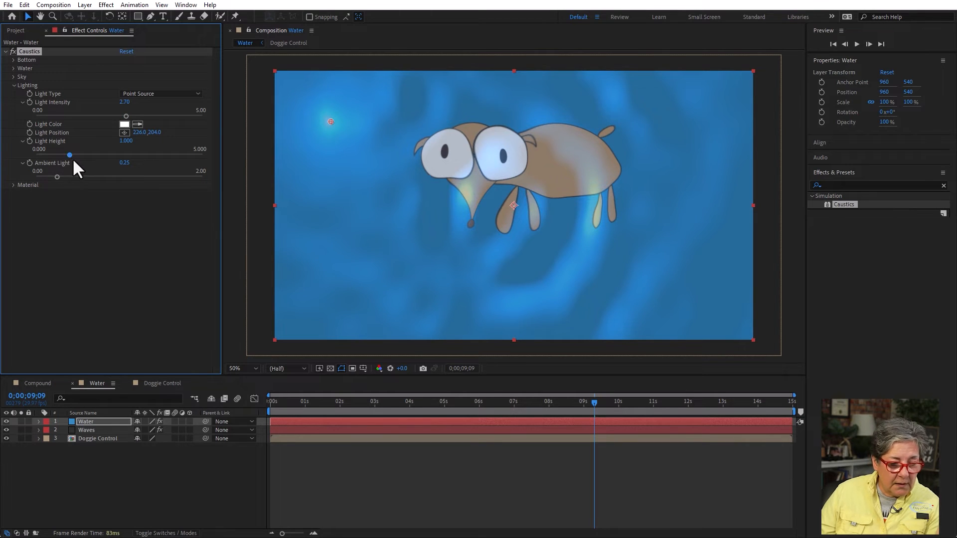
left_click_drag(56, 176, 1, 179)
mouse_move(70, 154)
left_mouse_down()
mouse_move(51, 154)
mouse_move(79, 151)
left_mouse_up()
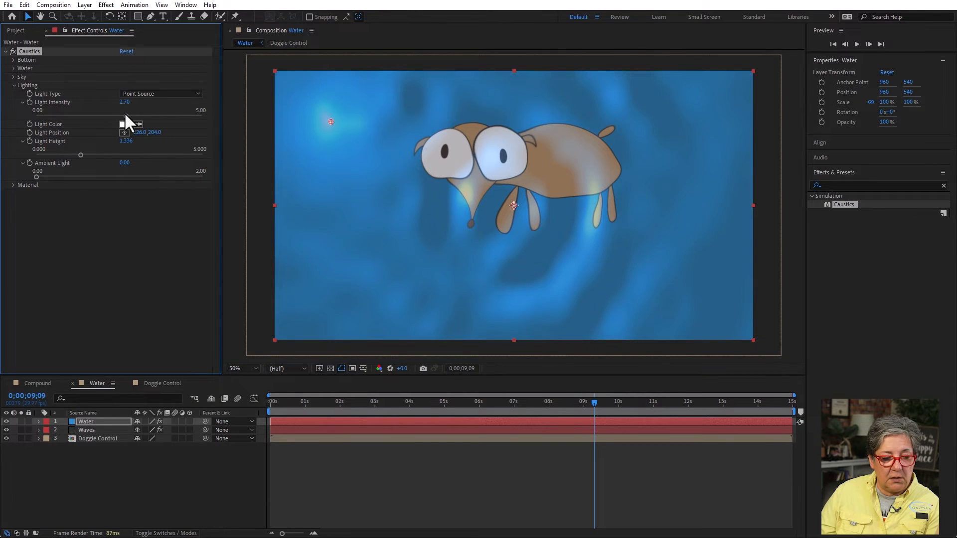
mouse_move(103, 116)
left_mouse_down()
mouse_move(72, 116)
mouse_move(91, 116)
left_mouse_up()
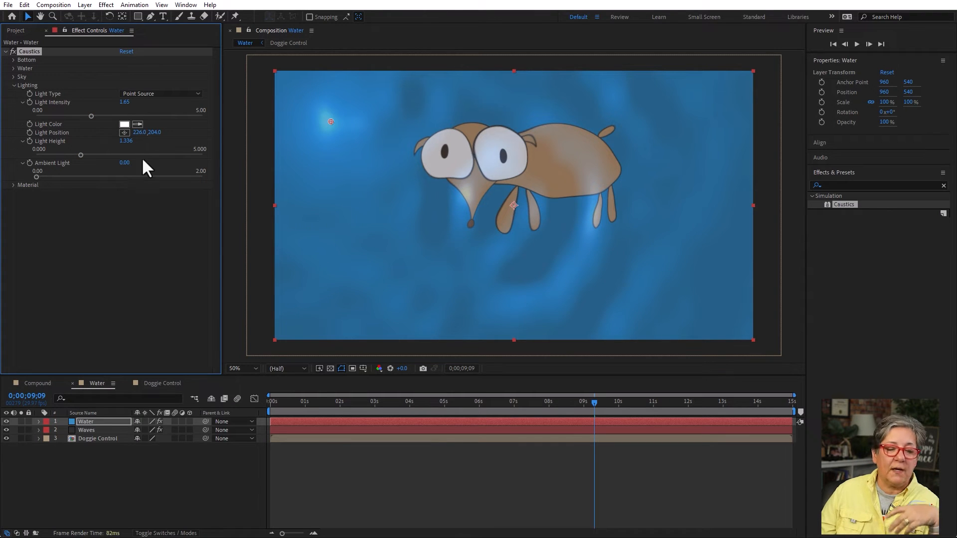
Step: Change the Caustics Light Color to the orange FAA20A
left_click(125, 124)
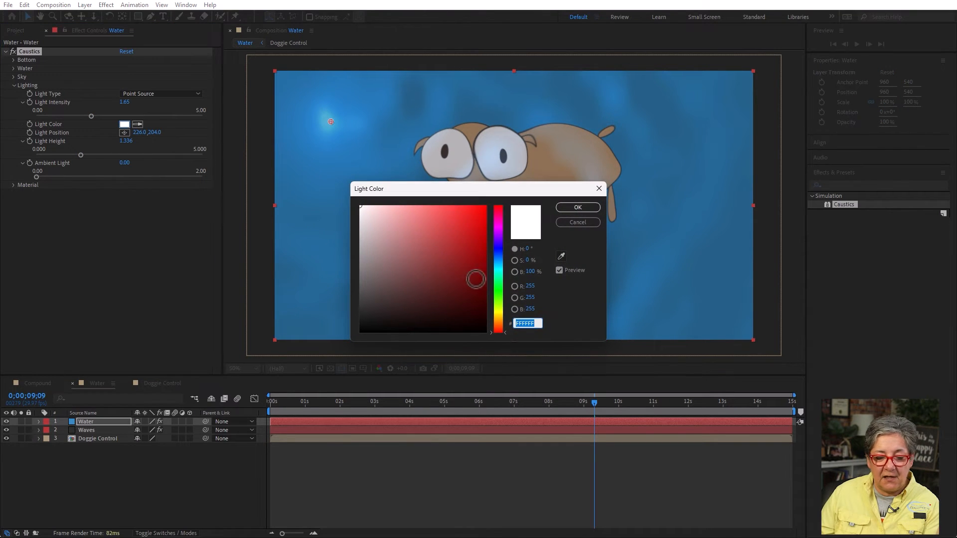
left_click(499, 314)
left_click(425, 219)
left_click_drag(425, 219, 426, 208)
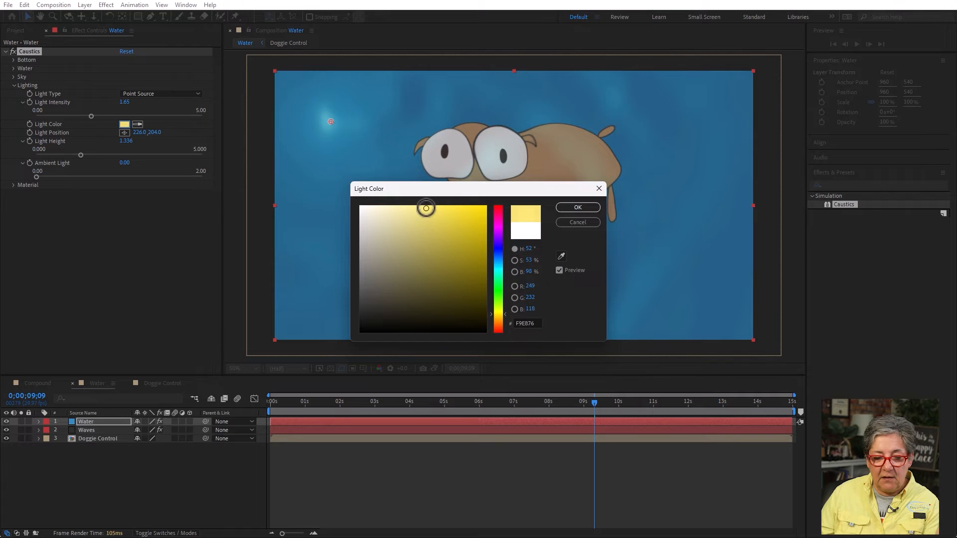
left_click_drag(497, 314, 498, 319)
left_click_drag(441, 205, 473, 208)
left_click(578, 208)
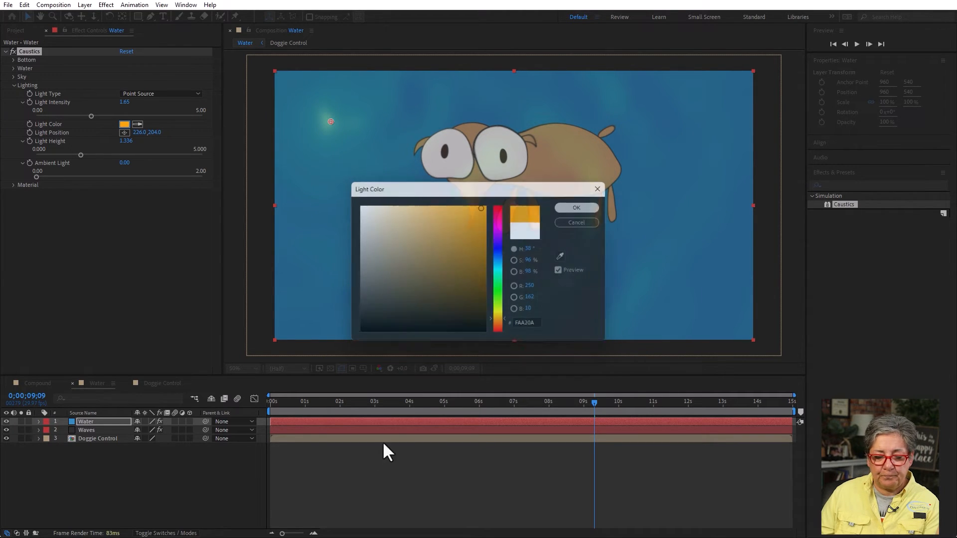
Step: Raise the Caustics Light Intensity to 2.49 while previewing the Water composition, and replay it from the start
left_click_drag(373, 408, 176, 405)
key("space")
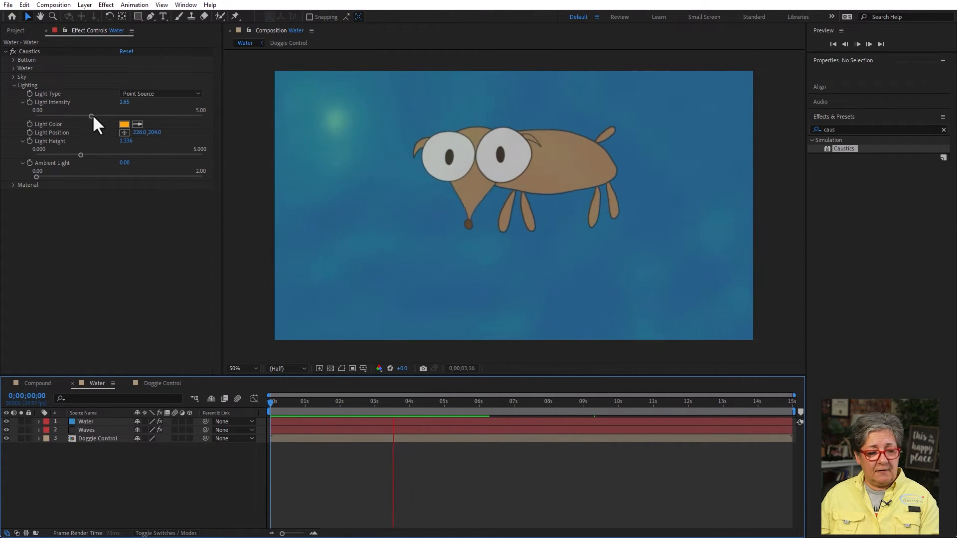
left_click_drag(91, 117, 119, 116)
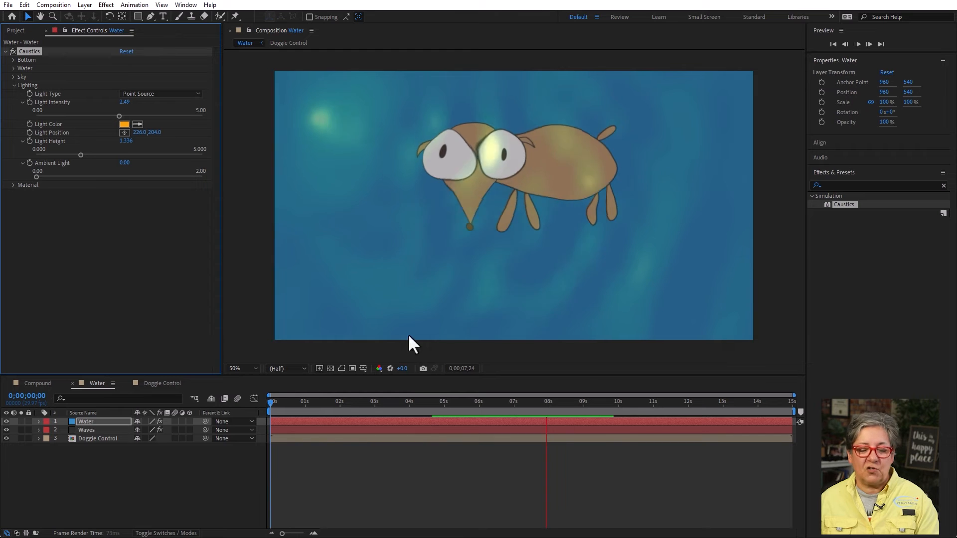
left_click(270, 403)
key("space")
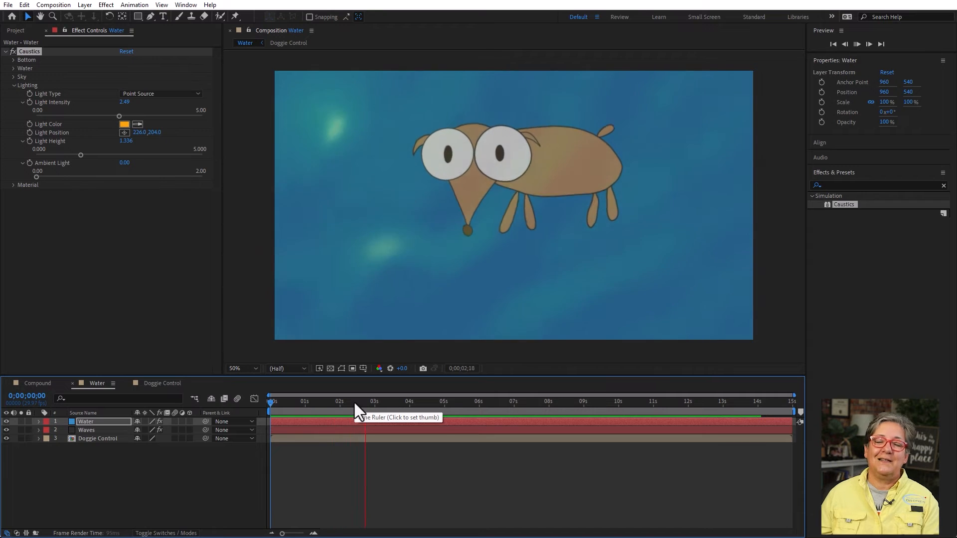
key("space")
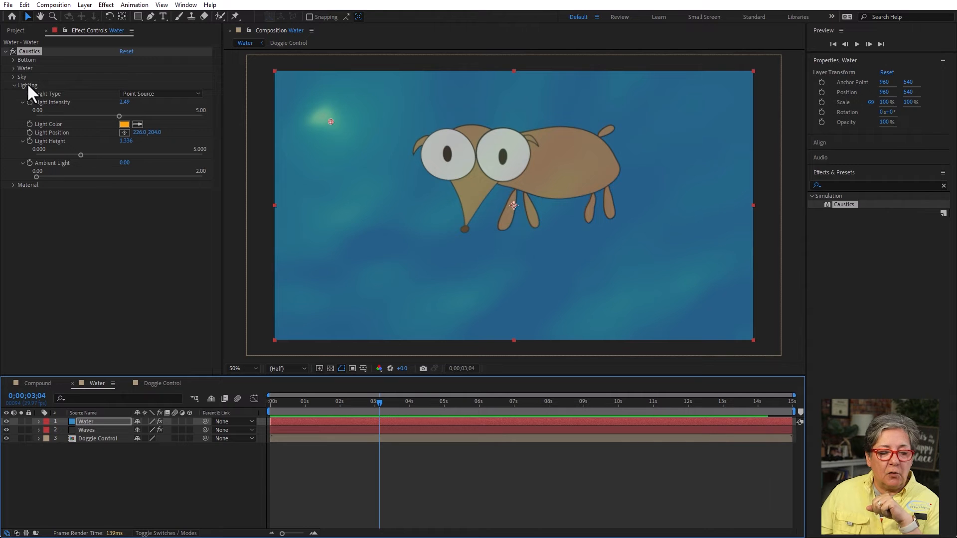
Step: Set the Caustics material's Diffuse Reflection to 2.00, Specular Reflection to 0.210 and Highlight Sharpness to 16.70
left_click(13, 184)
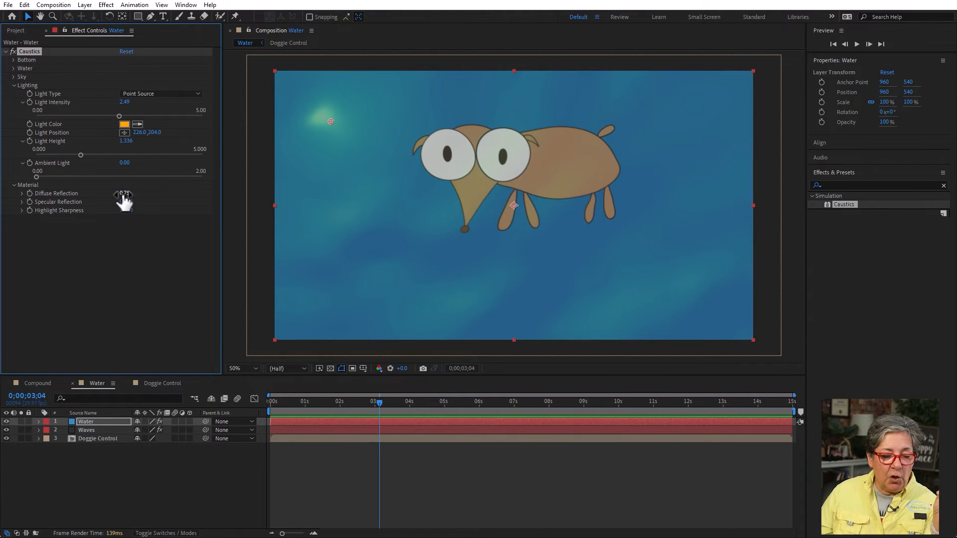
left_click_drag(124, 193, 208, 191)
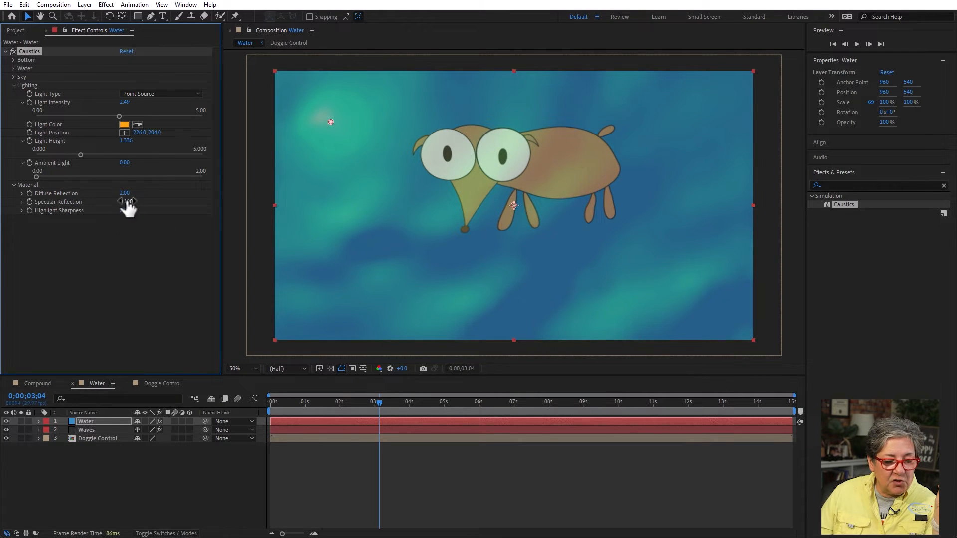
mouse_move(127, 201)
left_mouse_down()
mouse_move(167, 200)
mouse_move(126, 201)
left_mouse_up()
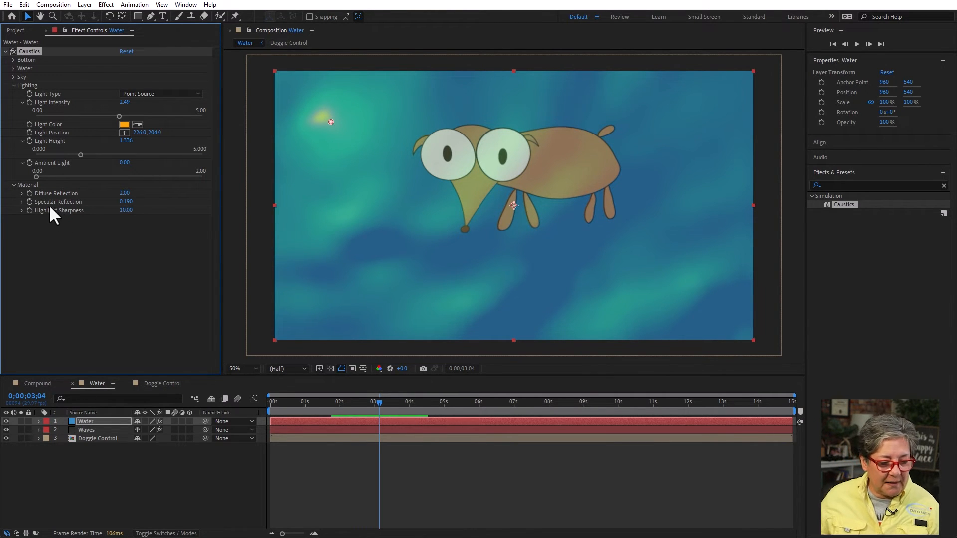
left_click_drag(124, 201, 157, 208)
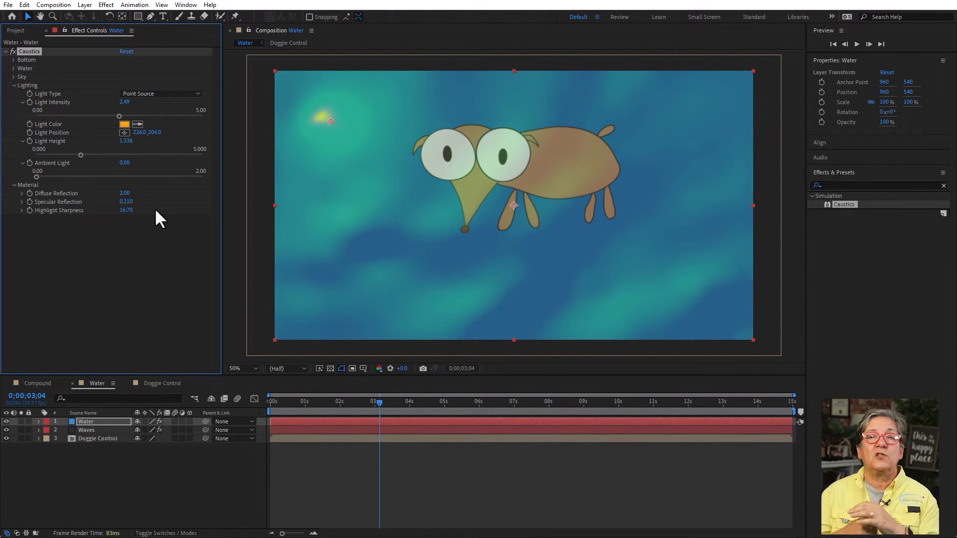
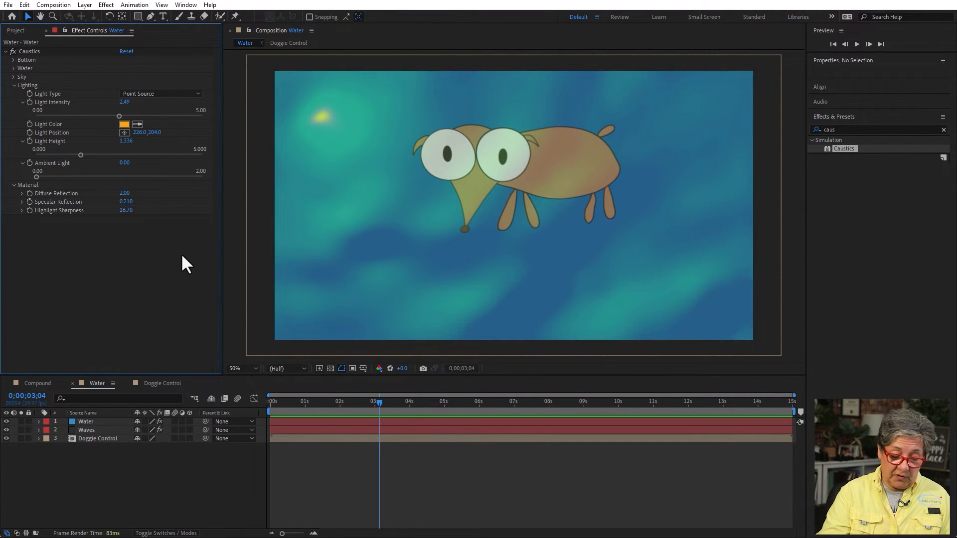
Step: Create a new 2145 x 1207 px, 15-second composition named Particles
key("ctrl+n")
type("Particles")
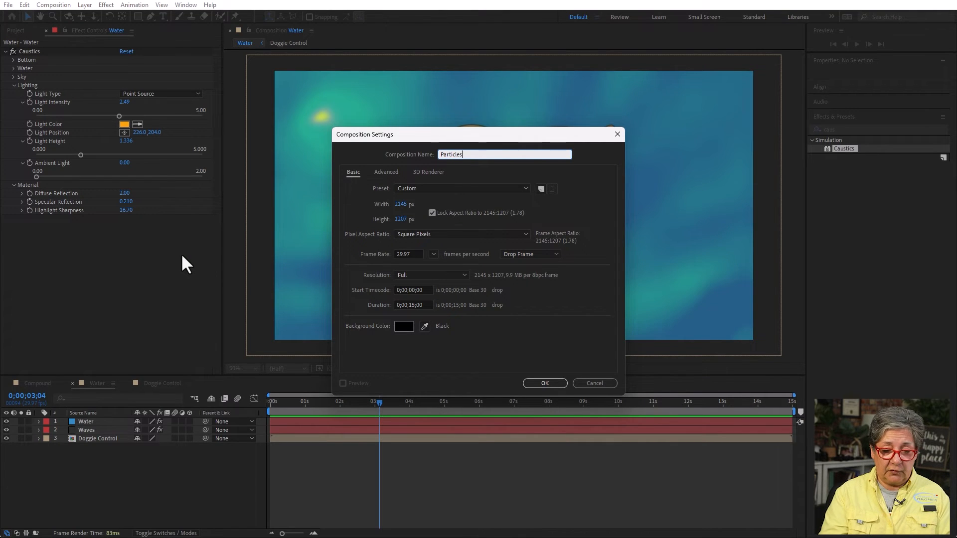
key("Return")
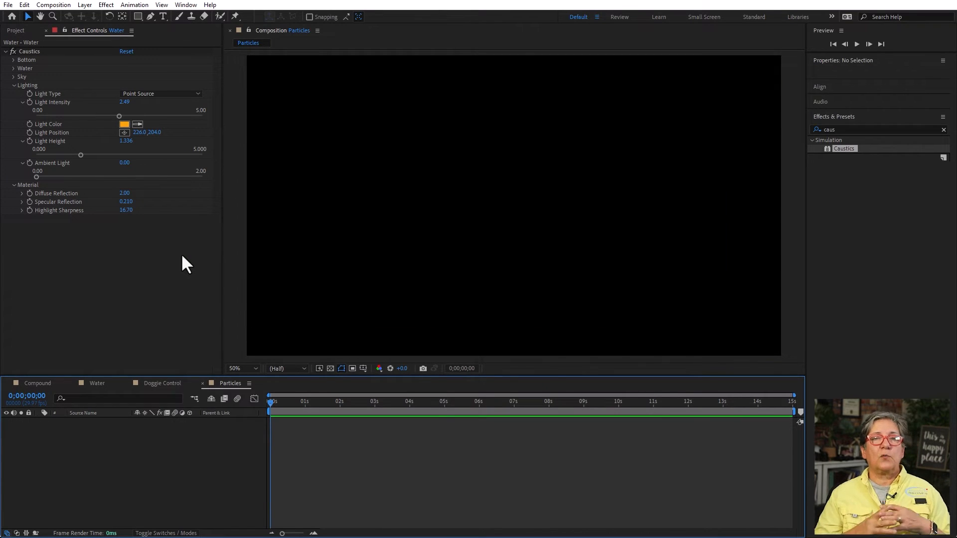
Step: Add a composition-sized blue solid named Particles to the Particles composition
key("comma")
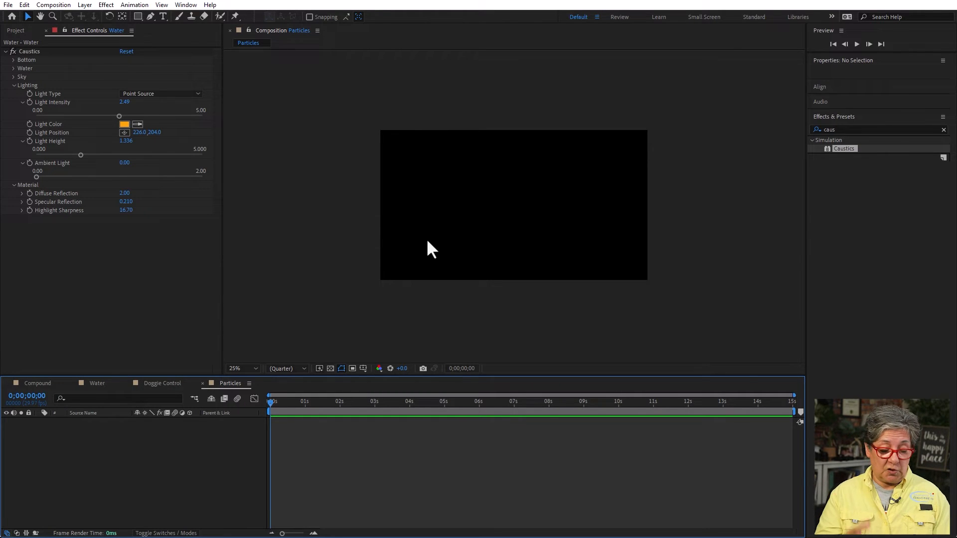
key("ctrl+y")
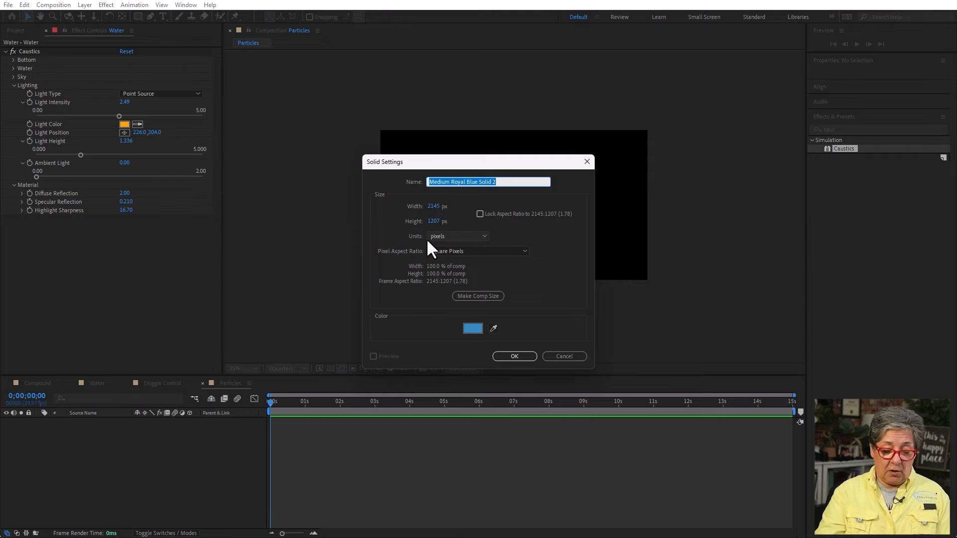
type("Particles")
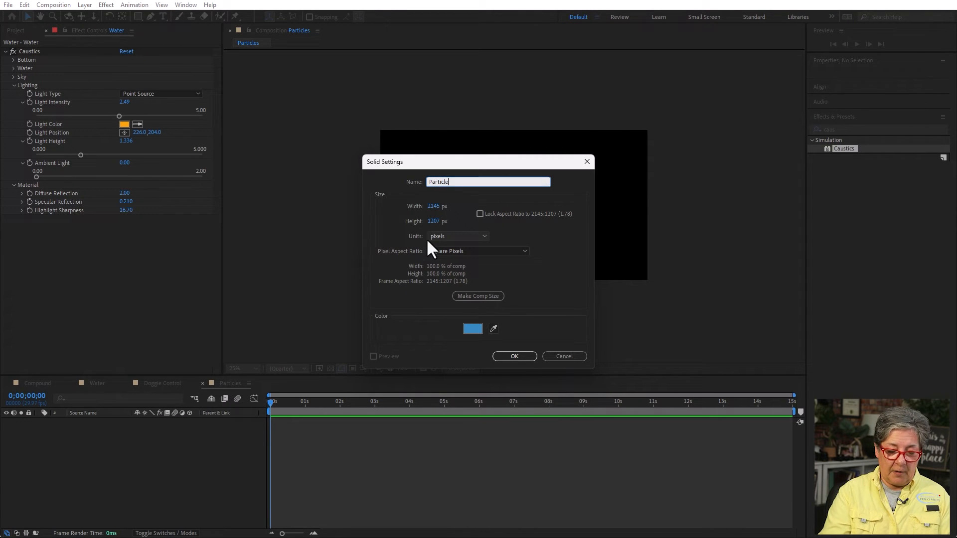
key("Return")
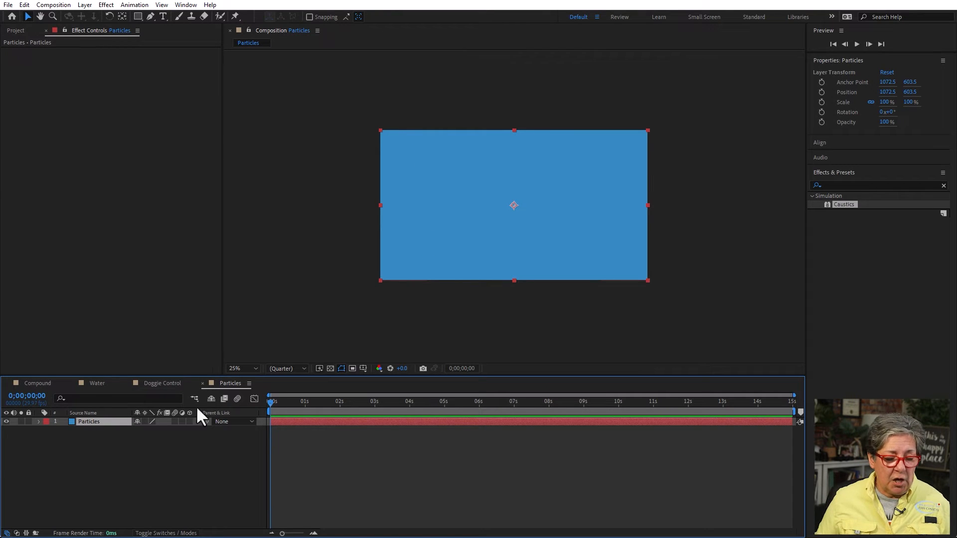
Step: Apply the Particle Playground effect to the Particles solid and preview its default particle stream
left_click(109, 3)
mouse_move(154, 270)
left_click(299, 431)
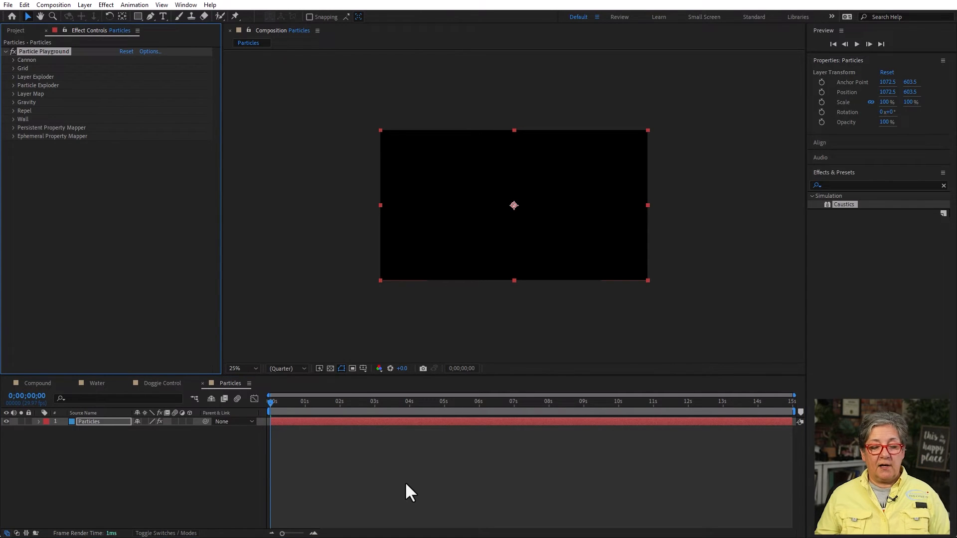
key("space")
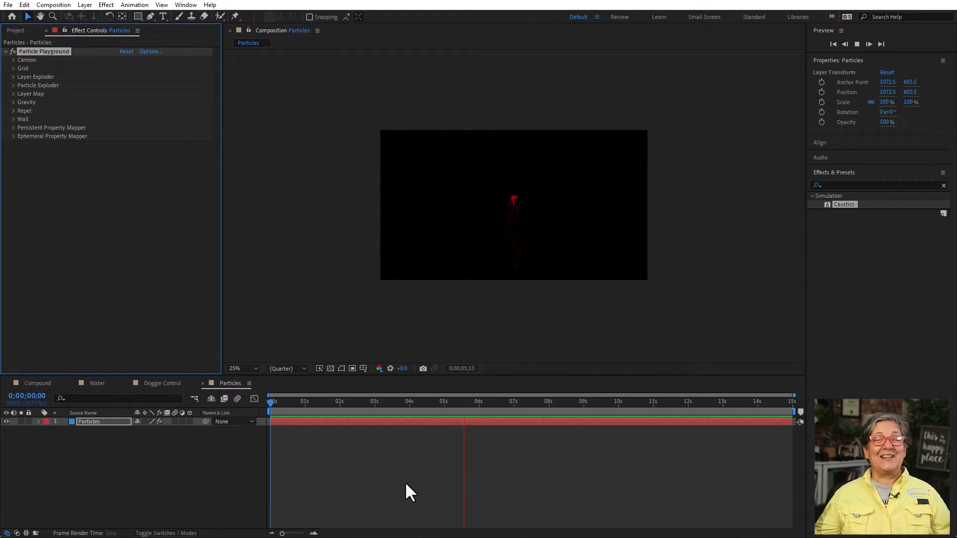
key("space")
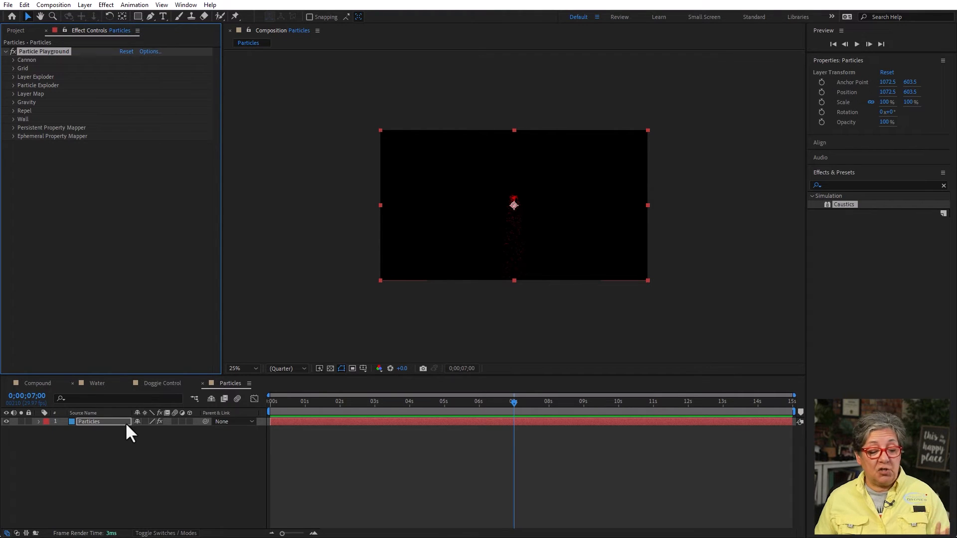
Step: With no layer selected, draw a thin 14-point star at the composition's centre, inner radius about 18 and outer radius about 199
left_click(190, 486)
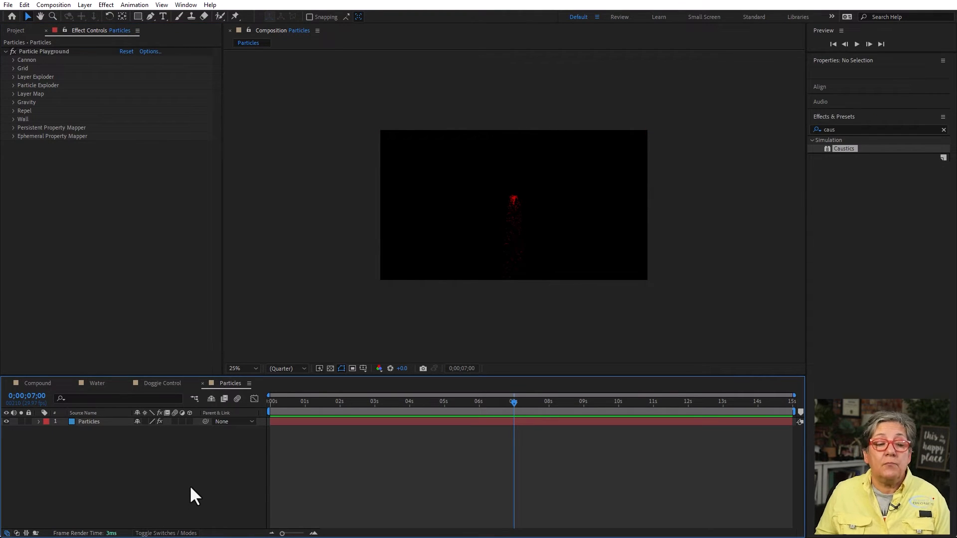
left_click(137, 16)
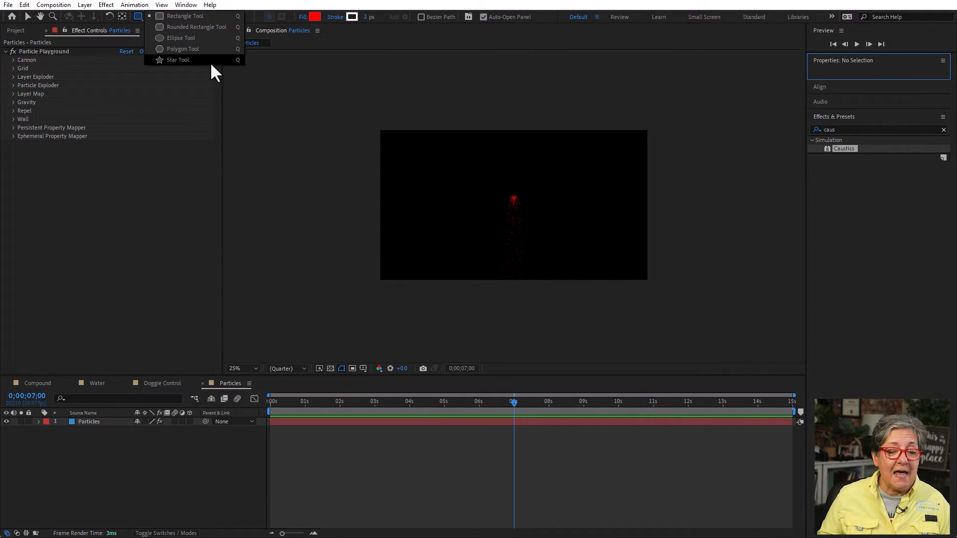
left_click(211, 61)
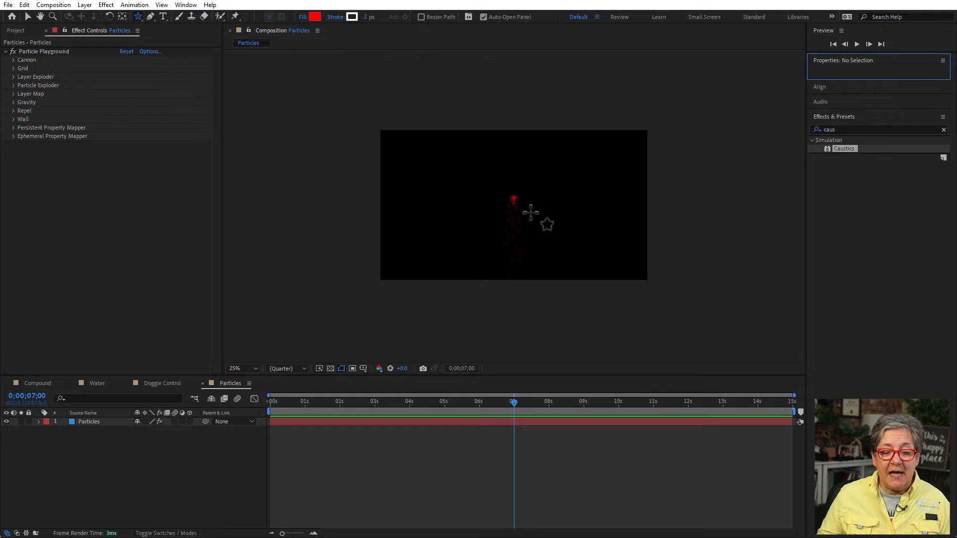
left_click_drag(513, 203, 539, 232)
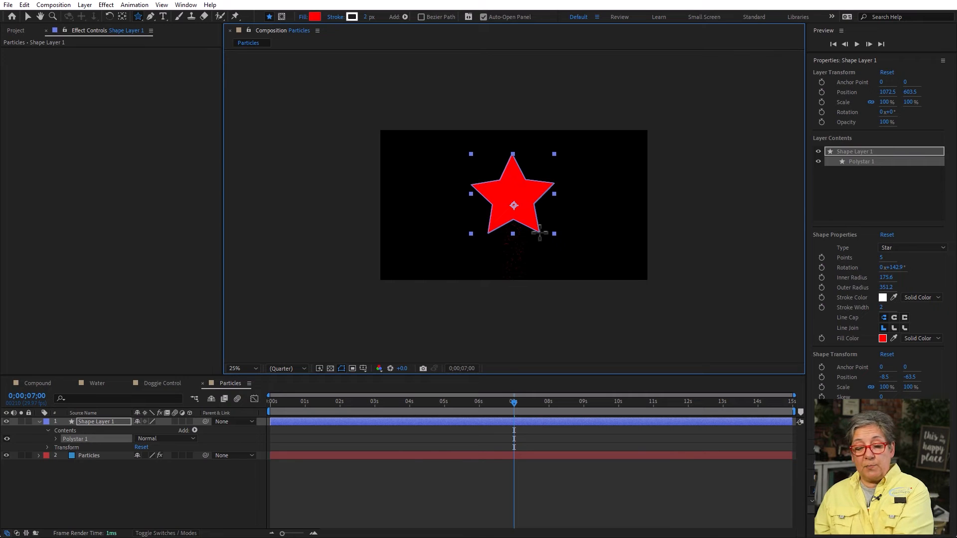
mouse_move(539, 232)
left_mouse_down()
mouse_move(520, 200)
mouse_move(546, 243)
left_mouse_up()
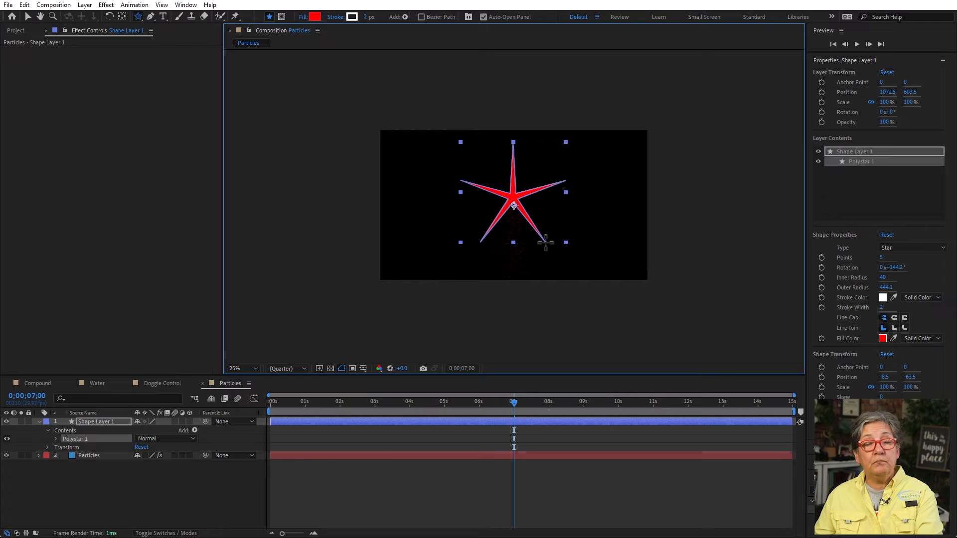
key("Up")
key("Up")
key("Up")
key("Up")
key("Up")
key("Up")
key("Up")
left_click_drag(545, 243, 523, 210)
key("Up")
key("Up")
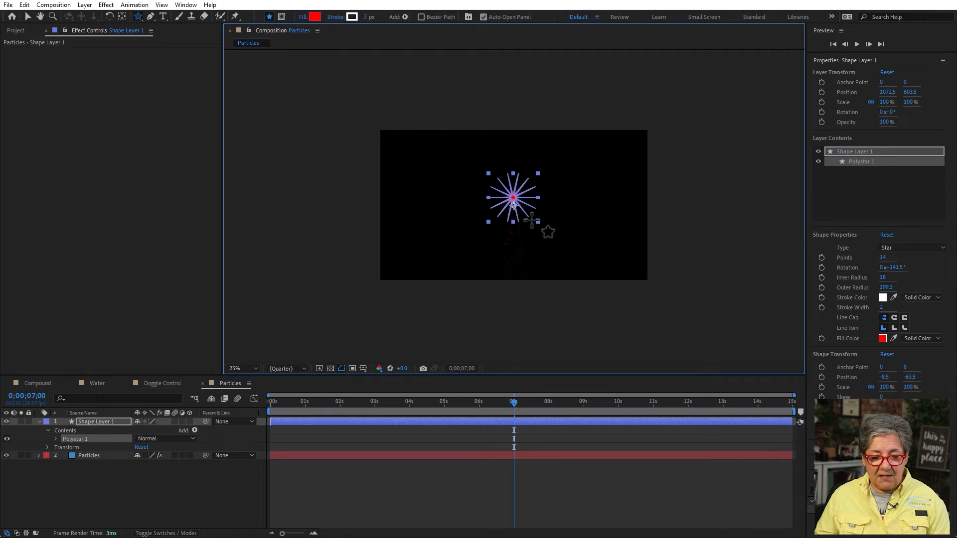
Step: Centre the star shape layer's anchor point on its artwork, then deselect the layer
left_click(28, 16)
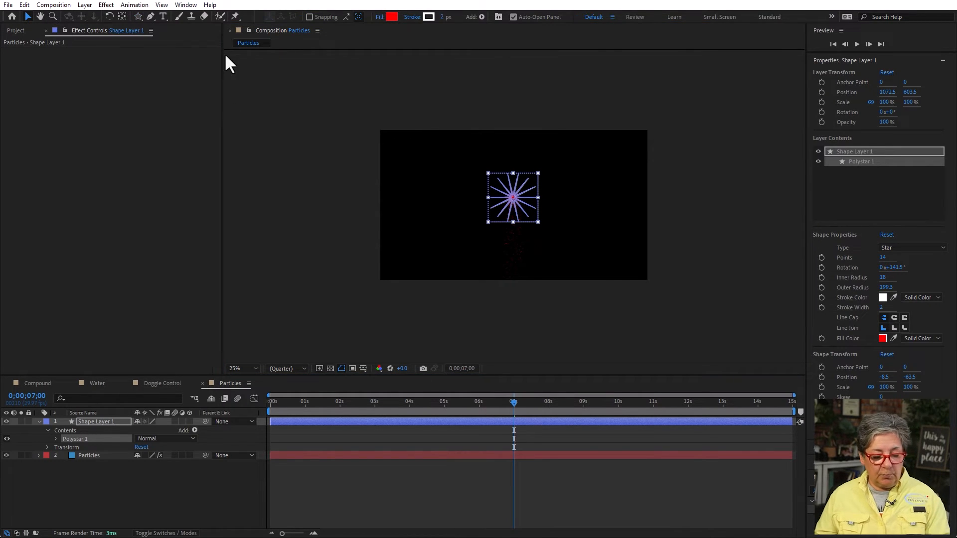
double_click(121, 17)
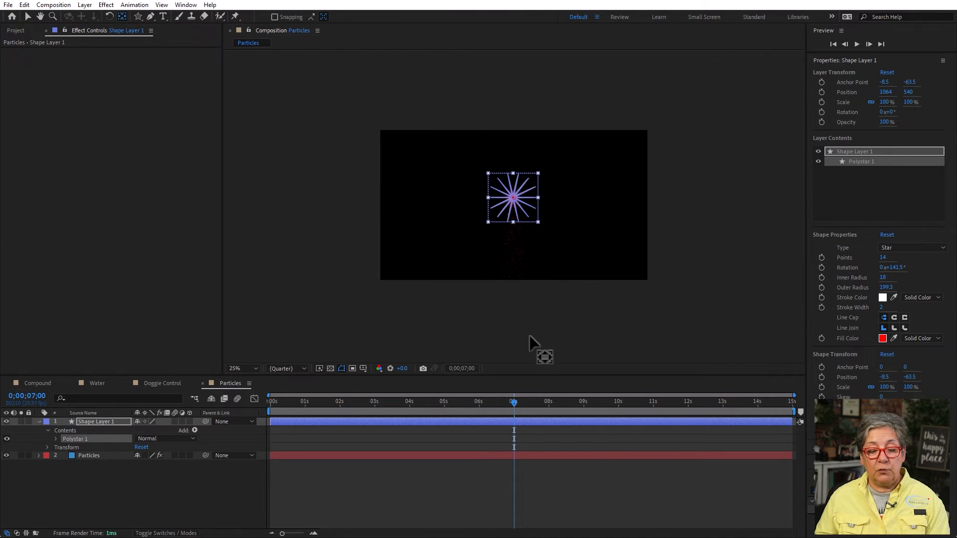
left_click(508, 198)
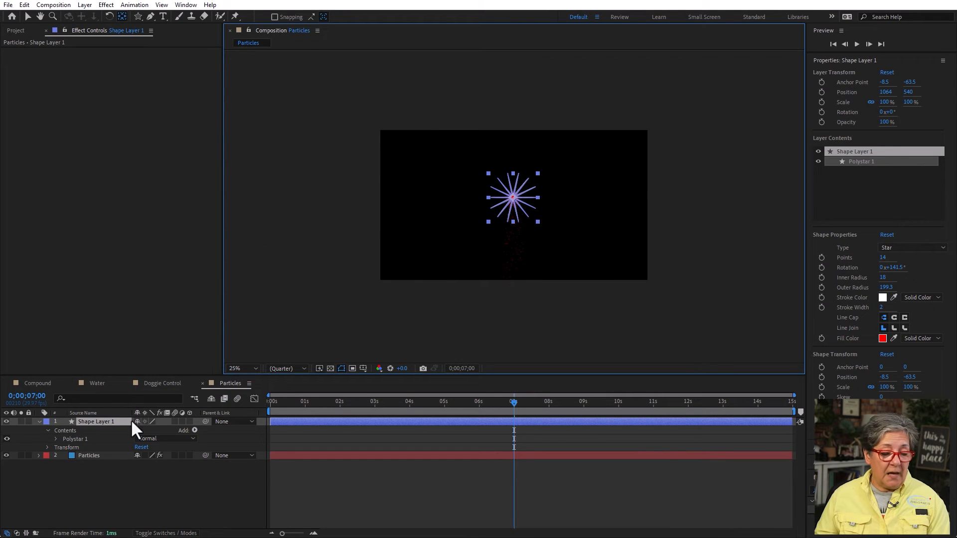
left_click(205, 471)
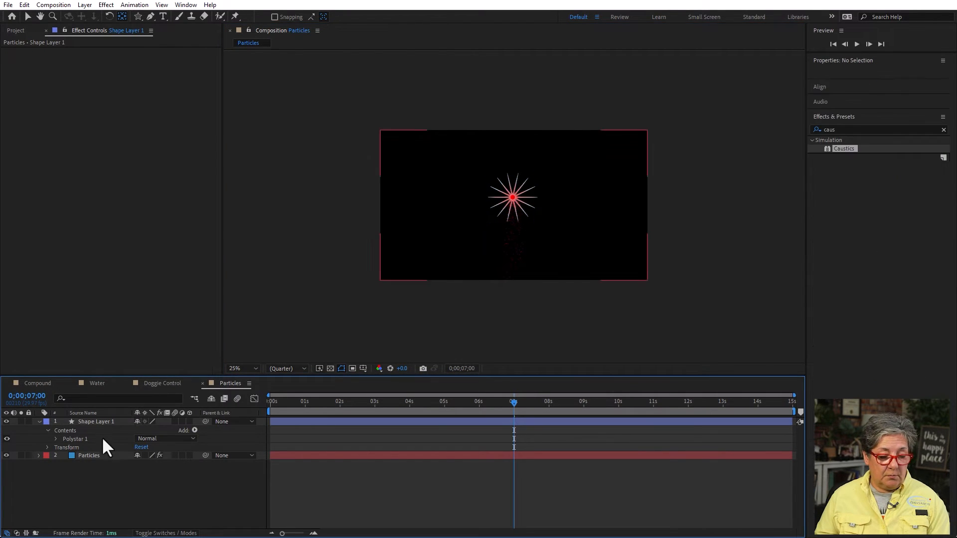
Step: Change the star shape's fill colour to yellow
left_click(107, 420)
left_click(28, 16)
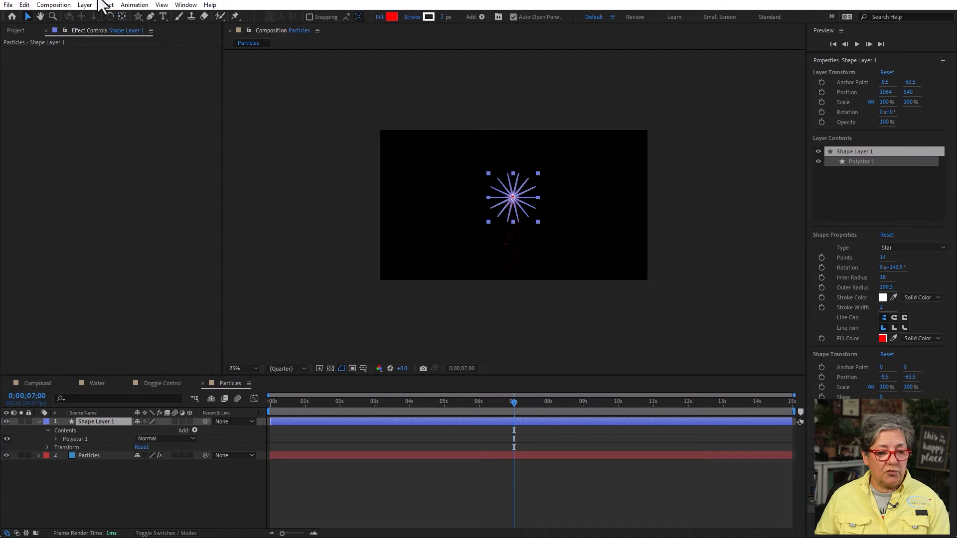
left_click(392, 17)
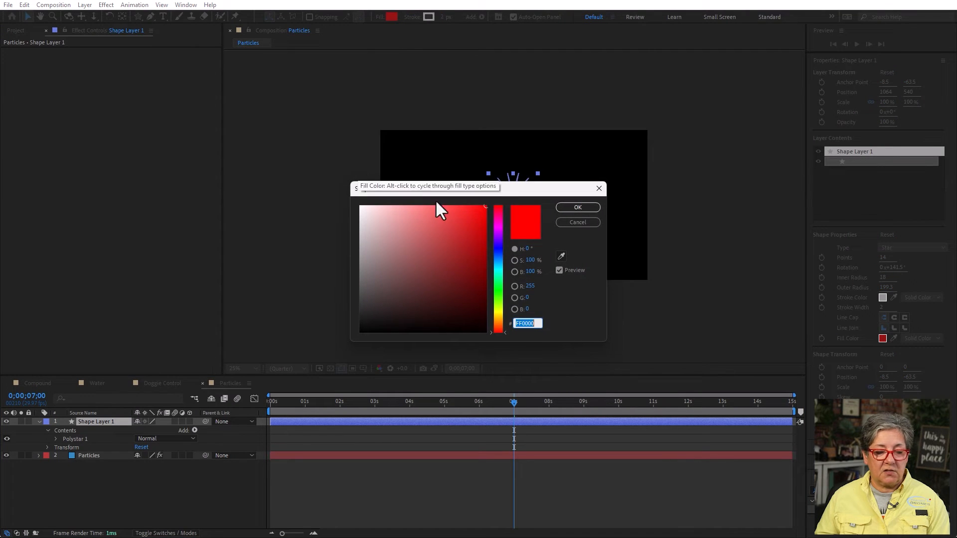
left_click(499, 312)
left_click(575, 206)
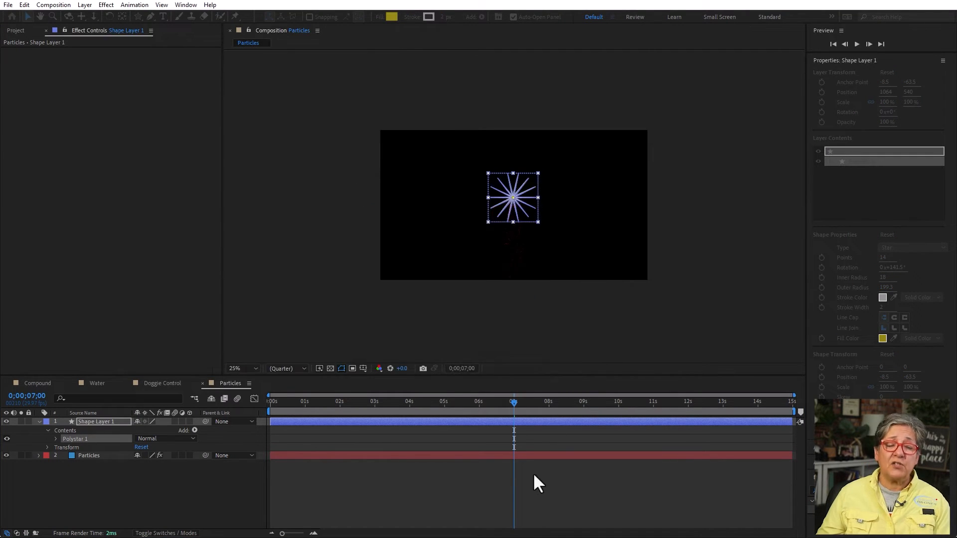
left_click(573, 505)
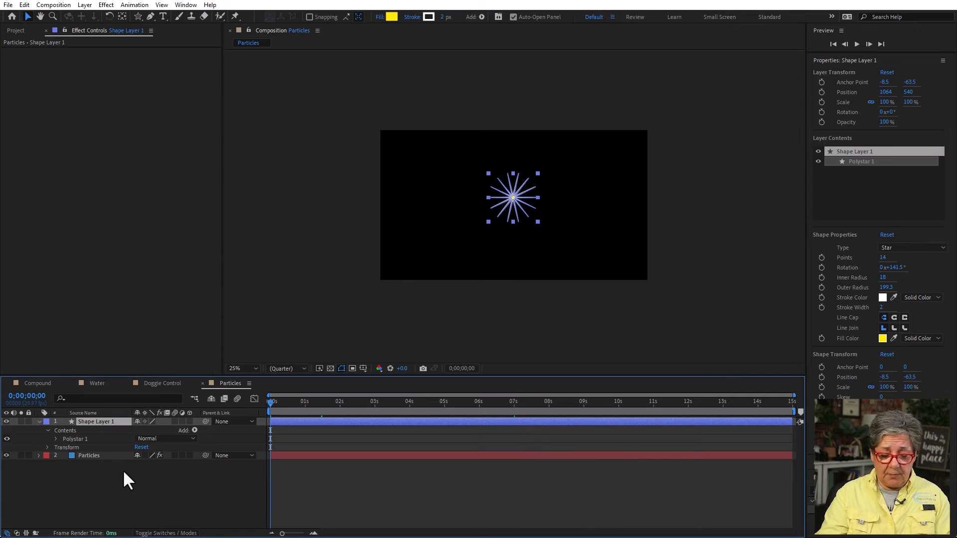
Step: Rename the star's shape layer as Star and hide it
key("Return")
type("Star")
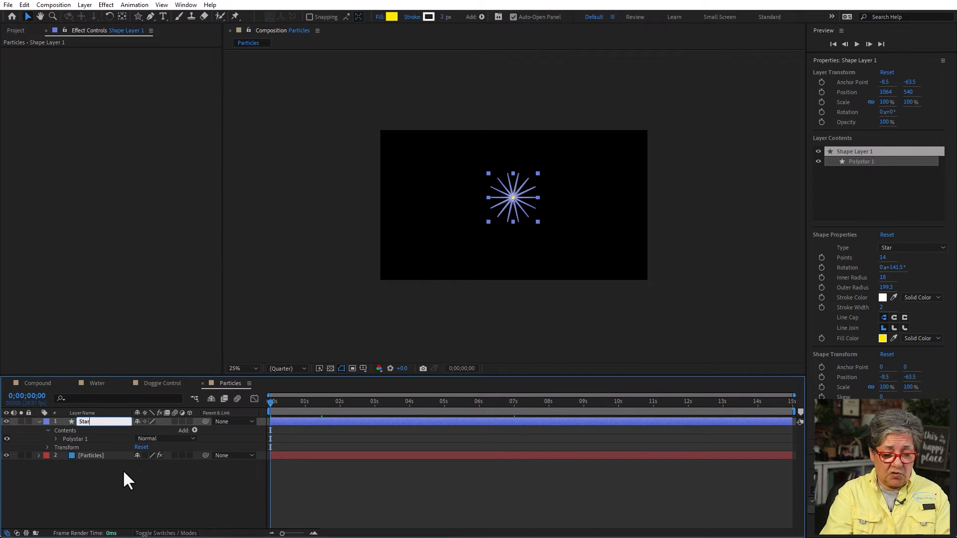
left_click(122, 484)
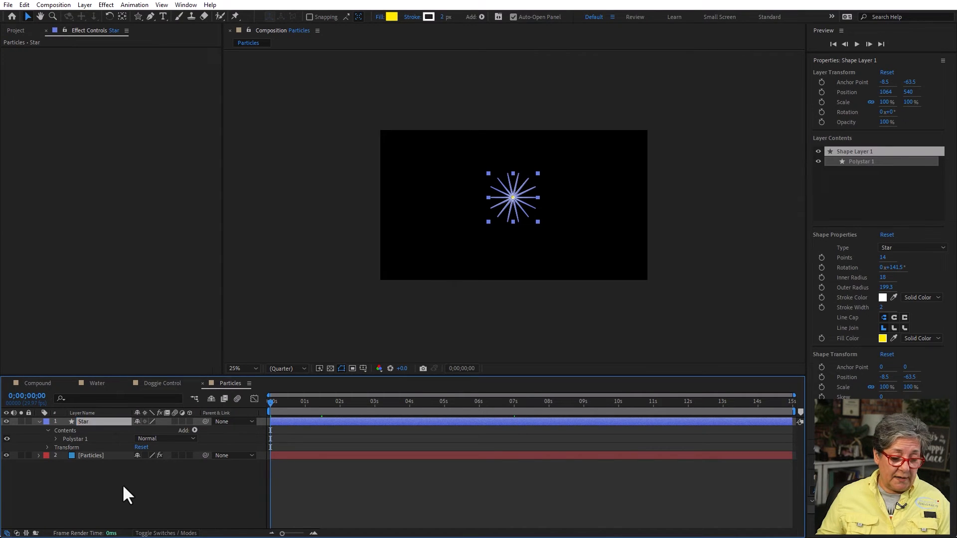
left_click(7, 421)
Step: Place the Particle Playground cannon above the frame of the Particles layer, at position 1072.0, -212.0
left_click(109, 456)
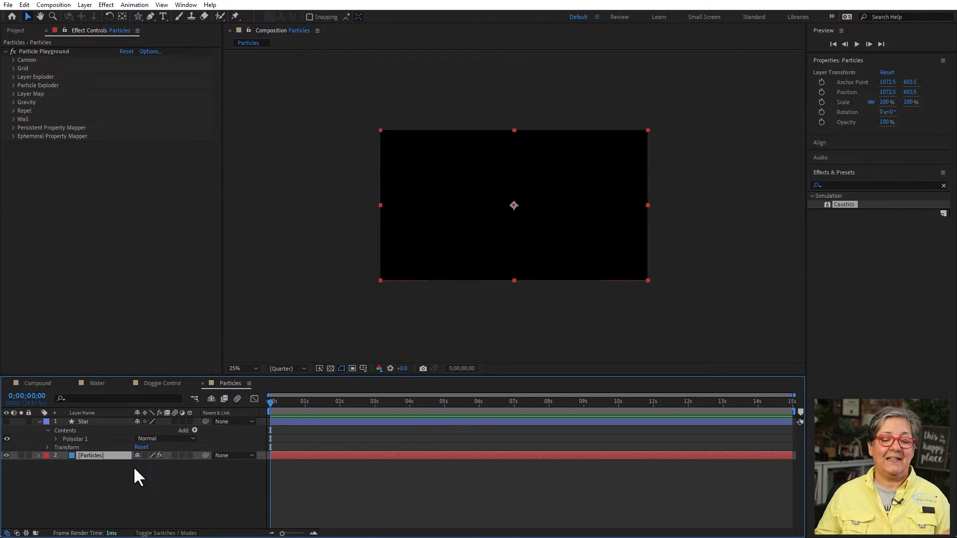
left_click(13, 59)
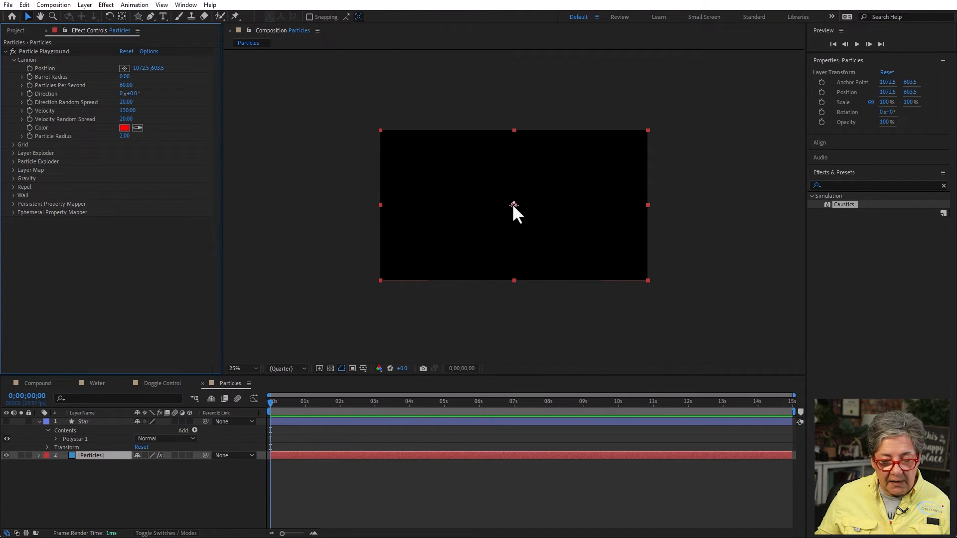
left_click_drag(513, 204, 516, 172)
key("ctrl+z")
left_click(125, 68)
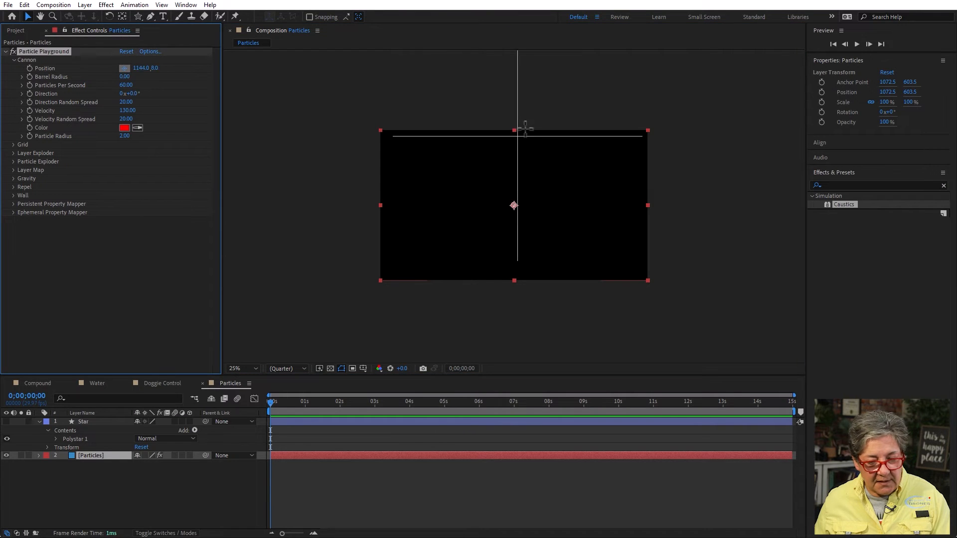
left_click(514, 103)
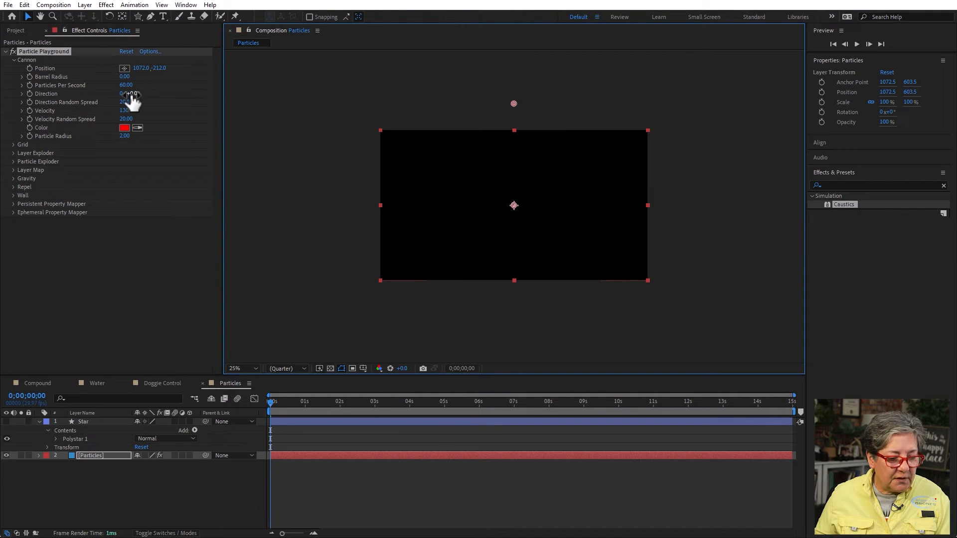
Step: Set the cannon's Direction to 180° so the particles are fired downward
left_click(25, 111)
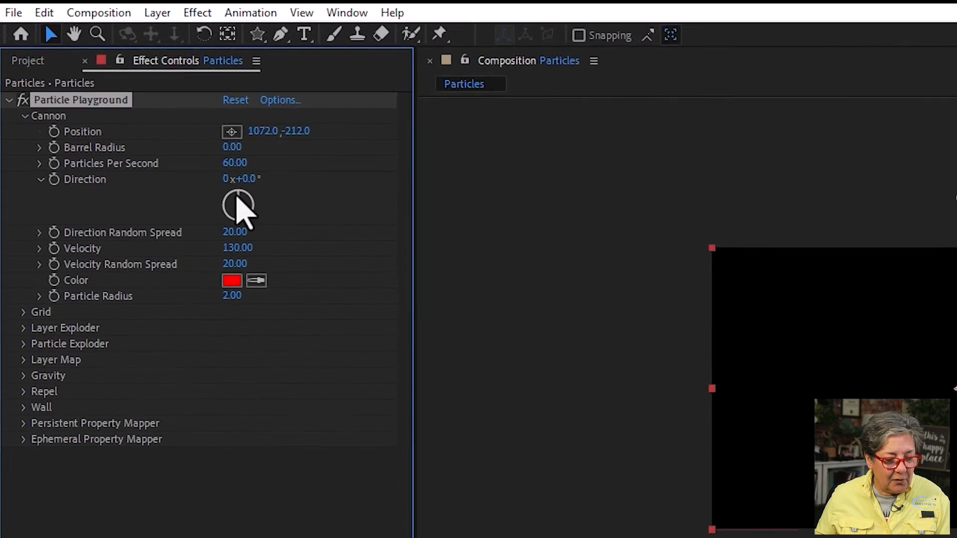
left_click(150, 136)
left_click_drag(265, 241, 266, 243)
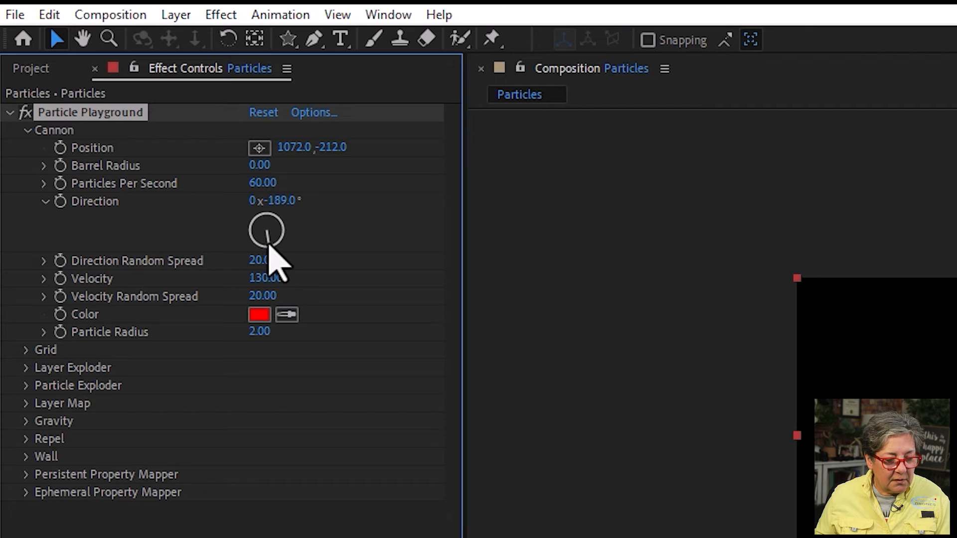
left_click(278, 201)
type("180")
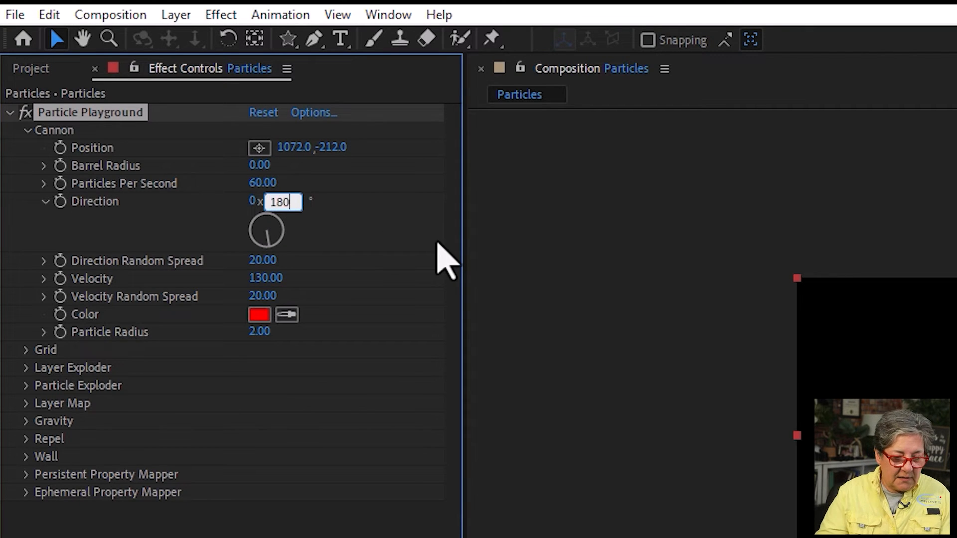
key("Return")
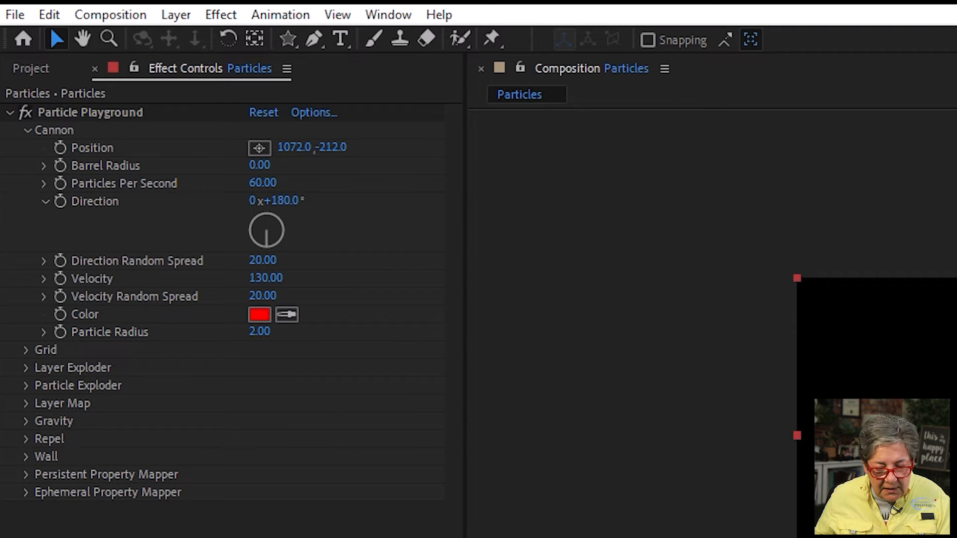
Step: Change the cannon's particle Color to white and set the Particle Radius to 14.00
left_click(264, 315)
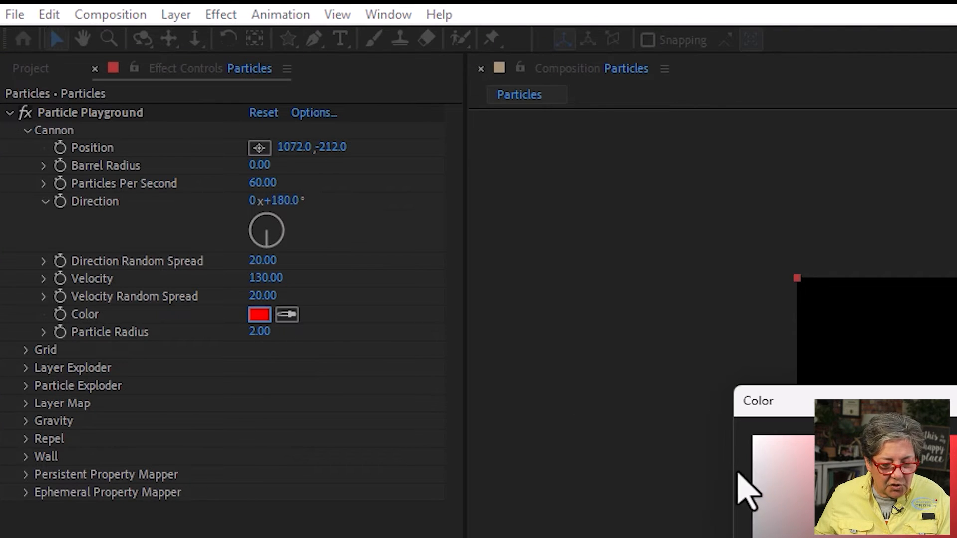
key("Return")
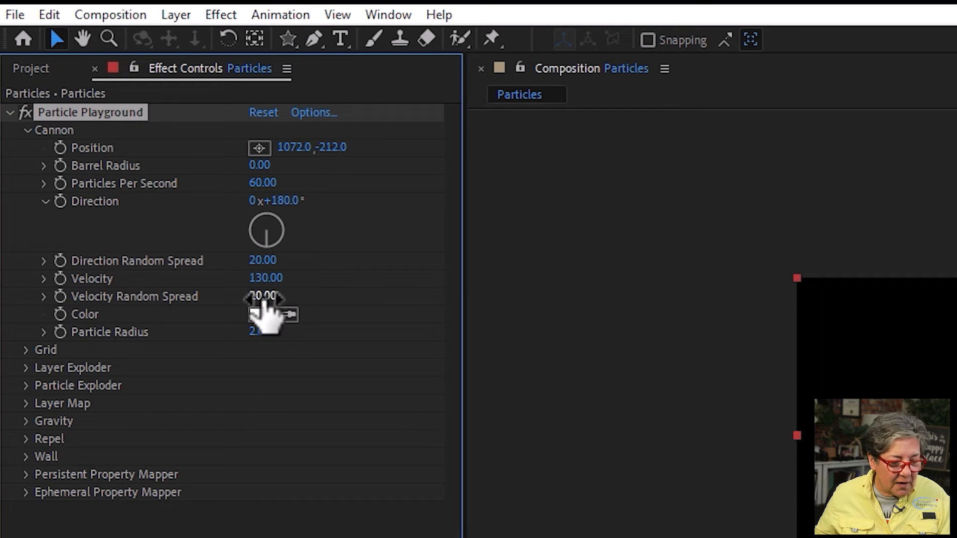
left_click_drag(262, 333, 293, 333)
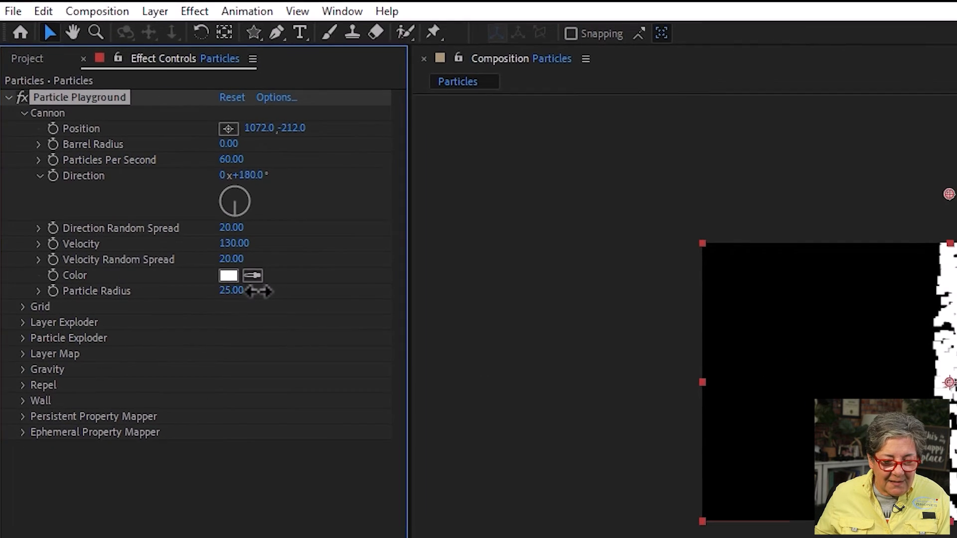
left_click_drag(257, 291, 244, 293)
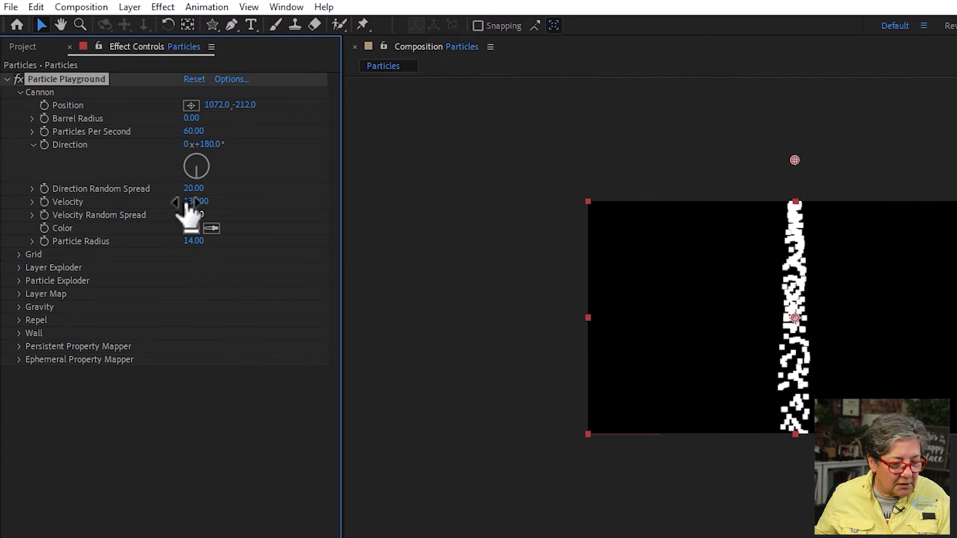
Step: Set the cannon's Direction Random Spread to 181.00 and Barrel Radius to 916.00, and preview the particles from the start
left_click_drag(194, 188, 322, 193)
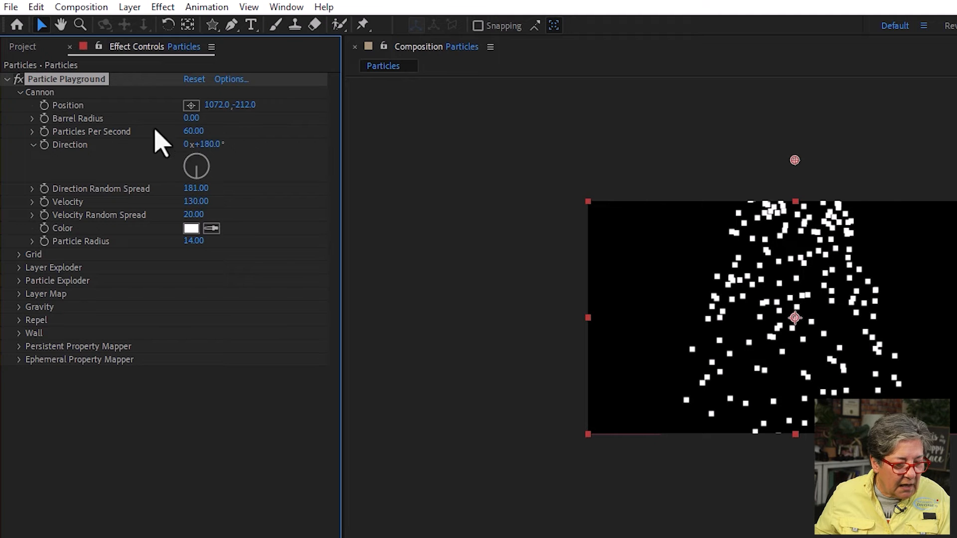
left_click_drag(192, 118, 939, 163)
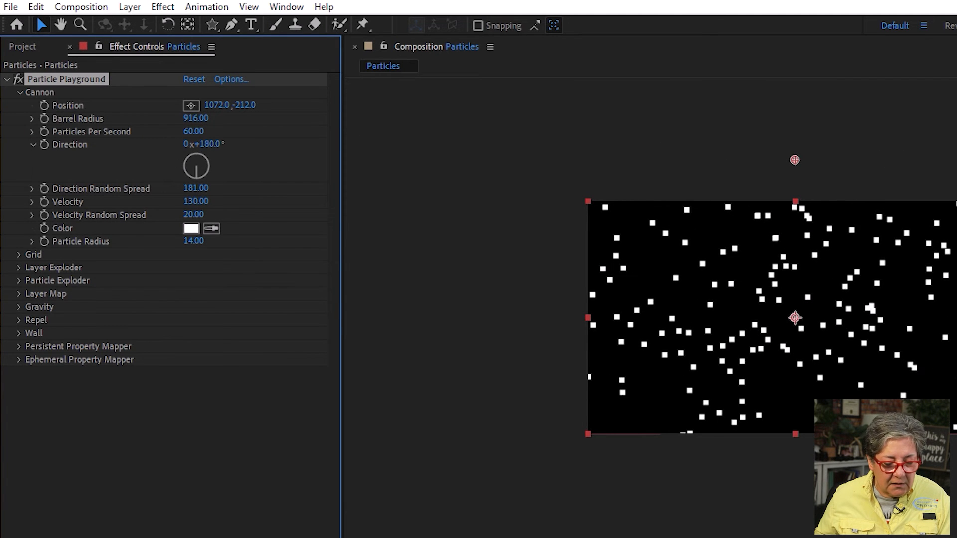
key("Home")
key("space")
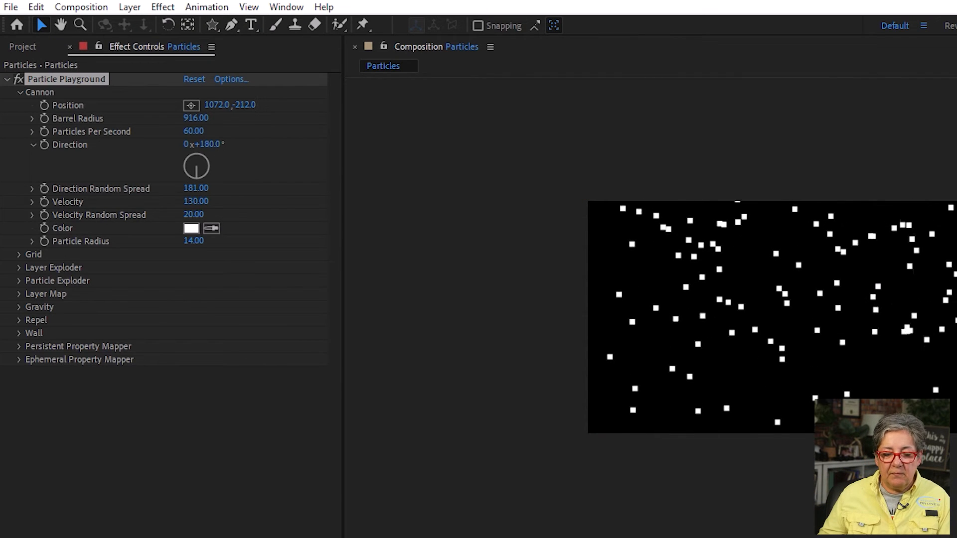
Step: Set the Particle Playground's Gravity Force to 20.00 and preview the falling particles
left_click(20, 308)
left_click(19, 307)
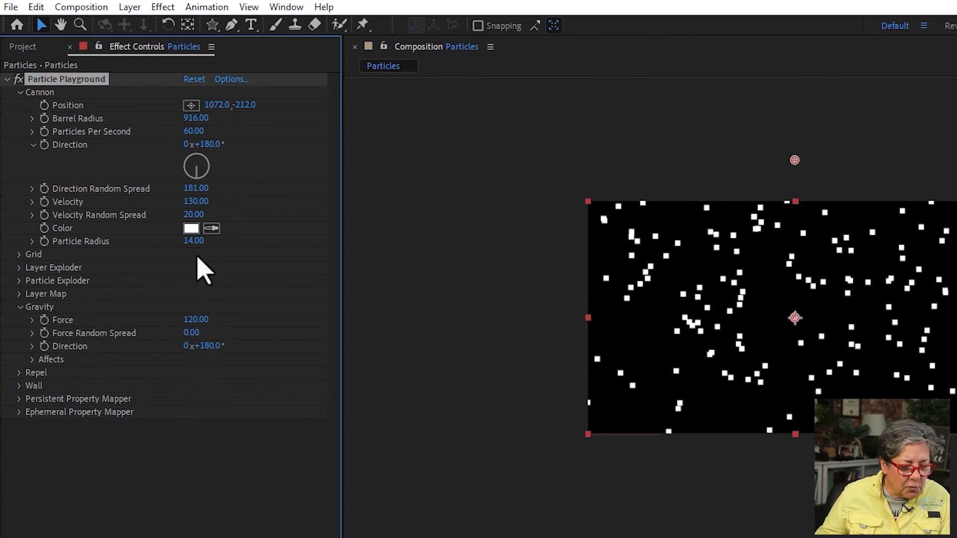
left_click(196, 319)
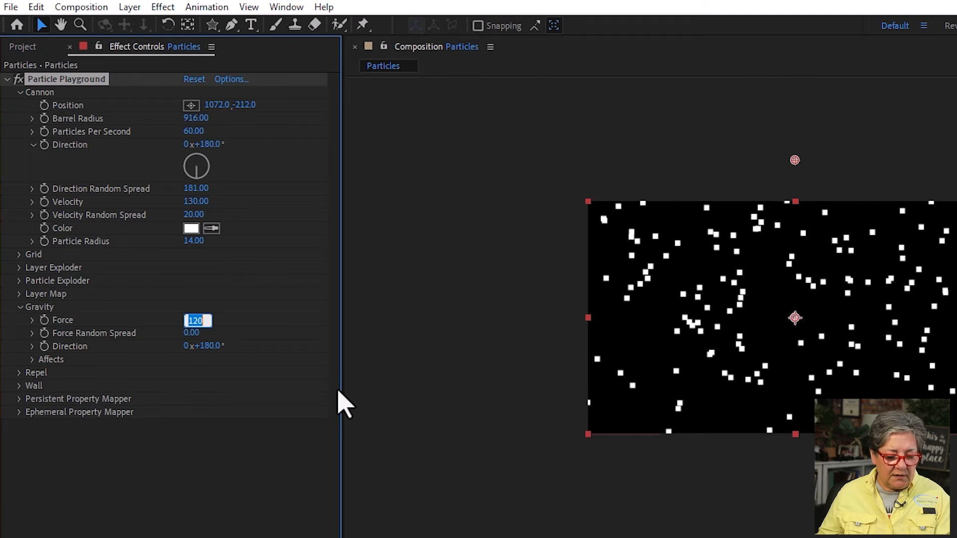
type("20")
key("Return")
key("space")
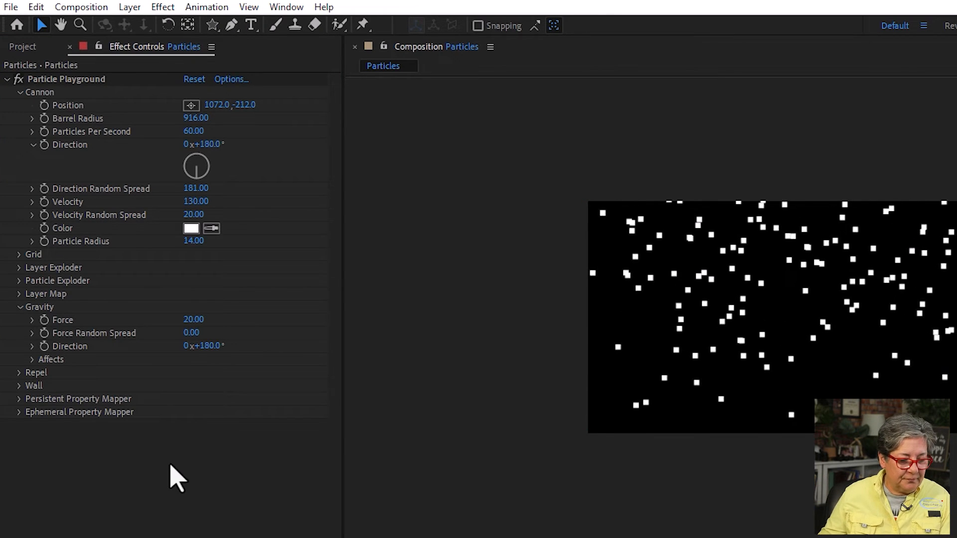
left_click(234, 505)
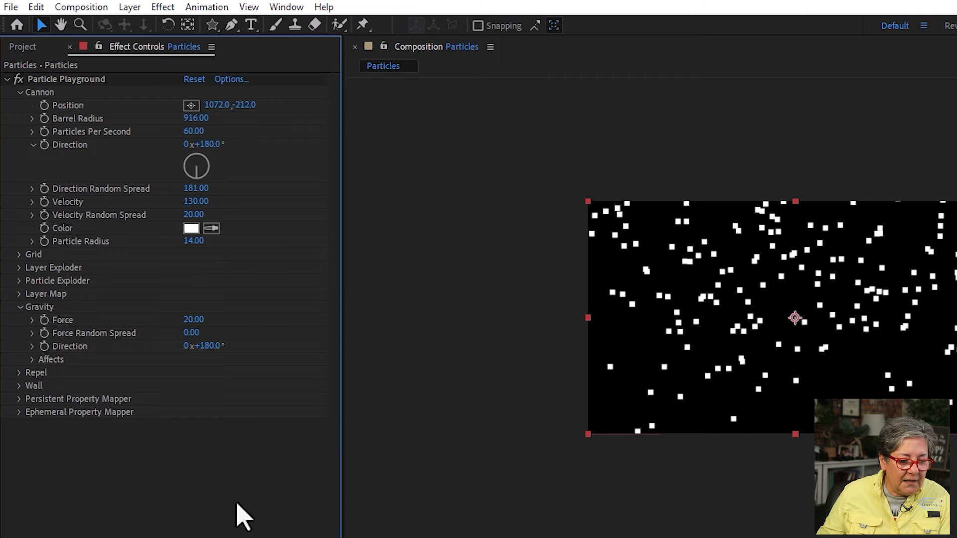
left_click(20, 307)
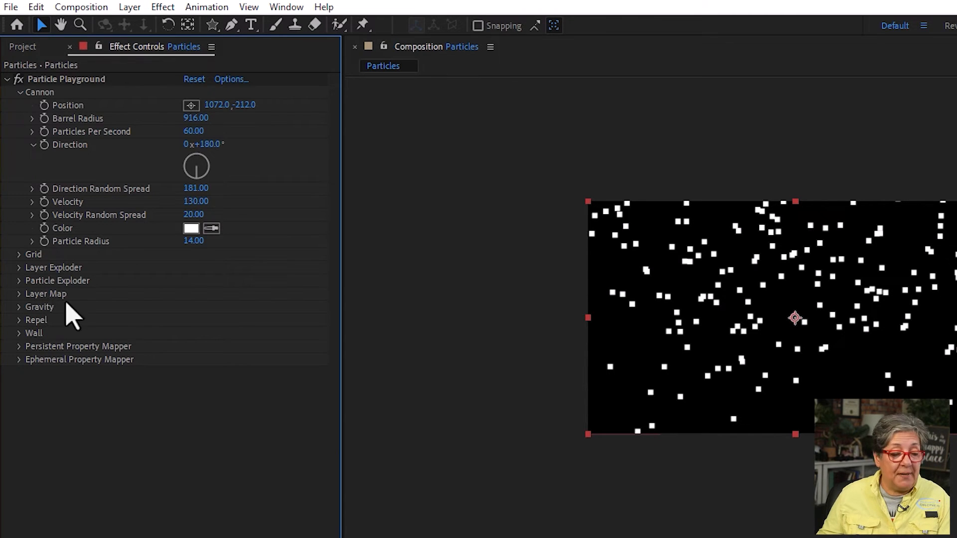
Step: Use the Star layer as the Particle Playground's Layer Map and preview the result from the start
left_click(19, 295)
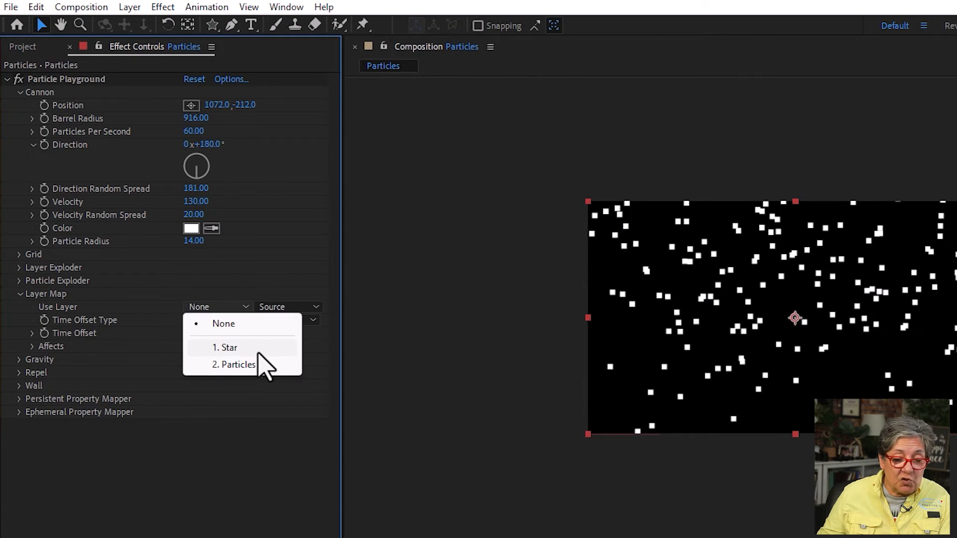
left_click(261, 348)
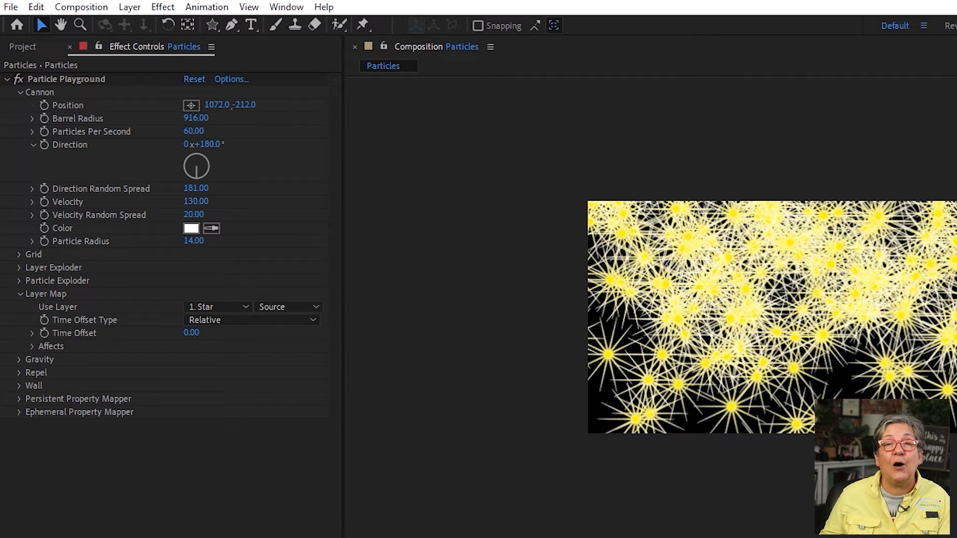
key("Home")
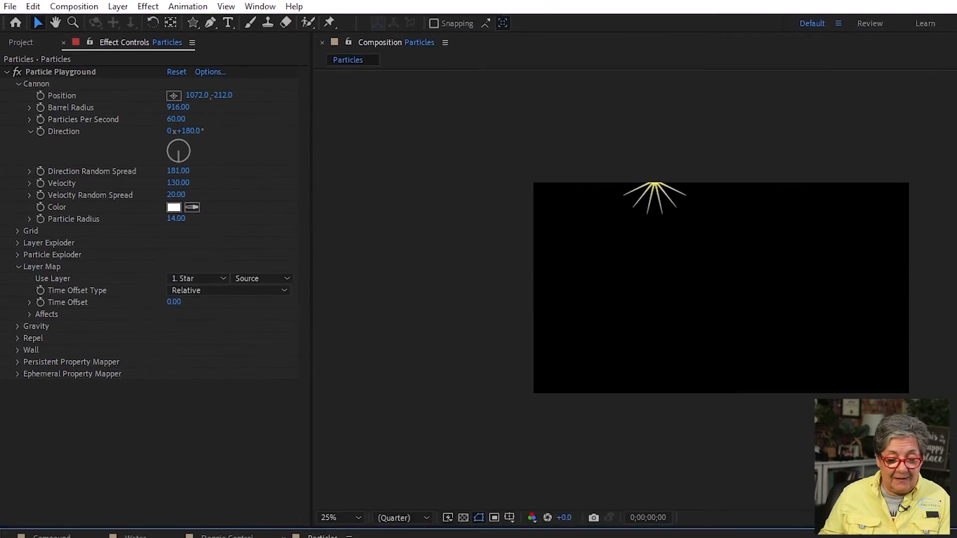
key("space")
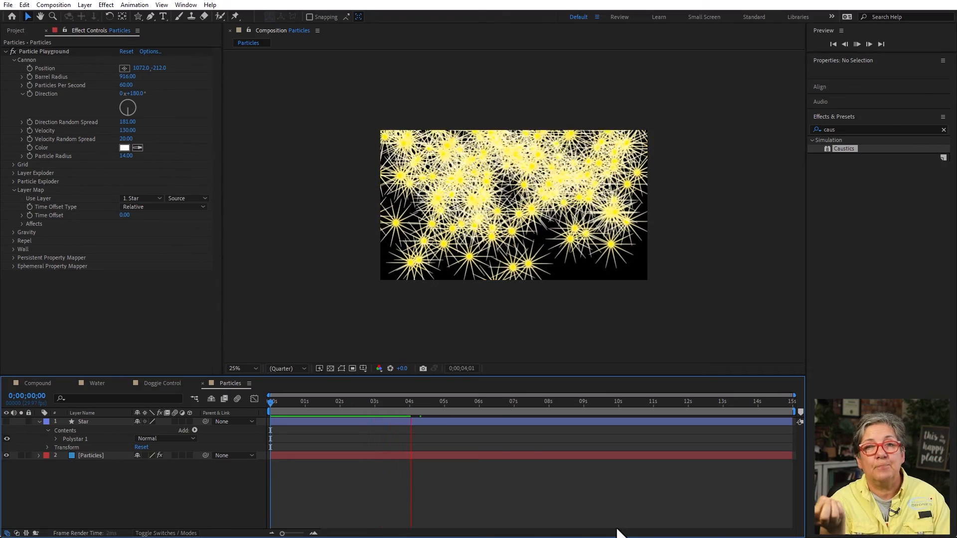
key("space")
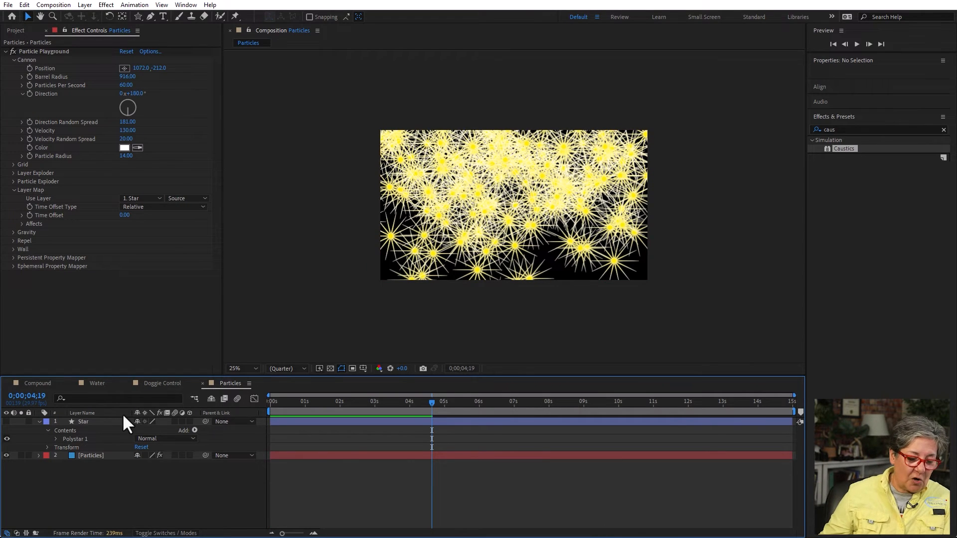
Step: Scale the Star layer down to 38% and preview the particles from the start
left_click(94, 423)
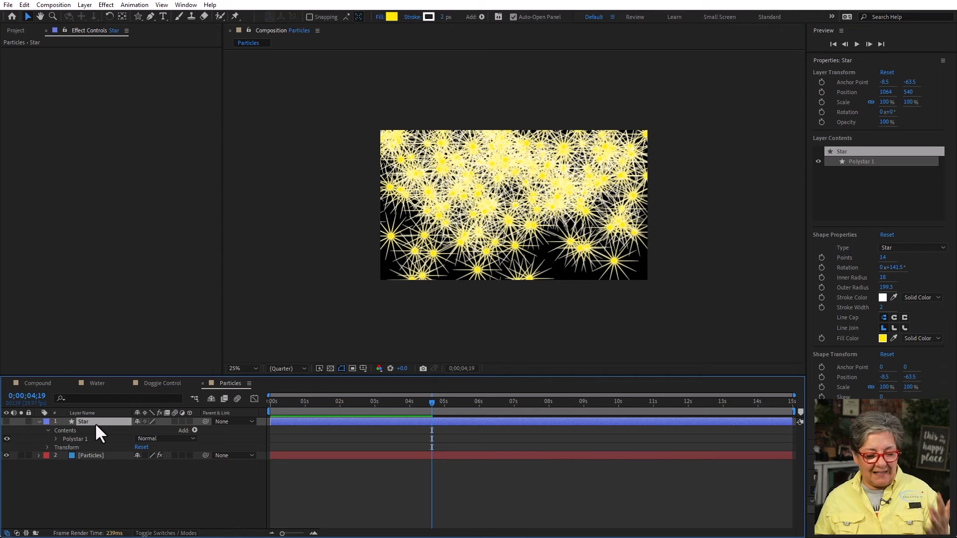
key("s")
left_click_drag(146, 432, 119, 433)
left_click(355, 499)
left_click_drag(327, 406, 270, 406)
key("space")
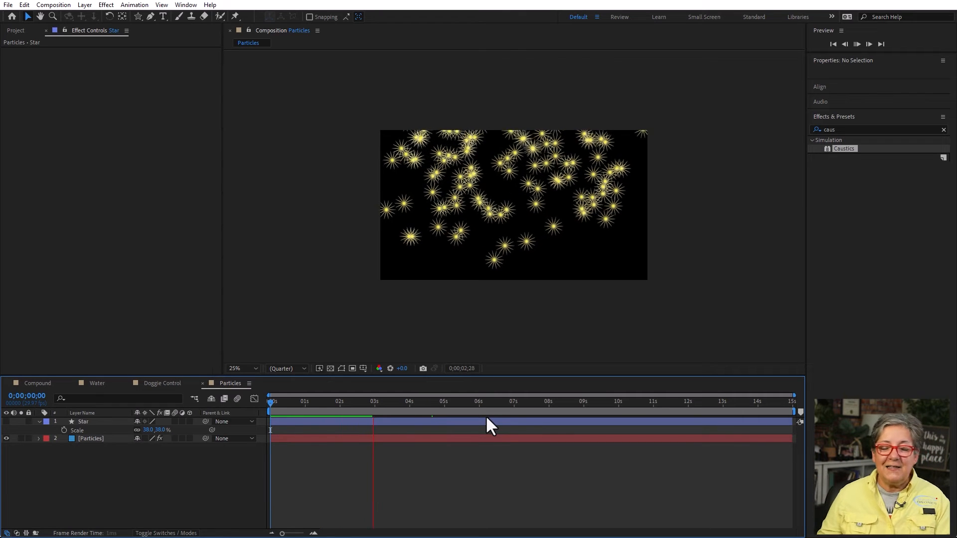
key("space")
Step: Add Gradient 5.jpg from the Gradients folder beneath the Particles layer and scale it to 198%
left_click(77, 422)
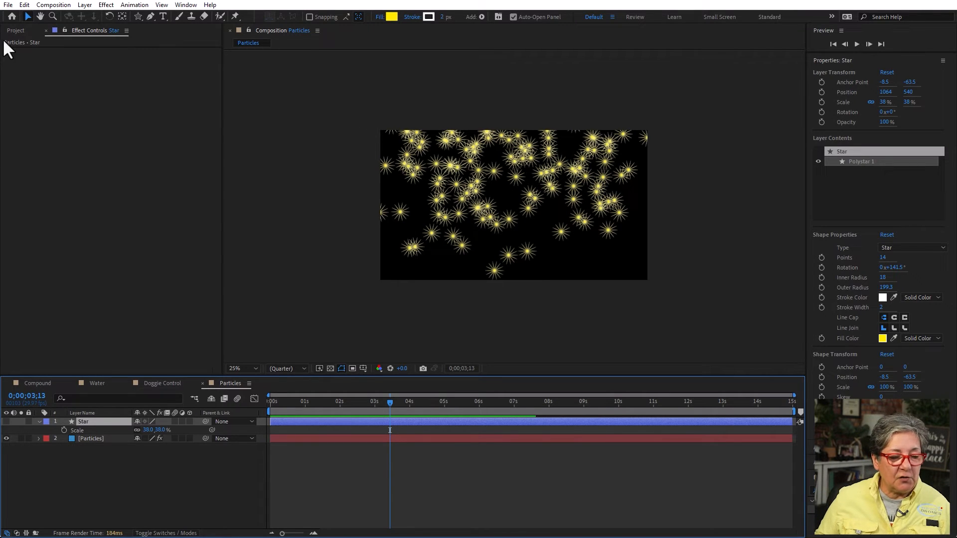
left_click(16, 30)
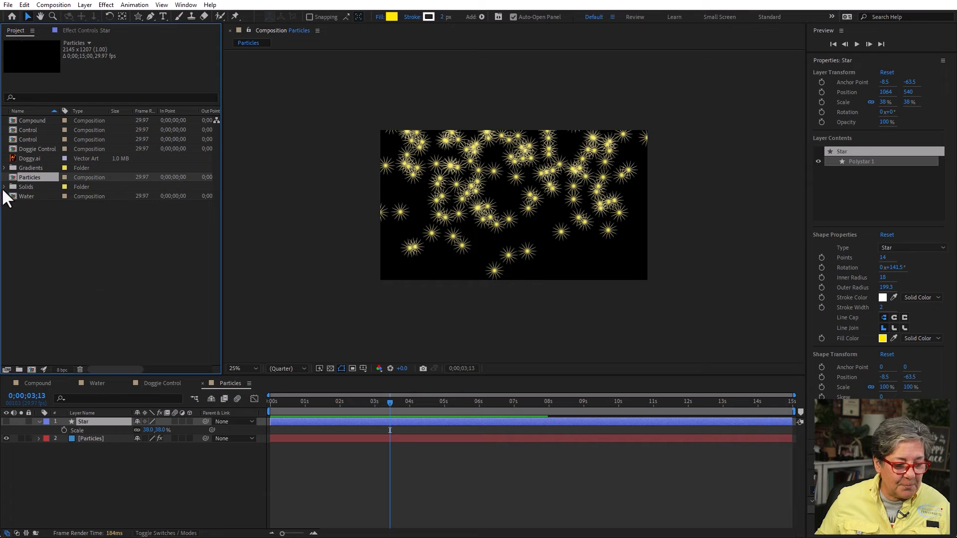
left_click(4, 168)
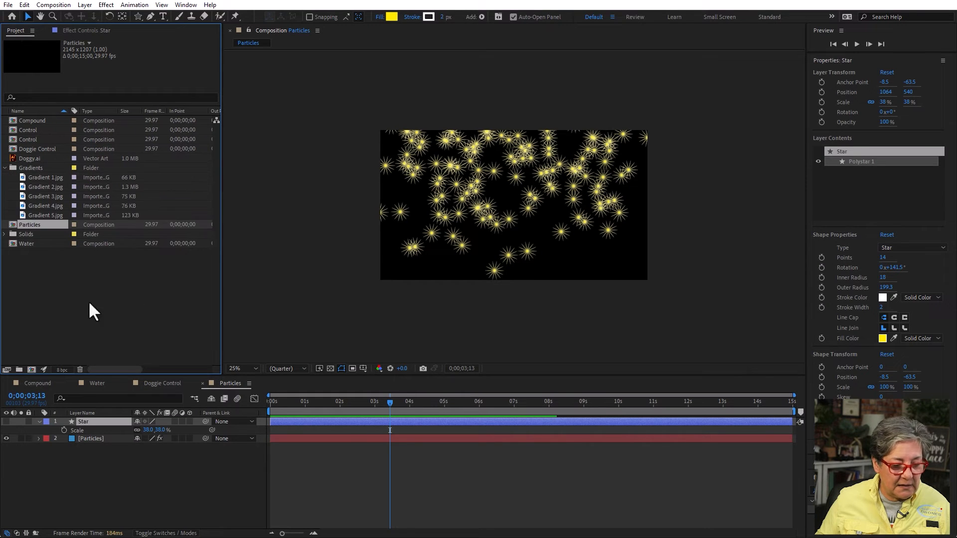
left_click(23, 214)
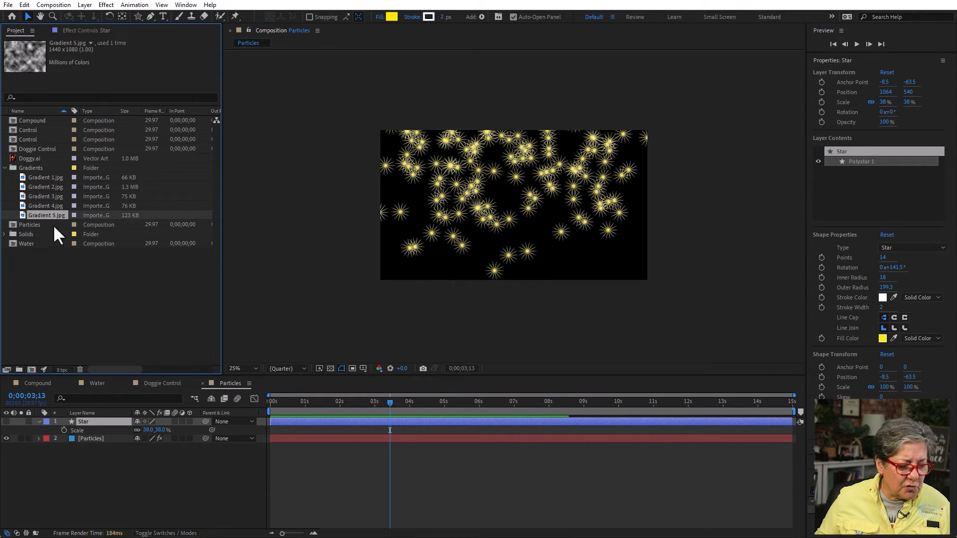
left_click_drag(23, 214, 122, 463)
key("s")
left_click_drag(151, 455, 224, 455)
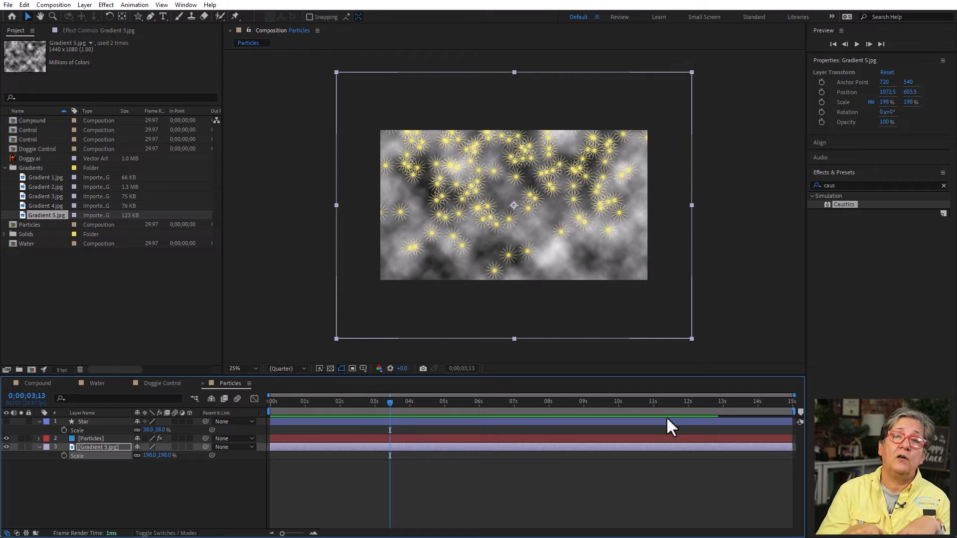
Step: In the Particles layer's Persistent Property Mapper, use the Gradient 5.jpg layer as the map
left_click(89, 438)
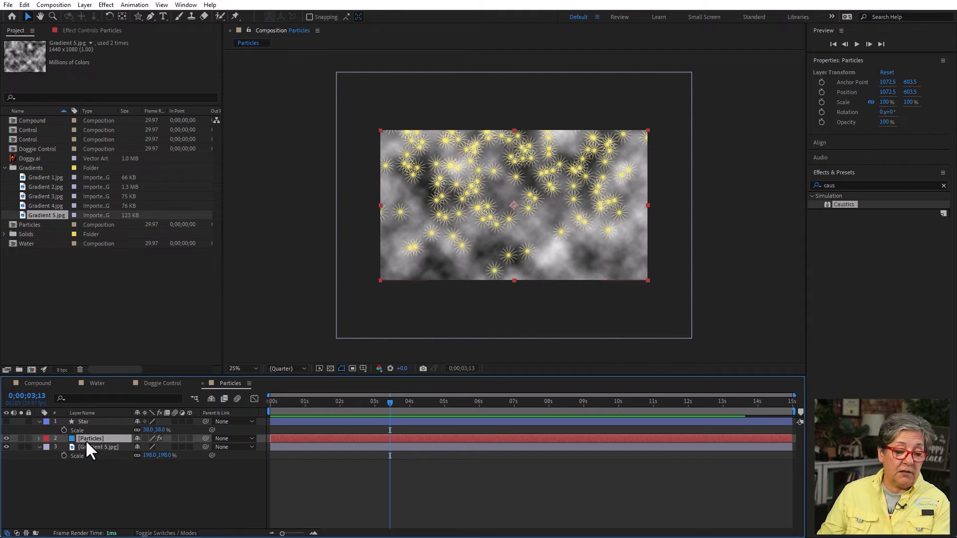
left_click(82, 31)
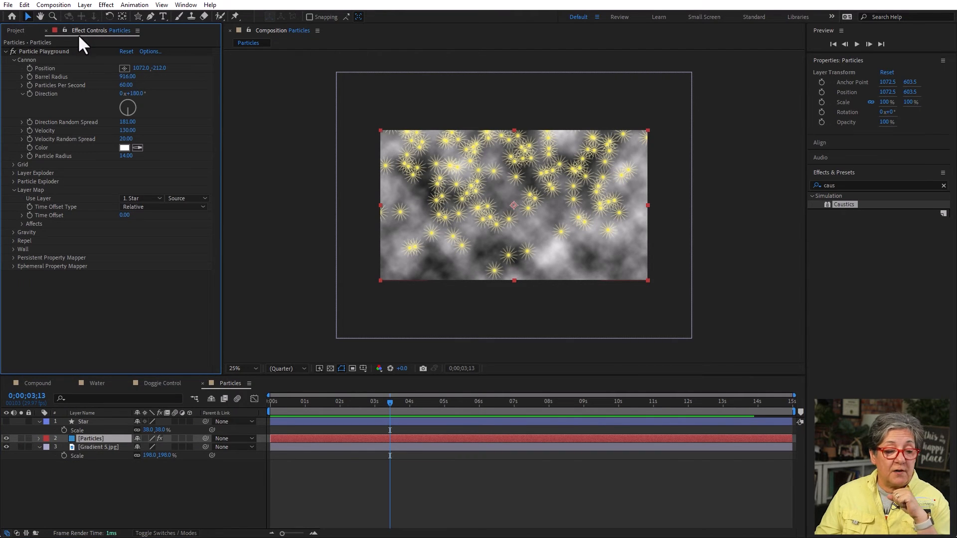
left_click(13, 258)
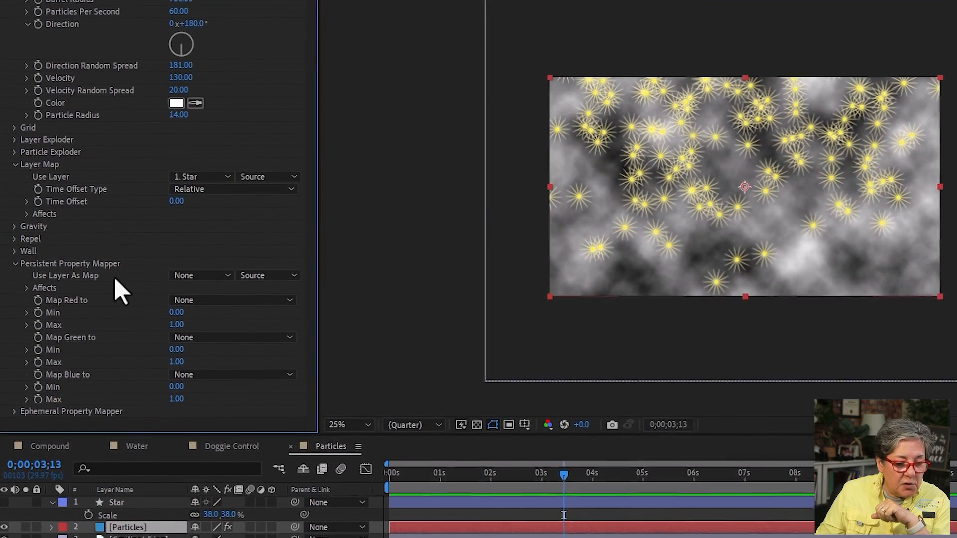
left_click(204, 277)
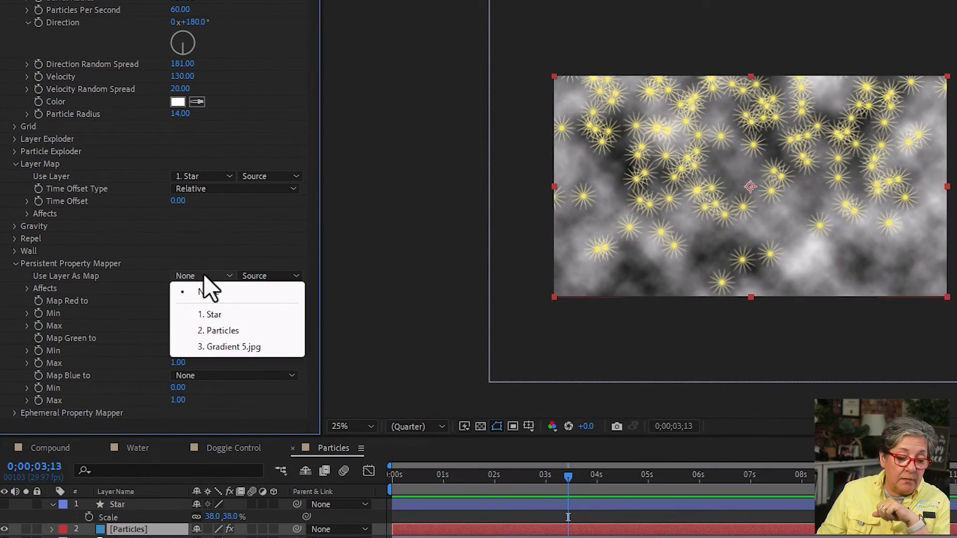
left_click(269, 349)
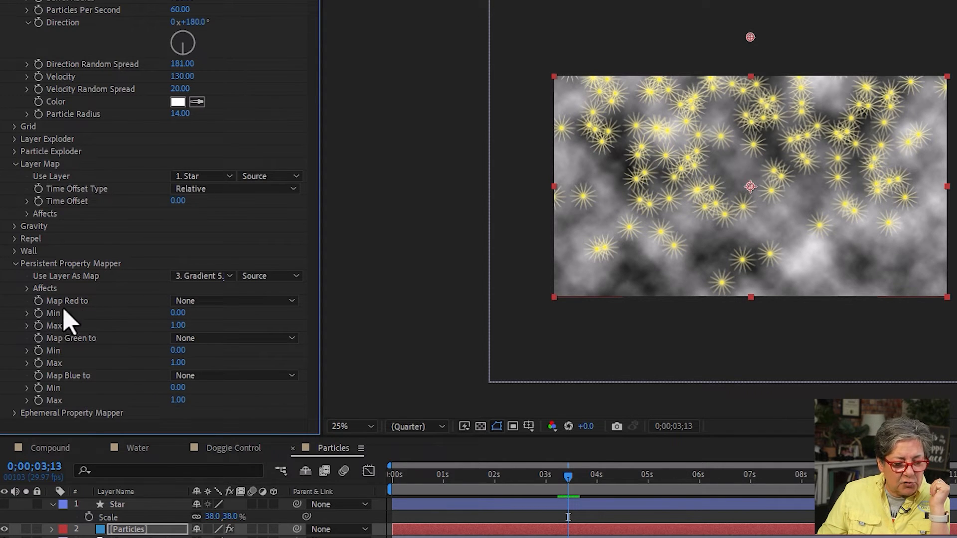
Step: Map the Persistent Property Mapper's Red channel to Scale
left_click(247, 301)
left_click(246, 300)
left_click(246, 300)
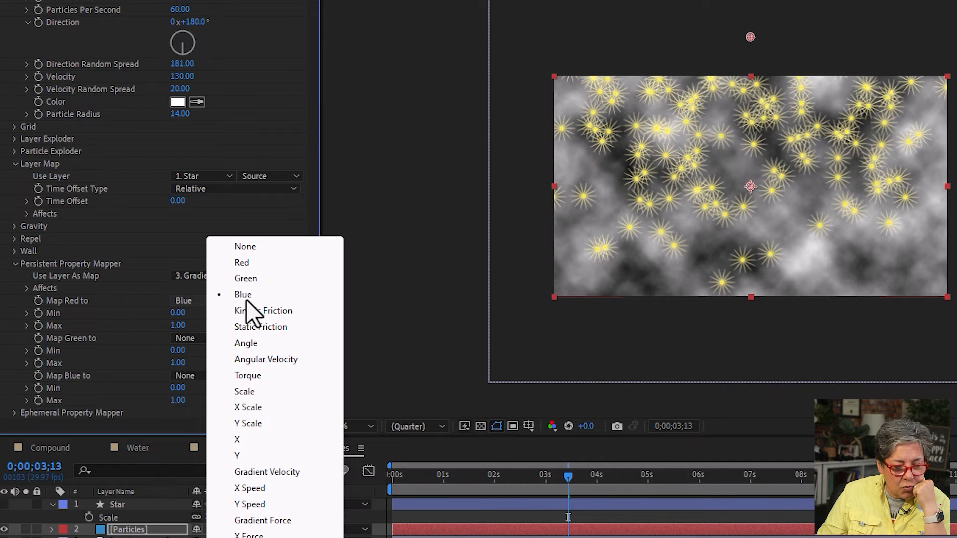
left_click(280, 393)
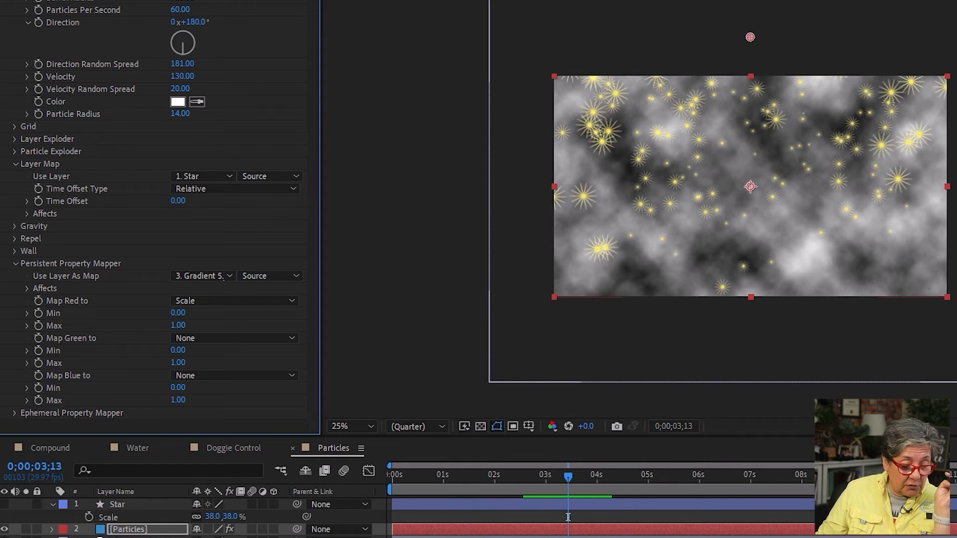
Step: Hide the Gradient 5.jpg layer and preview the varied star sizes from the start
left_click(4, 537)
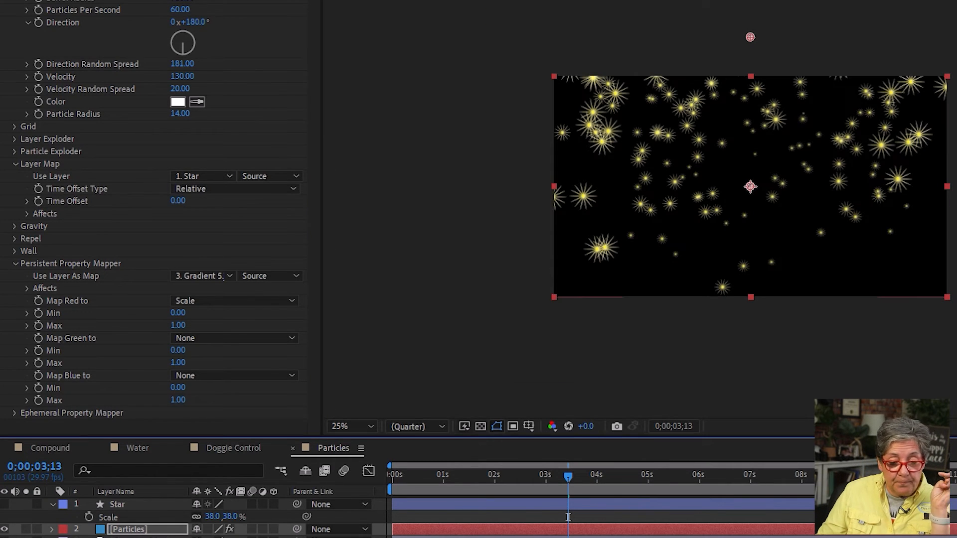
left_click_drag(485, 477, 340, 500)
key("space")
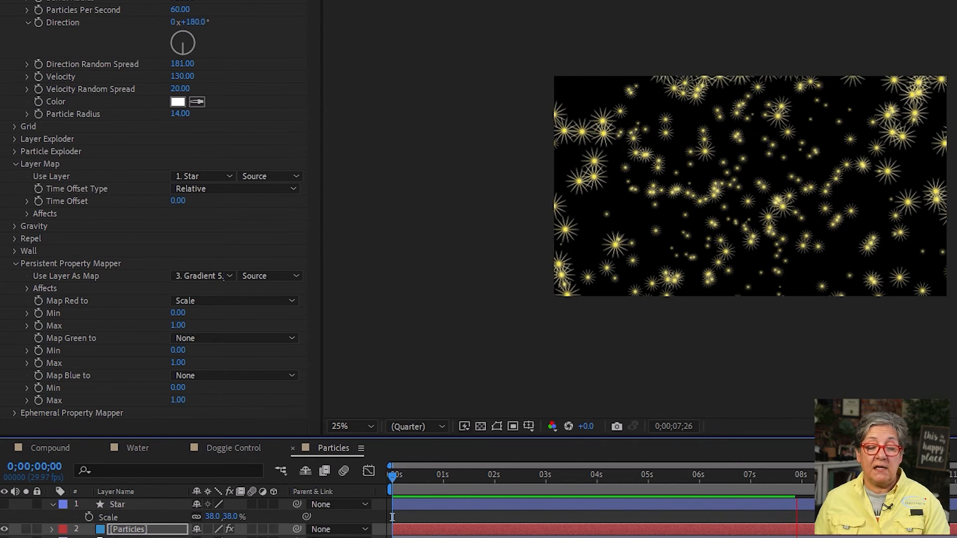
key("space")
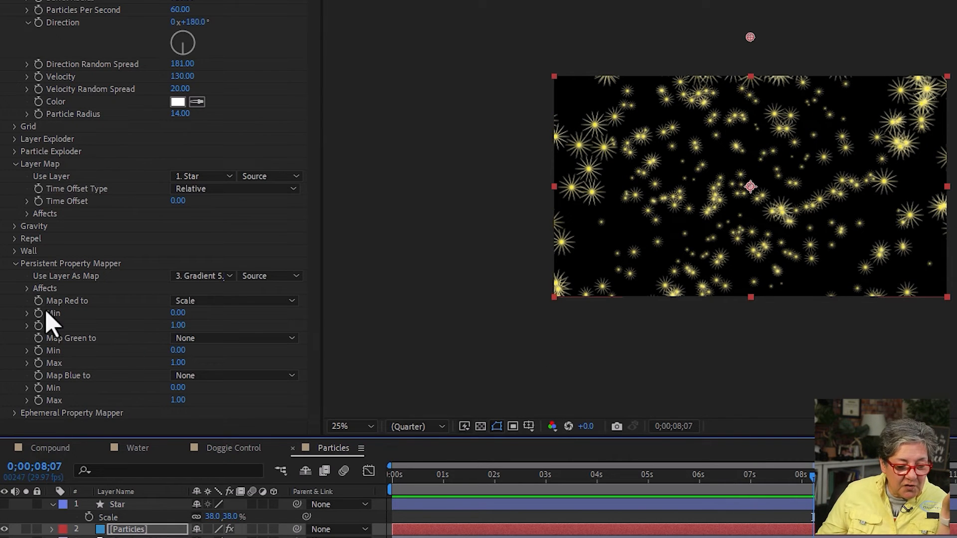
Step: Map the Persistent Property Mapper's Green channel to Opacity and preview the particles from the start
left_click(206, 339)
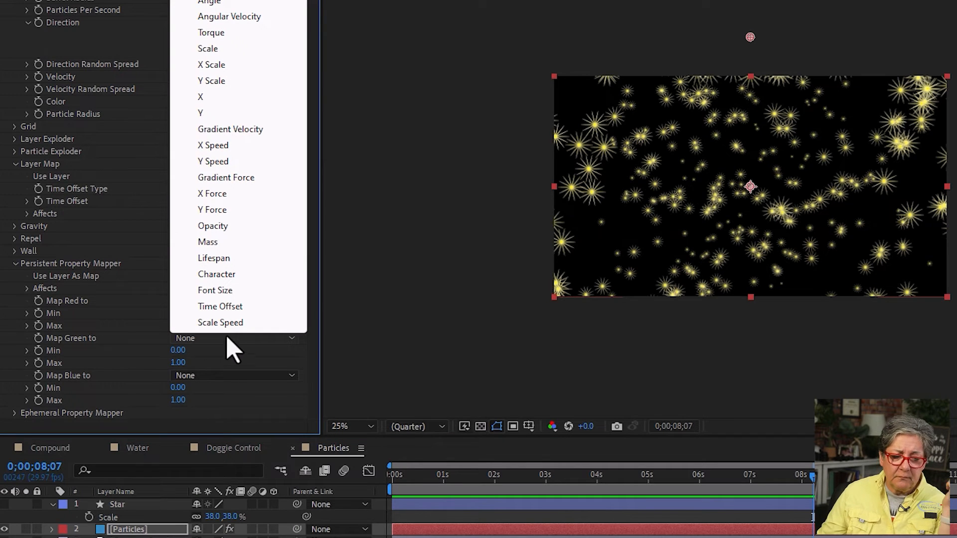
left_click(244, 227)
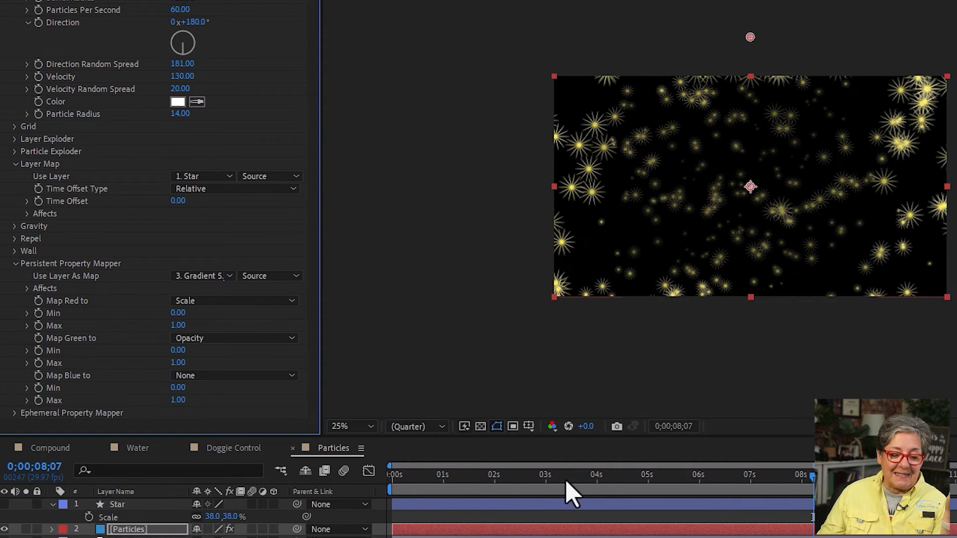
key("Home")
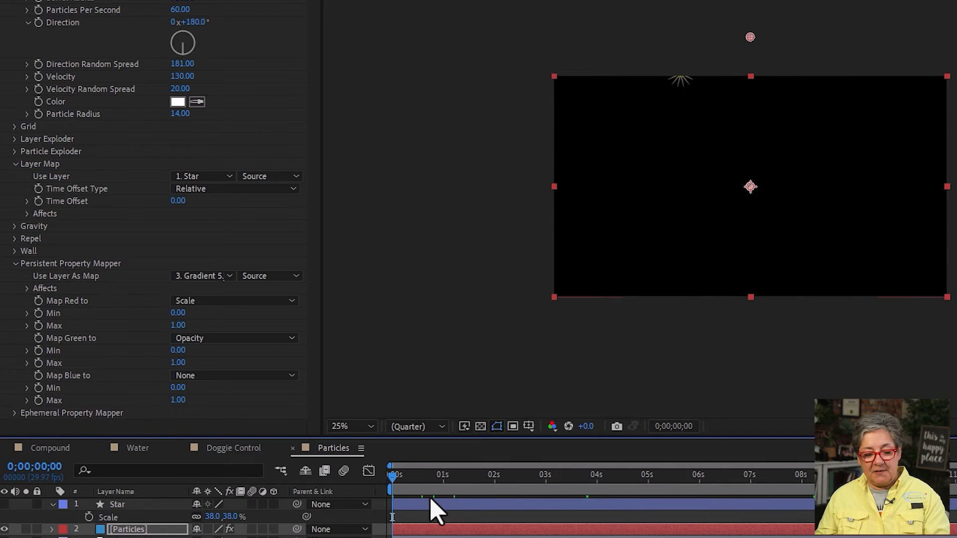
key("space")
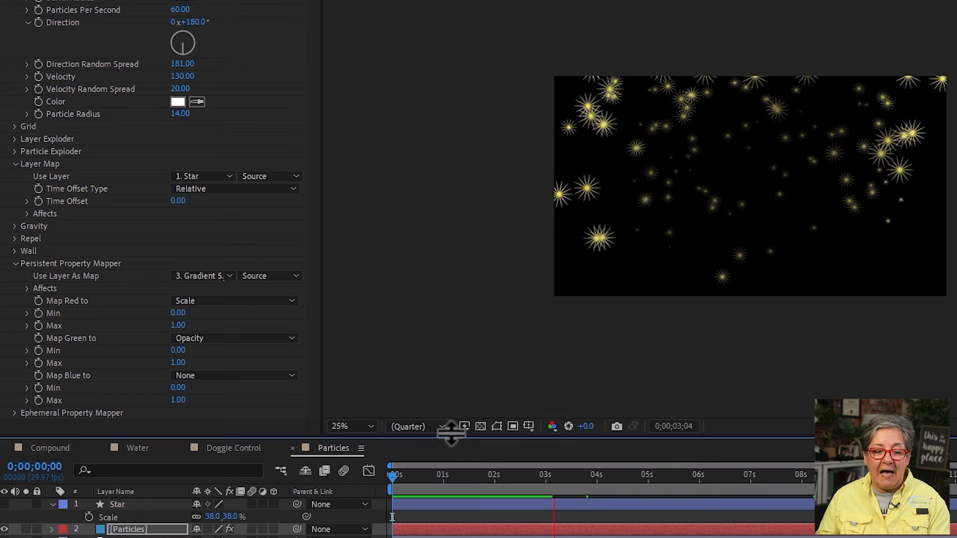
key("space")
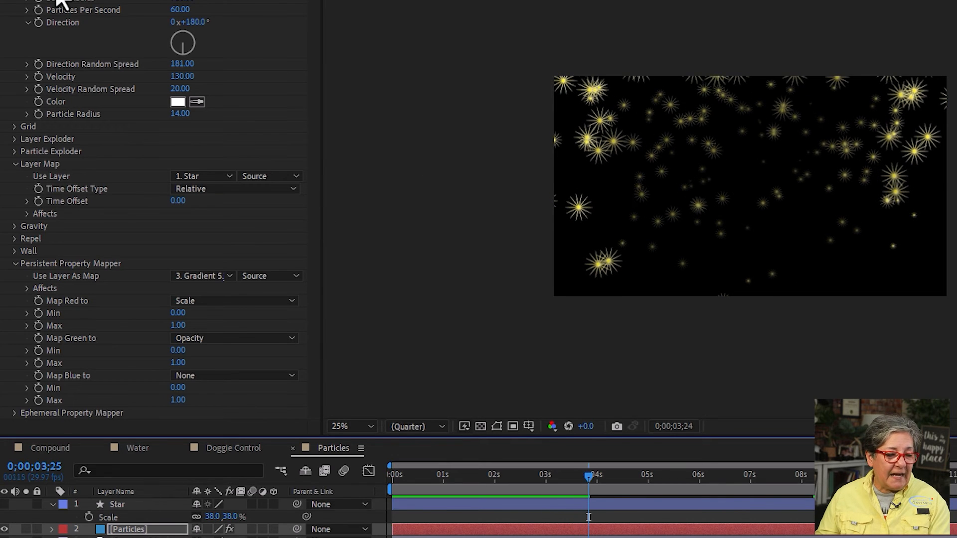
Step: Reposition the Particle Playground cannon higher above the frame
left_click(80, 5)
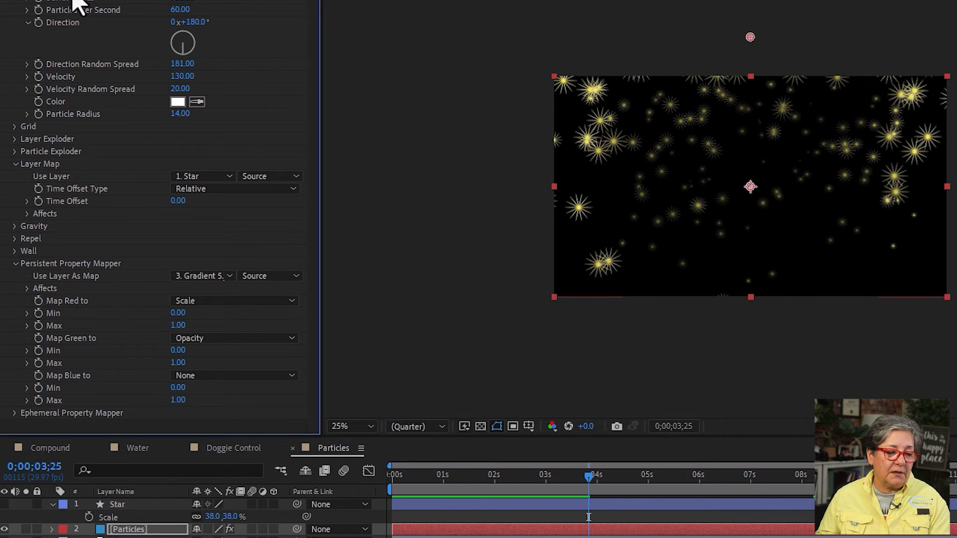
left_click(178, 0)
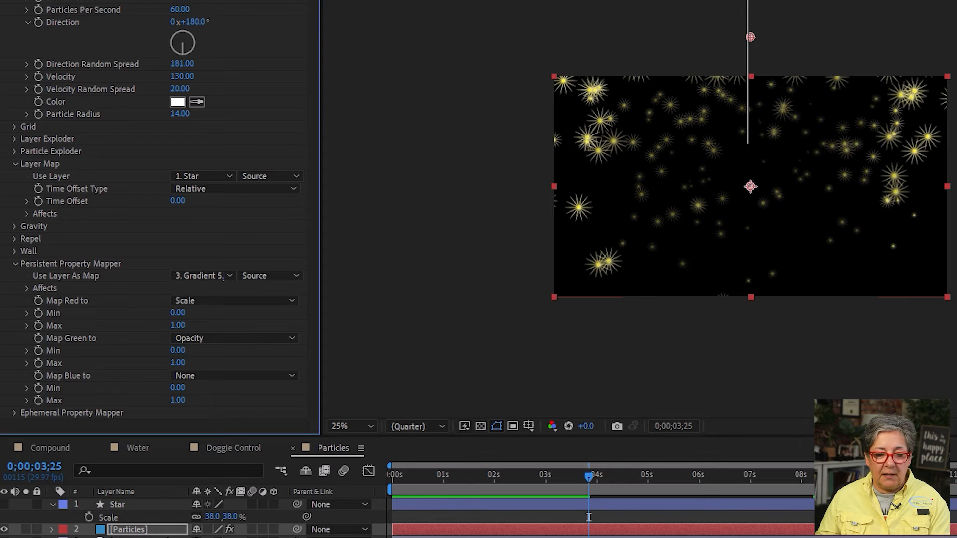
left_click(751, 145)
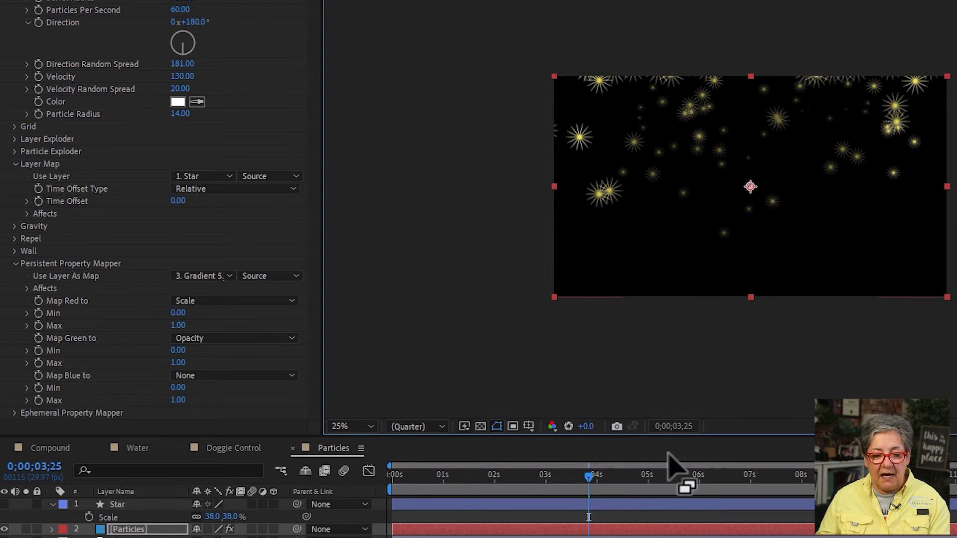
Step: Preview the particle animation from the start of the Particles composition
left_click(476, 498)
key("Home")
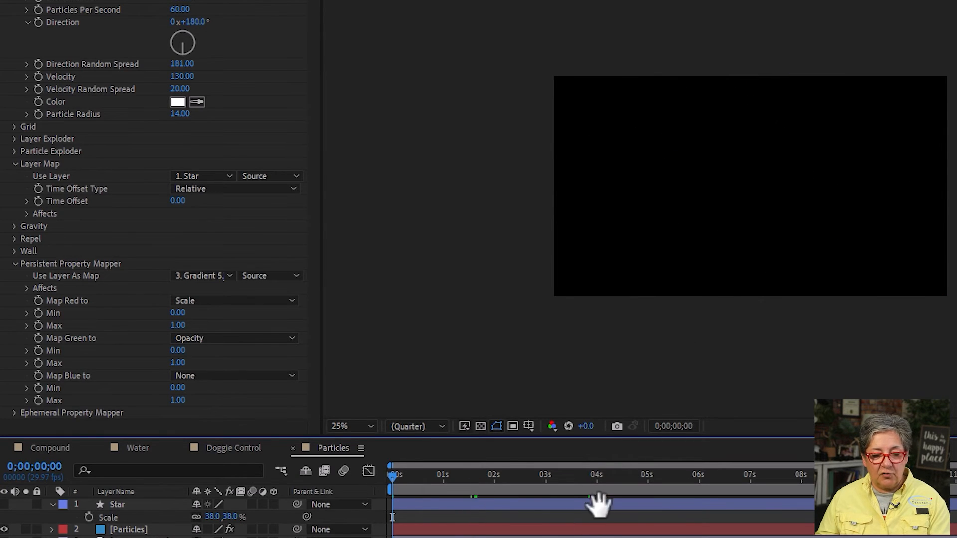
key("space")
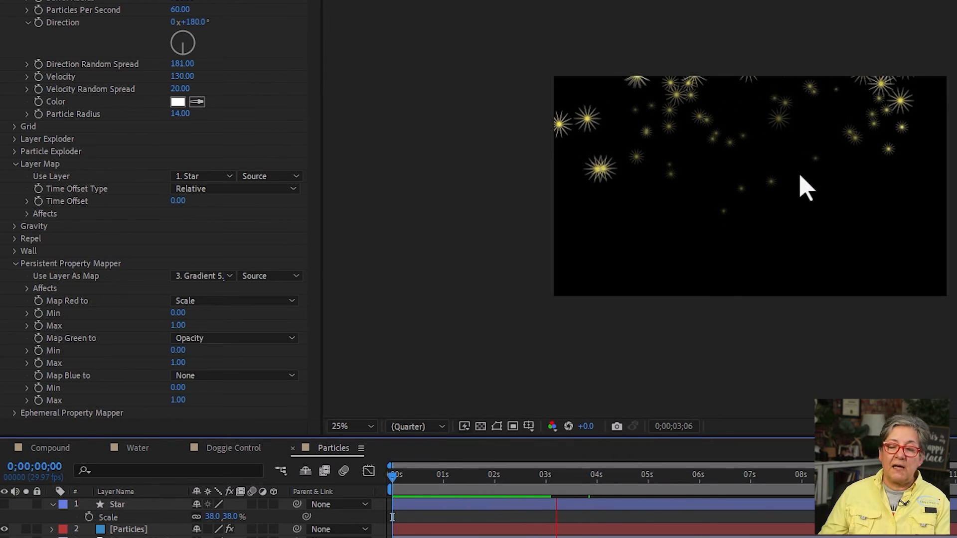
left_click(583, 517)
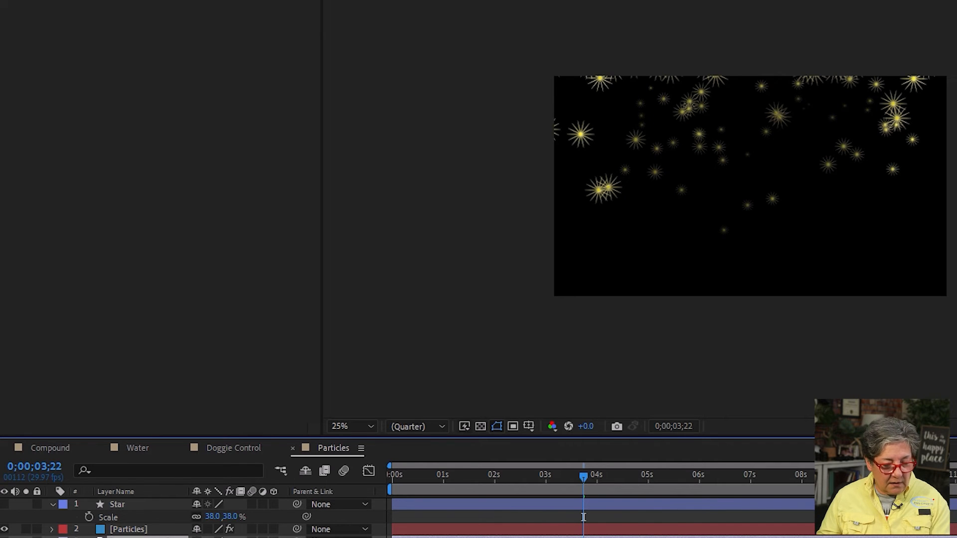
Step: Make the Layer Map and Persistent Property Mapper read their layers with Effects & Masks, and preview from the start
left_click(146, 532)
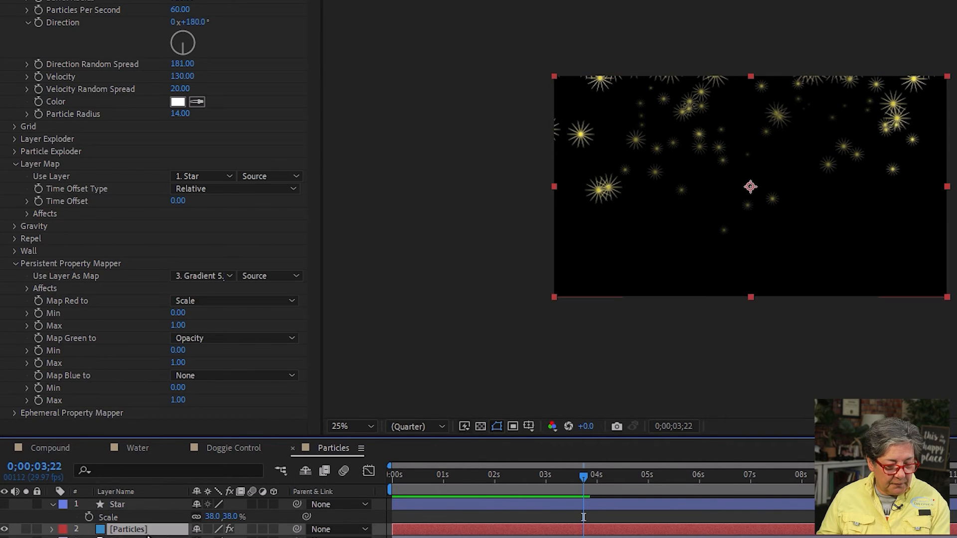
left_click(272, 177)
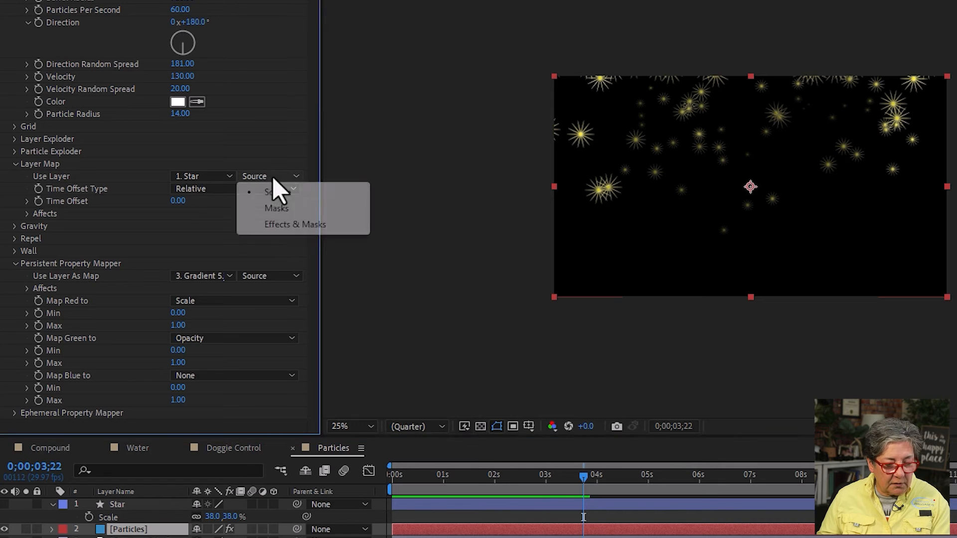
left_click(301, 226)
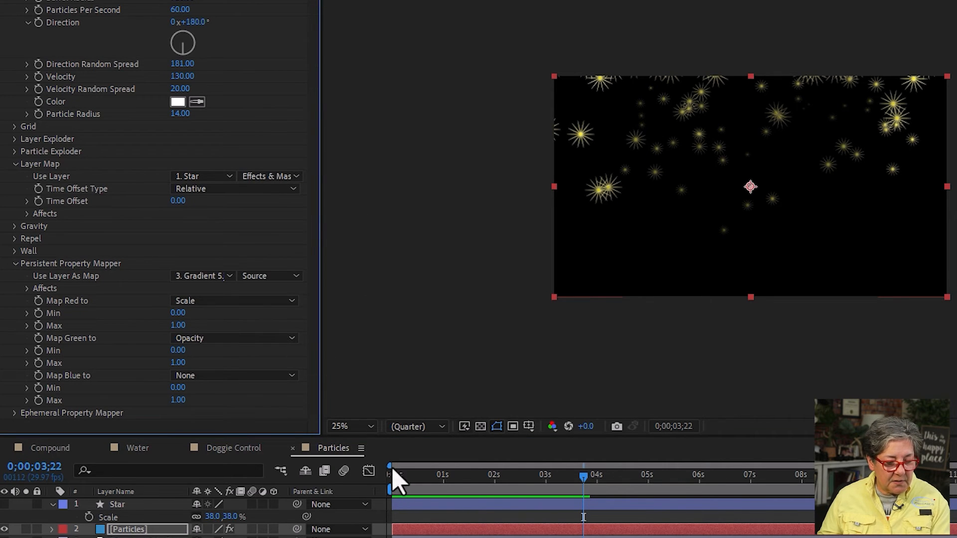
left_click(269, 278)
left_click(301, 324)
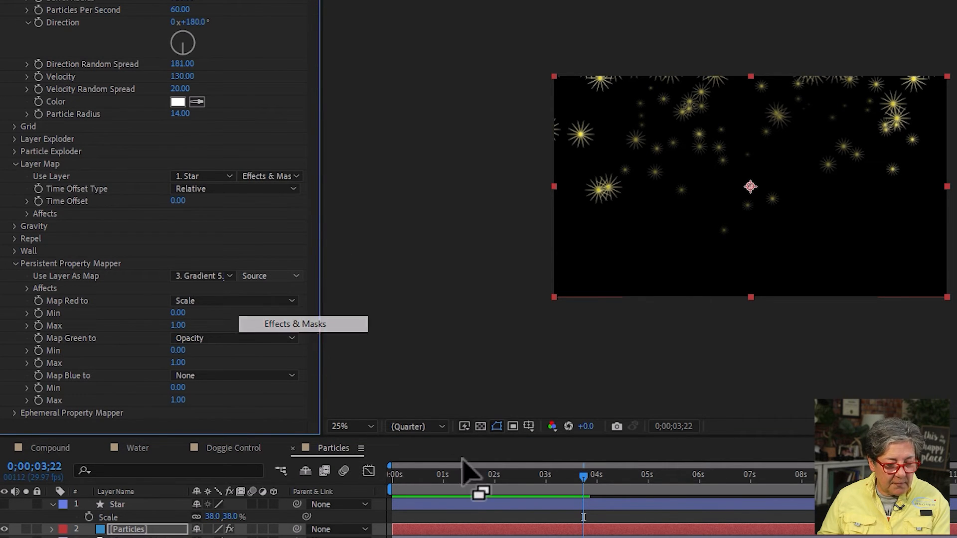
left_click_drag(479, 480, 391, 495)
key("space")
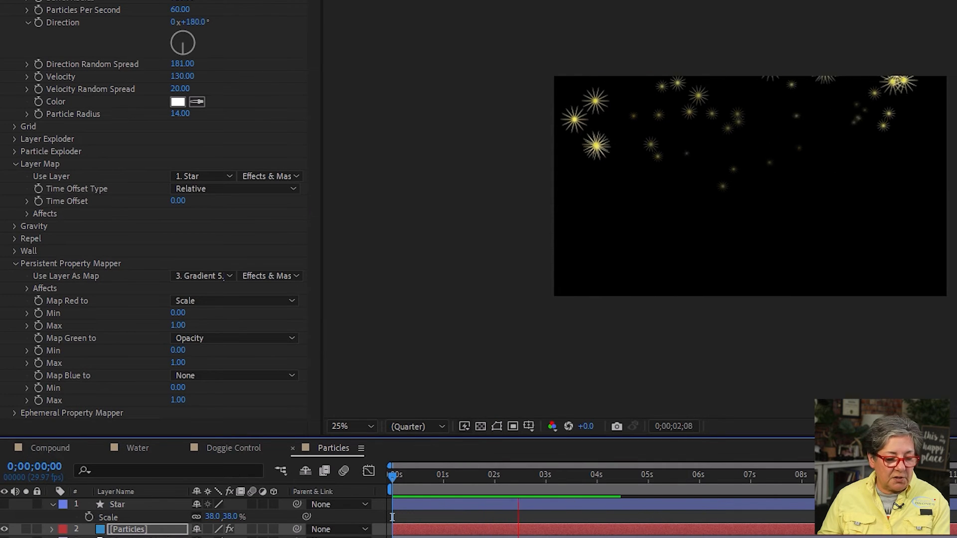
key("space")
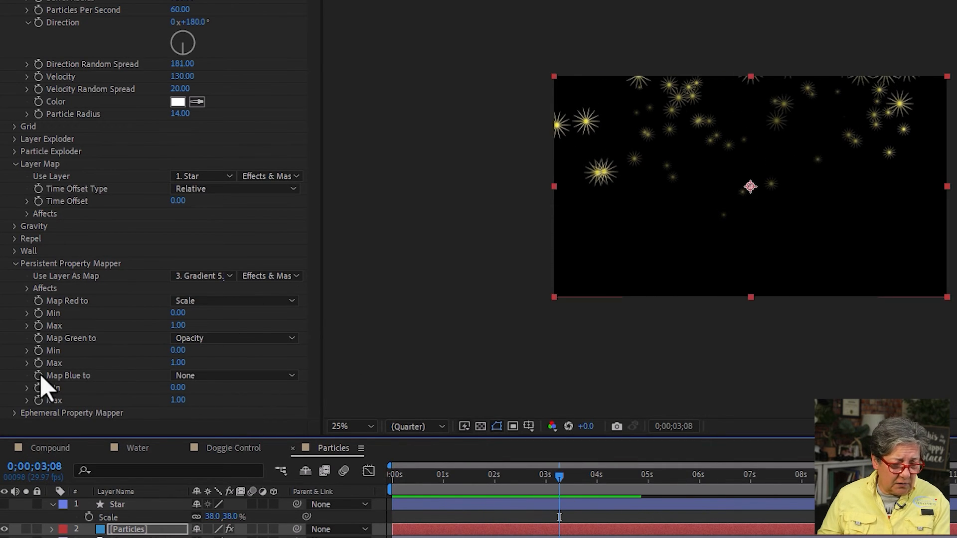
Step: Try mapping the Persistent Property Mapper's Blue channel to Kinetic Friction and preview the particles
left_click(229, 378)
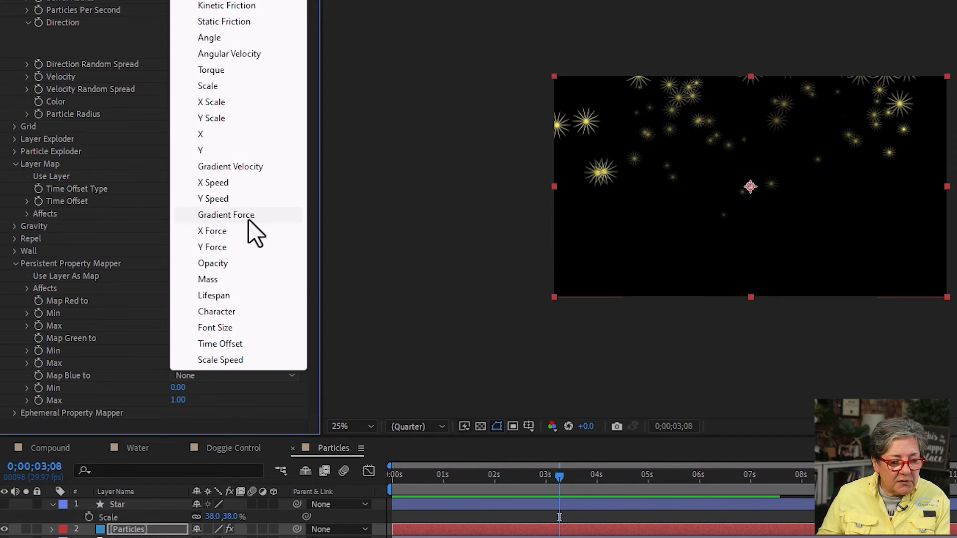
left_click(258, 7)
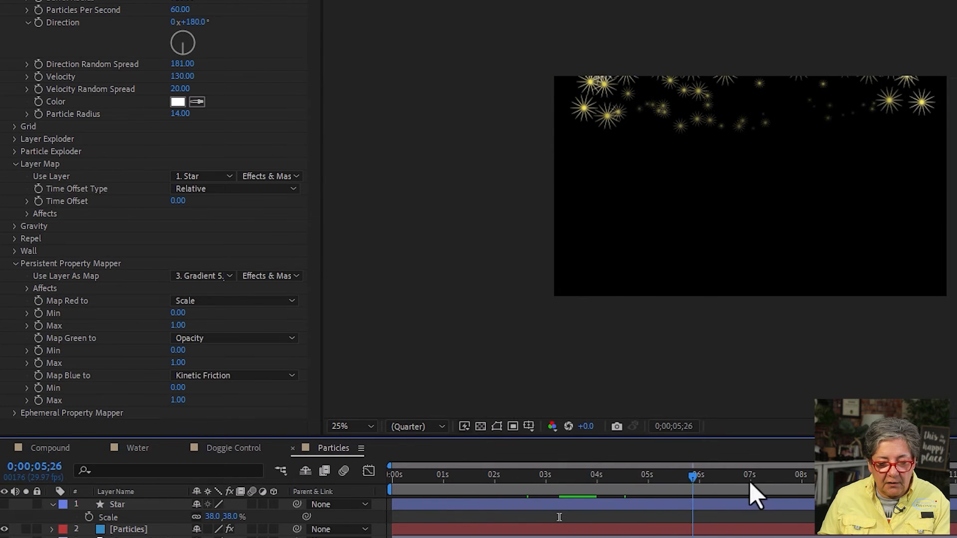
key("space")
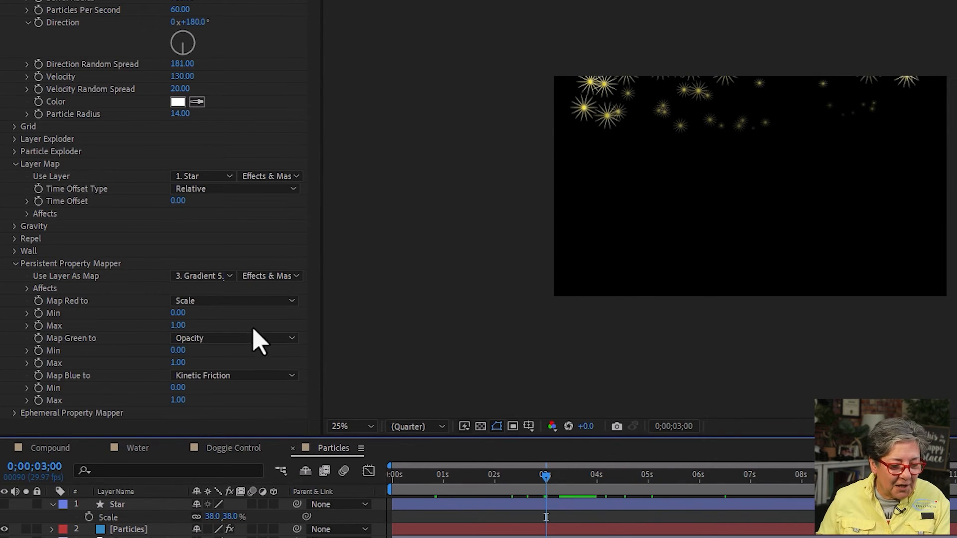
Step: Try the Blue channel mapped to Lifespan with a preview, and switch it back to Kinetic Friction
left_click(235, 385)
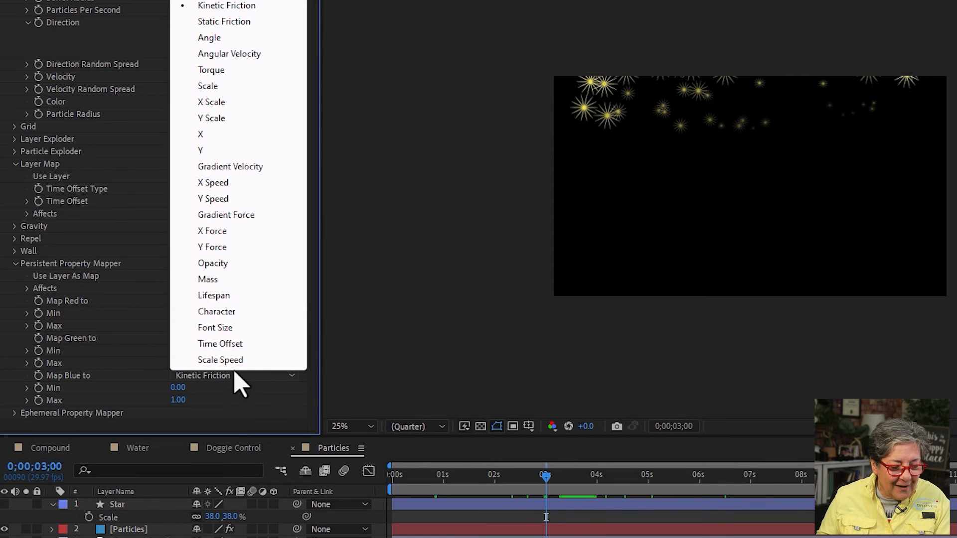
left_click(235, 299)
key("space")
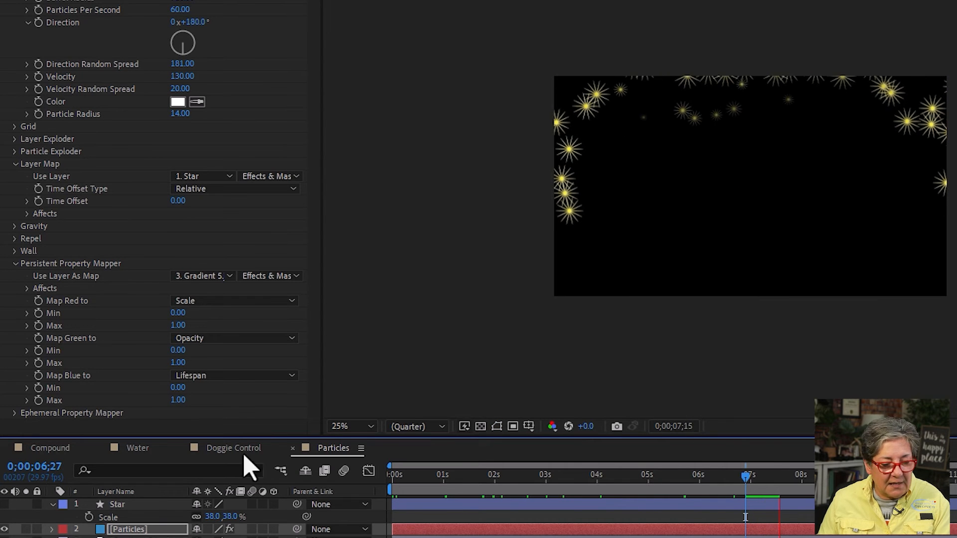
left_click(247, 383)
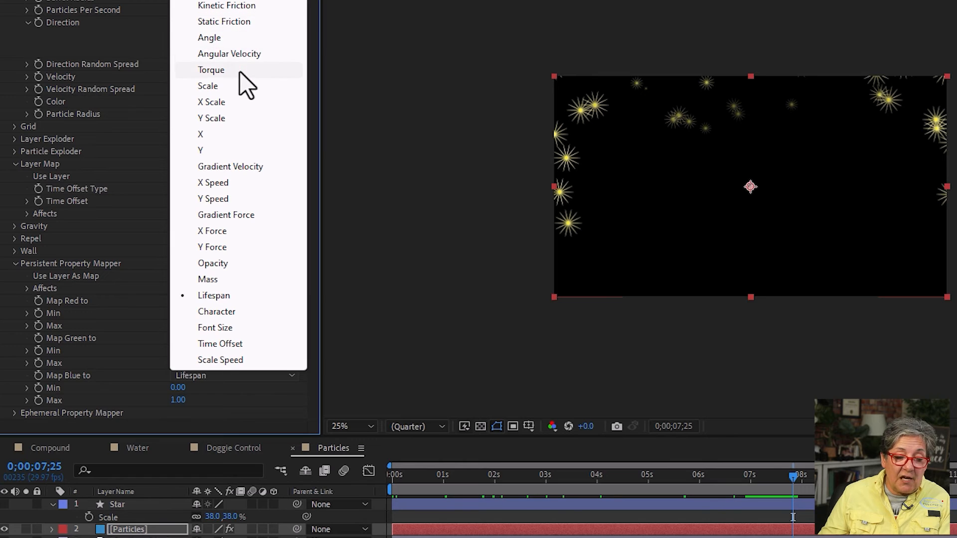
left_click(227, 6)
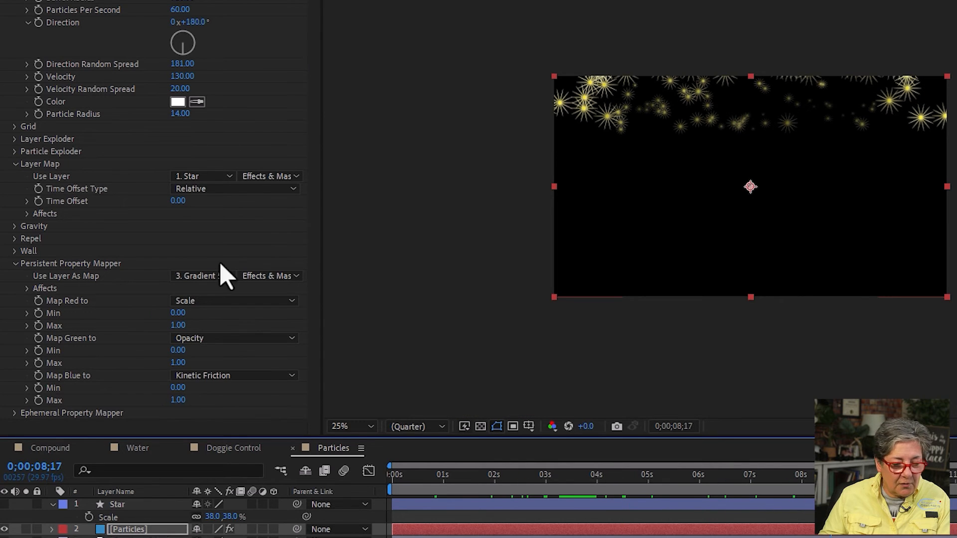
Step: Map the Persistent Property Mapper's Blue channel to Scale Speed and preview the growing stars
left_click(259, 379)
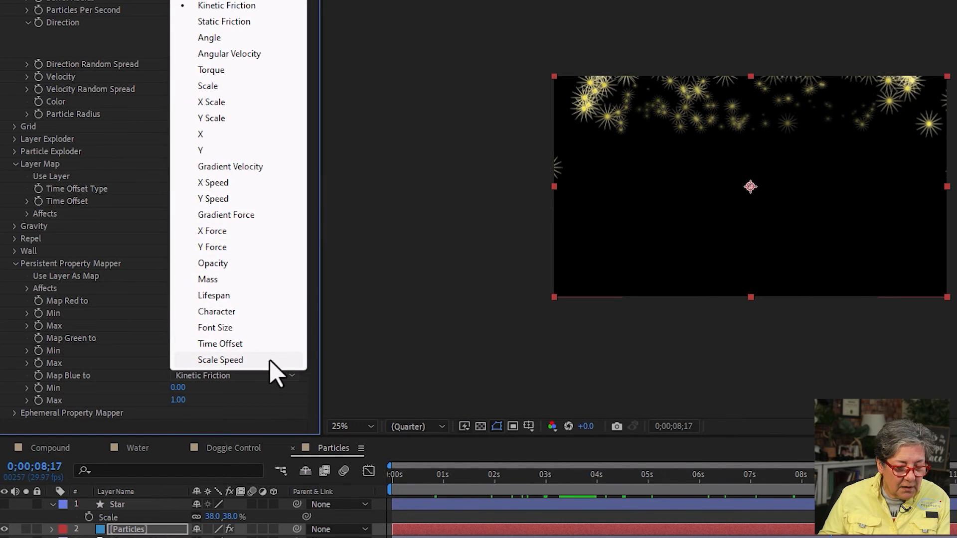
left_click(270, 360)
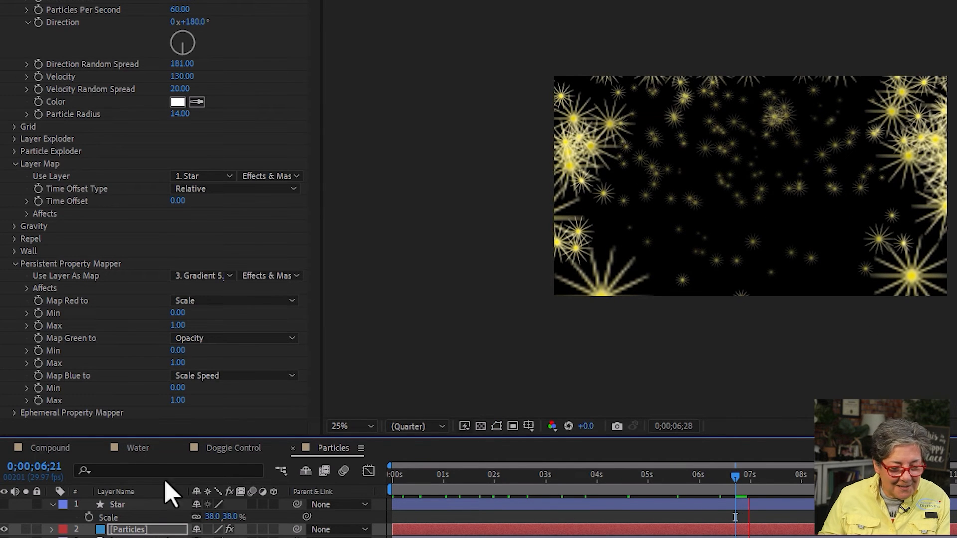
key("space")
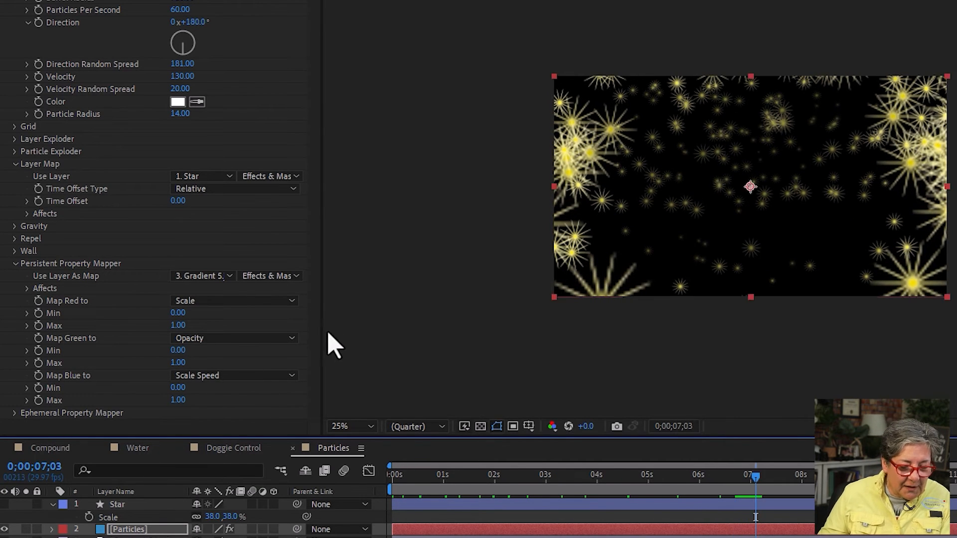
Step: Set the Blue channel's Max to 0.20 and preview the particles
left_click(178, 402)
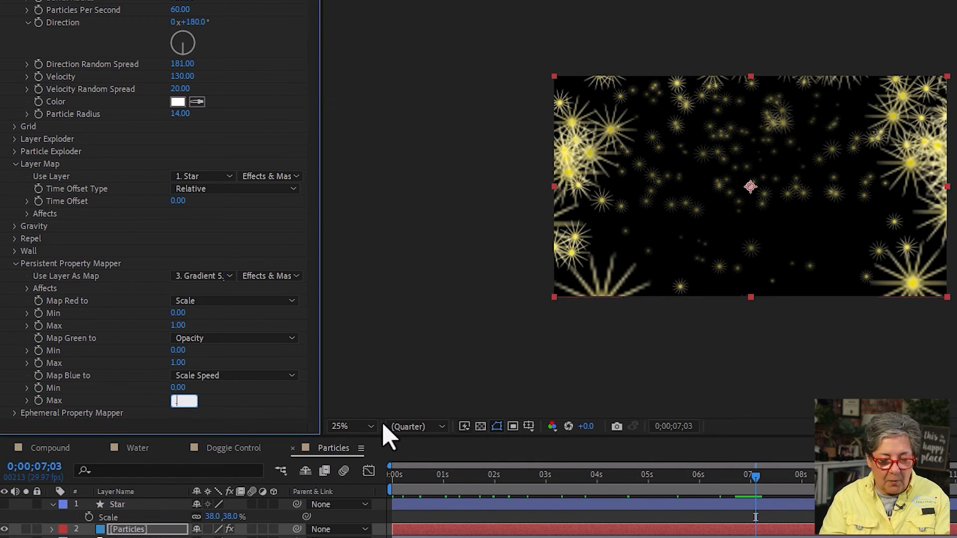
type(".2")
left_click(756, 517)
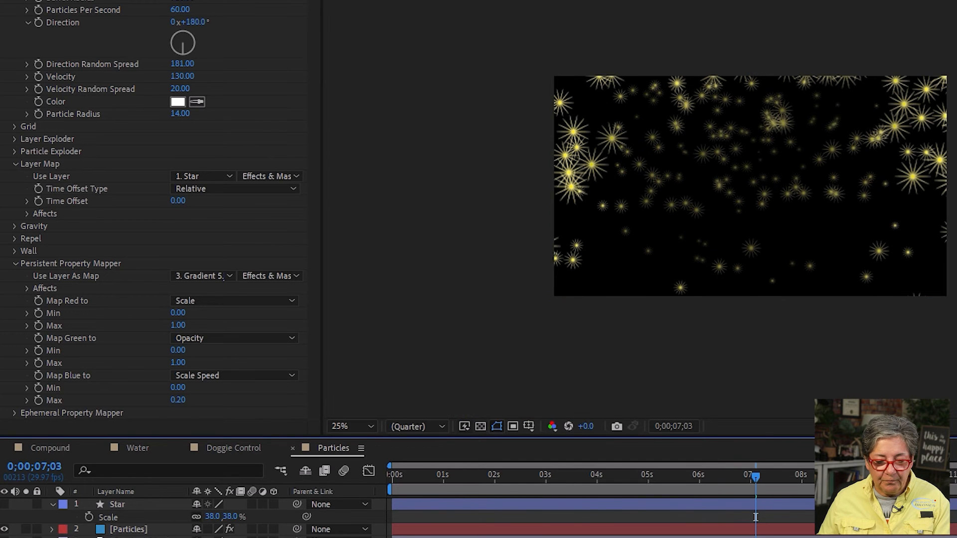
key("space")
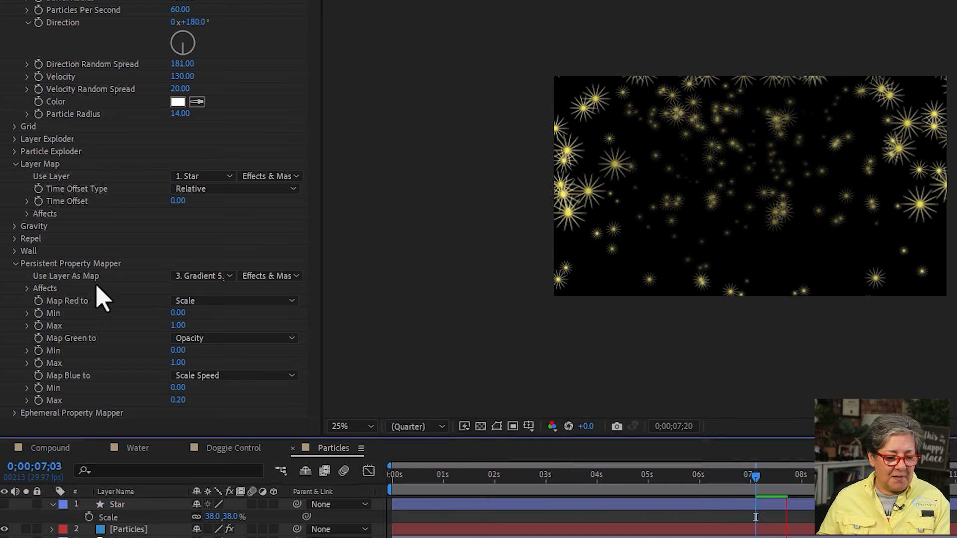
Step: Collapse the Persistent Property Mapper settings and map the Ephemeral Property Mapper's Red channel to X
left_click(15, 264)
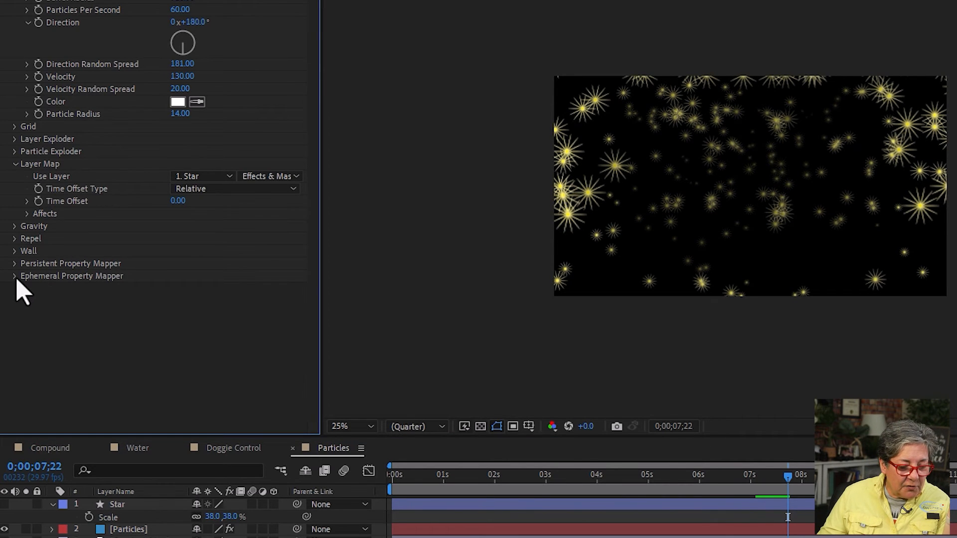
left_click(14, 276)
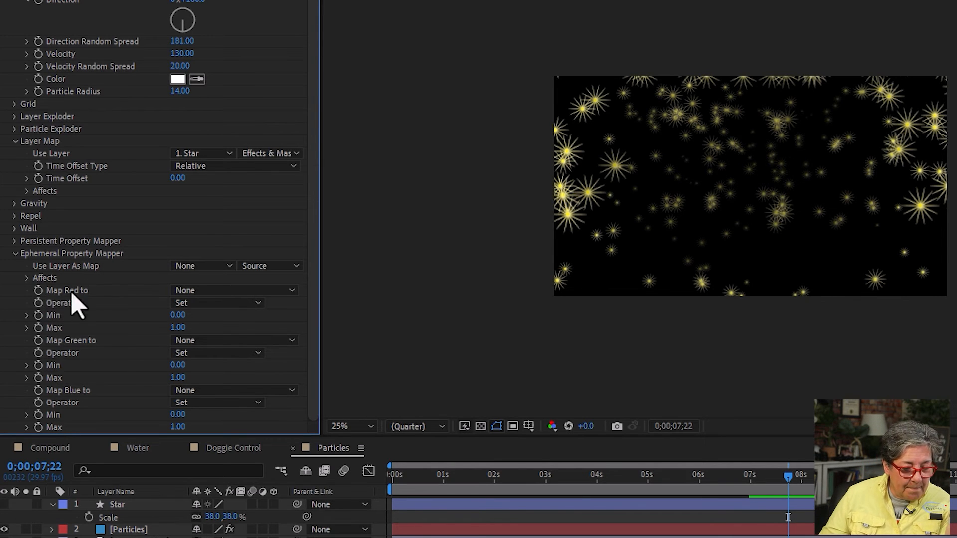
left_click(213, 291)
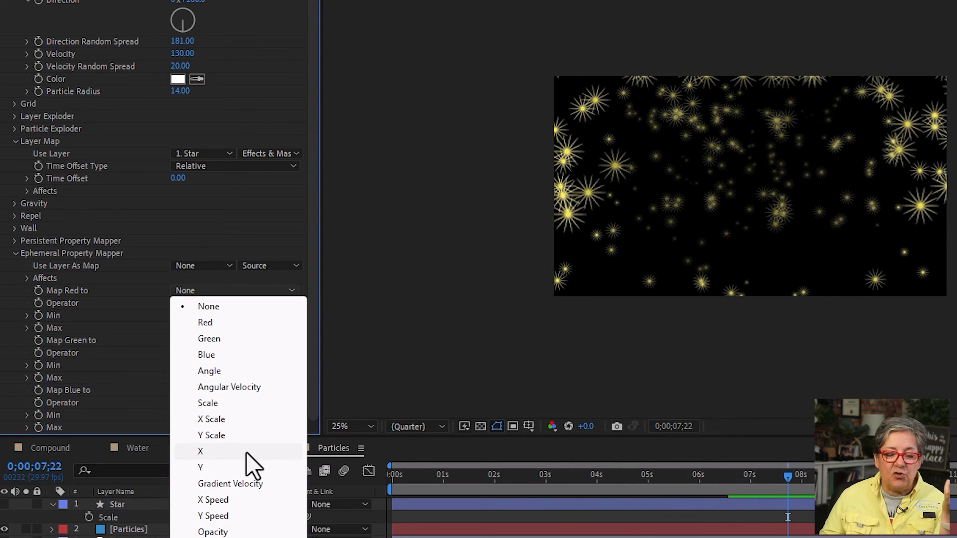
left_click(201, 451)
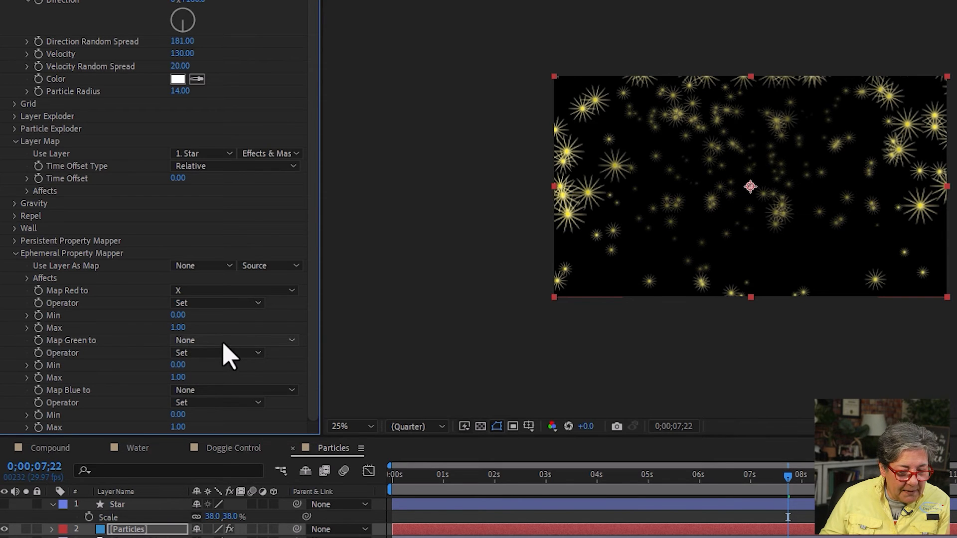
Step: Use the Gradient 5.jpg layer with Effects & Masks as the Ephemeral Property Mapper's map
left_click(215, 266)
left_click(240, 338)
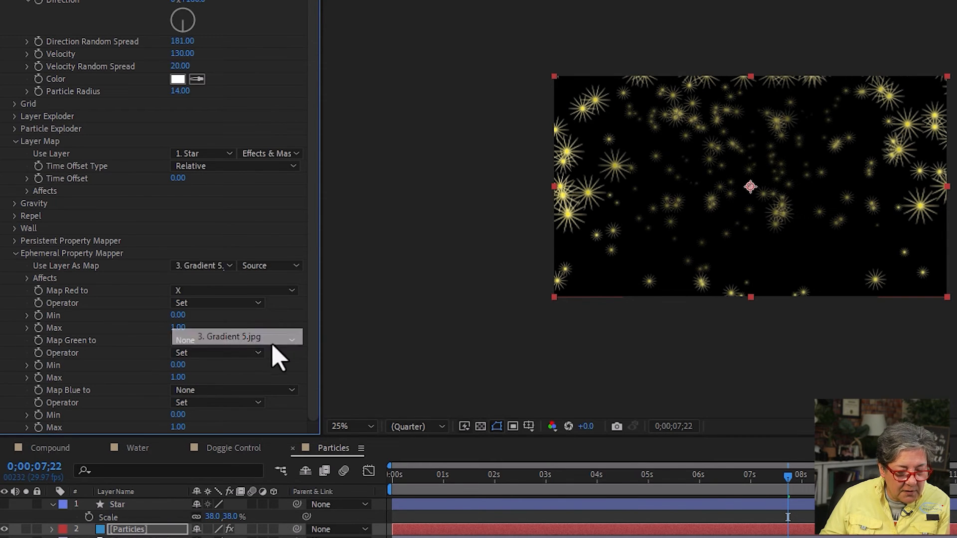
left_click(262, 266)
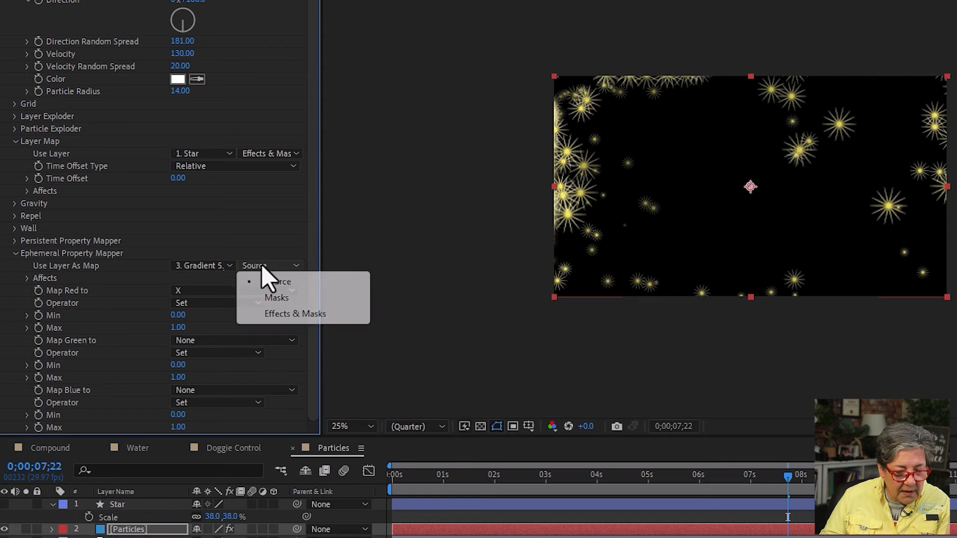
left_click(326, 315)
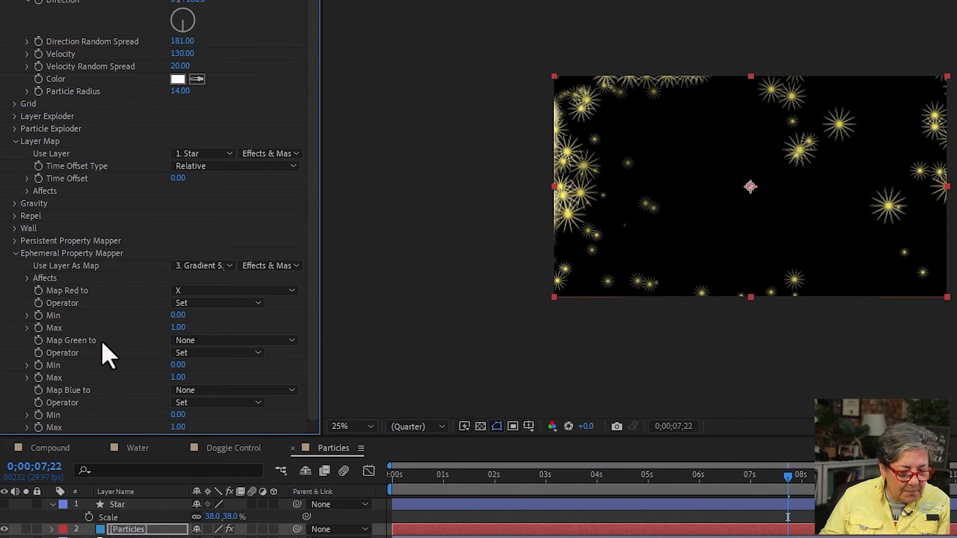
Step: Map the Ephemeral Property Mapper's Green channel to Y and preview the particle motion
left_click(236, 342)
left_click(259, 516)
key("space")
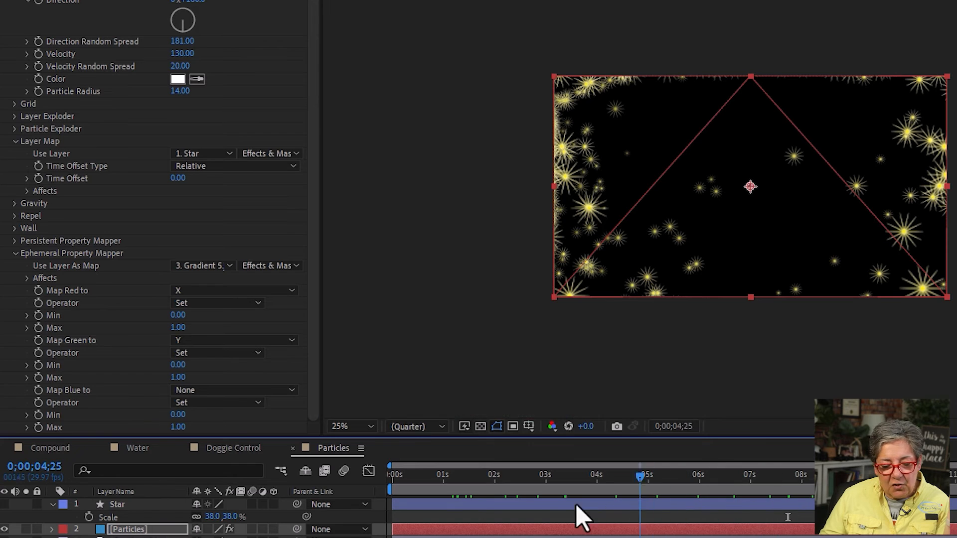
left_click(486, 517)
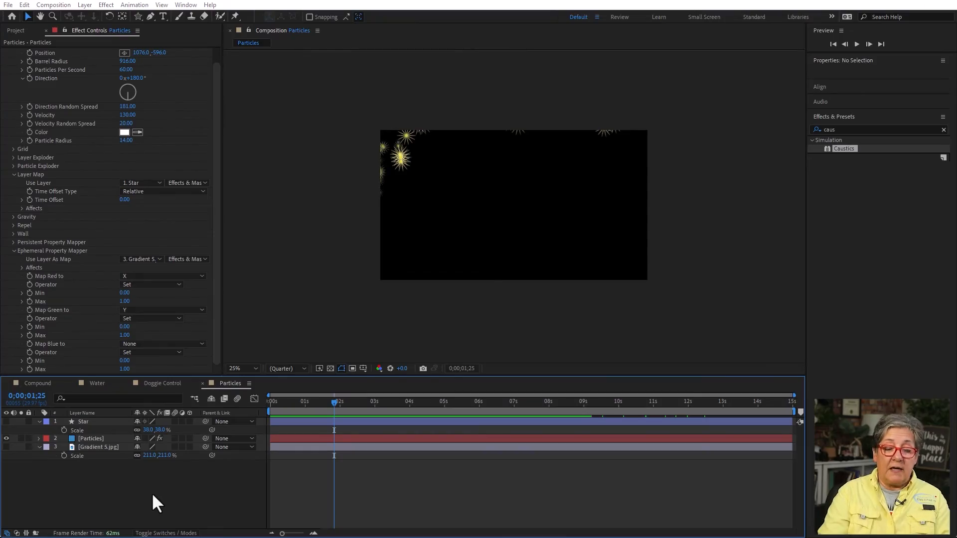
Step: Create a new composition named Shatter, keeping the 2145 x 1207 size and 15-second duration
key("ctrl+n")
type("Shatter")
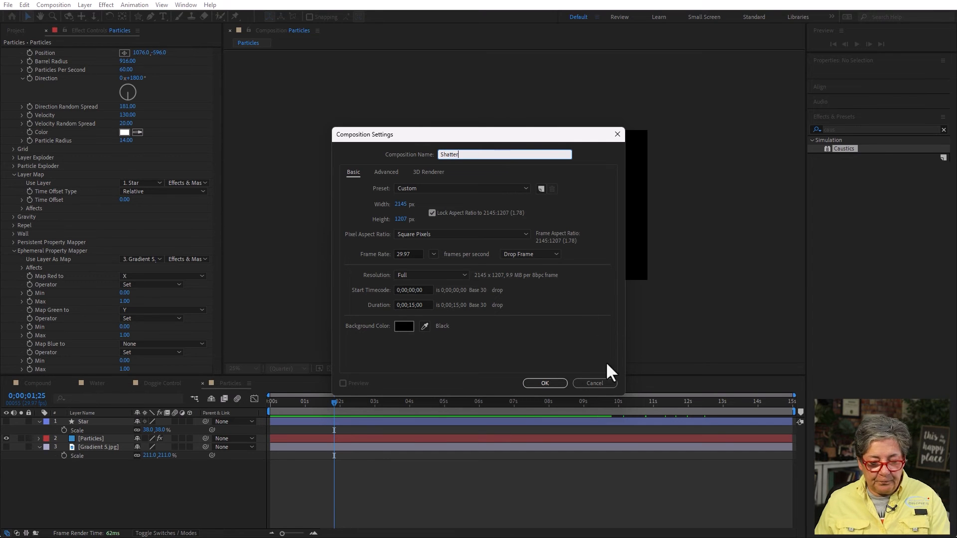
left_click(547, 383)
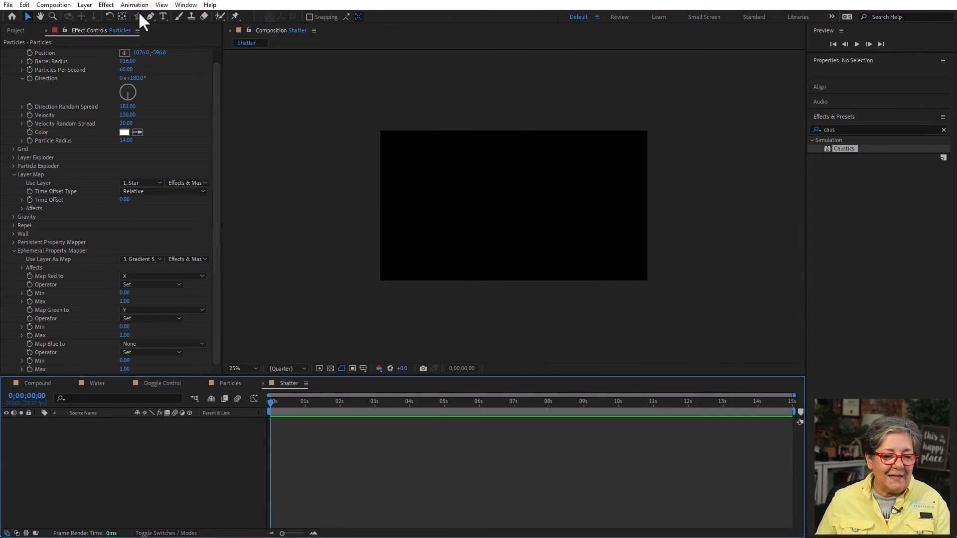
Step: Add a text layer reading "Shatter" in the upper-left area of the Shatter composition
left_click(163, 16)
left_click(425, 201)
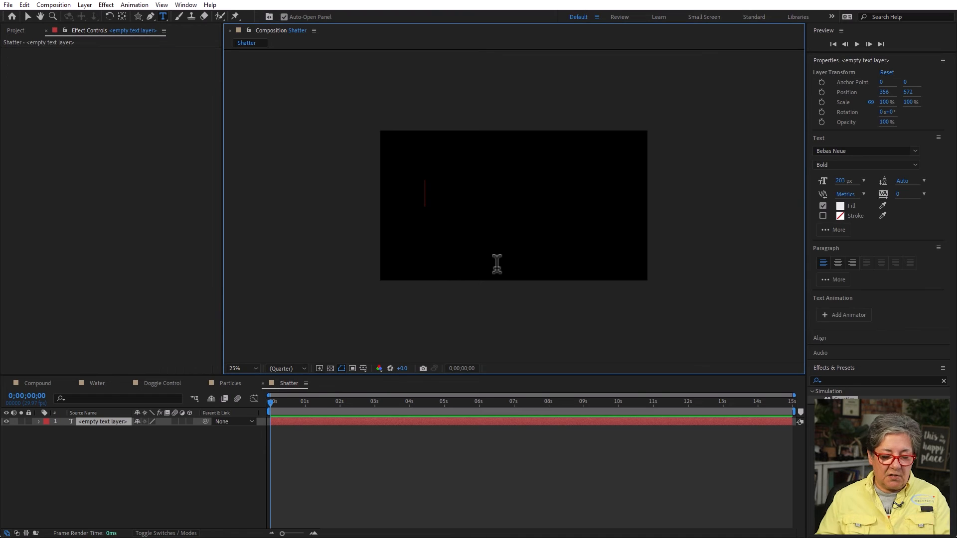
type("Shatter")
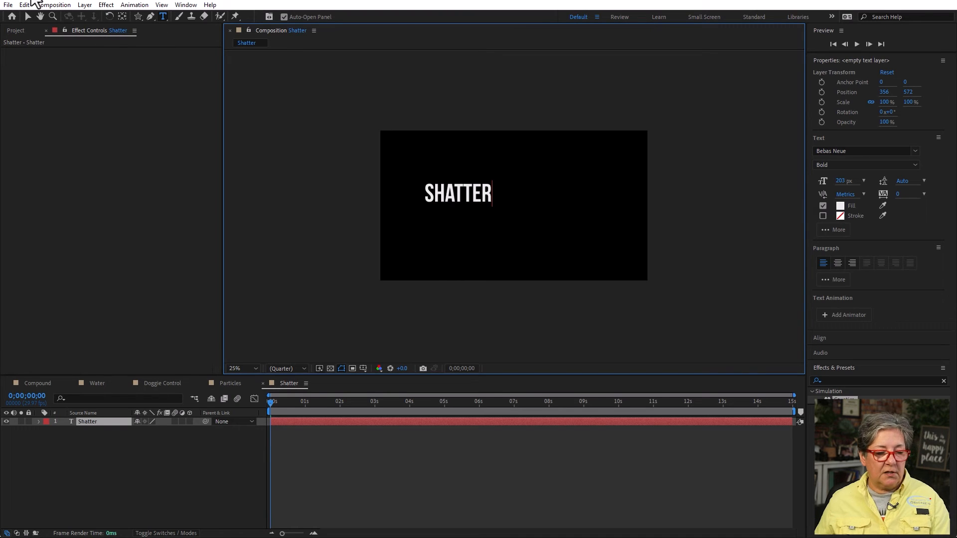
Step: Enlarge the "Shatter" text to about 273.5 x 252% scale and move it to the centre of the composition
left_click(28, 16)
left_click_drag(492, 184, 607, 157)
left_click_drag(538, 187, 539, 208)
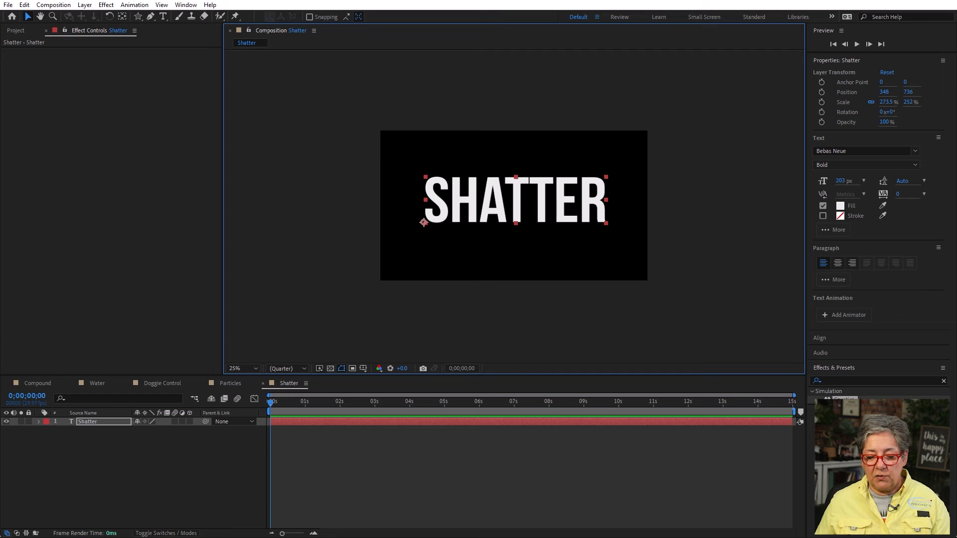
Step: Apply the Shatter effect to the text layer and set its View to Rendered
left_click(838, 381)
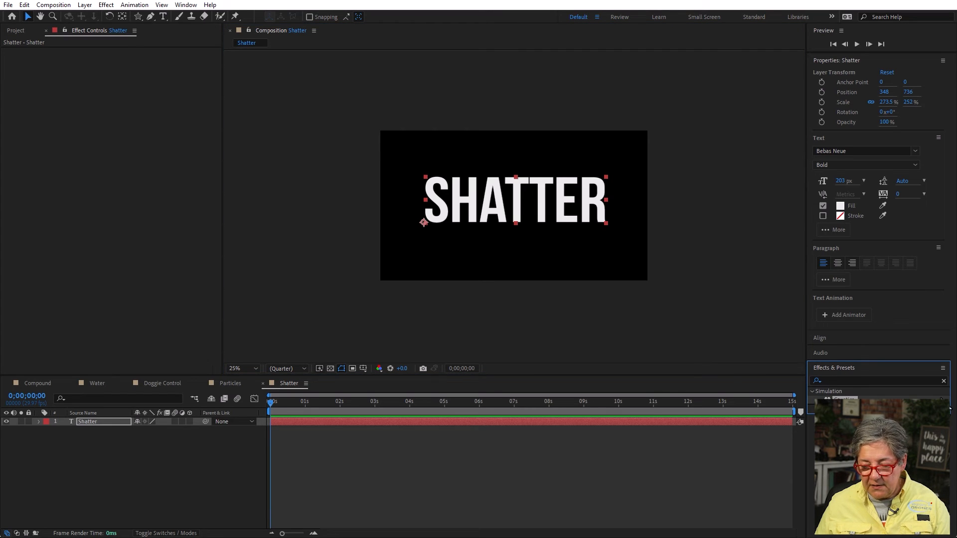
type("Sh")
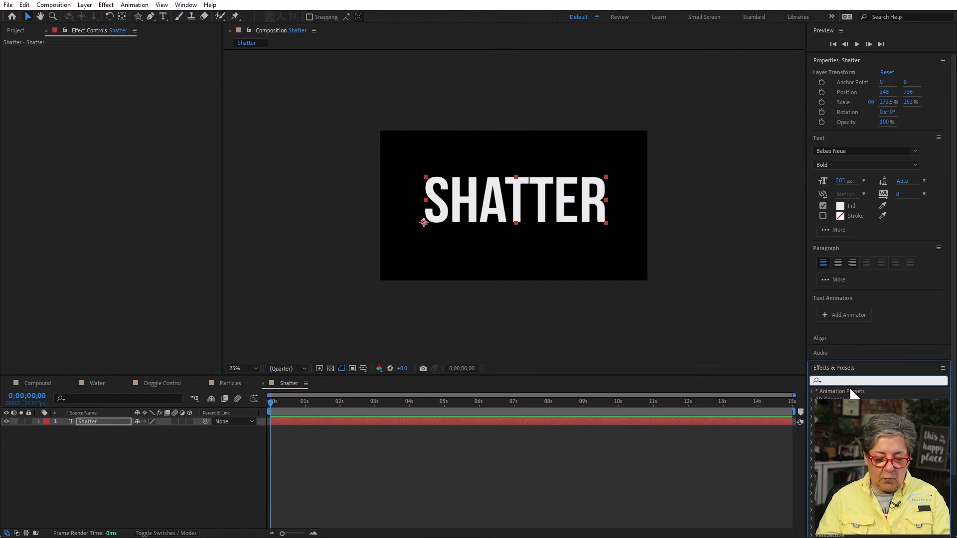
type("atter")
left_click_drag(845, 399, 546, 208)
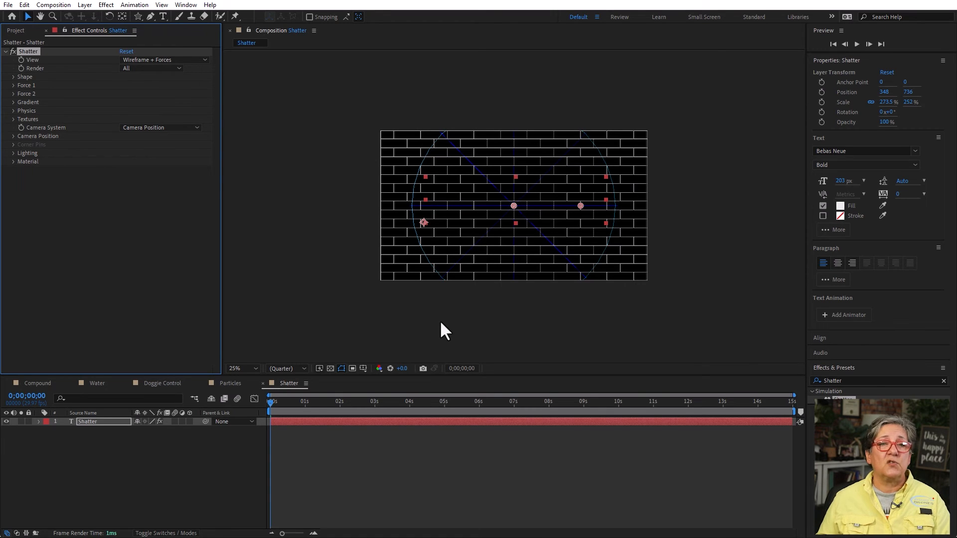
left_click(131, 61)
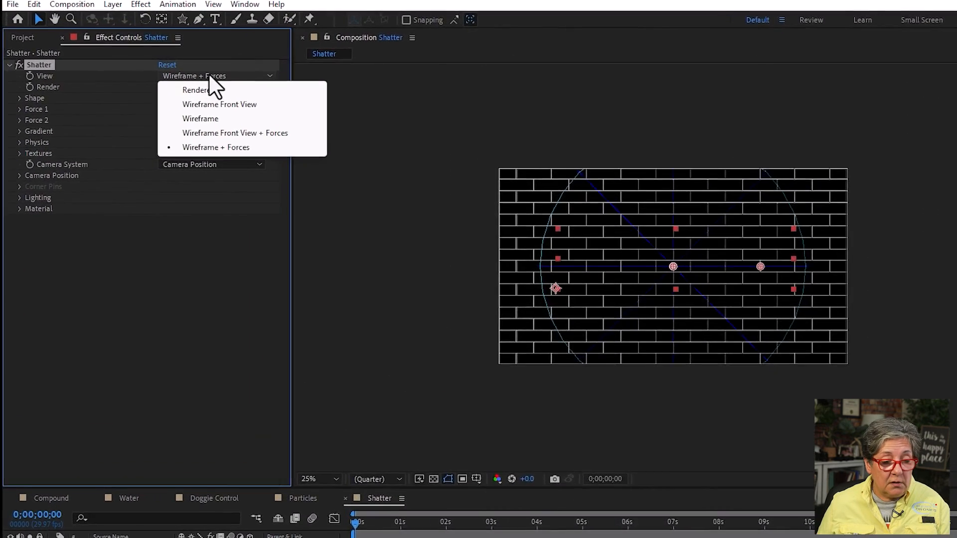
left_click(260, 100)
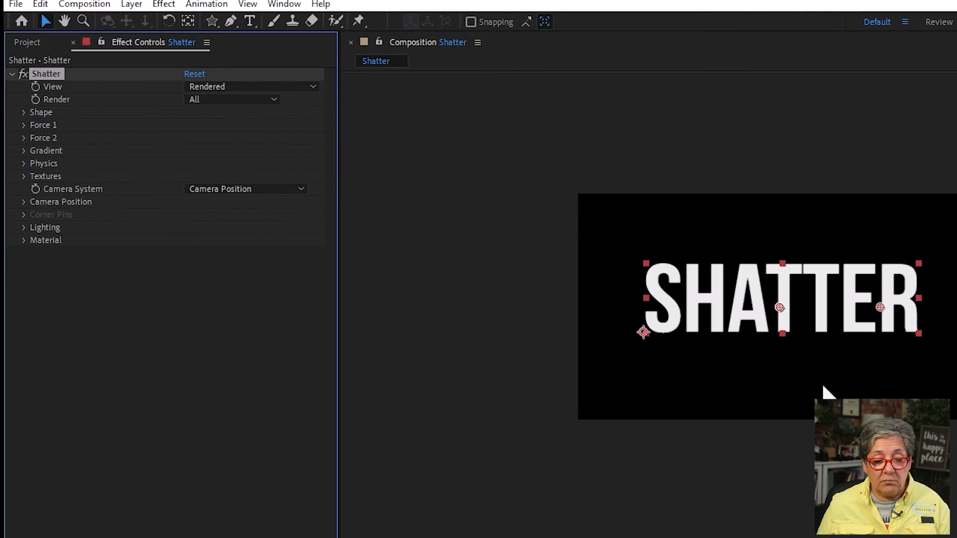
Step: Preview the text shattering with the Bricks pattern and look through the available Shape patterns
left_click(24, 113)
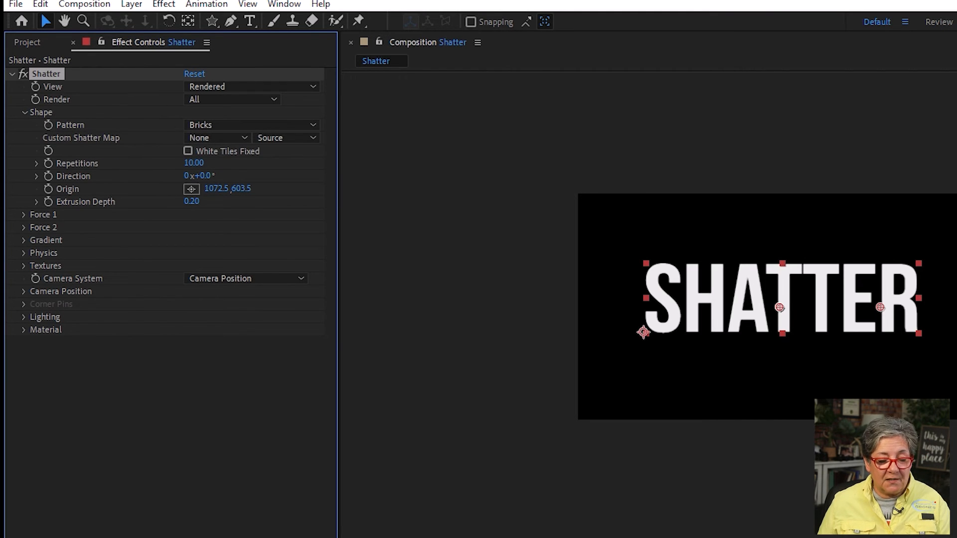
key("space")
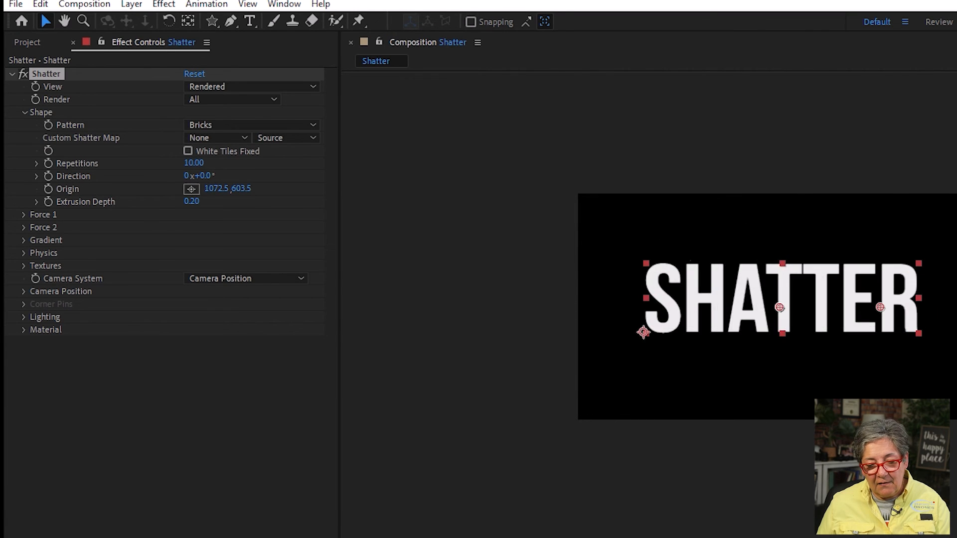
left_click(235, 125)
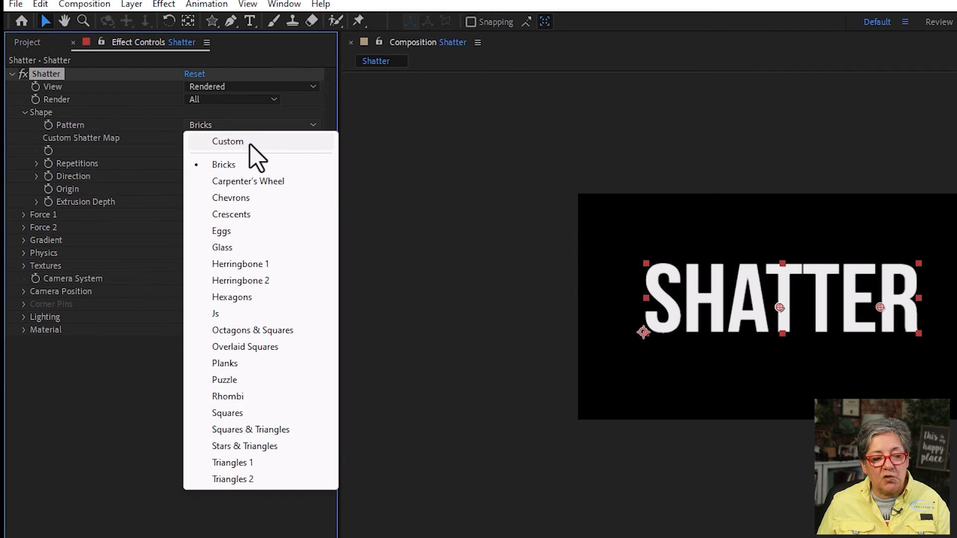
left_click(118, 443)
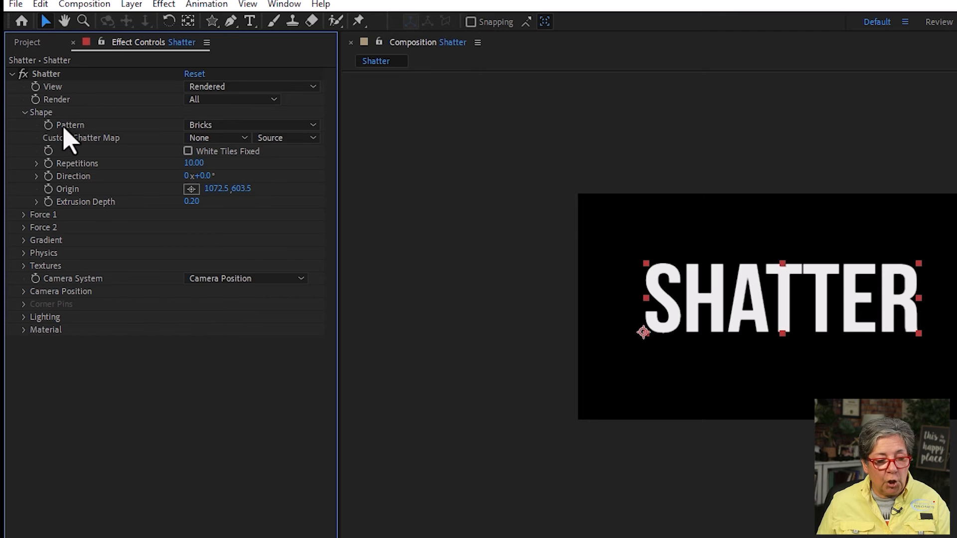
Step: Set the Shape pattern to Custom with the Shatter text layer as the Custom Shatter Map
left_click(260, 128)
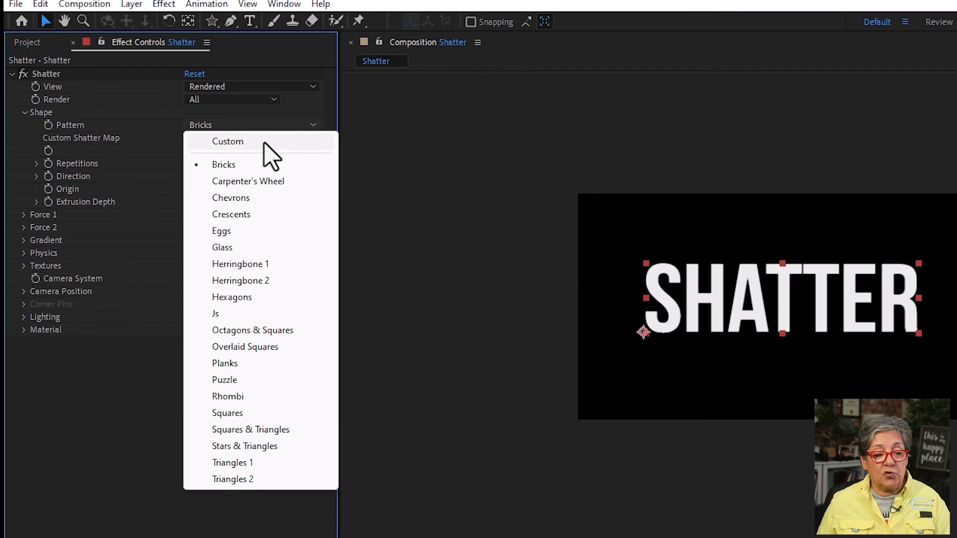
left_click(265, 142)
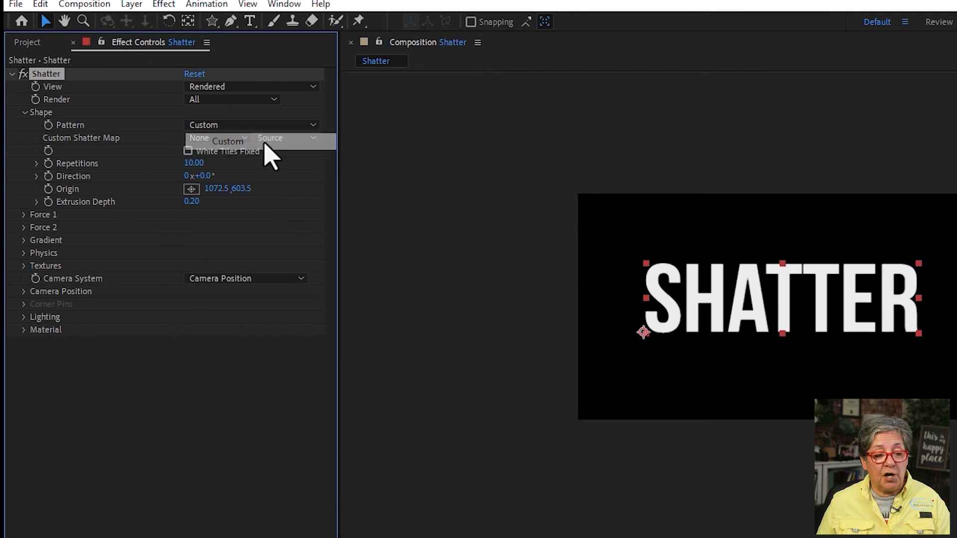
left_click(227, 139)
left_click(248, 178)
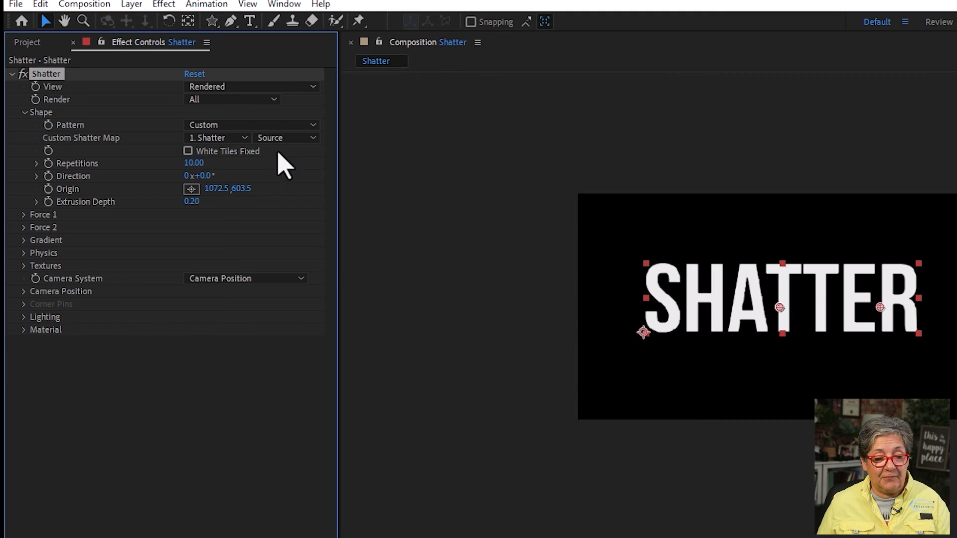
Step: Keep Source for the custom map, set the Extrusion Depth to 0.71 and preview the shattering letters
left_click(287, 139)
left_click(278, 374)
key("space")
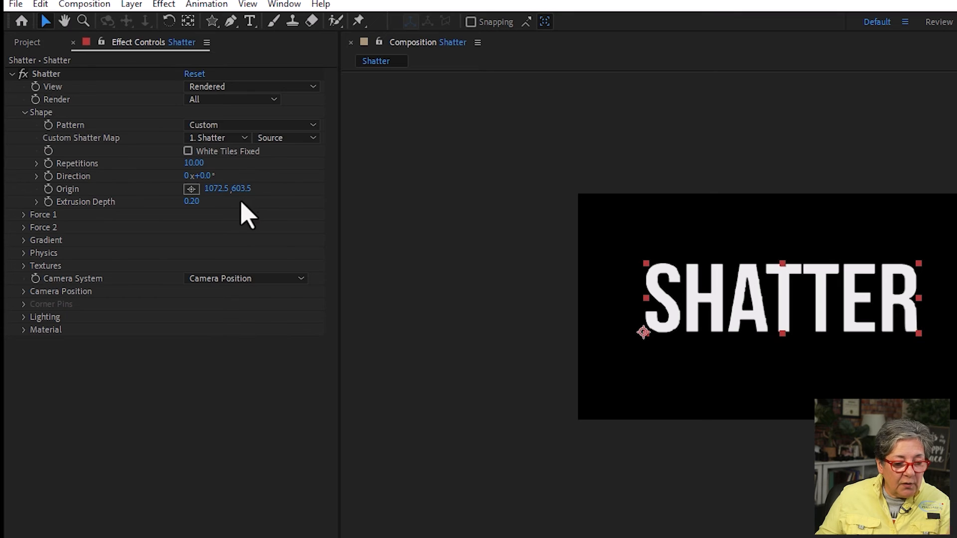
left_click_drag(192, 203, 234, 204)
key("space")
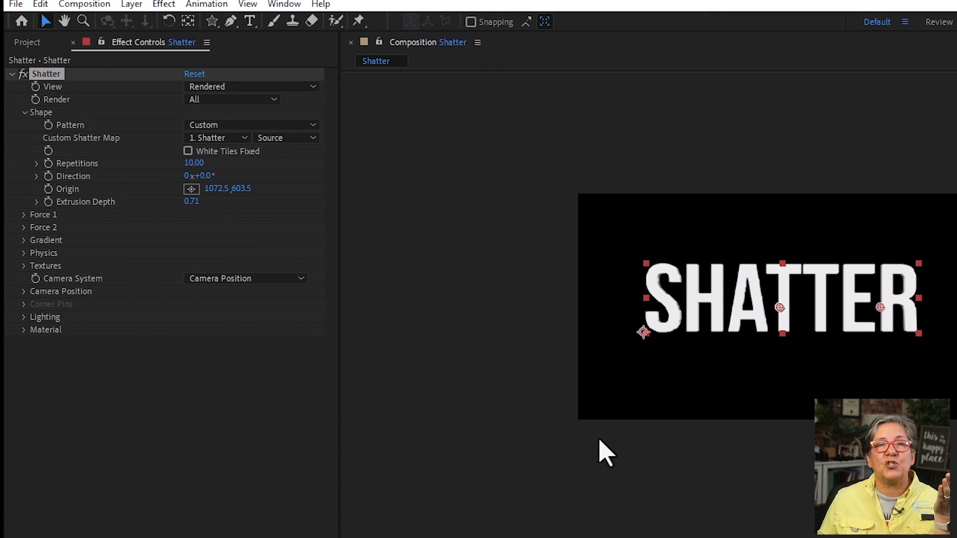
Step: Set the Strength, Radius and Depth of Force 1 to 0
left_click(23, 214)
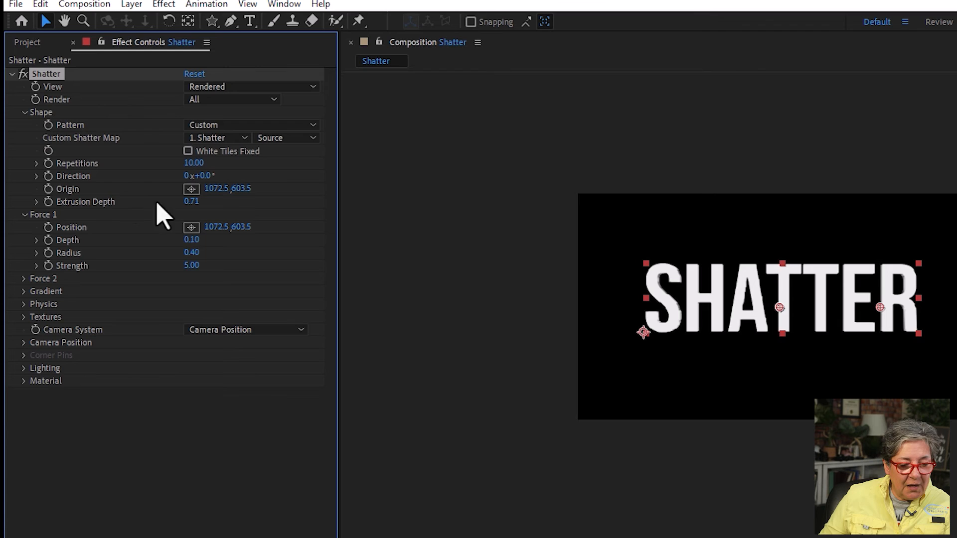
left_click(192, 266)
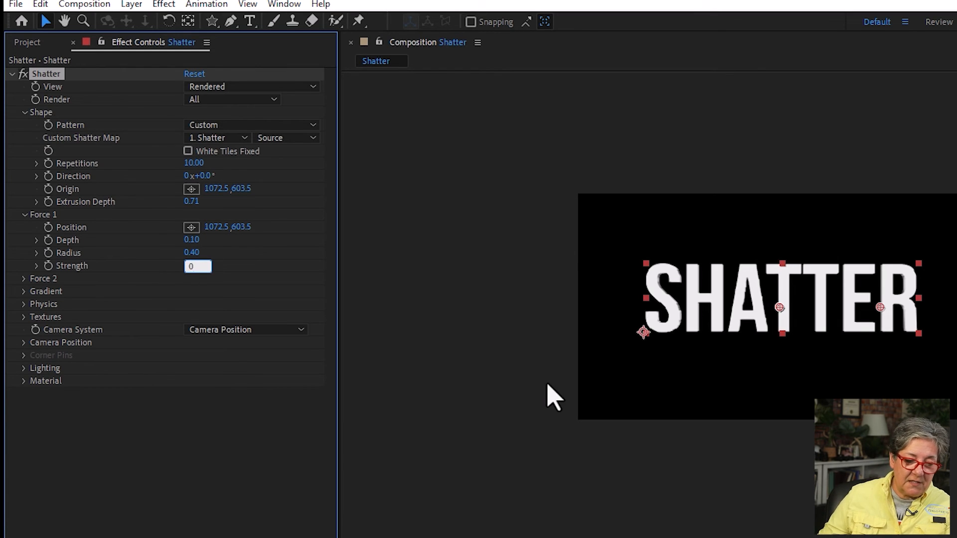
left_click(244, 534)
left_click(499, 537)
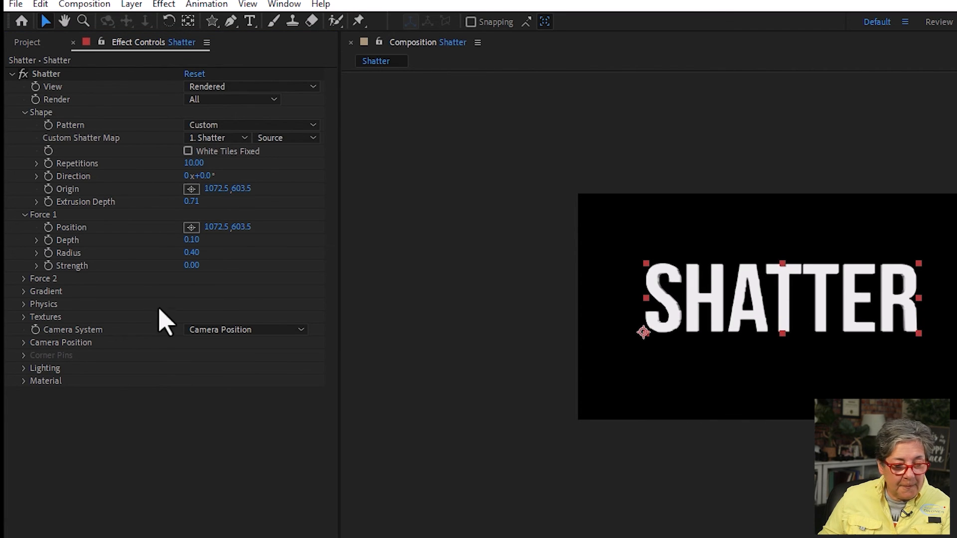
left_click(189, 253)
type("0")
left_click(215, 381)
left_click(194, 240)
type("0")
Step: Set the Depth and Strength of Force 2 to 0
left_click(24, 278)
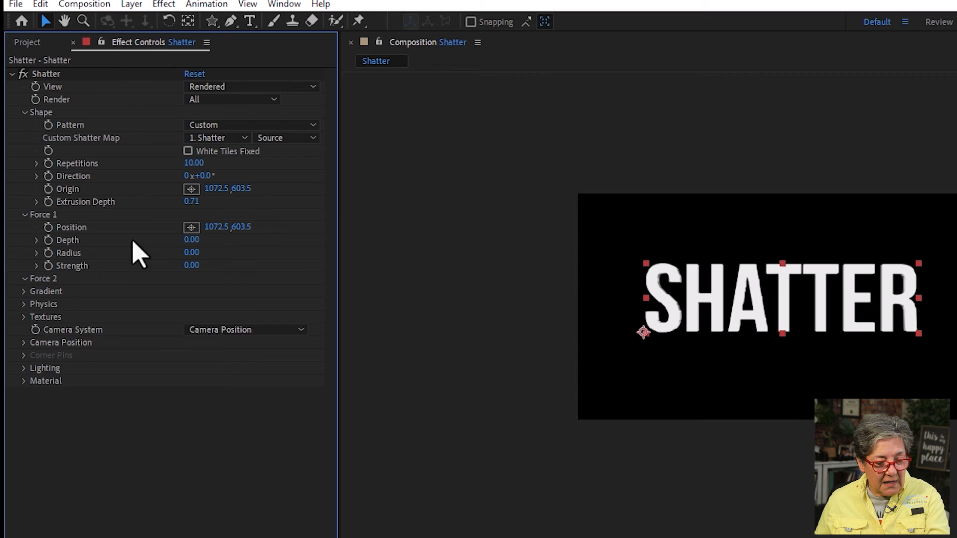
left_click(192, 305)
type("0")
left_click(196, 331)
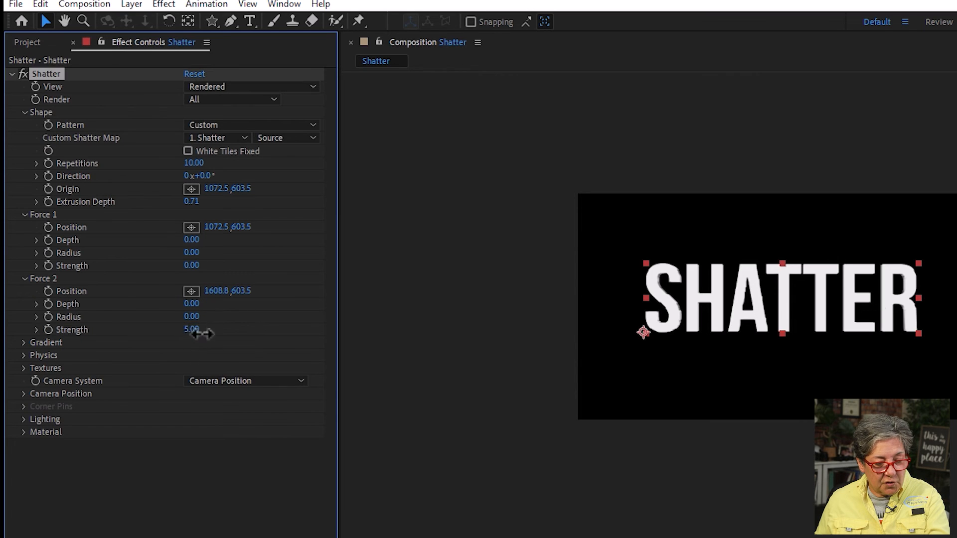
type("0")
left_click(320, 492)
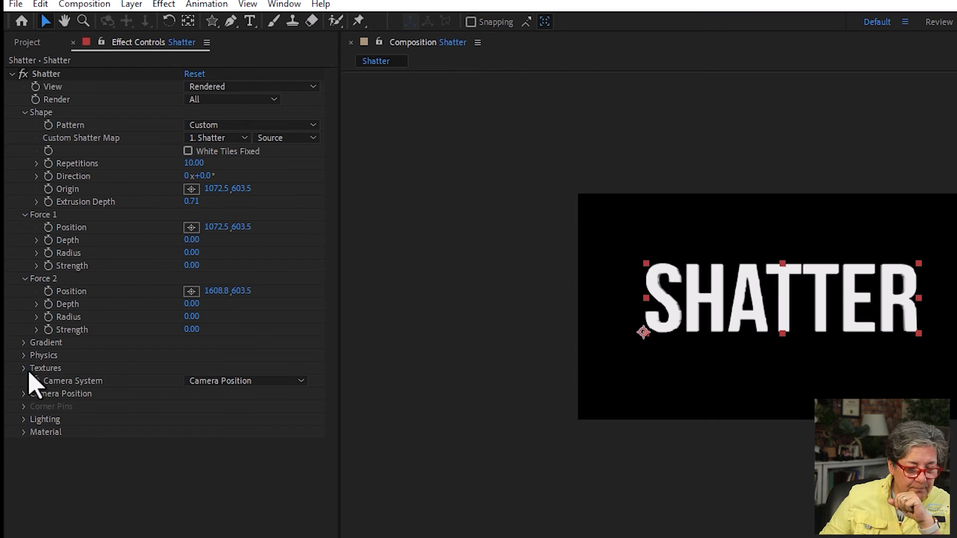
Step: Rotate the Shatter effect's camera to -66° in X, +51° in Y and +19° in Z
left_click(25, 112)
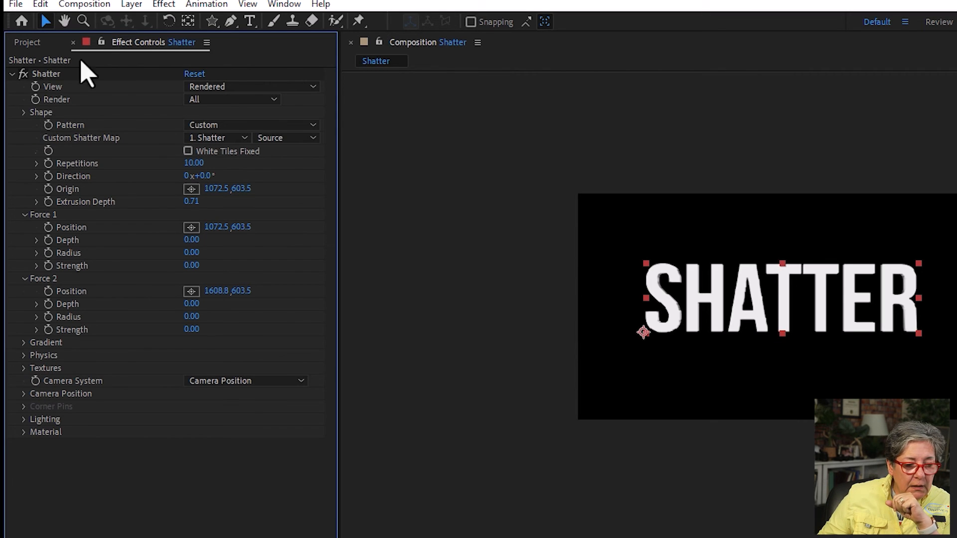
left_click(24, 124)
left_click(24, 202)
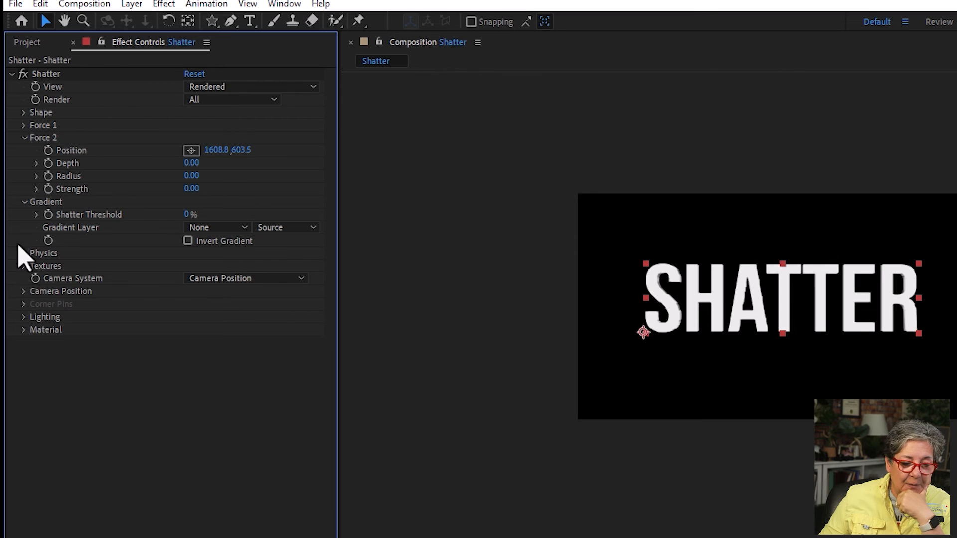
left_click(23, 201)
left_click(24, 137)
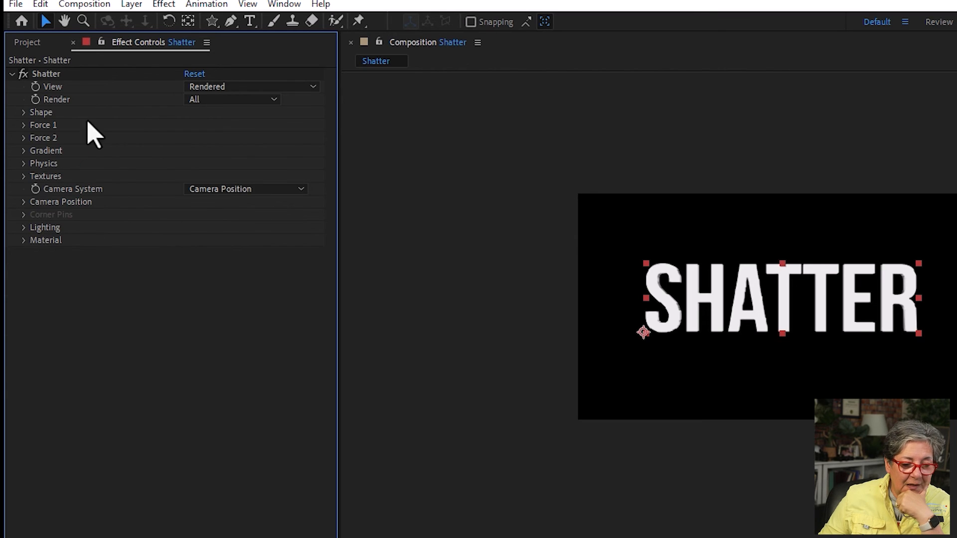
left_click(23, 202)
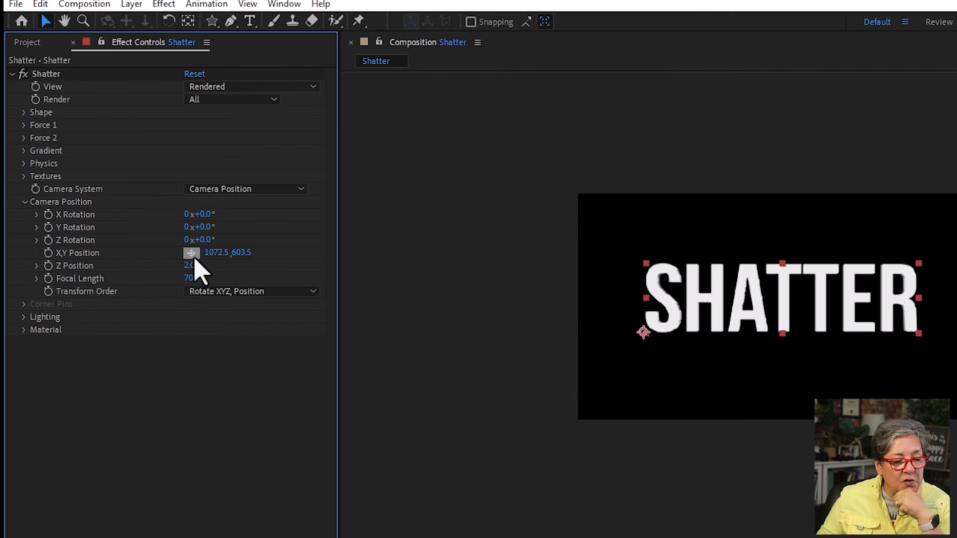
left_click_drag(212, 215, 217, 240)
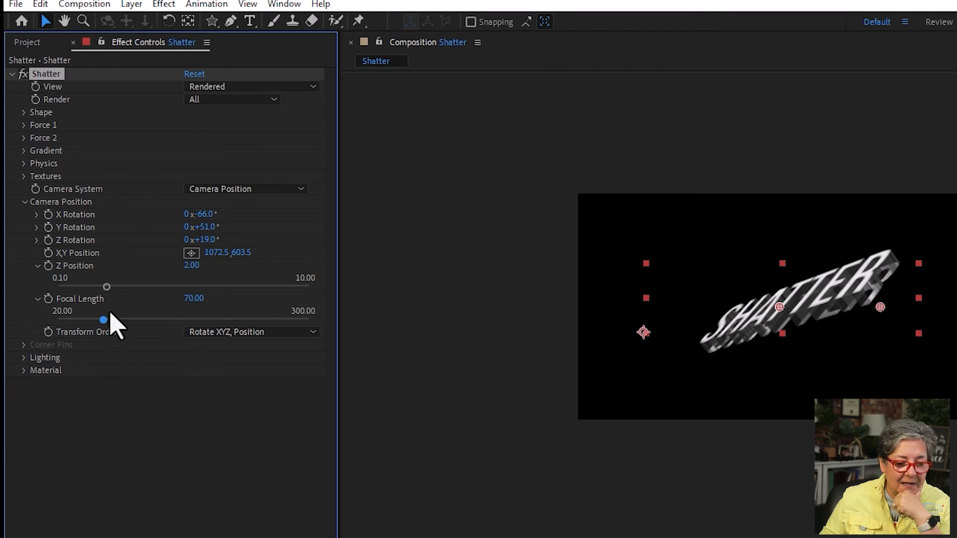
Step: Set the camera's Z Position to 1.32, Focal Length to 71.29 and X position to 1157.5
mouse_move(104, 292)
left_mouse_down()
mouse_move(144, 294)
mouse_move(89, 292)
left_mouse_up()
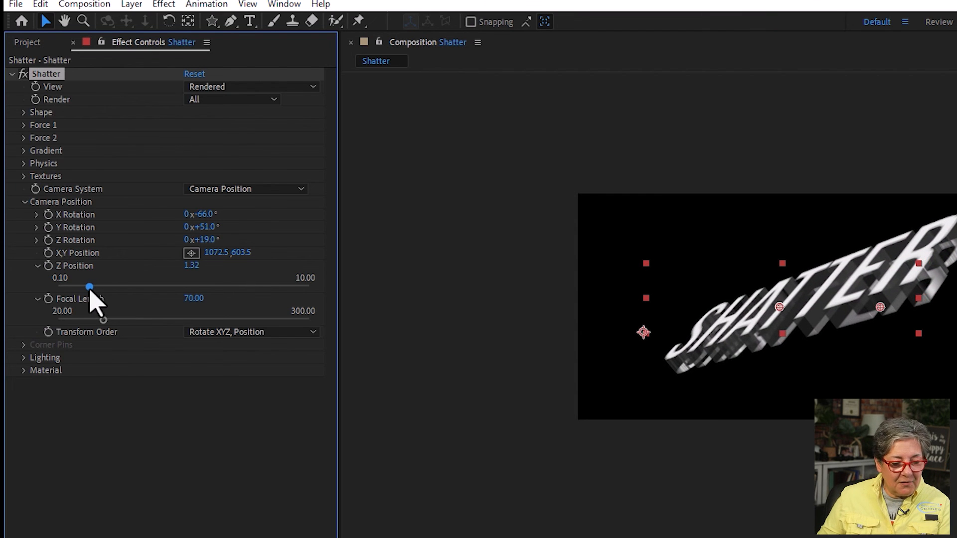
mouse_move(117, 324)
left_mouse_down()
mouse_move(132, 319)
mouse_move(105, 321)
left_mouse_up()
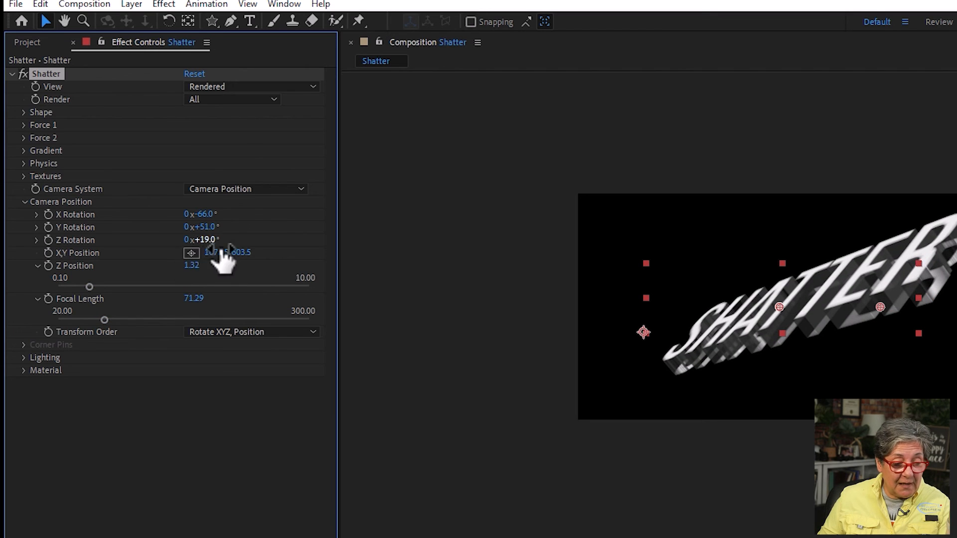
left_click_drag(213, 253, 279, 252)
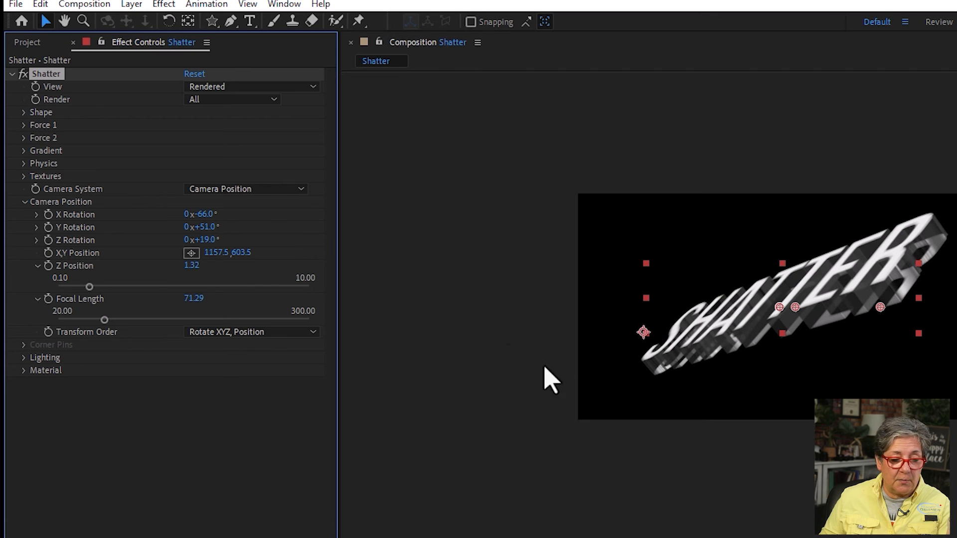
Step: Examine the Textures options for the front, side and back of the shattered text
left_click(23, 201)
left_click(24, 178)
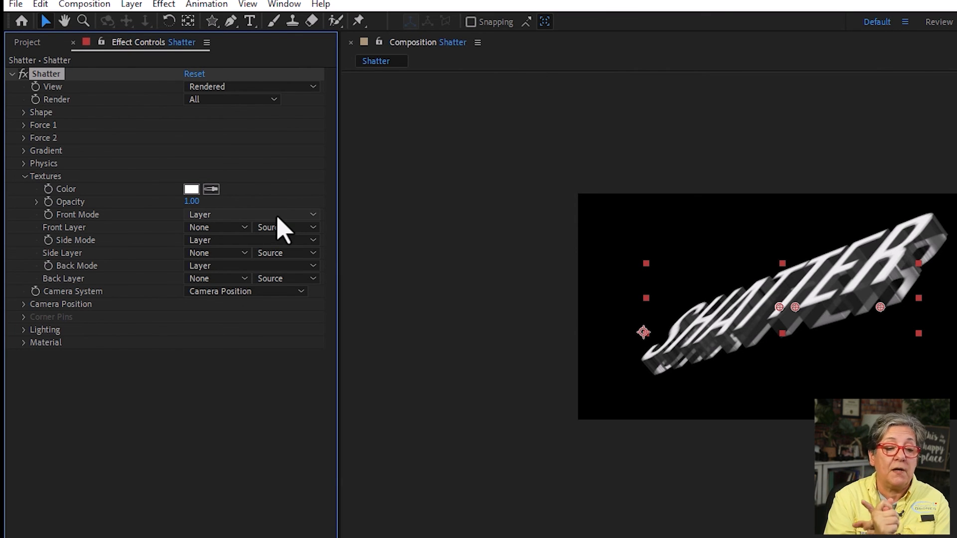
Step: Import branch_and_Leaves.mp4, Pan Village.mp4 and Use Foreground Element.mp4 from the Video Files folder into the project
left_click(27, 43)
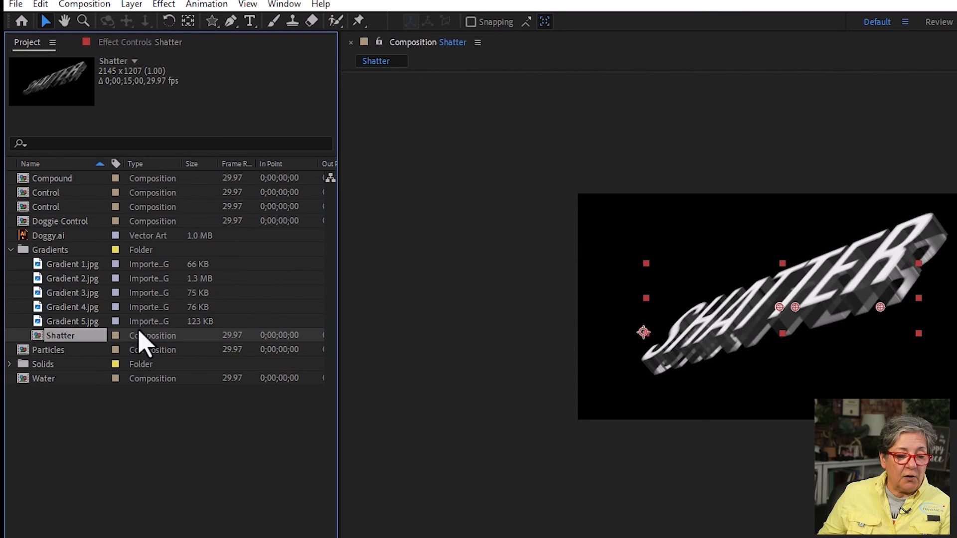
left_click(10, 249)
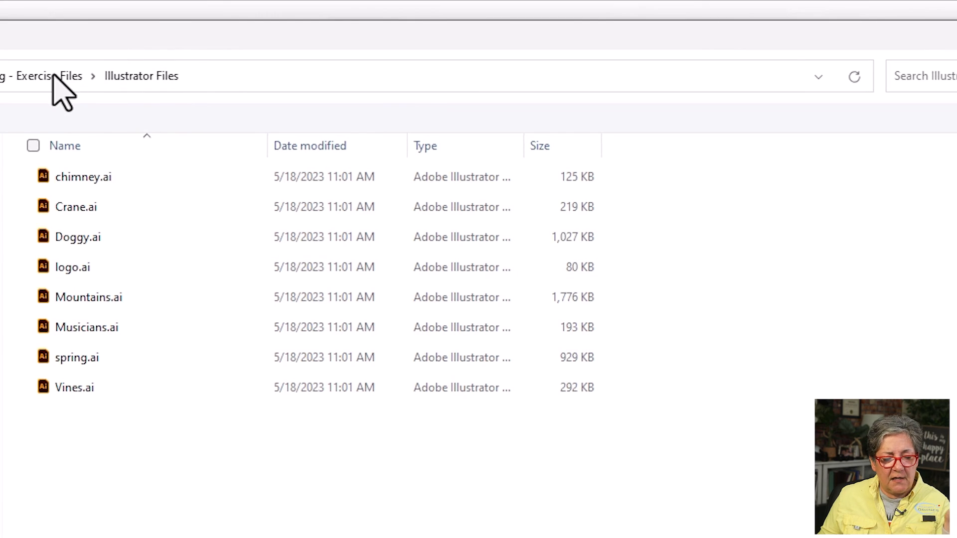
left_click(53, 77)
double_click(75, 388)
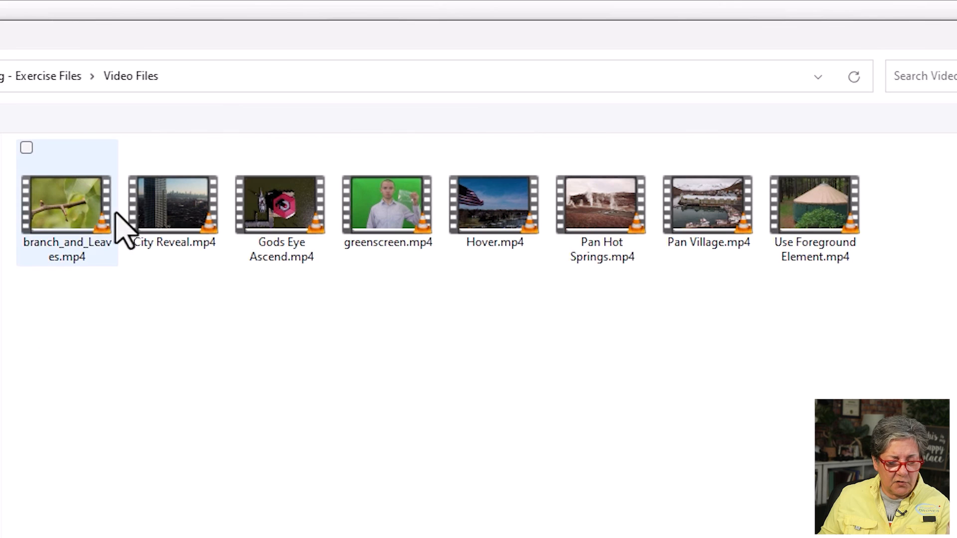
left_click(83, 213)
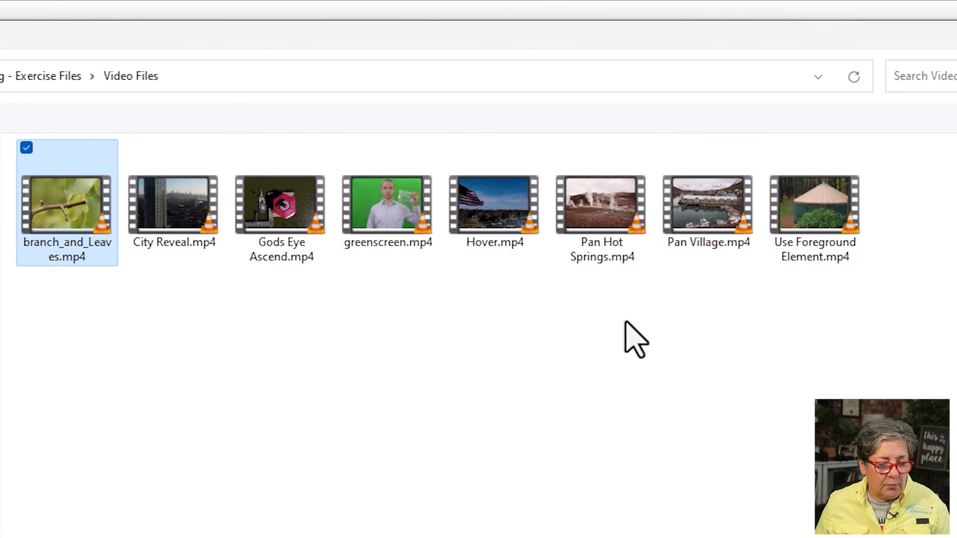
left_click(701, 241, "ctrl")
left_click(829, 214, "ctrl")
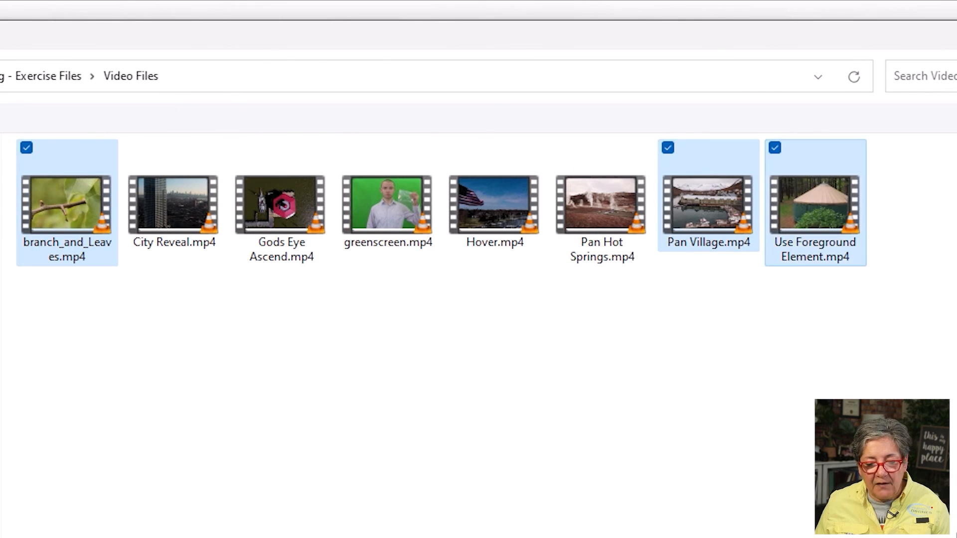
key("Return")
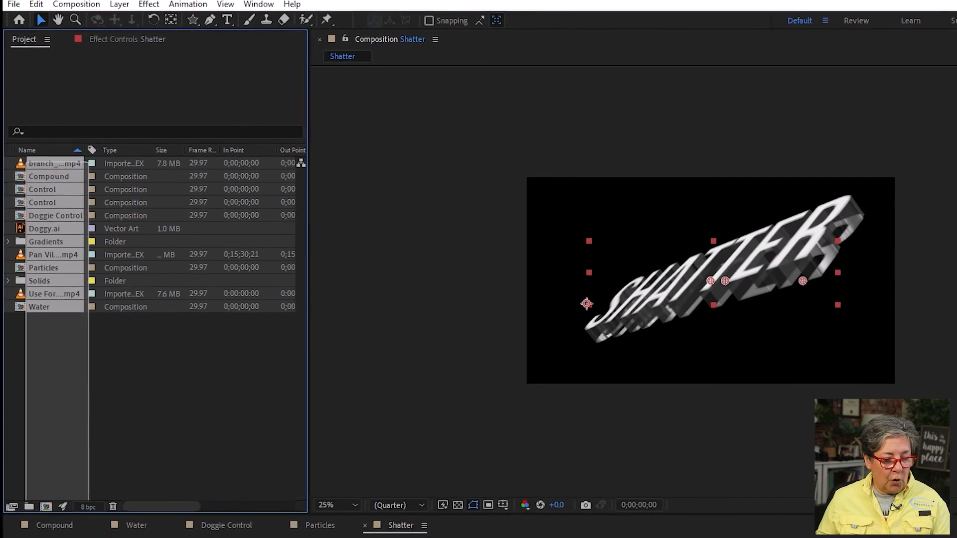
Step: Place the three imported videos beneath the Shatter text layer in the composition and scale them all to 132%
left_click(22, 206, "ctrl")
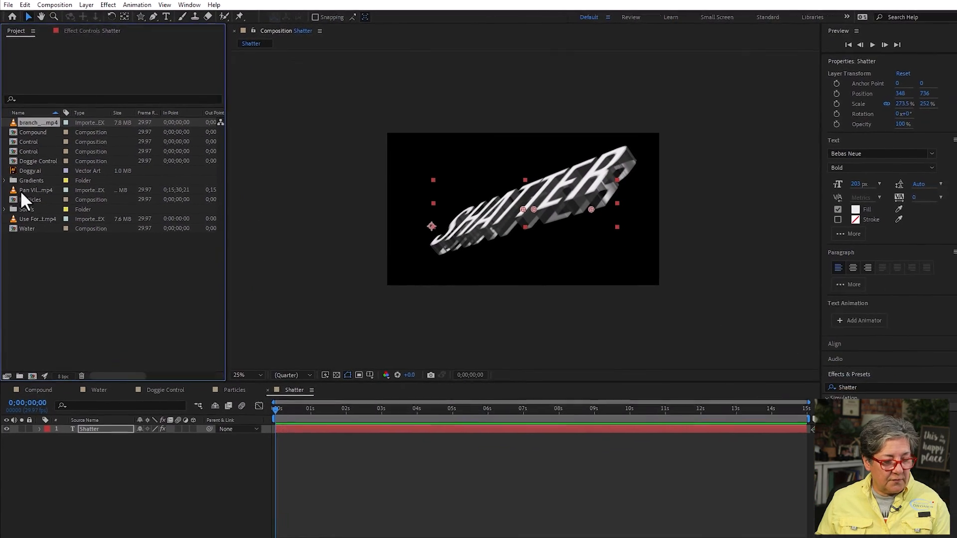
left_click(21, 238, "ctrl")
left_click_drag(22, 228, 63, 451)
left_click_drag(121, 466, 86, 429)
key("s")
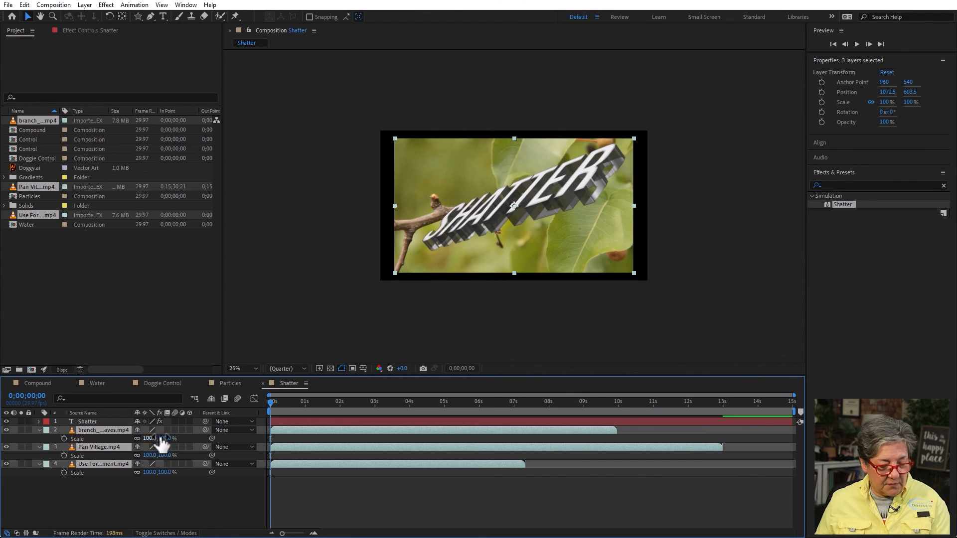
left_click_drag(149, 439, 227, 470)
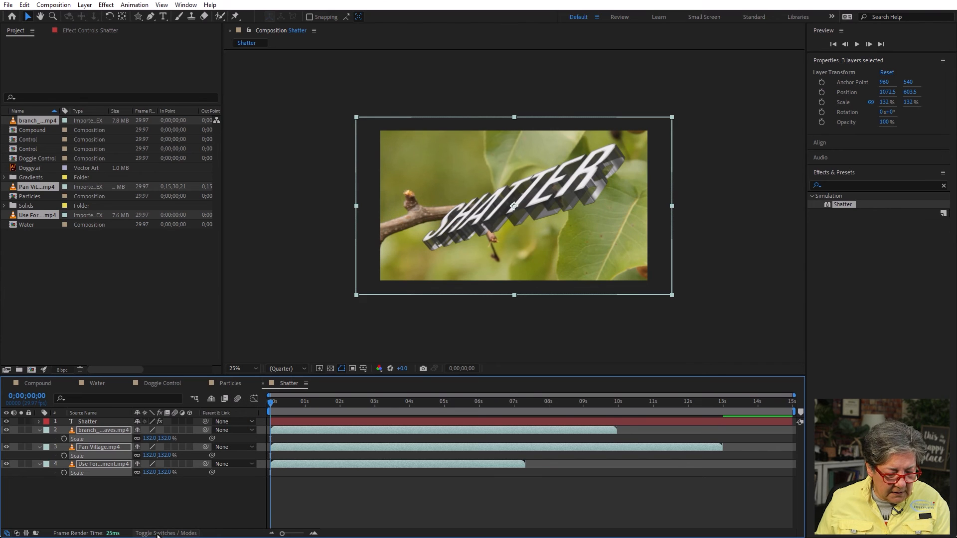
Step: Time-stretch the Shatter layer to 226% and the three video layers to 384%, and hide the video layers
left_click(27, 533)
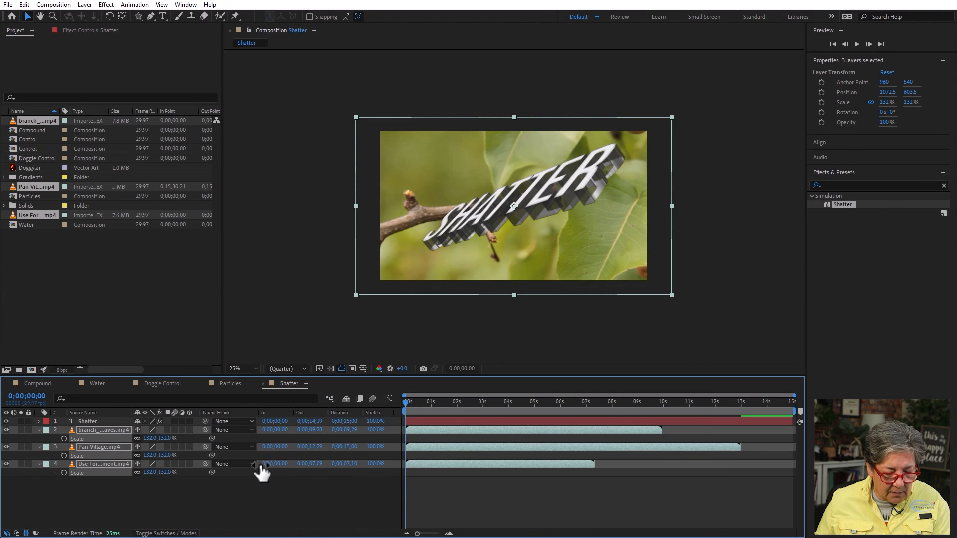
left_click_drag(373, 424, 527, 425)
left_click_drag(376, 435, 437, 471)
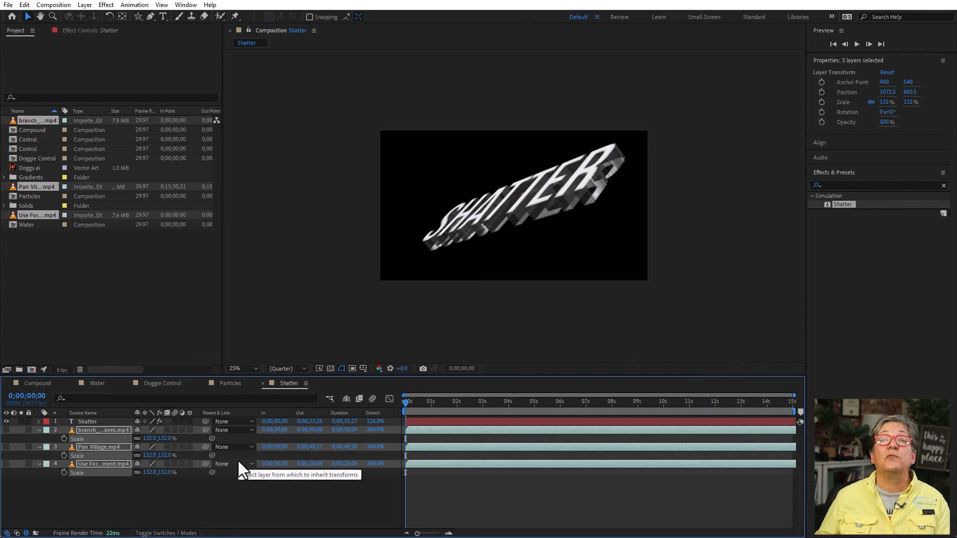
left_click(88, 421)
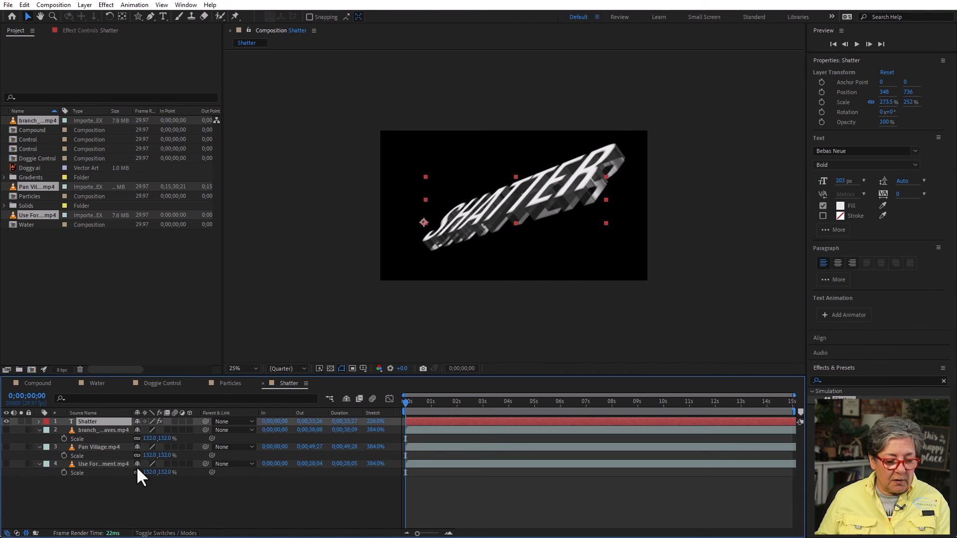
left_click(271, 509)
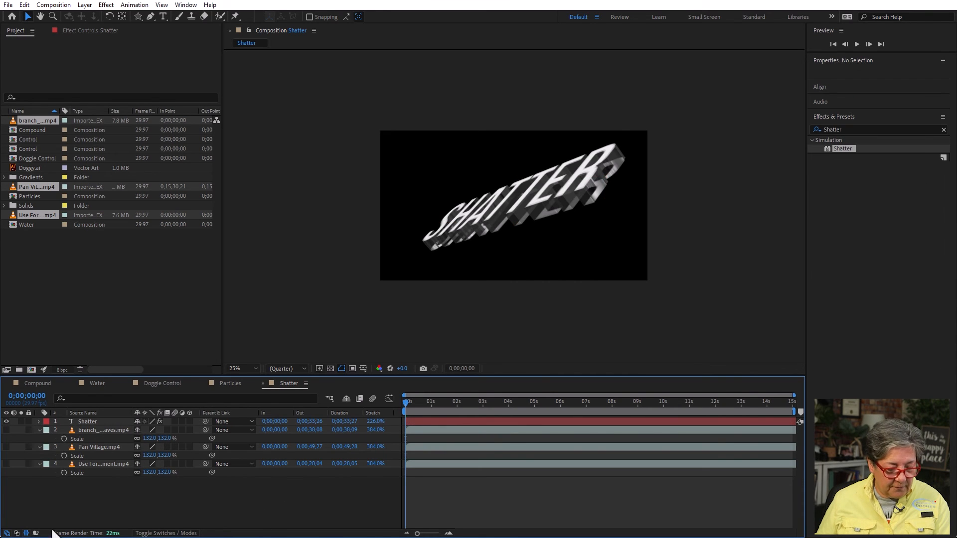
left_click(26, 533)
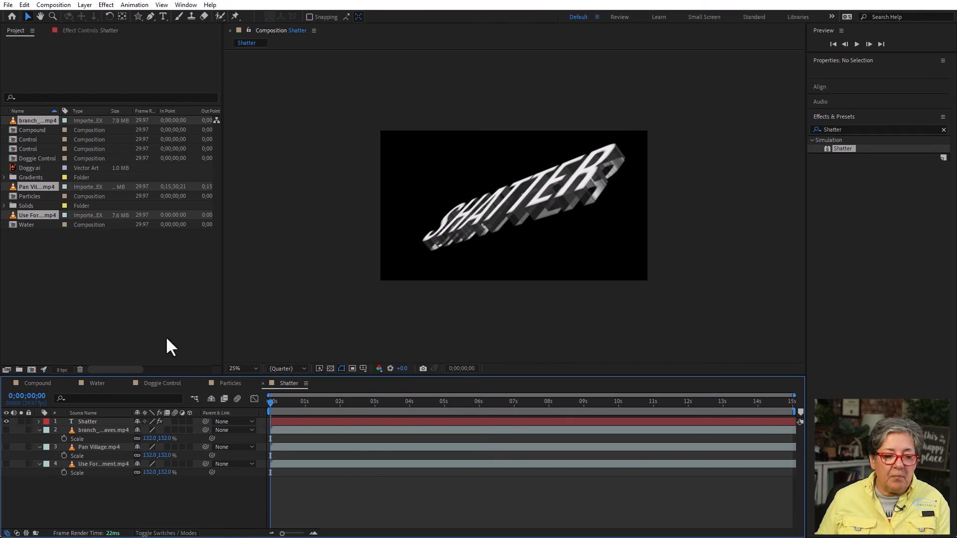
Step: In the Shatter effect's textures, keep Front Mode on Layer and assign branch_and_Leaves.mp4 as the Front Layer
left_click(86, 31)
left_click(88, 421)
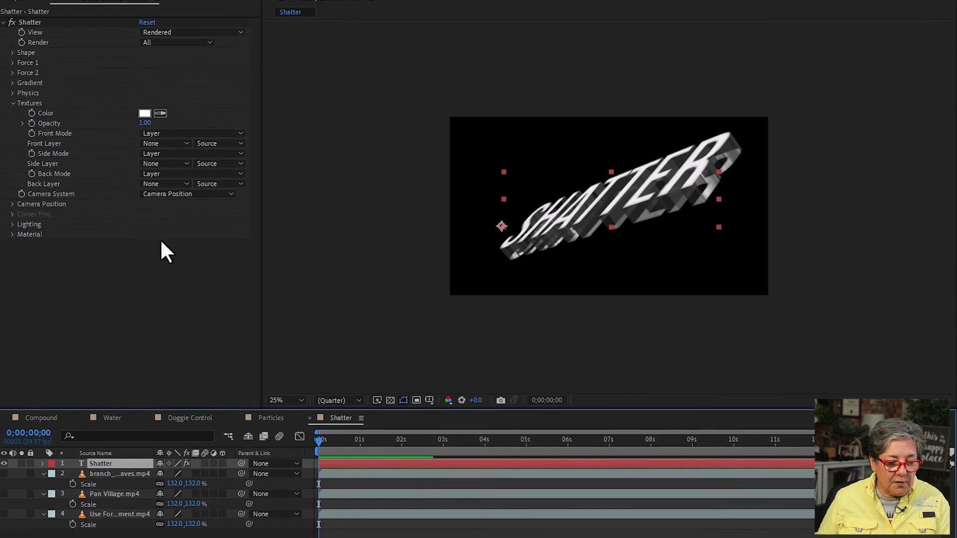
left_click(160, 133)
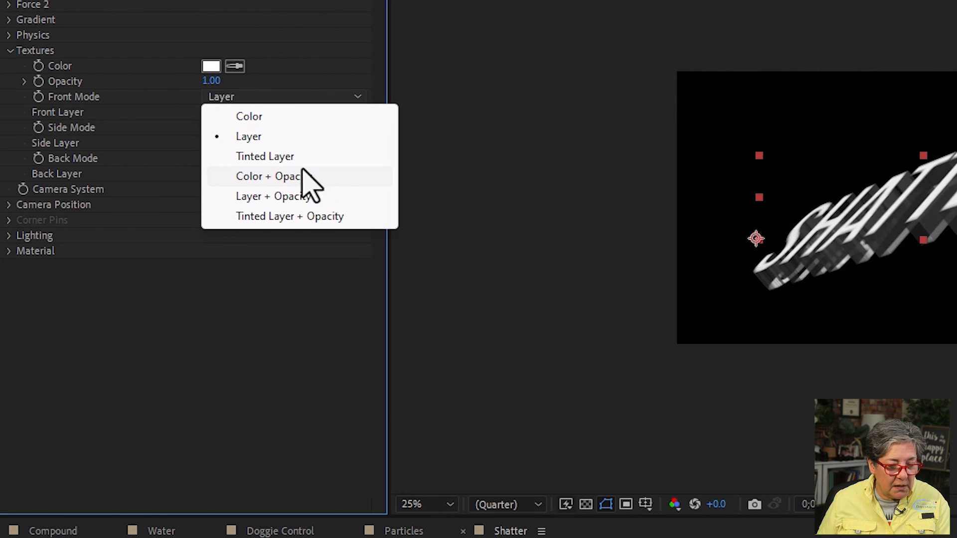
left_click(281, 137)
left_click(252, 114)
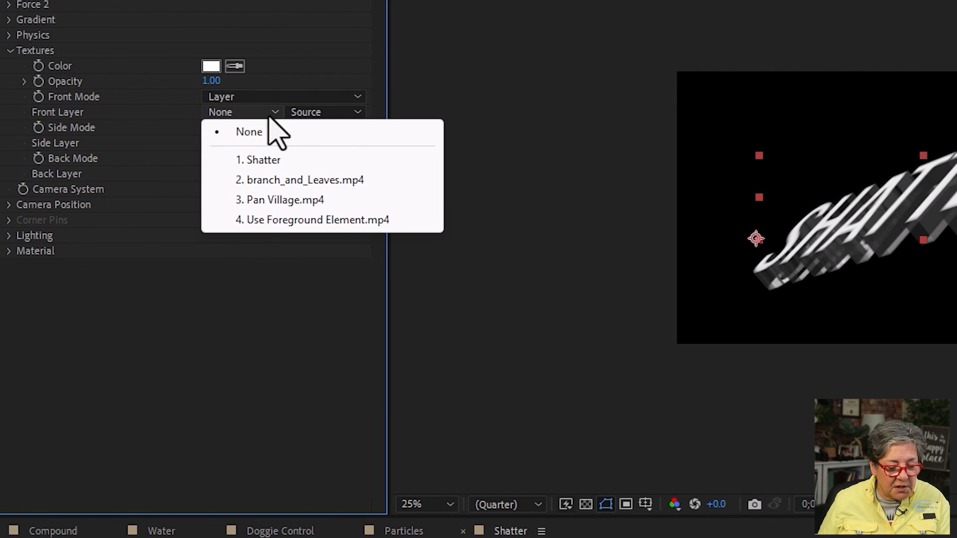
left_click(286, 179)
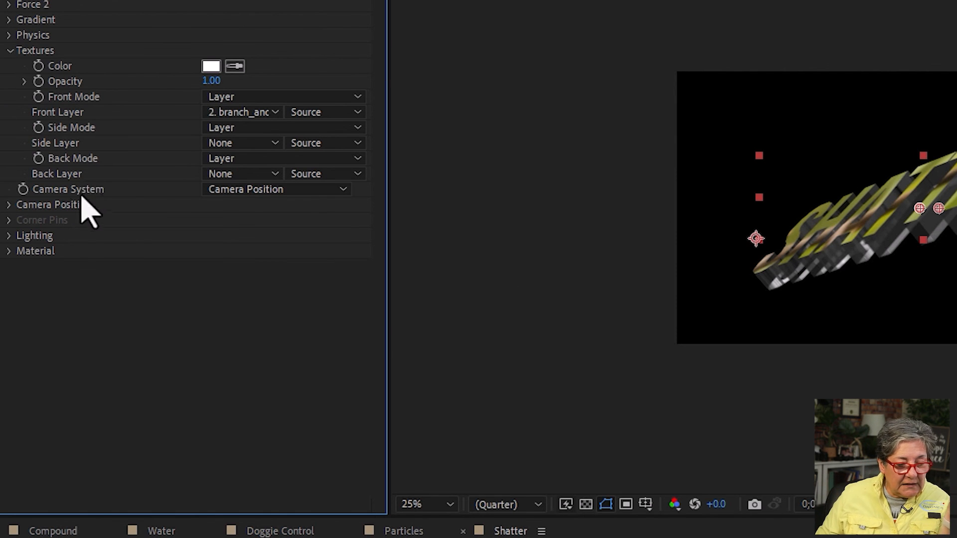
Step: Set the Shatter camera's X Rotation to -55° and make the Front Layer use Effects & Masks
left_click(8, 204)
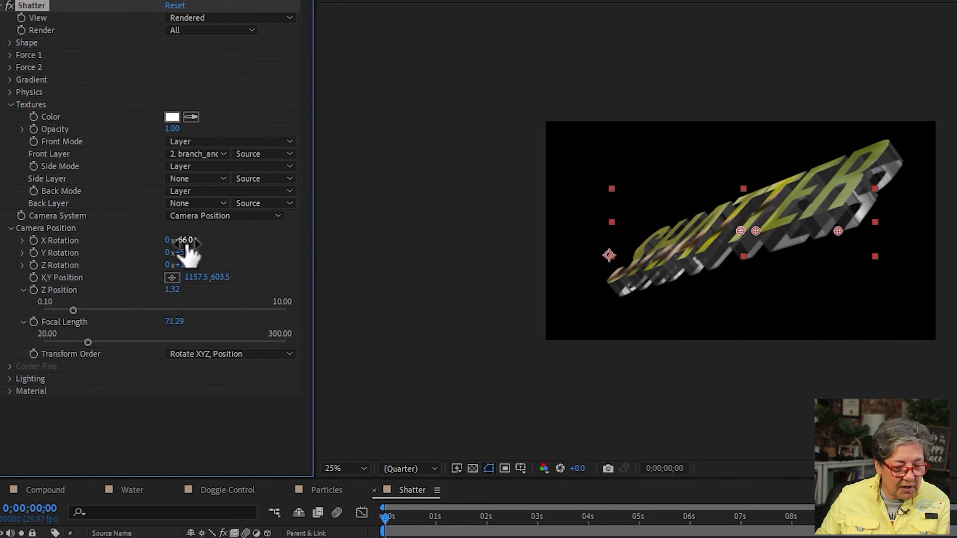
mouse_move(191, 243)
left_mouse_down()
mouse_move(224, 241)
mouse_move(197, 243)
mouse_move(206, 242)
left_mouse_up()
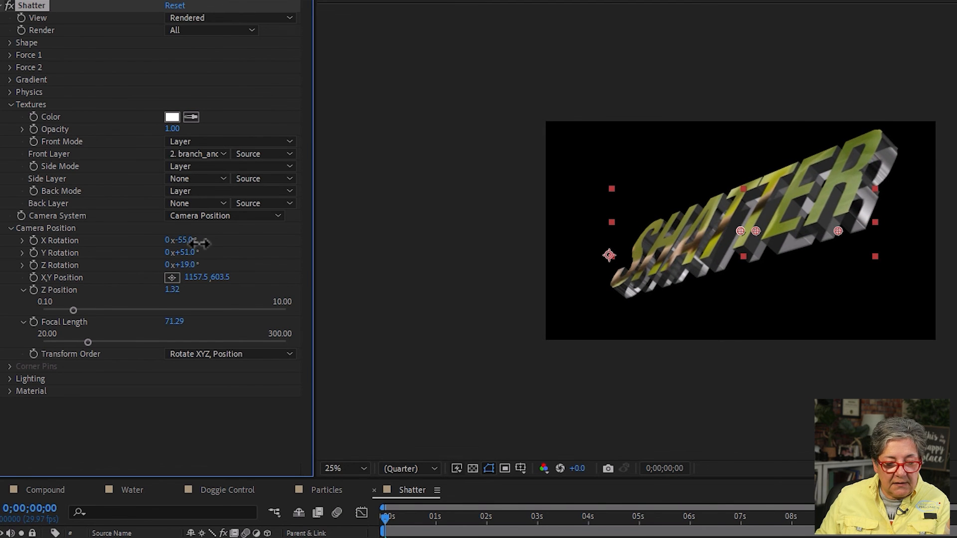
left_click(274, 158)
left_click(290, 205)
Step: Assign Pan Village.mp4 as the Side Layer, with Side Mode on Layer, and Use Foreground Element.mp4 as the Back Layer
left_click(204, 166)
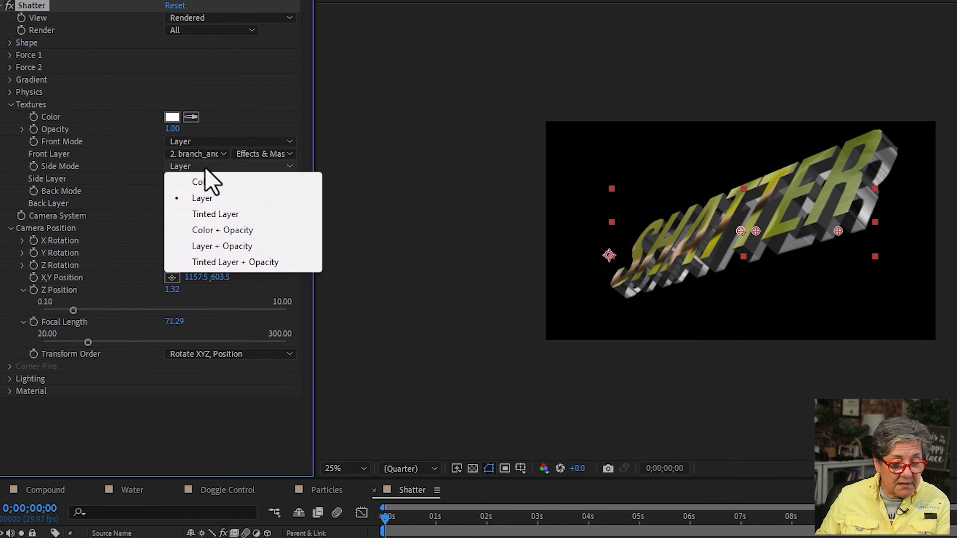
left_click(201, 198)
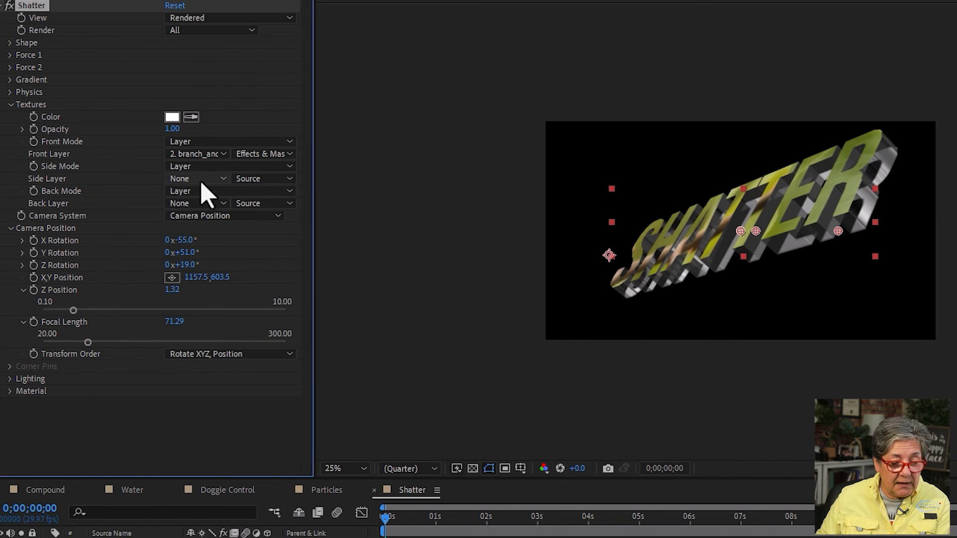
left_click(200, 180)
left_click(235, 249)
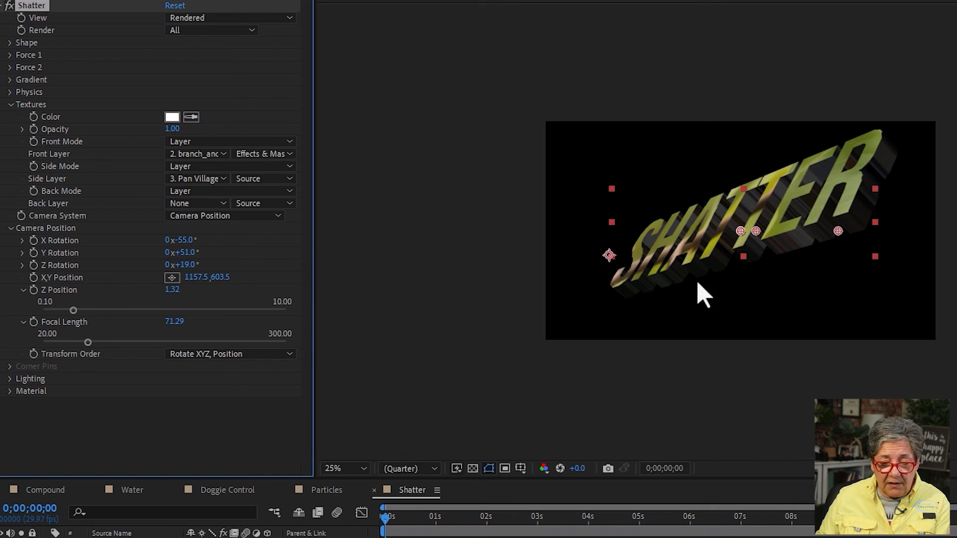
left_click(208, 204)
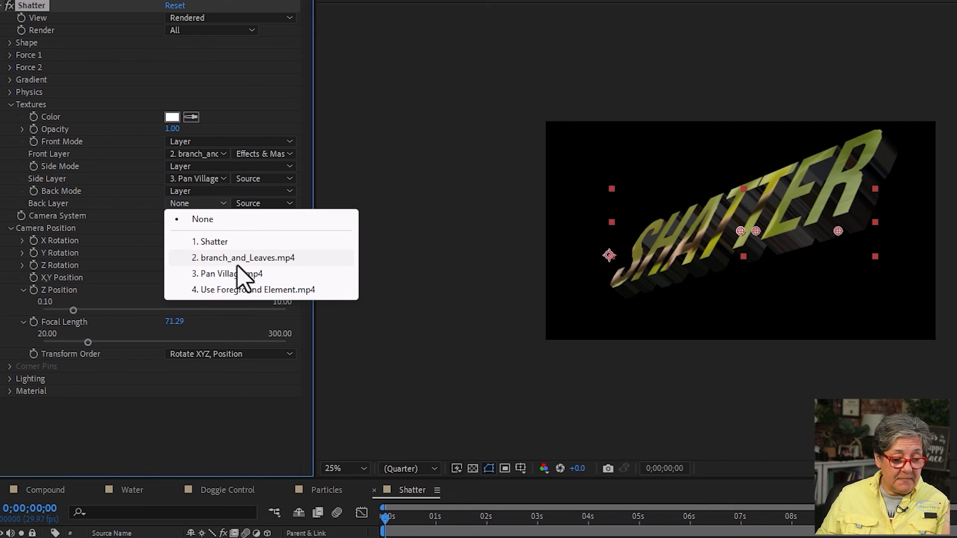
left_click(258, 290)
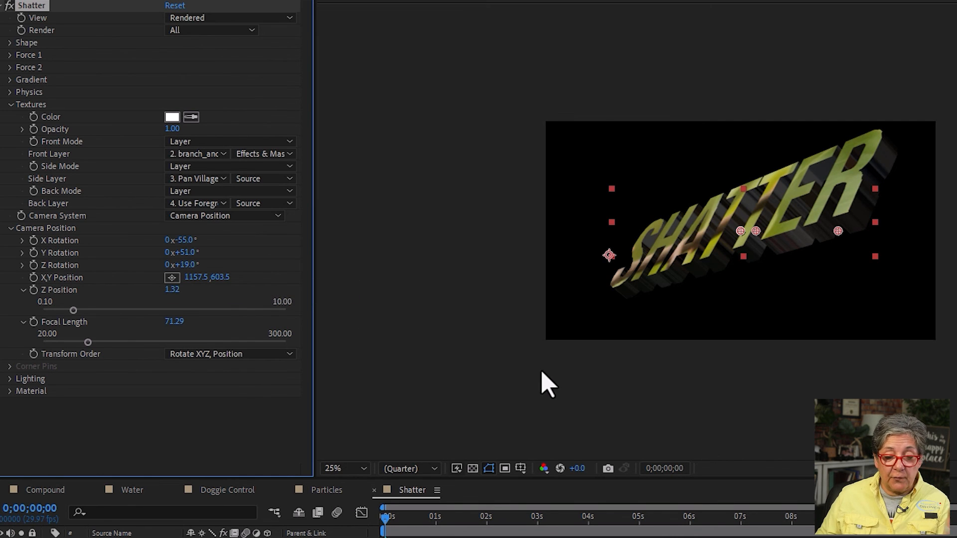
Step: Scrub the timeline to 0;00;01;07 to check how the video textures play on the letters
left_click(349, 536)
key("Page_Down")
left_click_drag(471, 524, 448, 506)
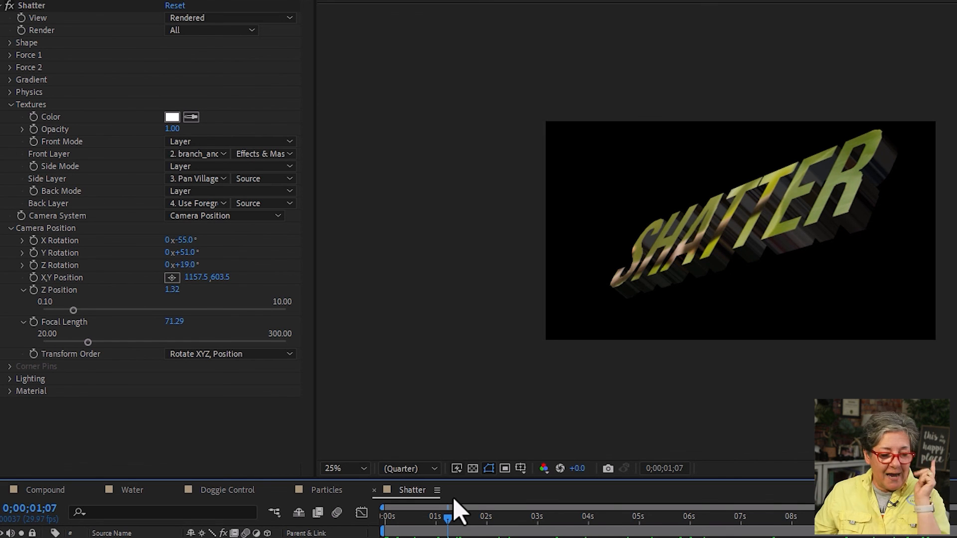
Step: Change the Shatter effect's Light Type to Point Source and set Light Intensity to 2.13
left_click(10, 380)
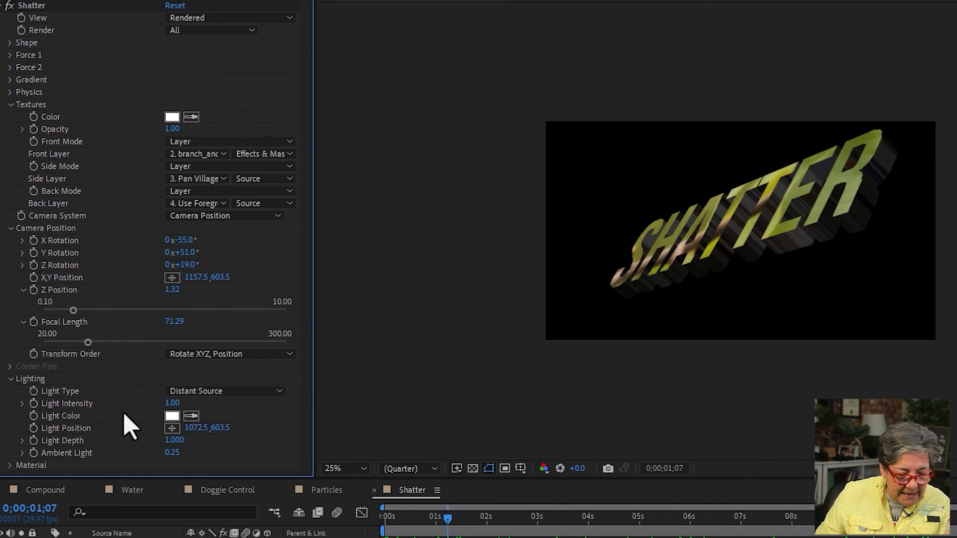
left_click(214, 391)
left_click(238, 406)
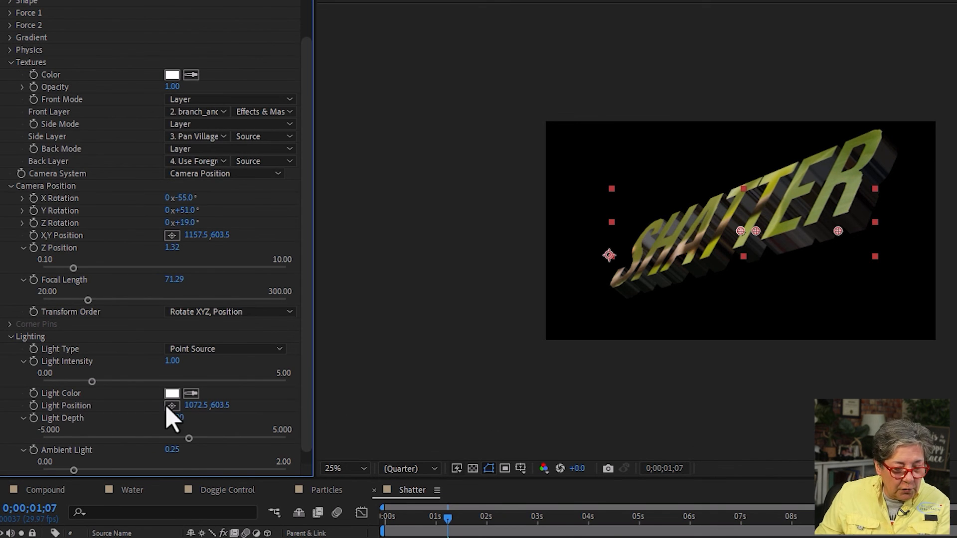
left_click_drag(92, 382, 146, 382)
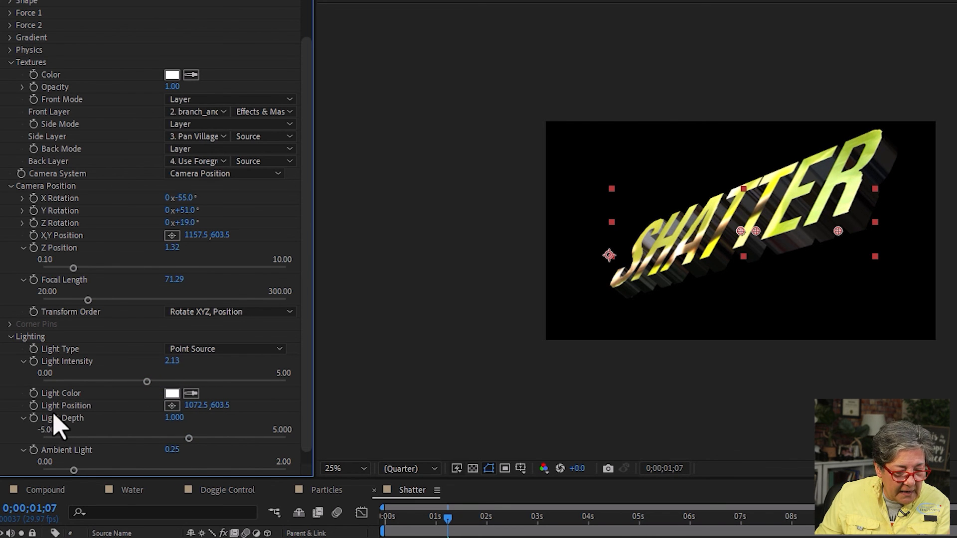
Step: Change the Shatter effect's Light Color to a dark brown and set Ambient Light to 0.60
left_click(172, 394)
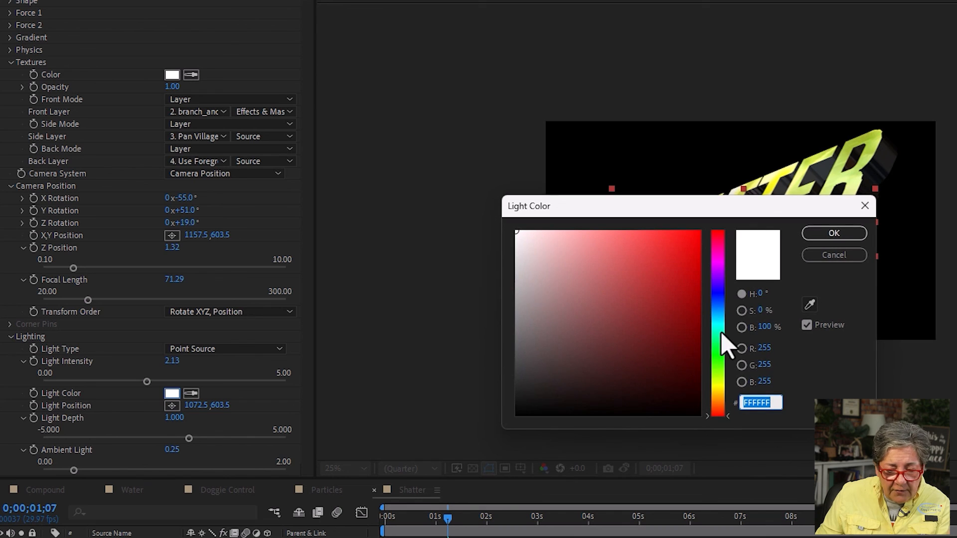
left_click_drag(719, 402, 717, 370)
mouse_move(679, 295)
left_mouse_down()
mouse_move(683, 230)
mouse_move(620, 255)
mouse_move(545, 241)
mouse_move(582, 232)
left_mouse_up()
left_click(624, 364)
left_click(721, 396)
left_click(843, 235)
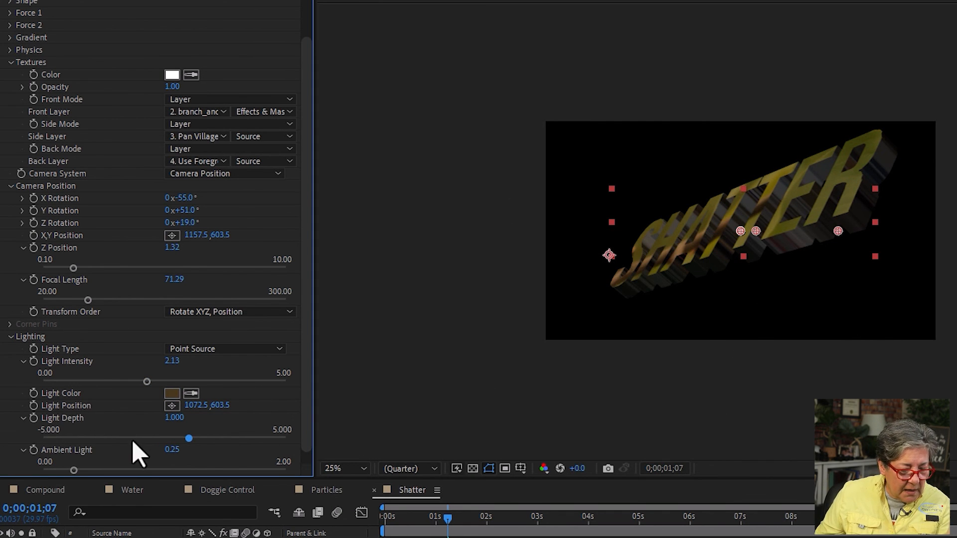
left_click_drag(74, 470, 116, 470)
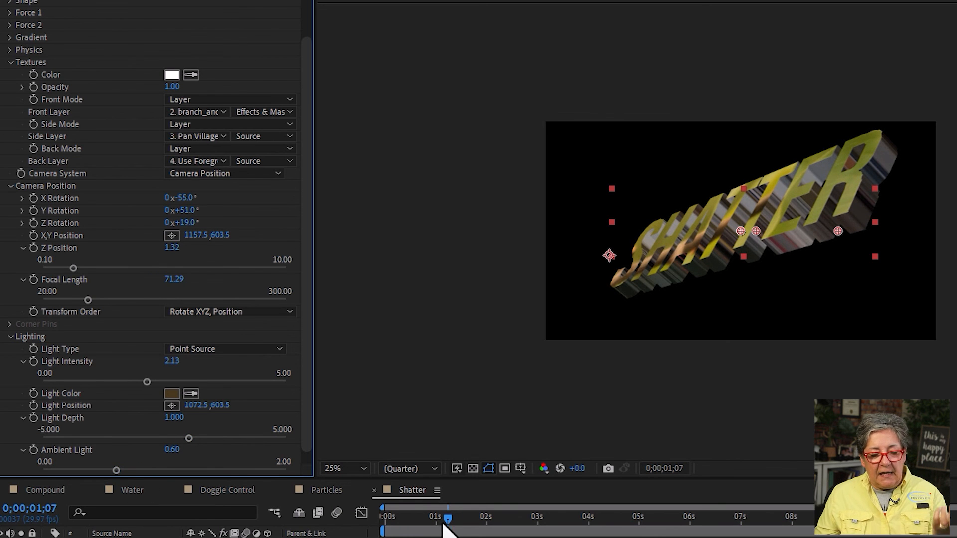
Step: Play the composition from the first frame to preview the video-textured 3D letters
left_click_drag(445, 524, 305, 530)
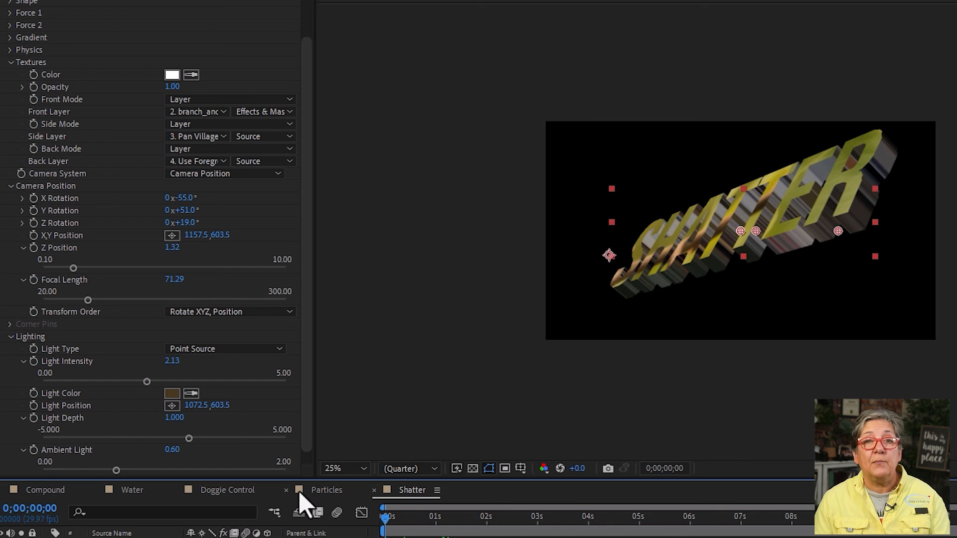
key("space")
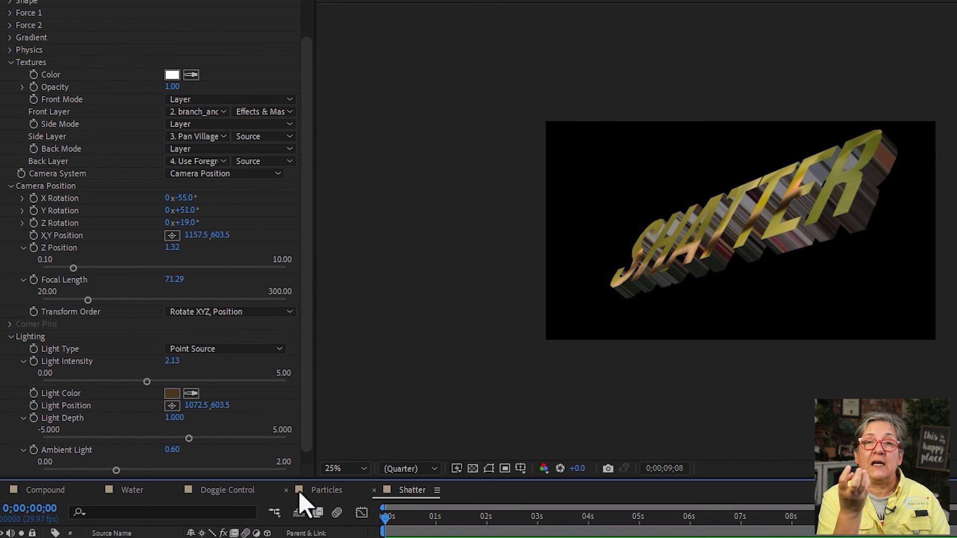
key("space")
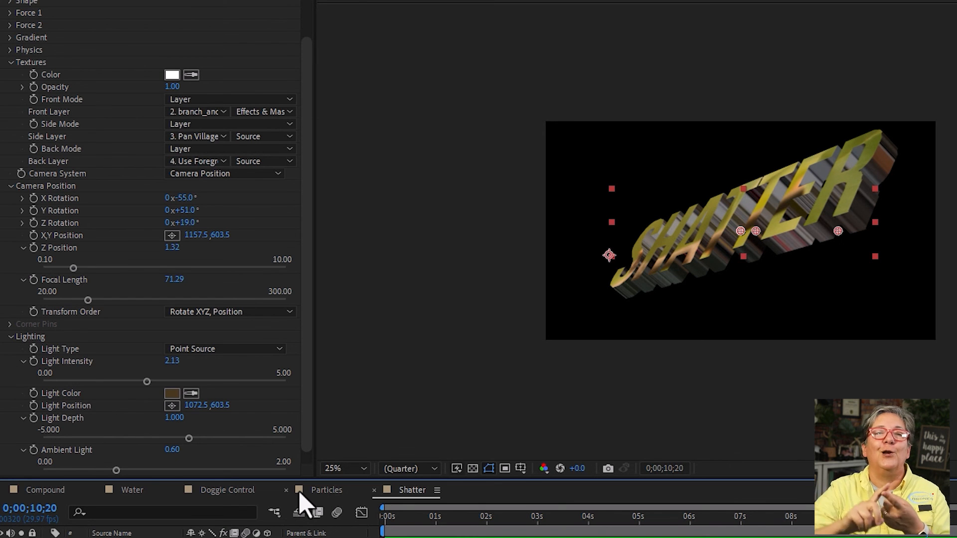